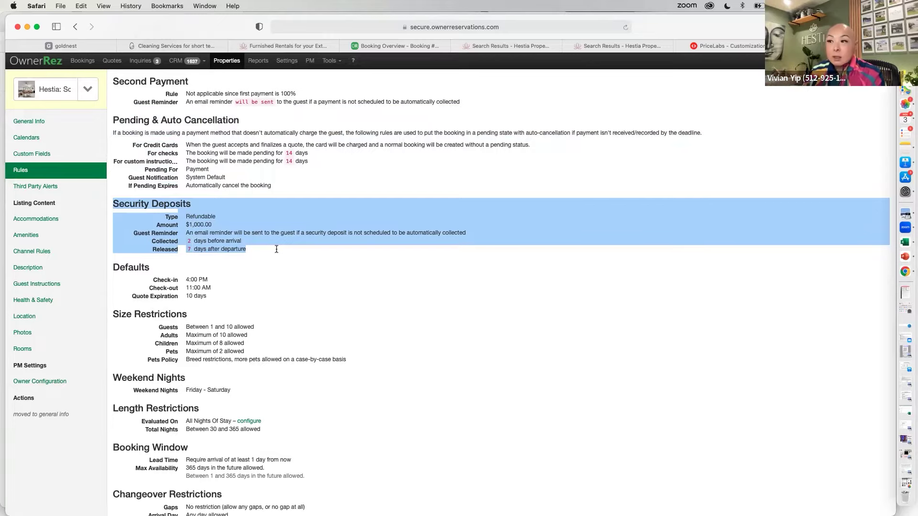
- Examine the property's default check-in and check-out times, and its size restrictions for adults, children and pets, including the pet policy
scroll(277, 249, up, 1)
drag(115, 291, 229, 319)
scroll(228, 319, down, 2)
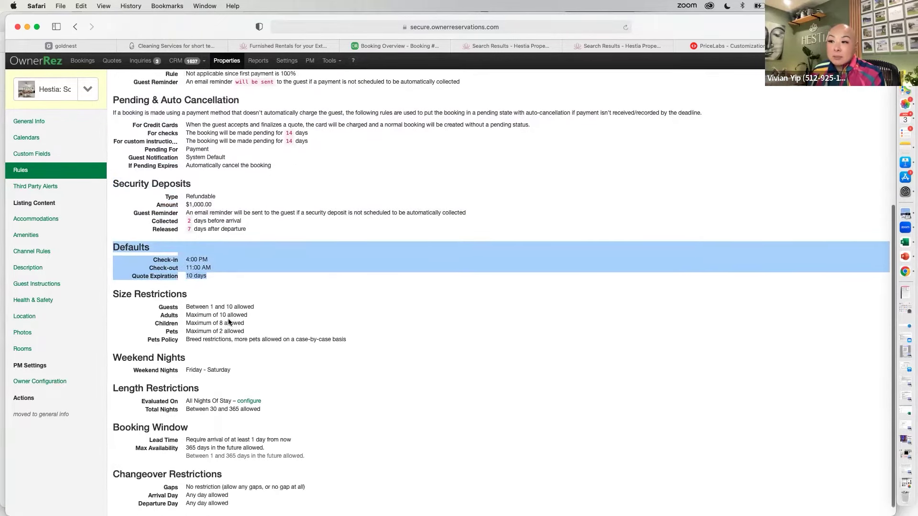
drag(114, 280, 326, 330)
click(239, 337)
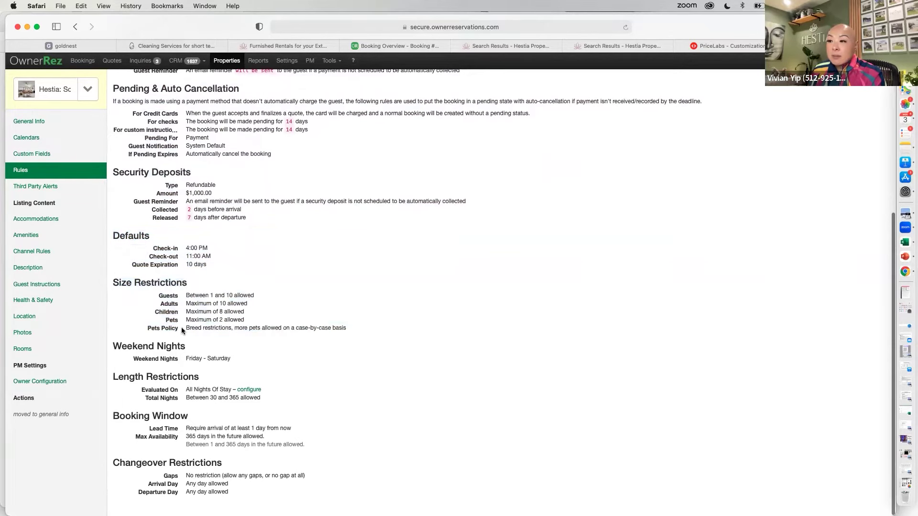
drag(185, 328, 350, 330)
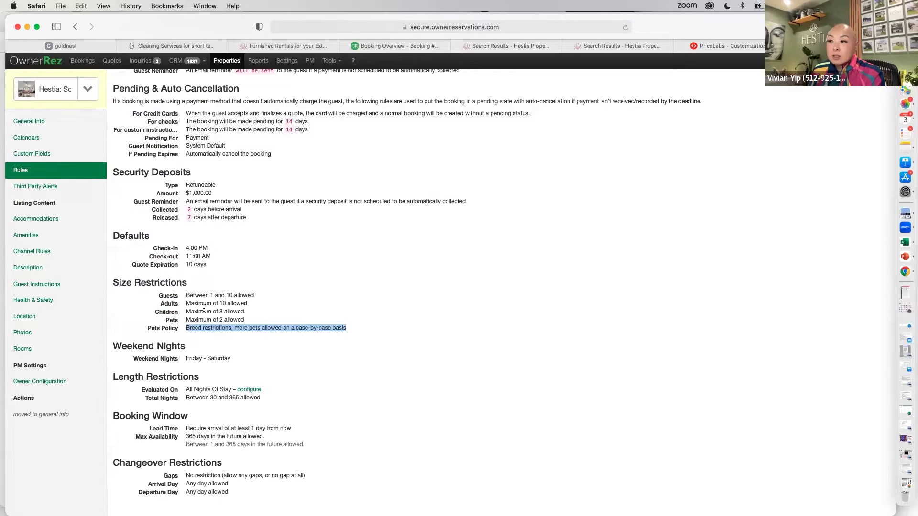
drag(190, 305, 248, 305)
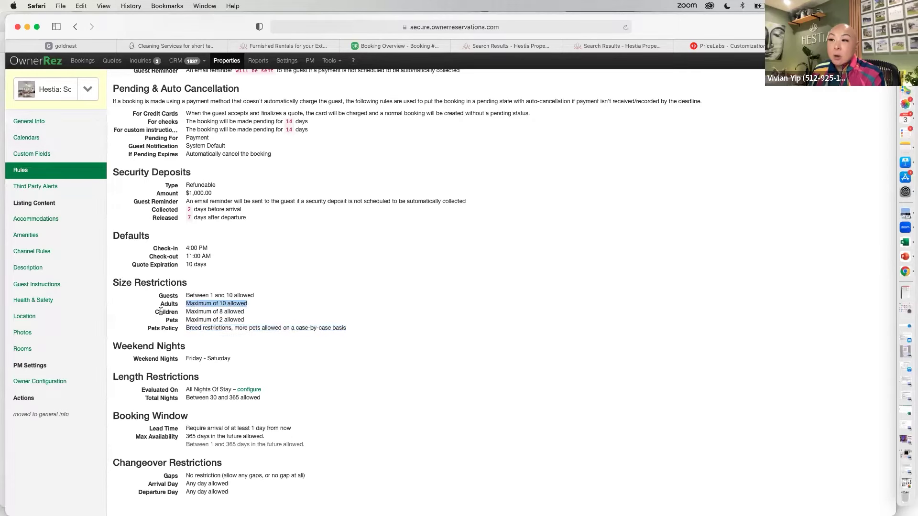
drag(186, 311, 252, 311)
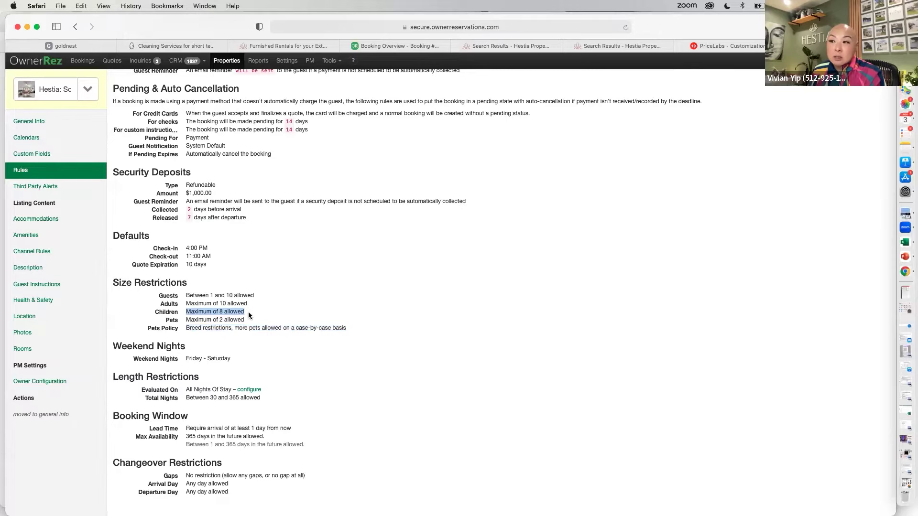
drag(186, 320, 247, 321)
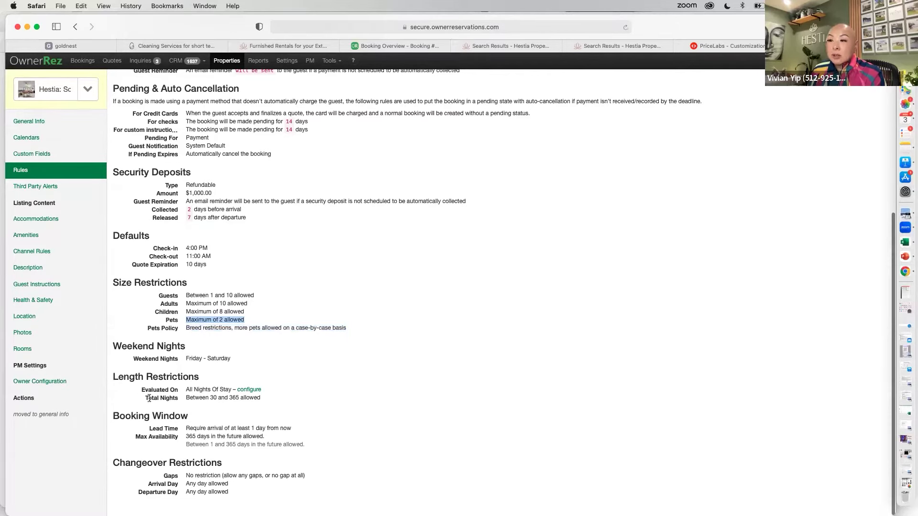
- Examine the total nights allowed under Length Restrictions and the lead time and maximum availability under Booking Window
drag(124, 376, 270, 398)
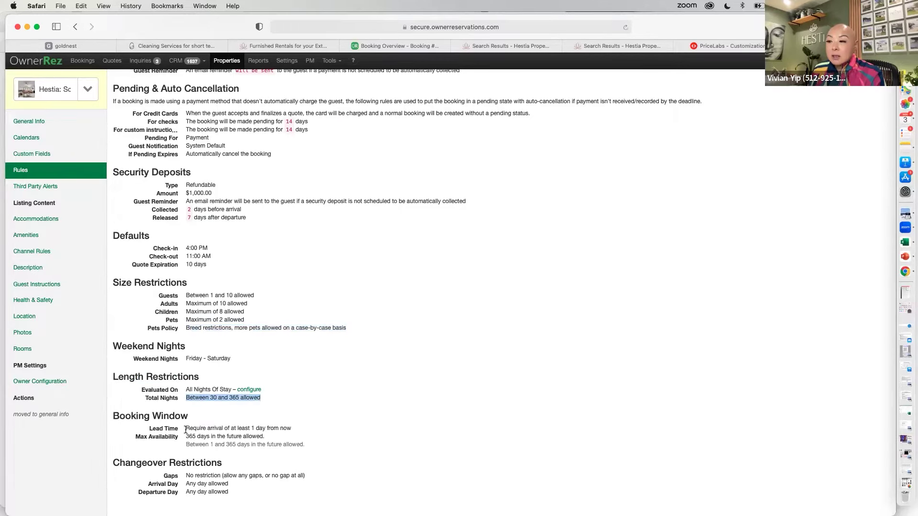
drag(186, 428, 304, 430)
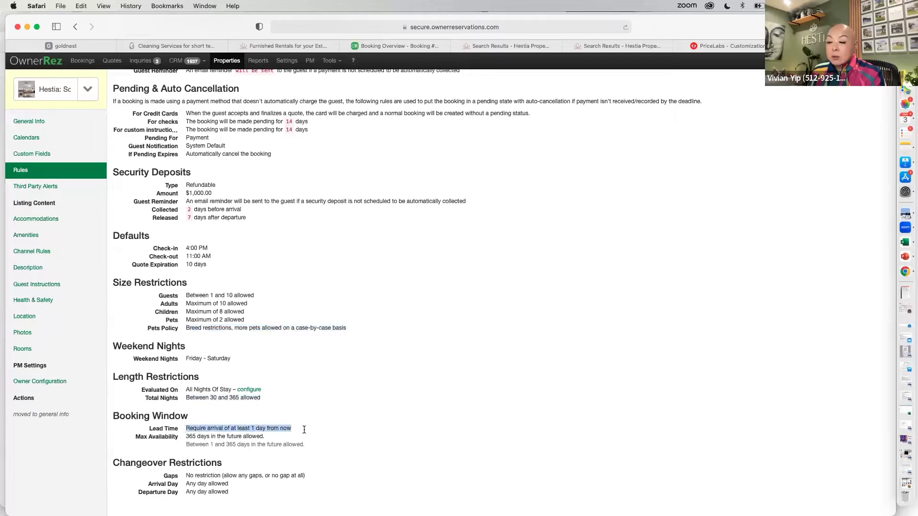
drag(186, 436, 270, 437)
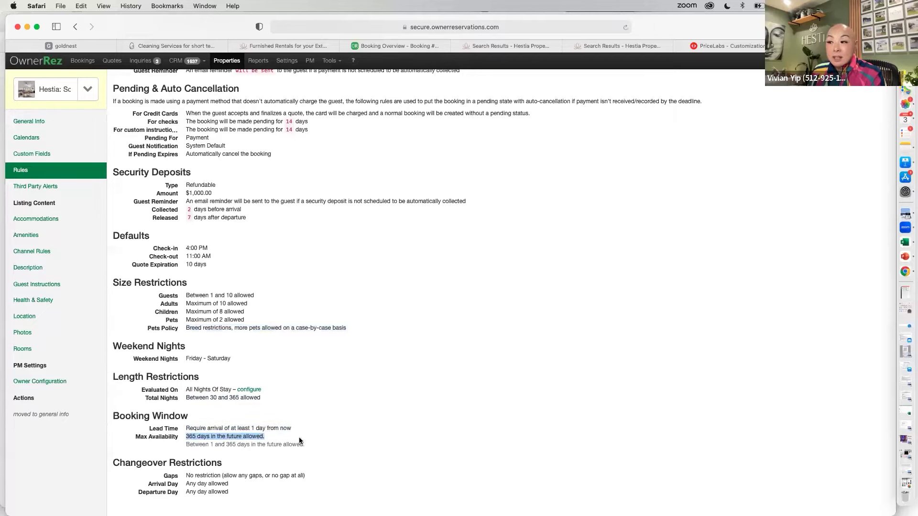
click(218, 436)
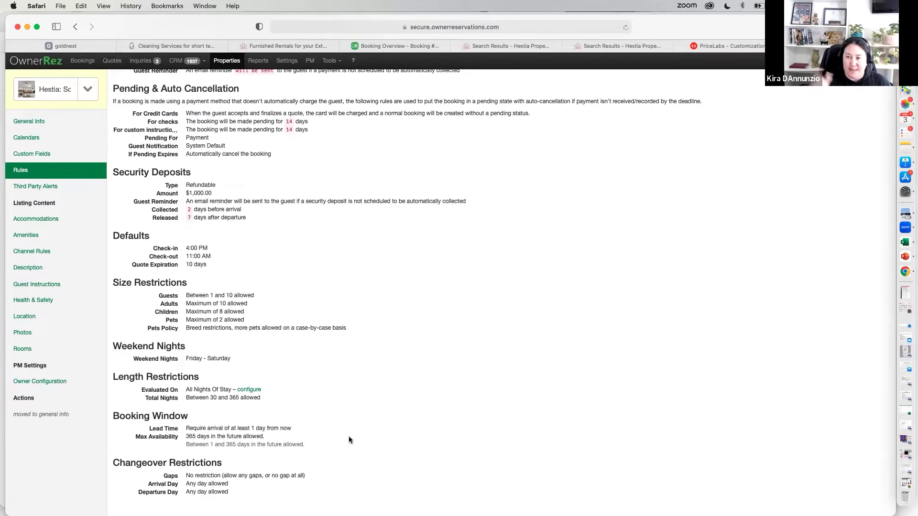
- Open the property rules for editing, examine the night, booking window and changeover restrictions, and leave without saving
scroll(348, 436, up, 5)
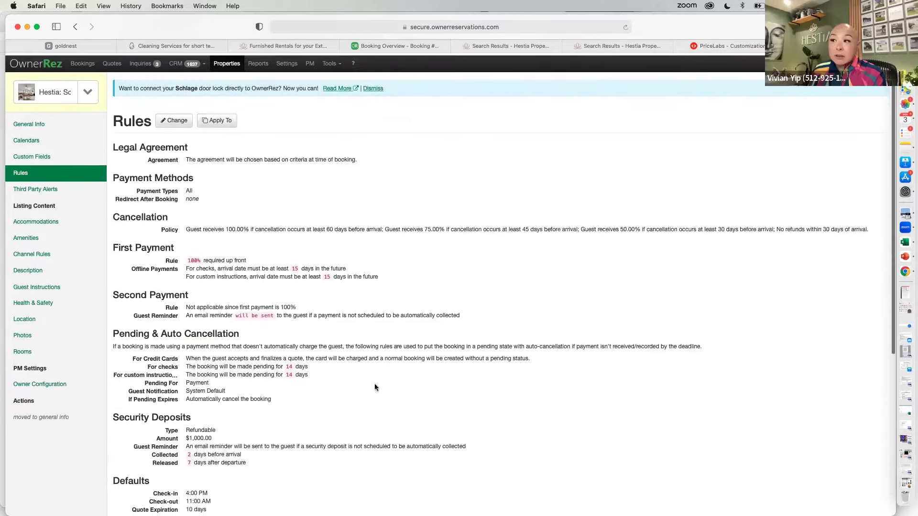
click(171, 118)
scroll(320, 277, down, 10)
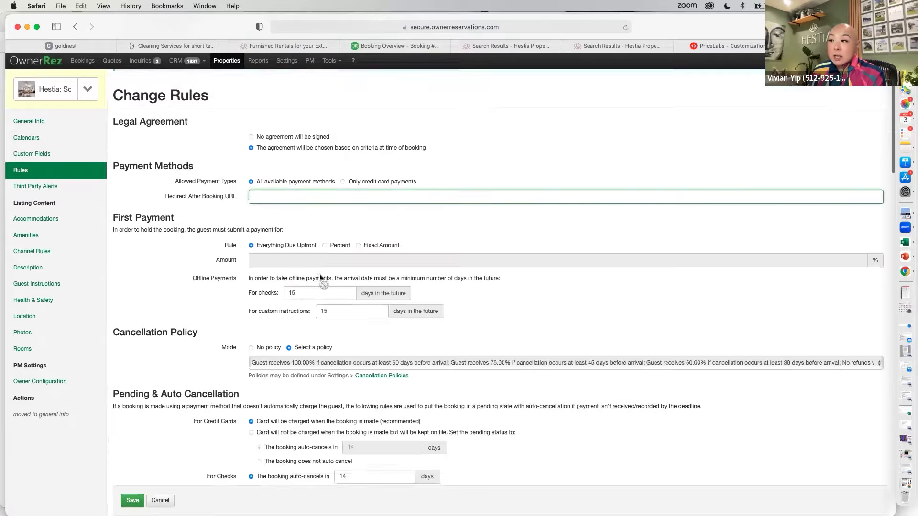
scroll(320, 278, down, 15)
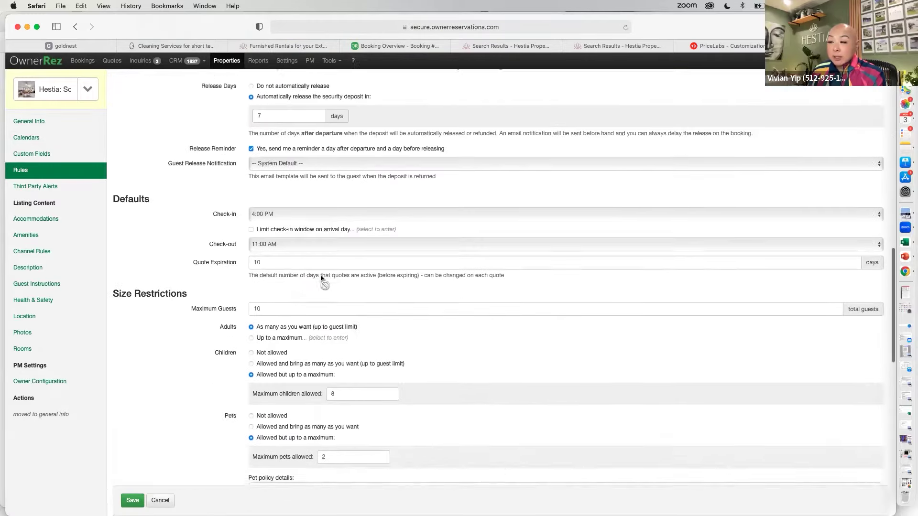
scroll(322, 279, down, 3)
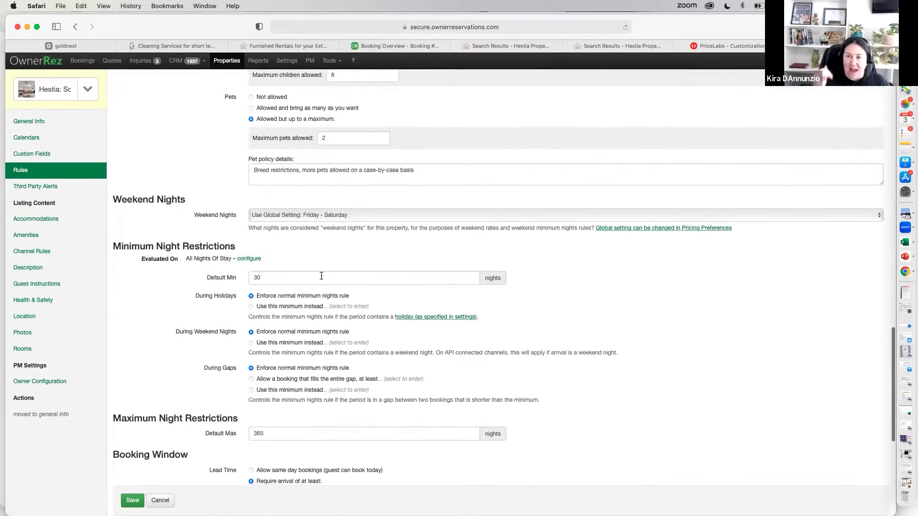
scroll(321, 276, down, 4)
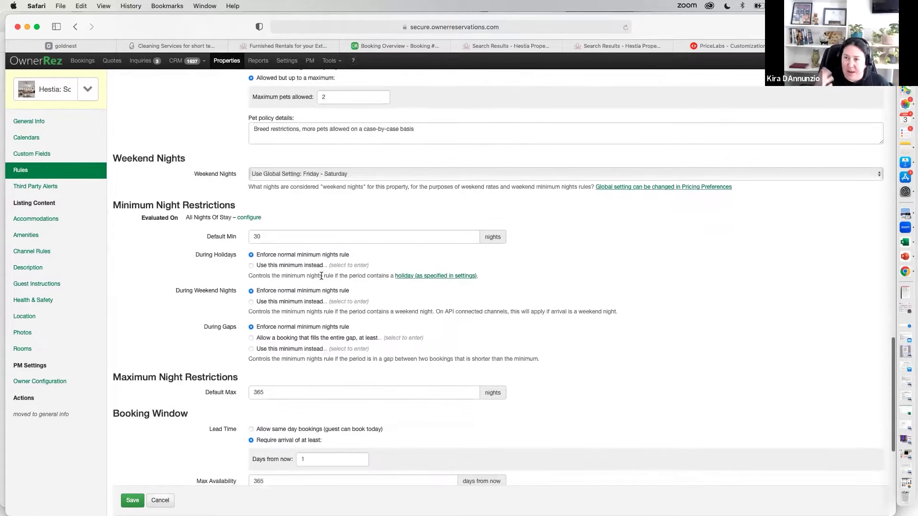
scroll(321, 277, down, 1)
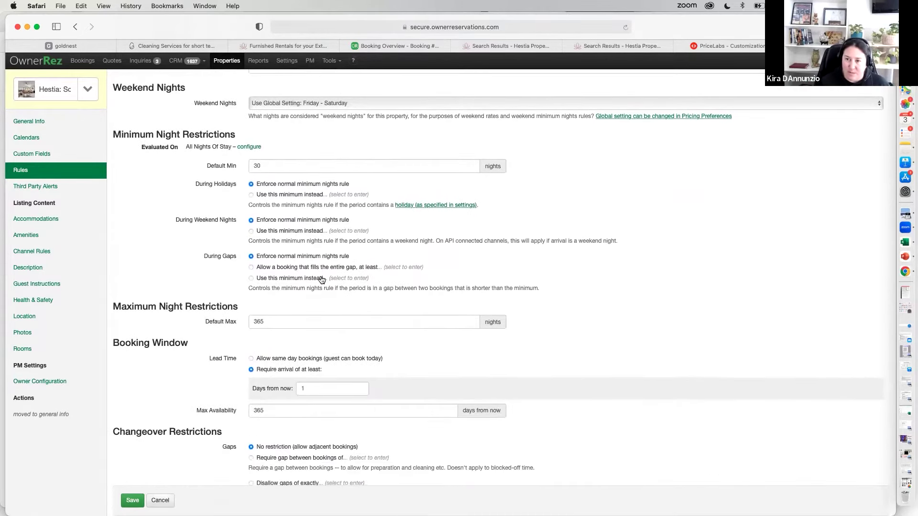
scroll(320, 280, down, 4)
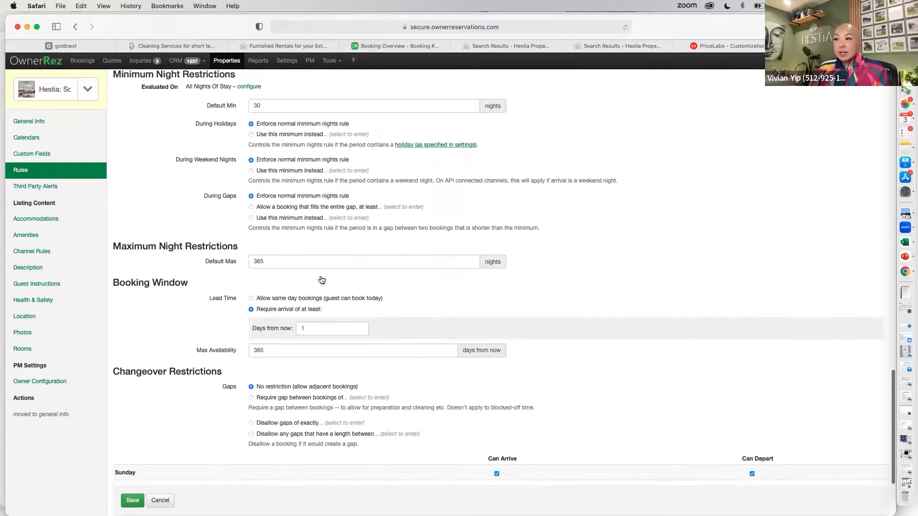
drag(265, 246, 249, 247)
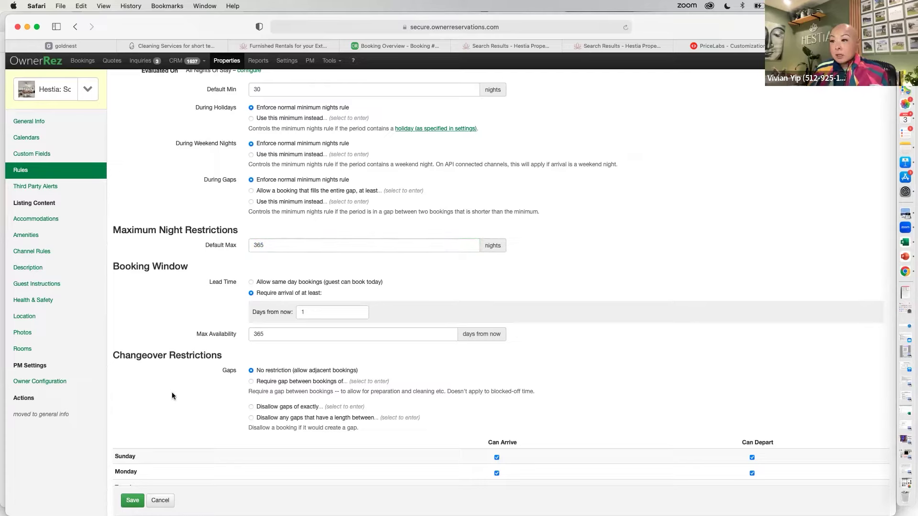
click(161, 501)
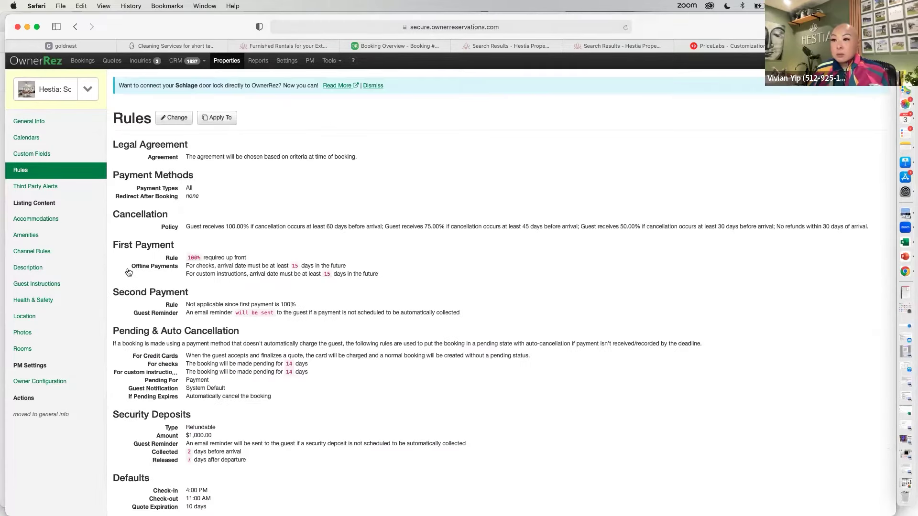
- View the property's third party alerts, and open its accommodations details for editing
click(49, 188)
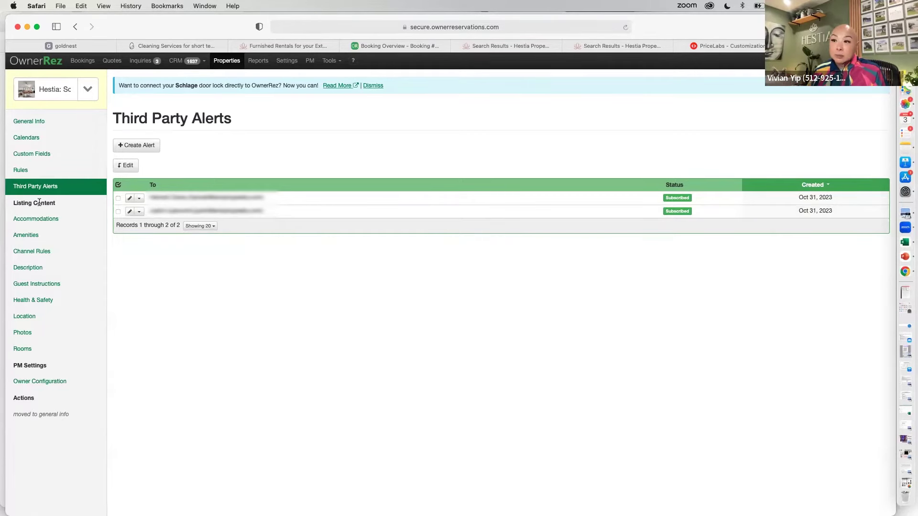
click(47, 219)
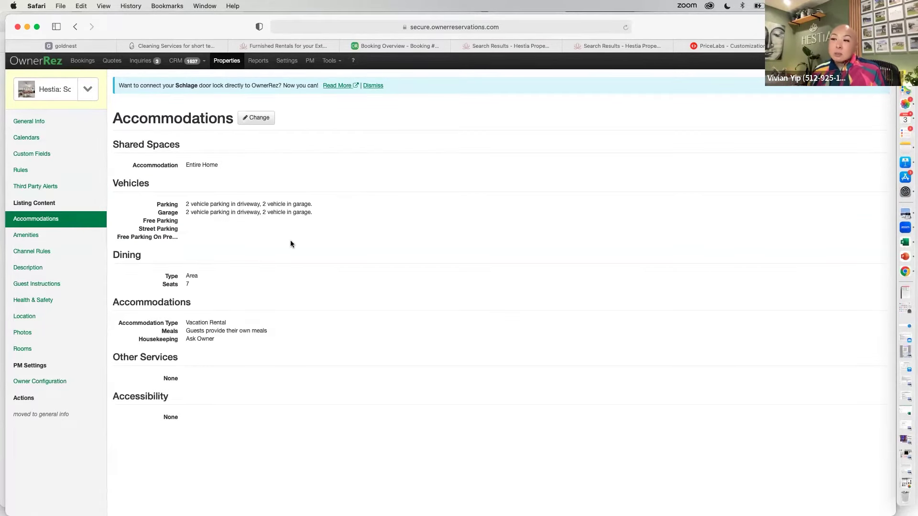
click(257, 118)
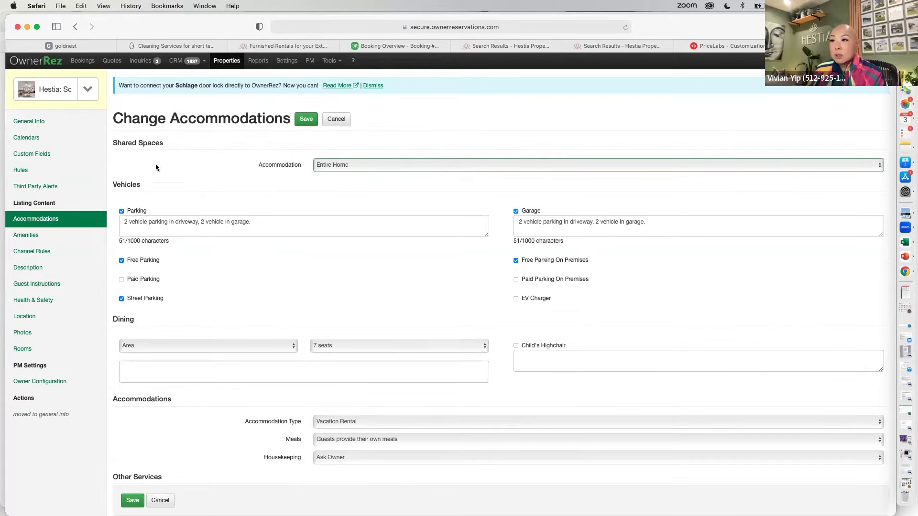
- Examine the accommodation choices, parking description, dining, services and accessibility options, and leave the accommodations form without saving
click(327, 165)
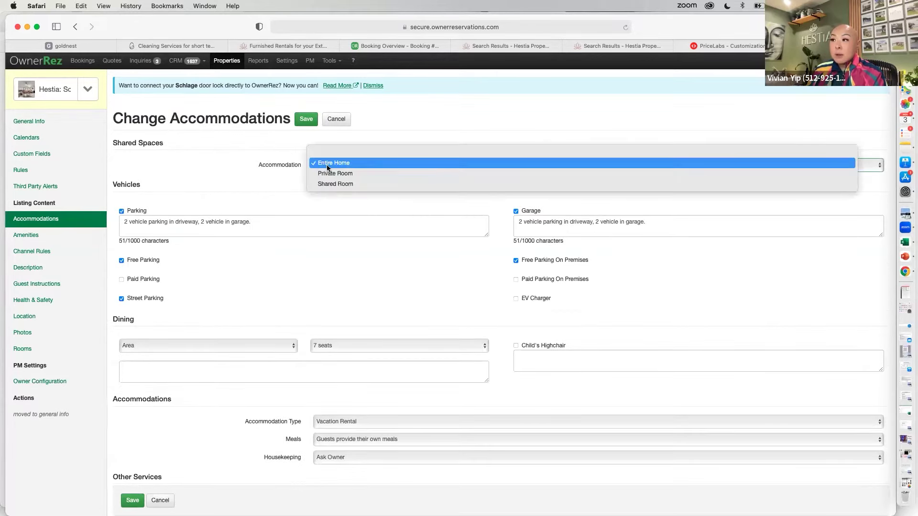
click(313, 161)
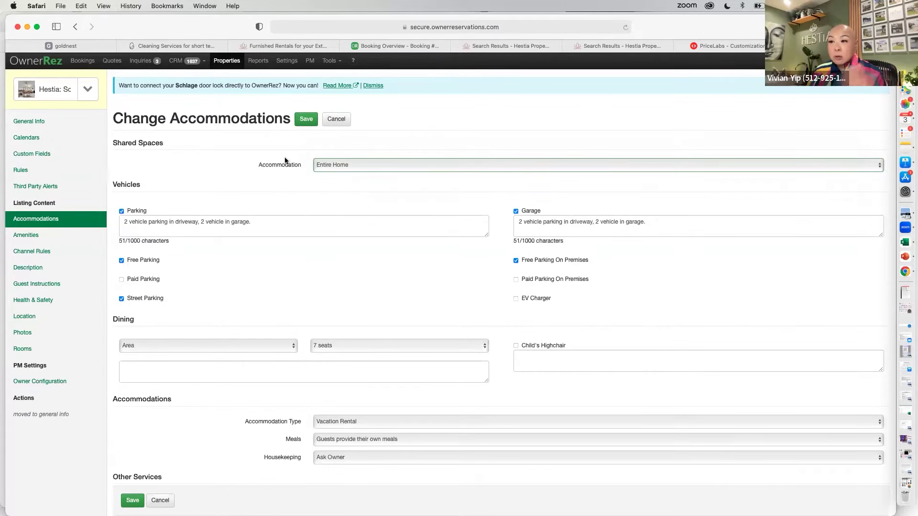
drag(123, 222, 263, 223)
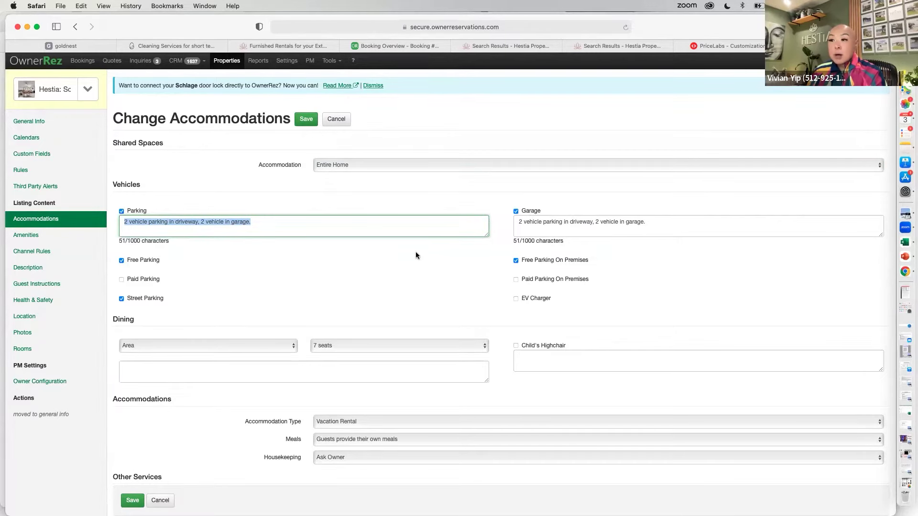
scroll(415, 251, down, 3)
scroll(273, 299, down, 6)
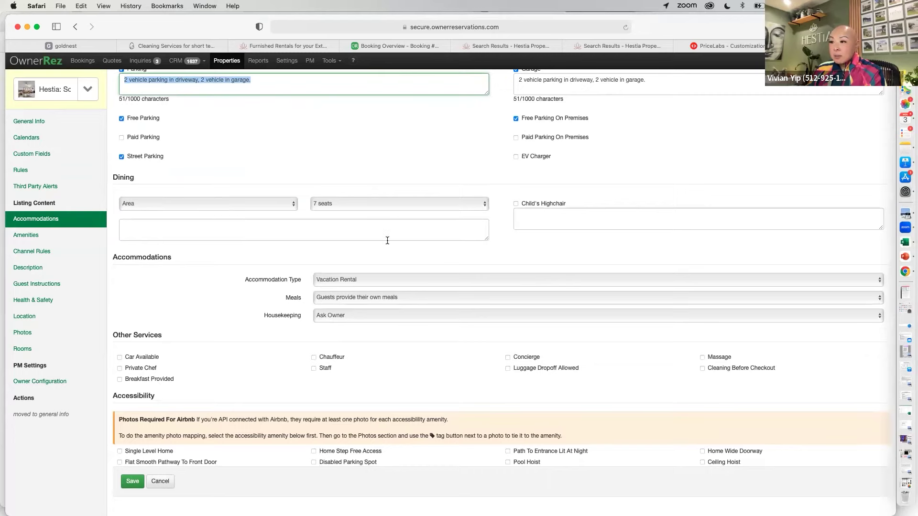
scroll(389, 225, down, 1)
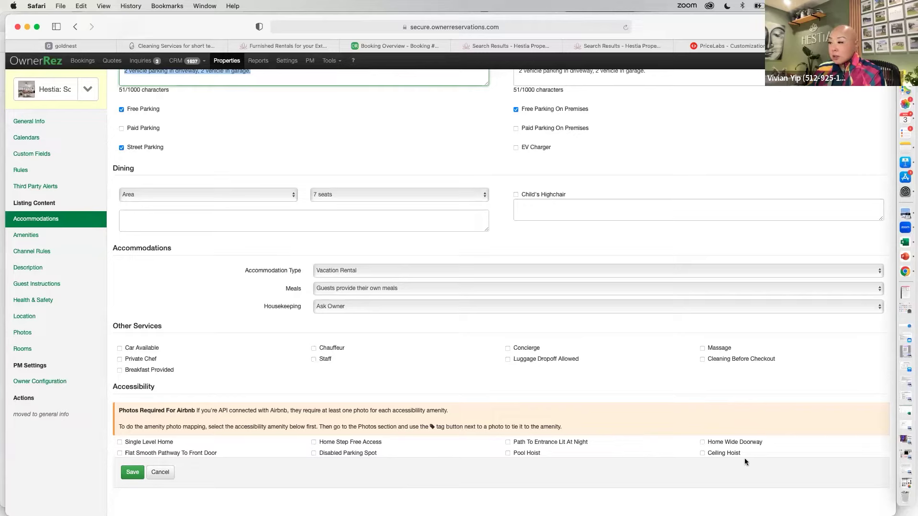
scroll(364, 492, up, 3)
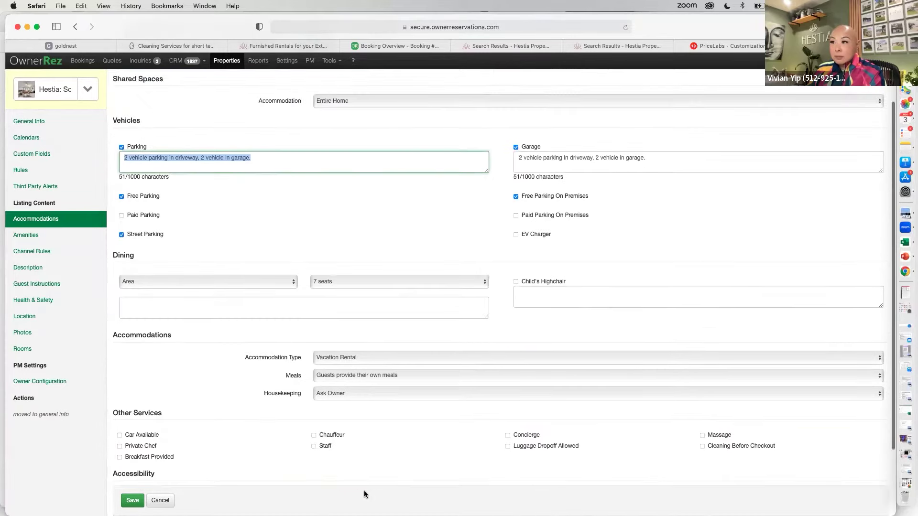
scroll(365, 493, down, 3)
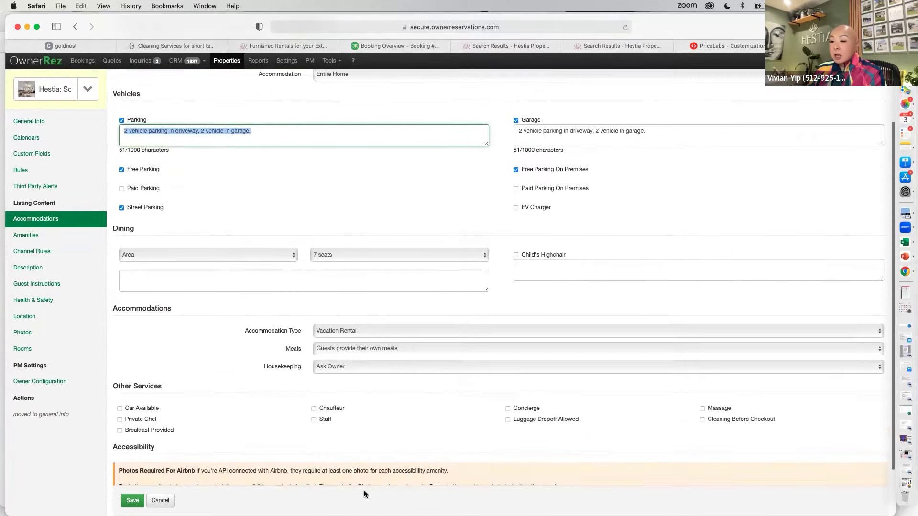
click(163, 472)
- Open the property's amenities for editing and examine the type, suitability, expectations and kitchen and dining options
click(29, 235)
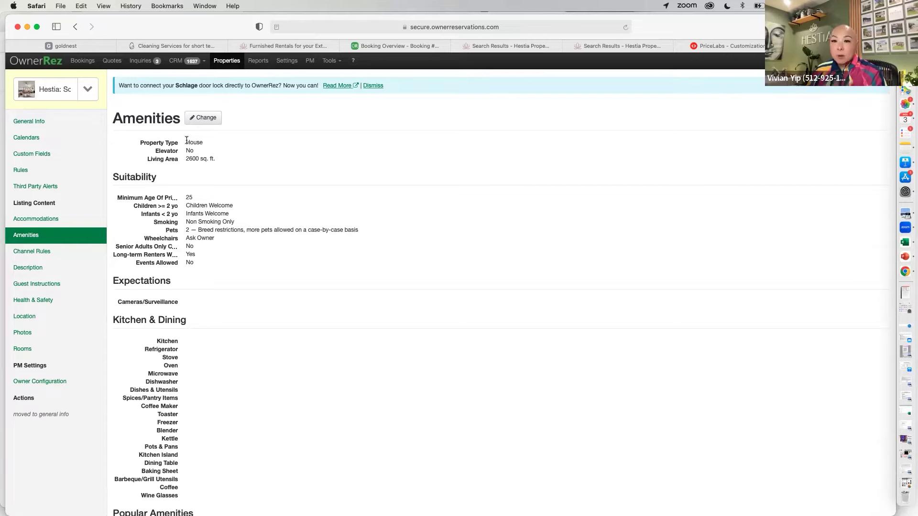
click(200, 120)
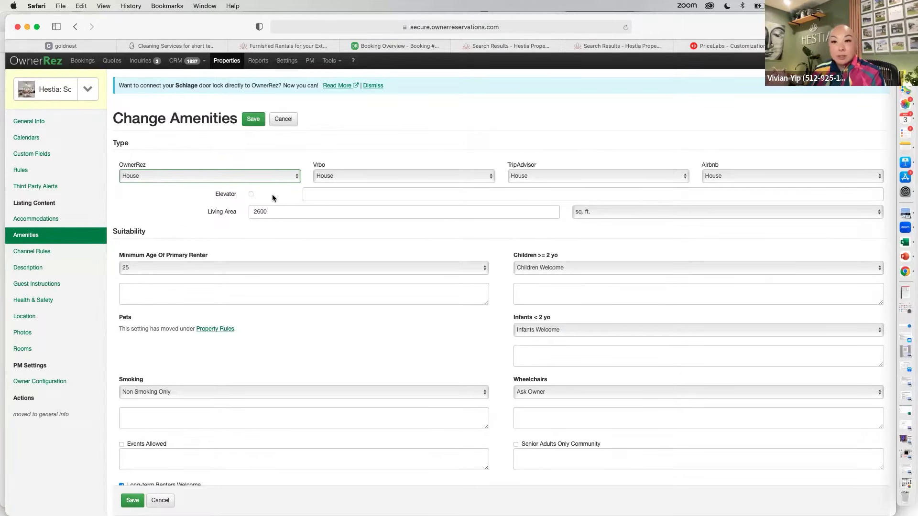
scroll(272, 198, down, 3)
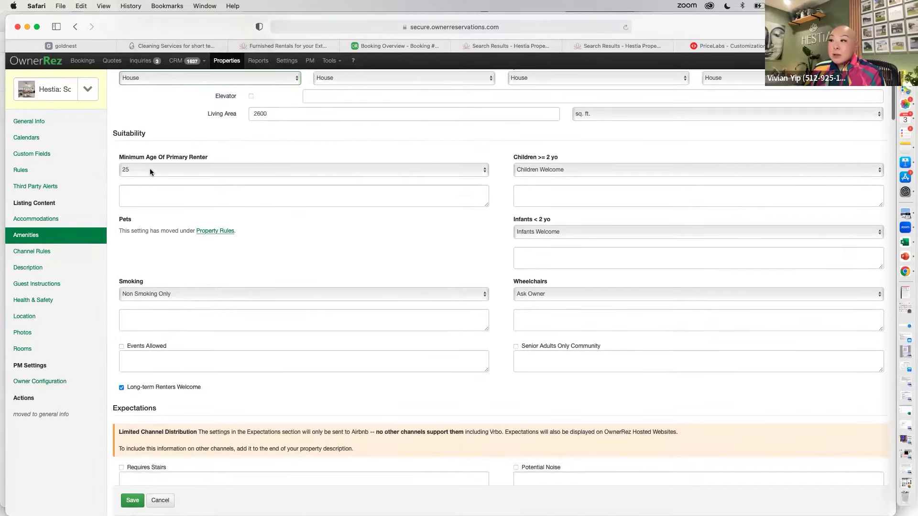
scroll(482, 220, down, 1)
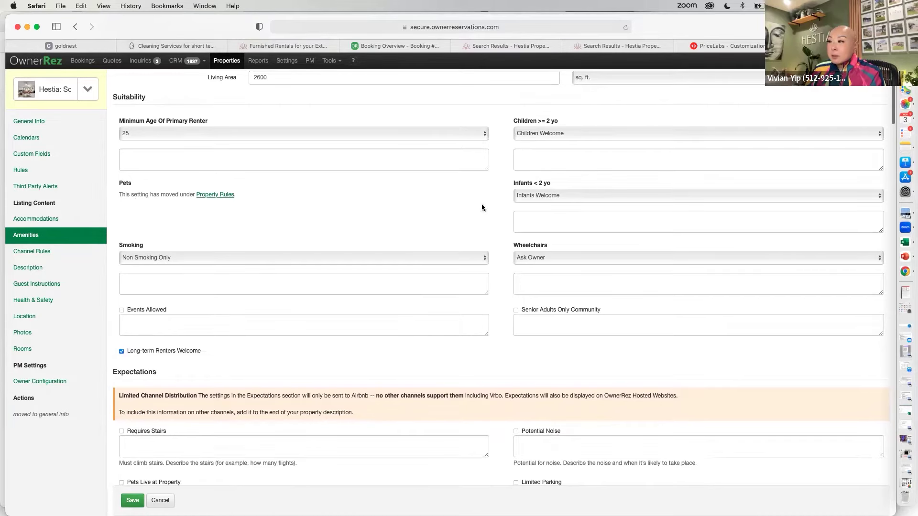
scroll(461, 287, down, 2)
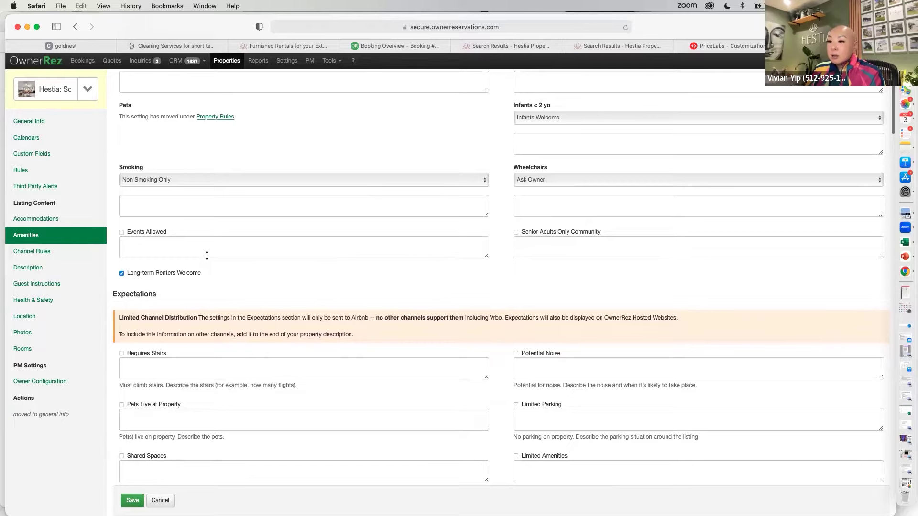
scroll(206, 254, down, 4)
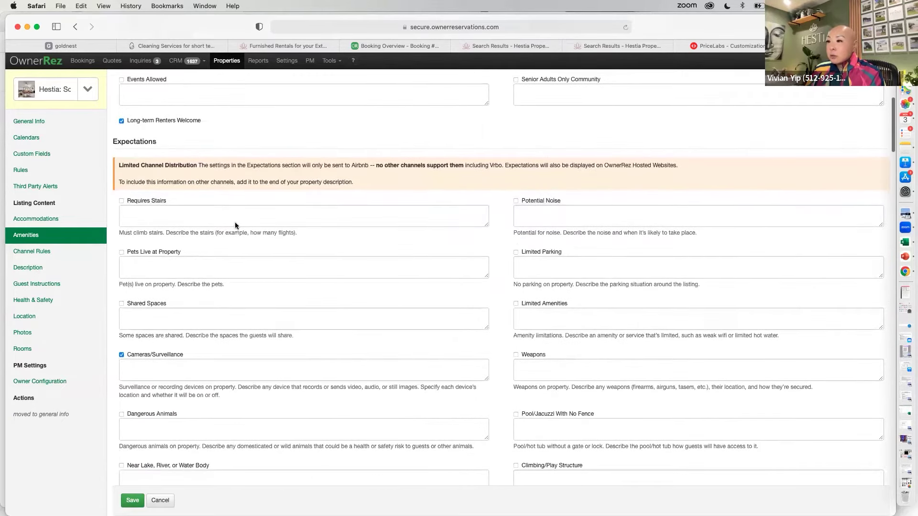
scroll(477, 386, down, 2)
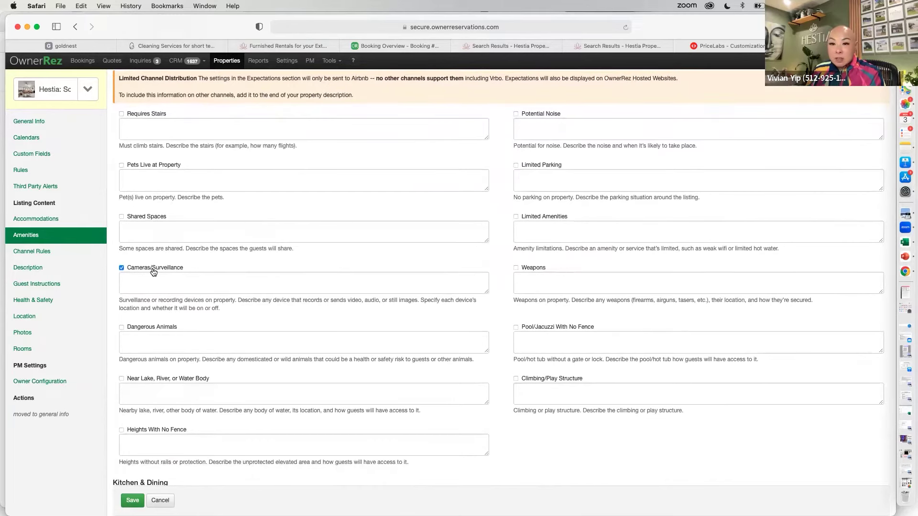
scroll(323, 283, down, 5)
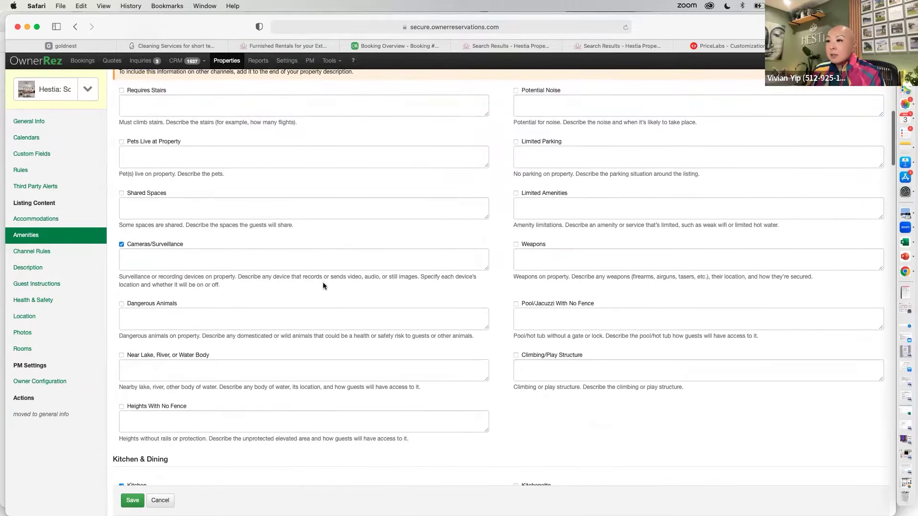
scroll(323, 285, down, 1)
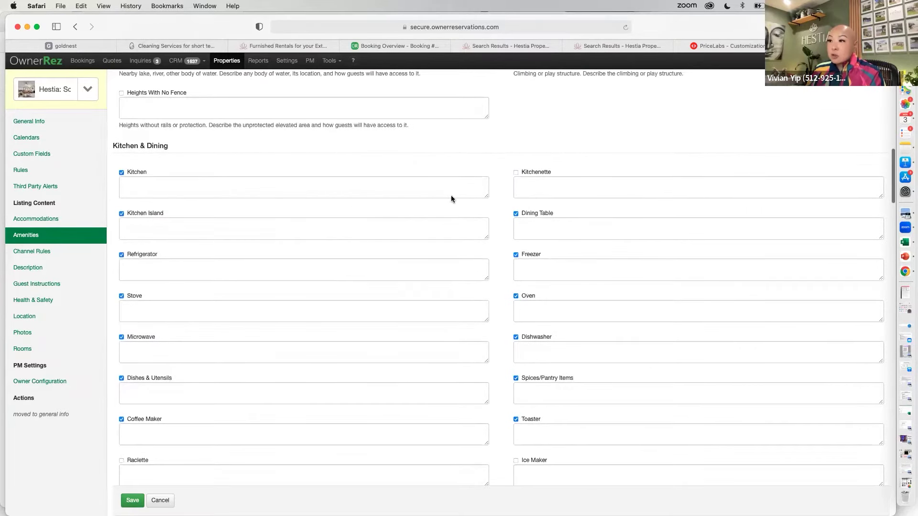
scroll(304, 255, down, 15)
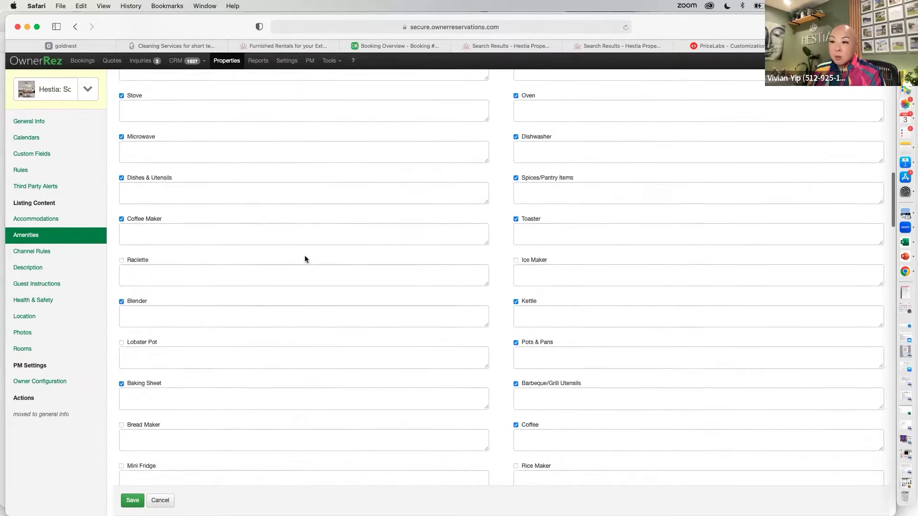
- Set the internet speed under Internet Access to 250+ Mbps
scroll(305, 259, down, 5)
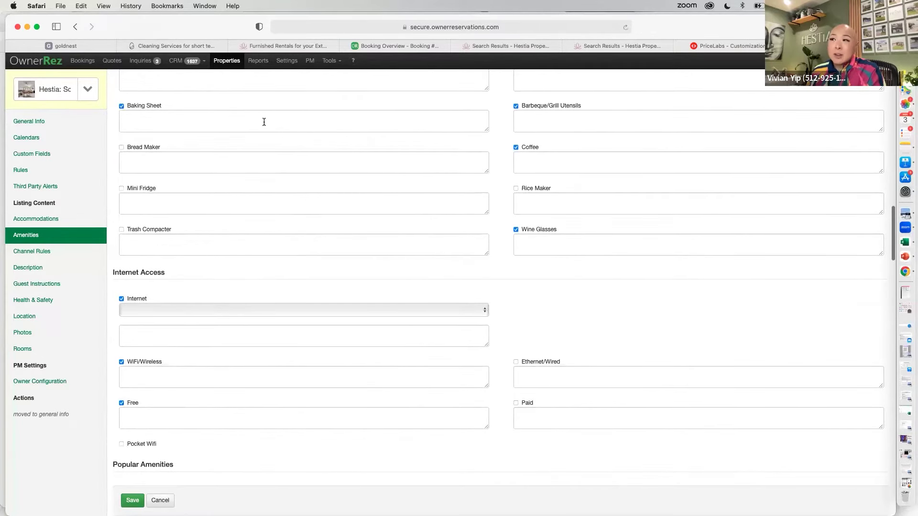
scroll(331, 232, down, 2)
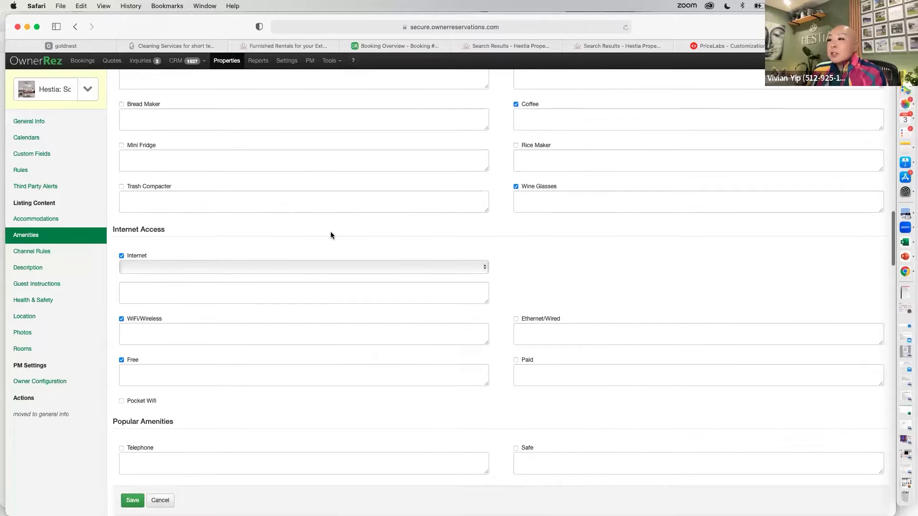
click(334, 262)
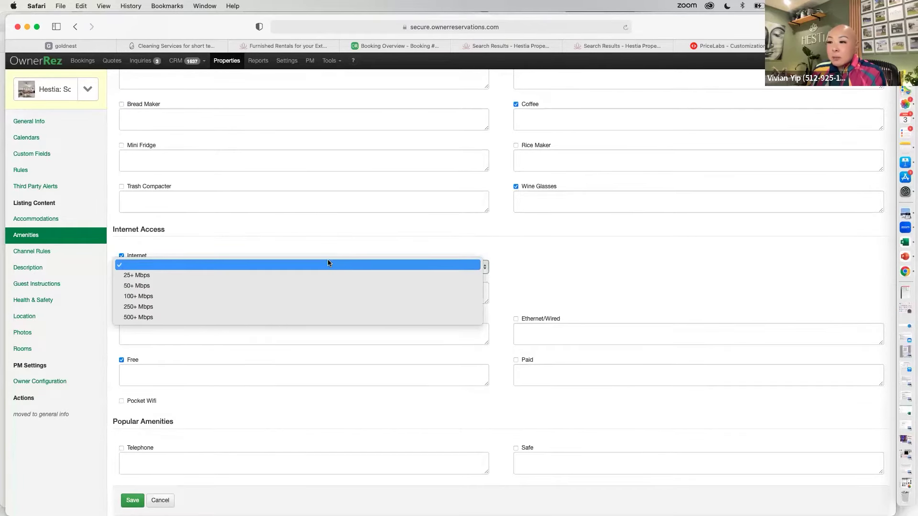
click(320, 306)
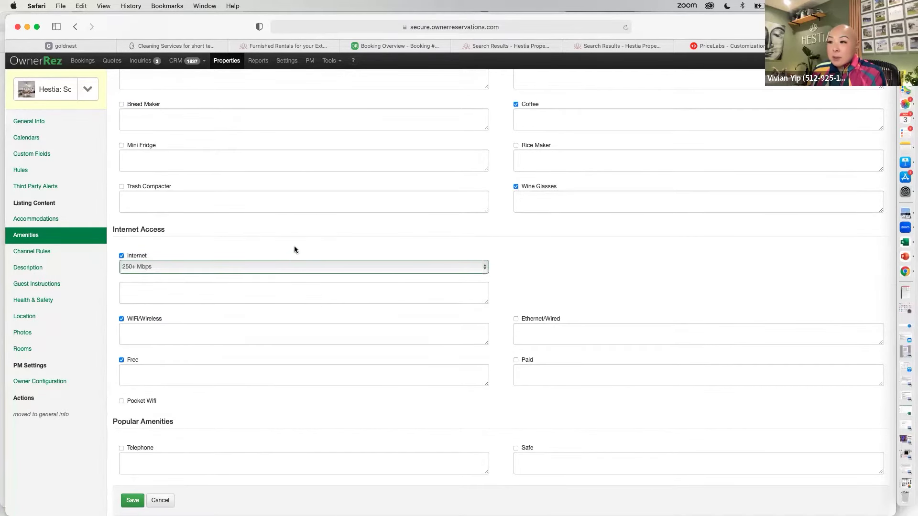
- Examine the popular amenities, business features, entertainment and pool and spa options in the amenities form
scroll(295, 245, down, 4)
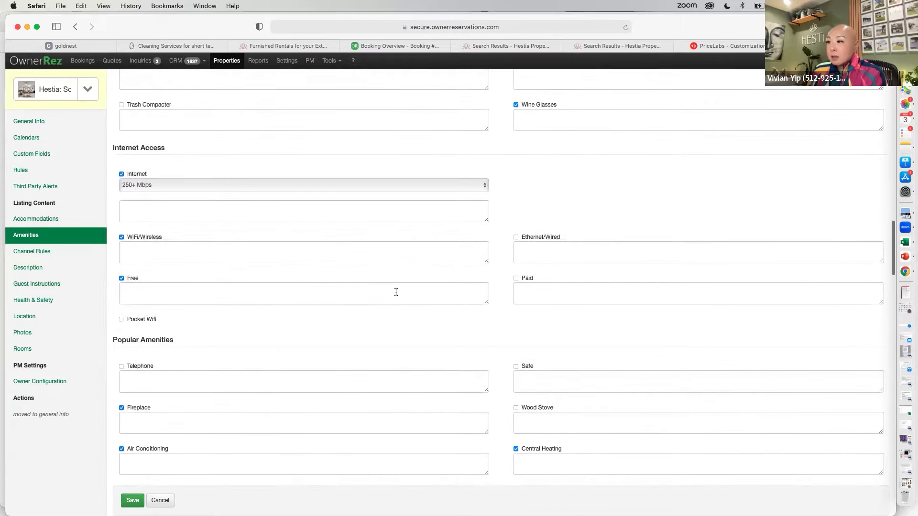
scroll(396, 292, down, 10)
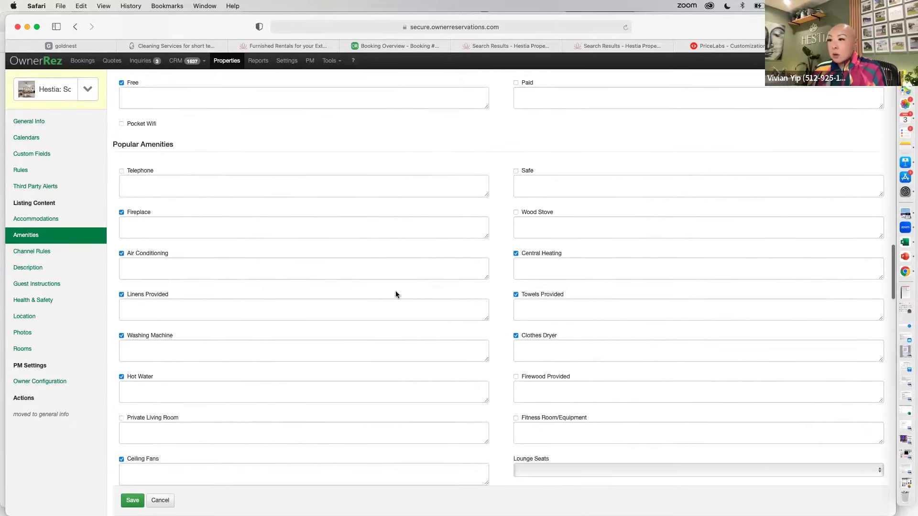
scroll(396, 294, down, 1)
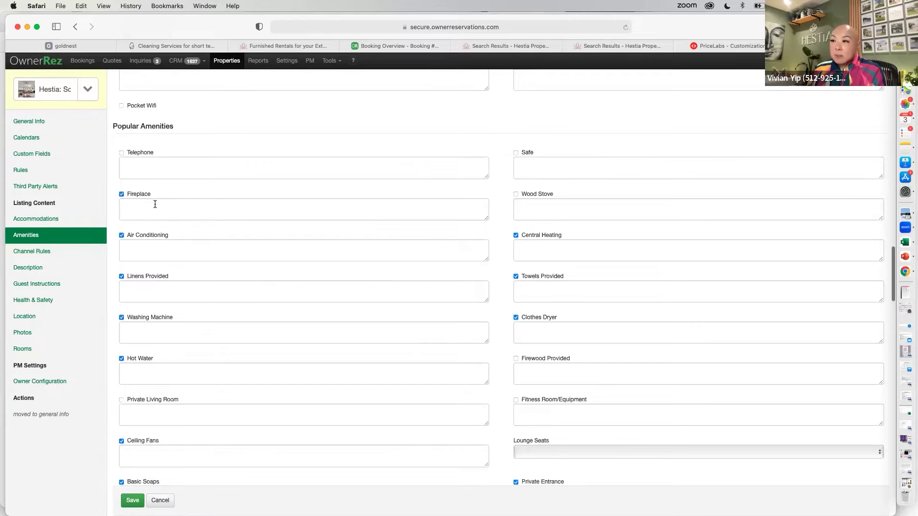
scroll(555, 250, down, 6)
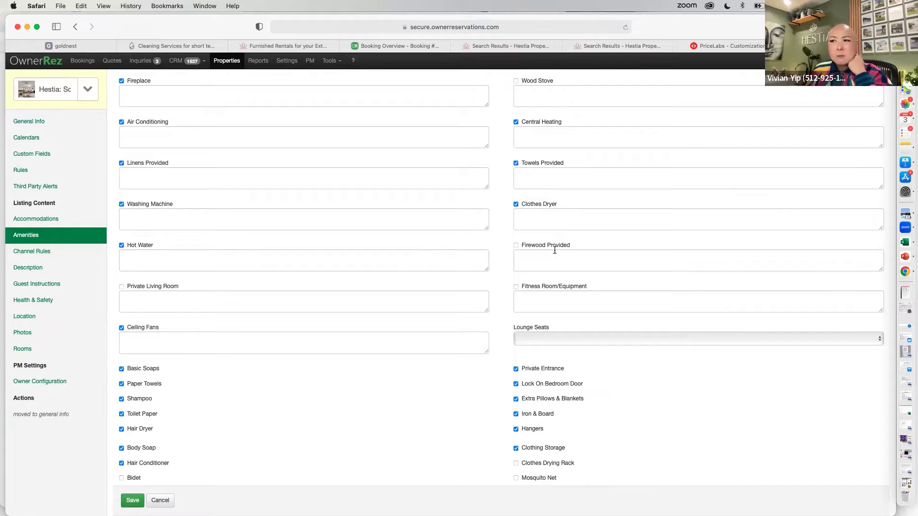
scroll(555, 250, down, 1)
scroll(555, 249, down, 4)
scroll(554, 254, down, 4)
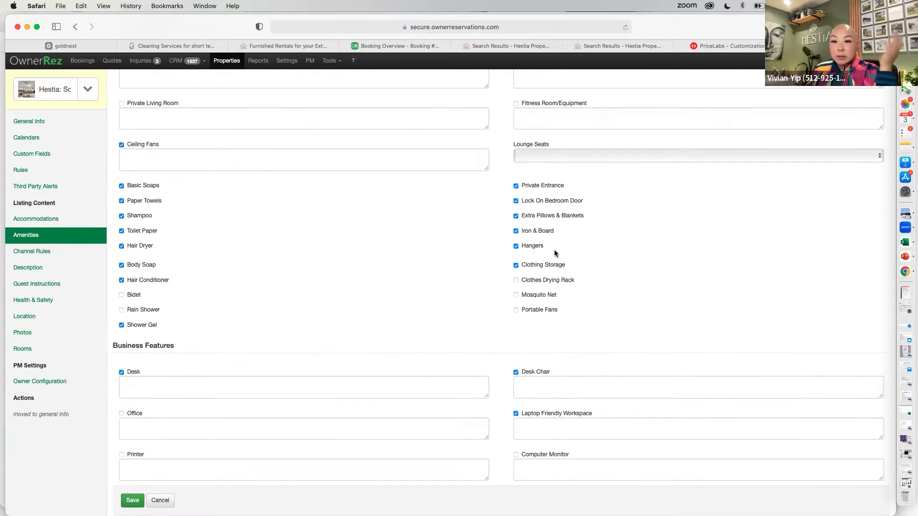
scroll(554, 253, down, 2)
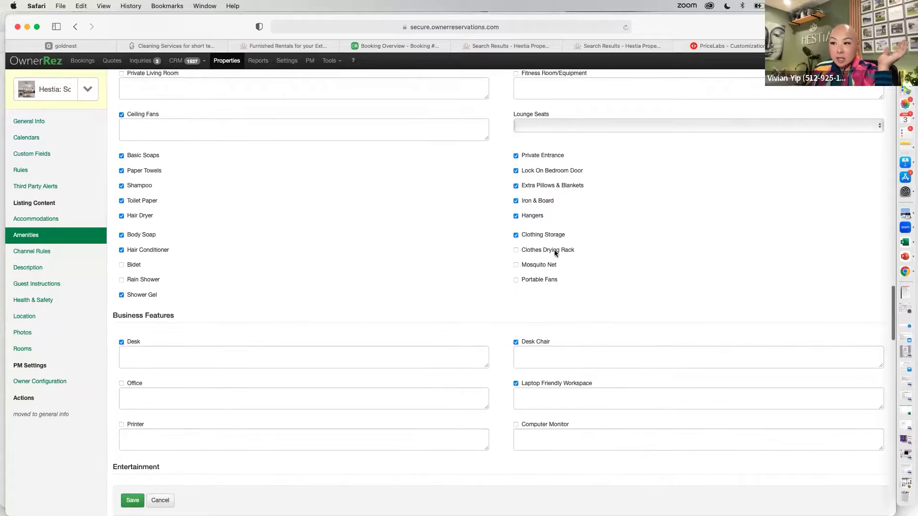
scroll(556, 254, down, 20)
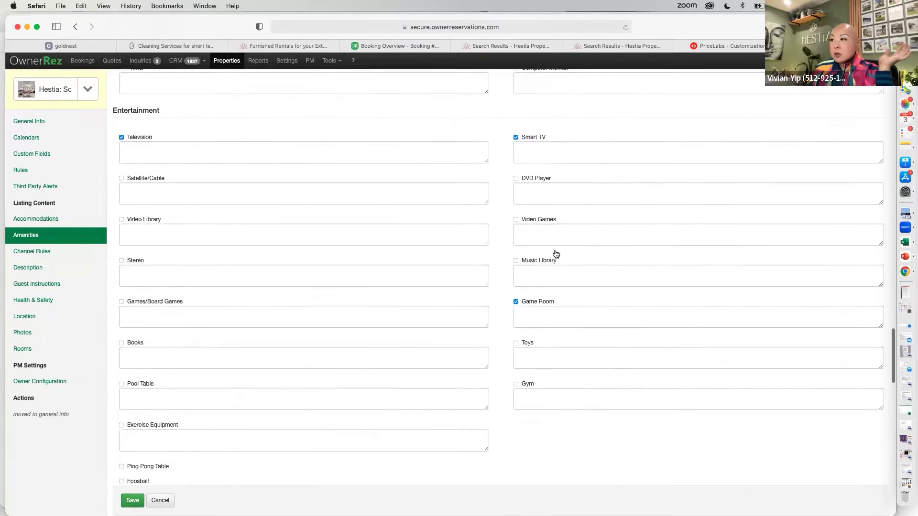
scroll(556, 254, down, 6)
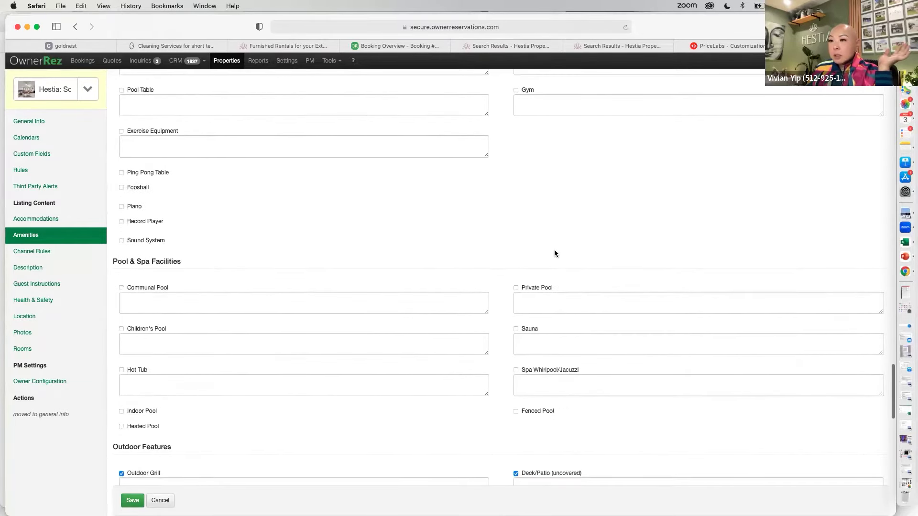
- Leave the amenities form without saving, view the channel rules, and review the property's default descriptions
click(41, 251)
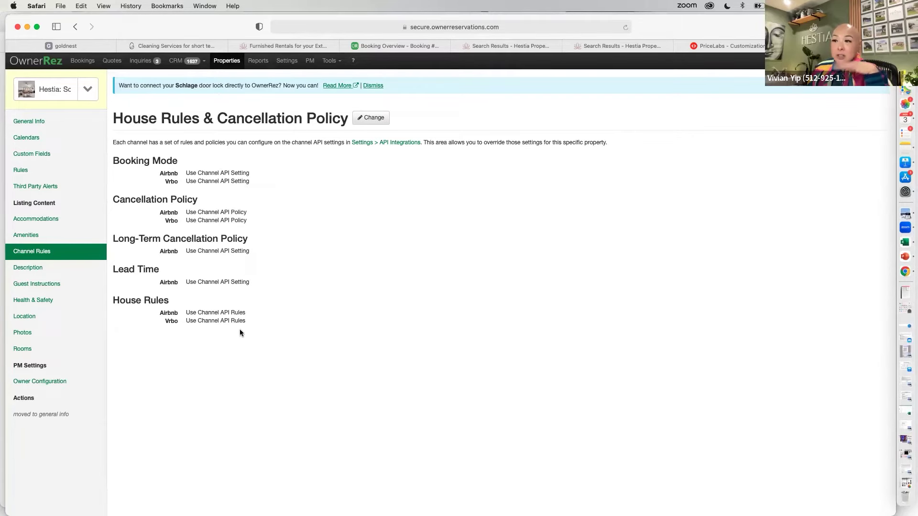
click(28, 271)
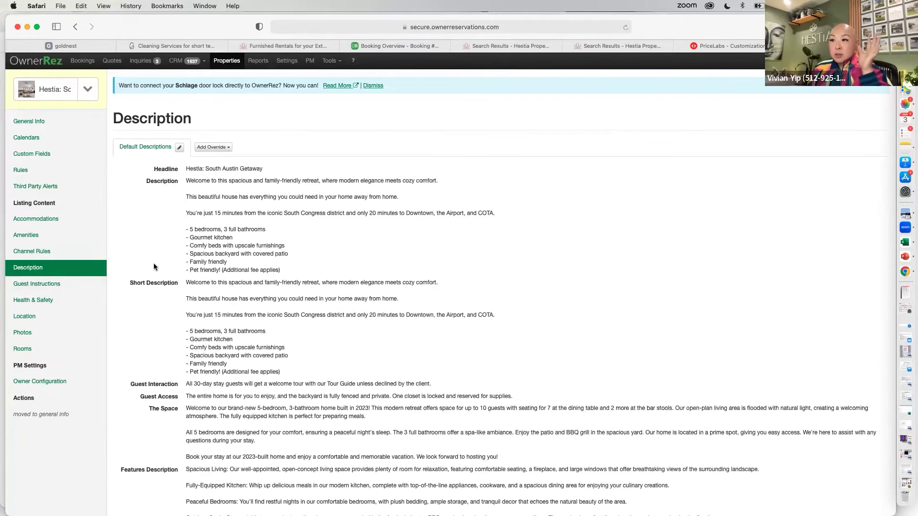
scroll(154, 267, down, 5)
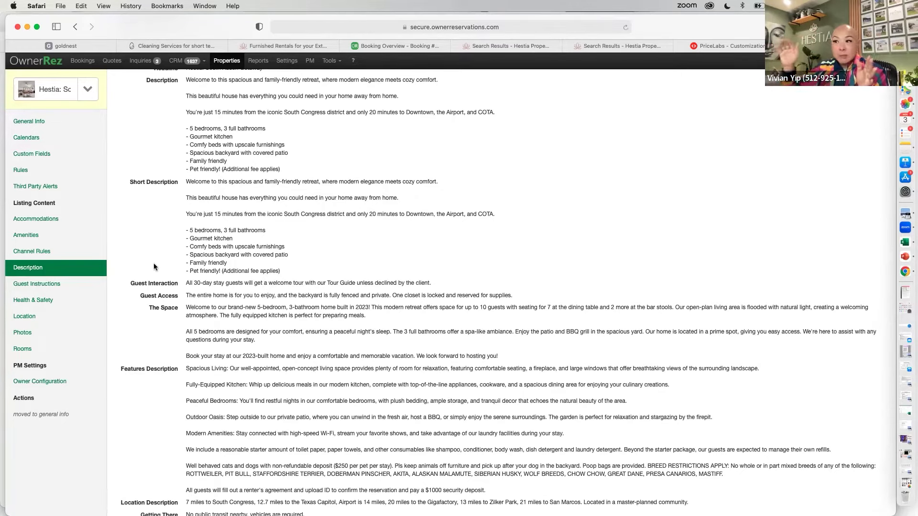
scroll(153, 267, down, 1)
scroll(154, 267, up, 5)
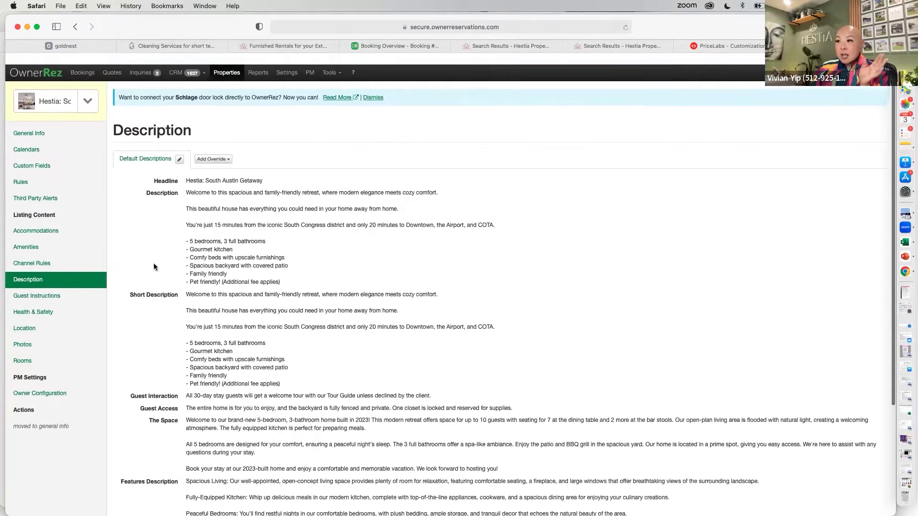
- Open the default descriptions for editing and examine the headline and the channels that use it
click(182, 147)
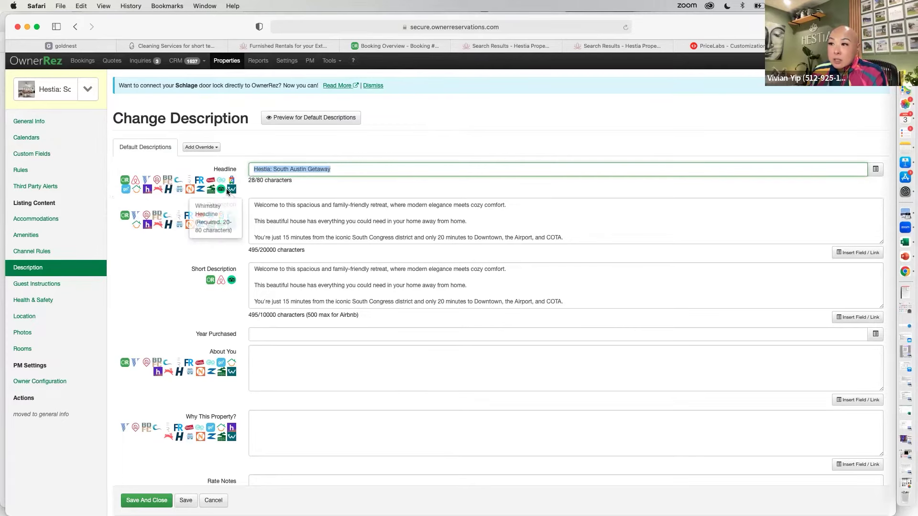
click(303, 185)
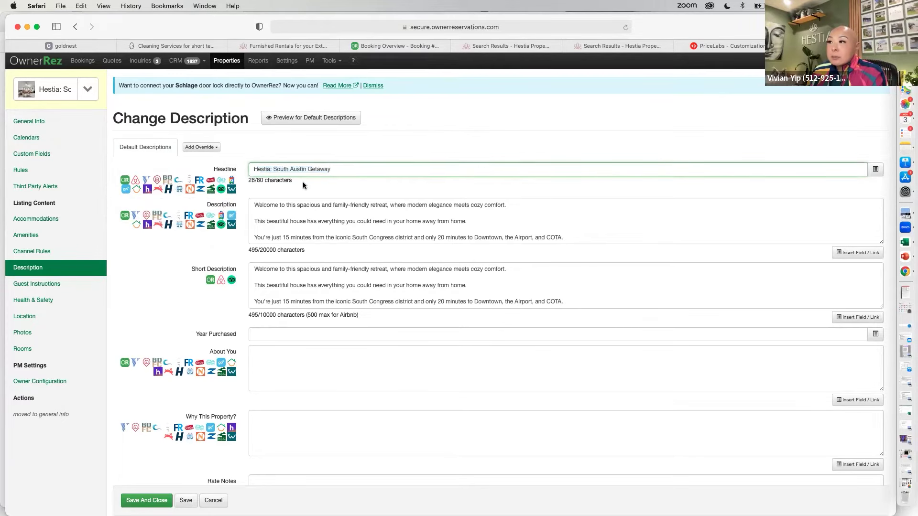
drag(252, 167, 344, 168)
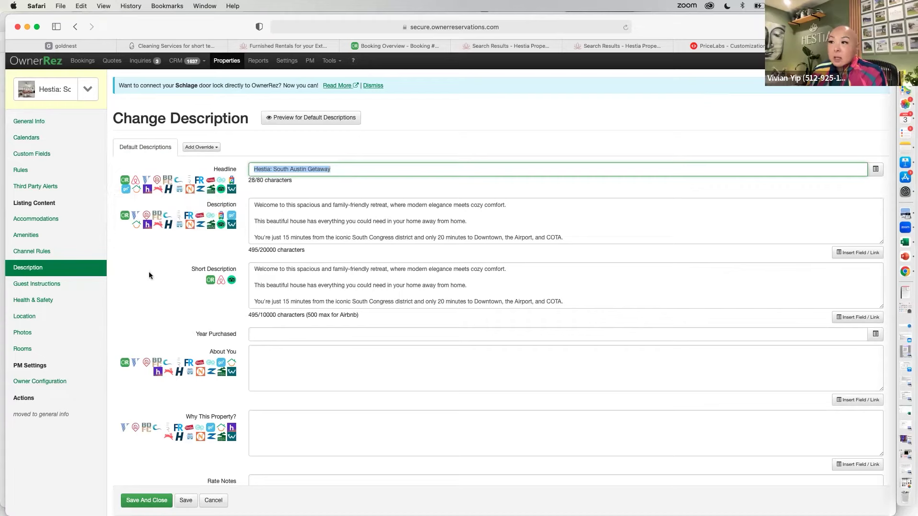
- Compare the Description and Short Description texts and check the Vrbo and Airbnb requirements for each field
drag(254, 205, 605, 258)
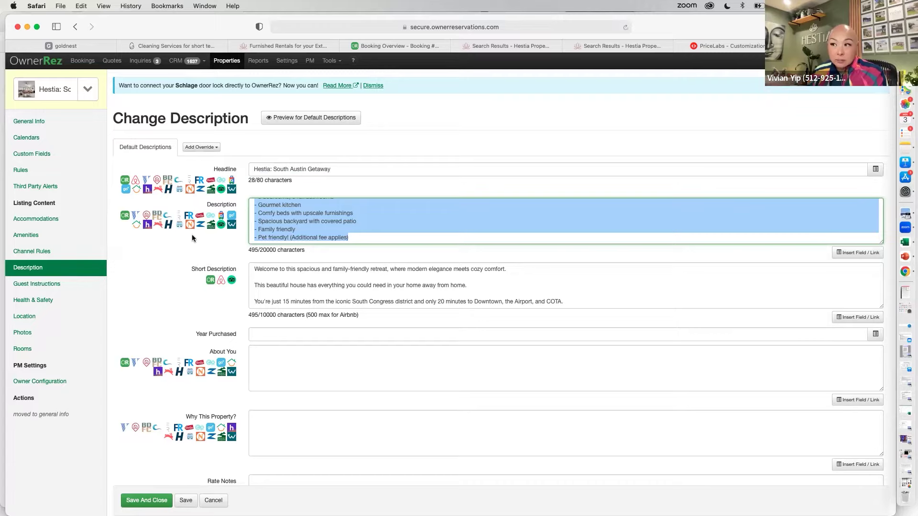
scroll(285, 281, down, 5)
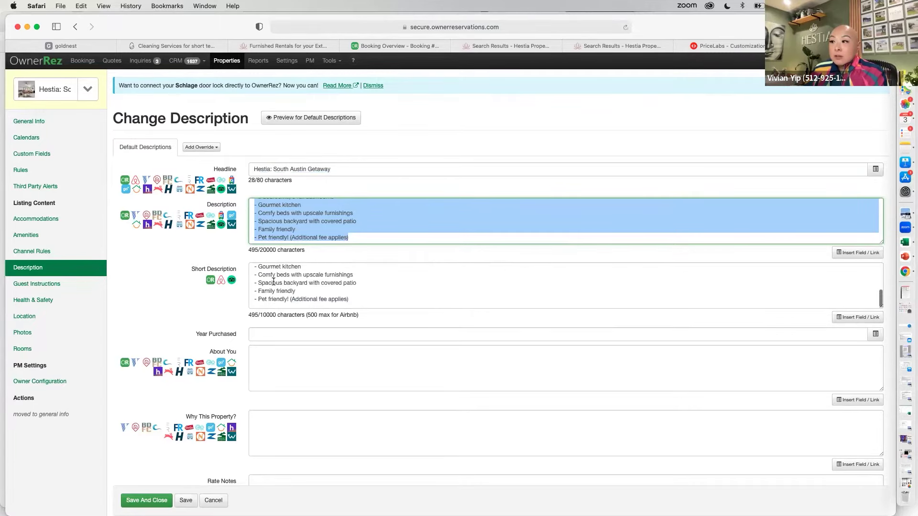
mouse_move(135, 216)
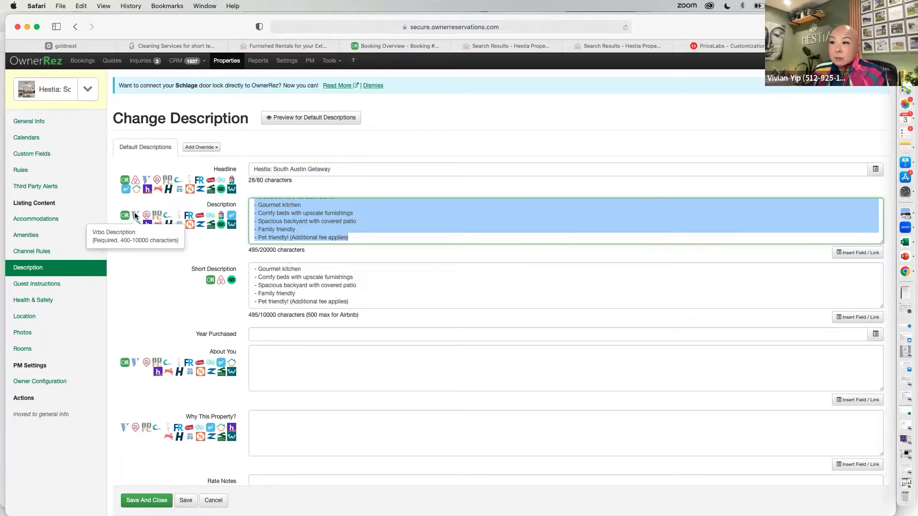
mouse_move(223, 284)
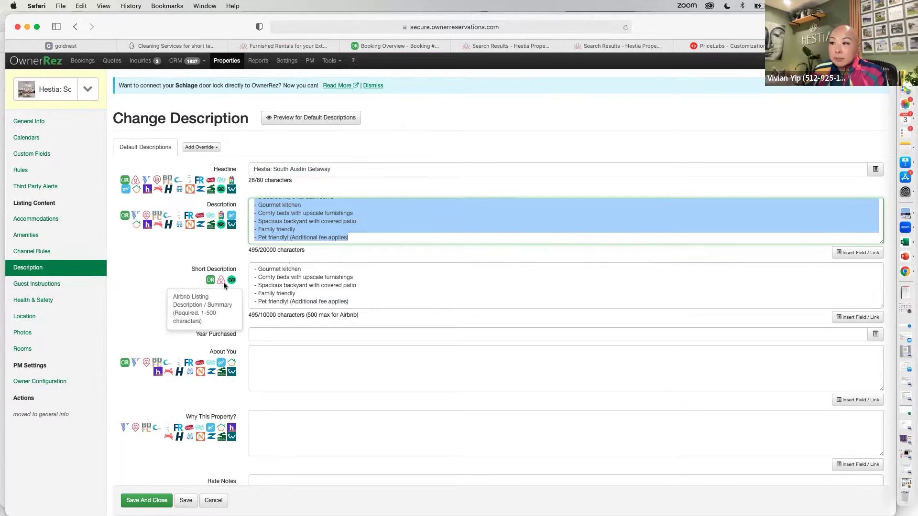
click(281, 285)
scroll(279, 227, up, 5)
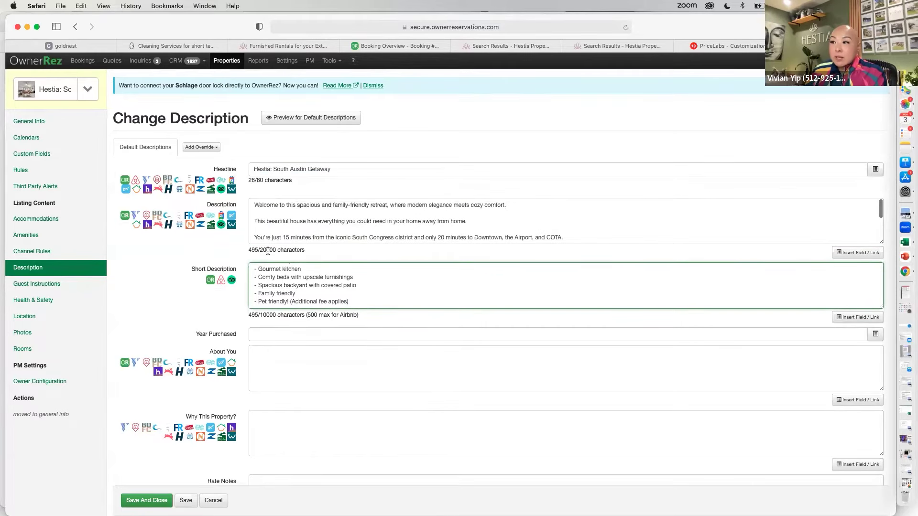
scroll(275, 273, down, 1)
drag(253, 198, 558, 256)
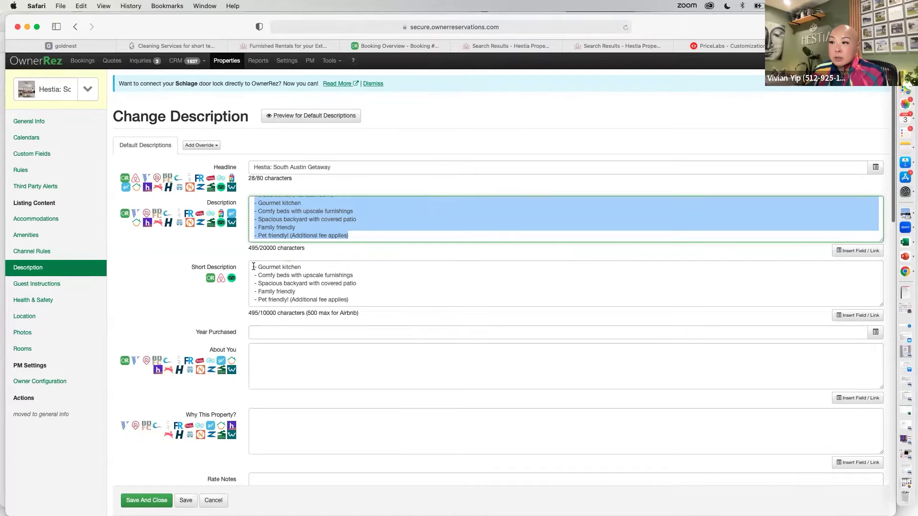
drag(253, 266, 406, 305)
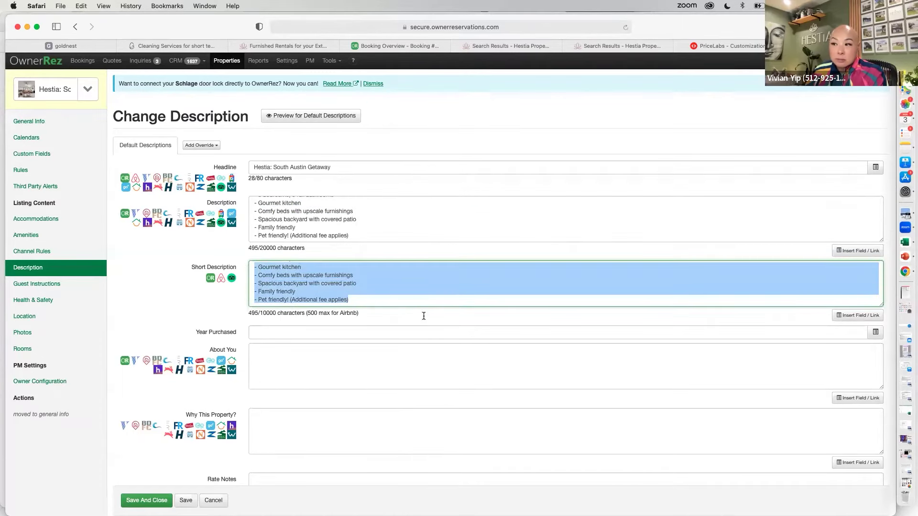
click(220, 317)
- Examine the About You, Why This Property?, Rate Notes and Unique Benefits fields and the channels that use them
scroll(214, 313, down, 5)
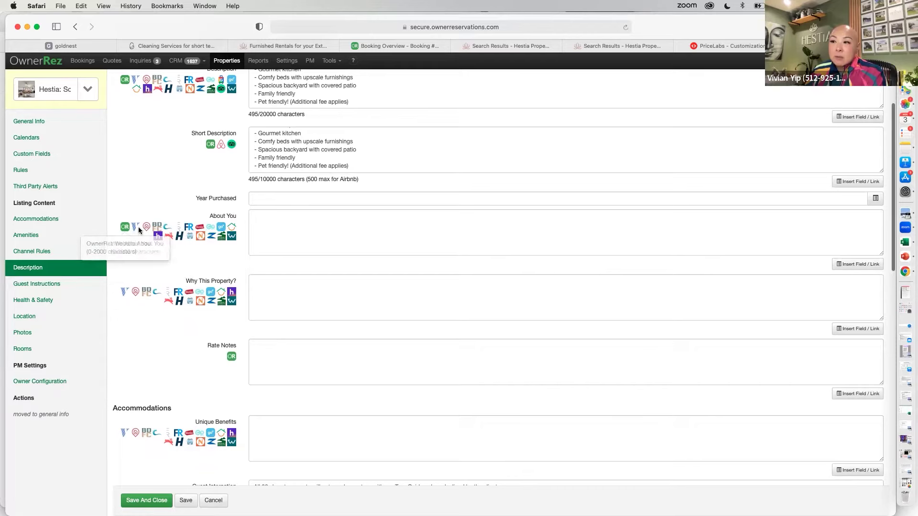
scroll(334, 241, down, 3)
click(324, 234)
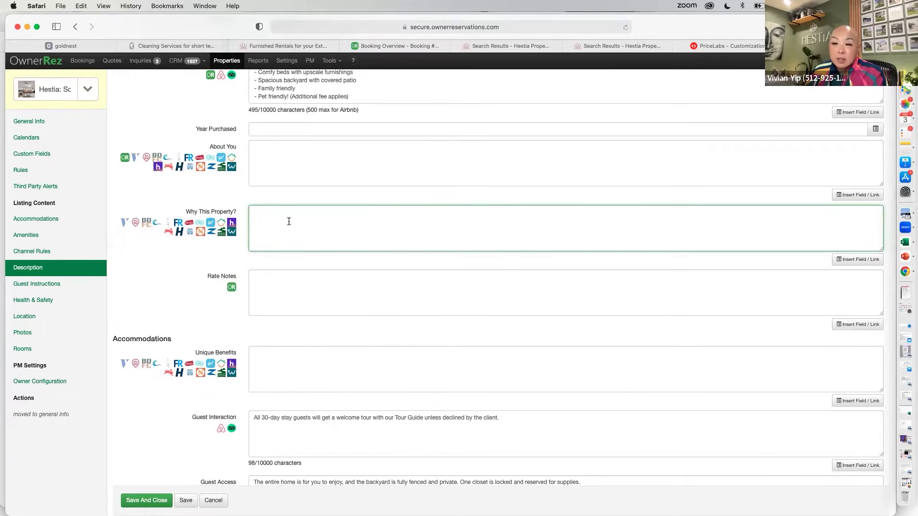
click(281, 283)
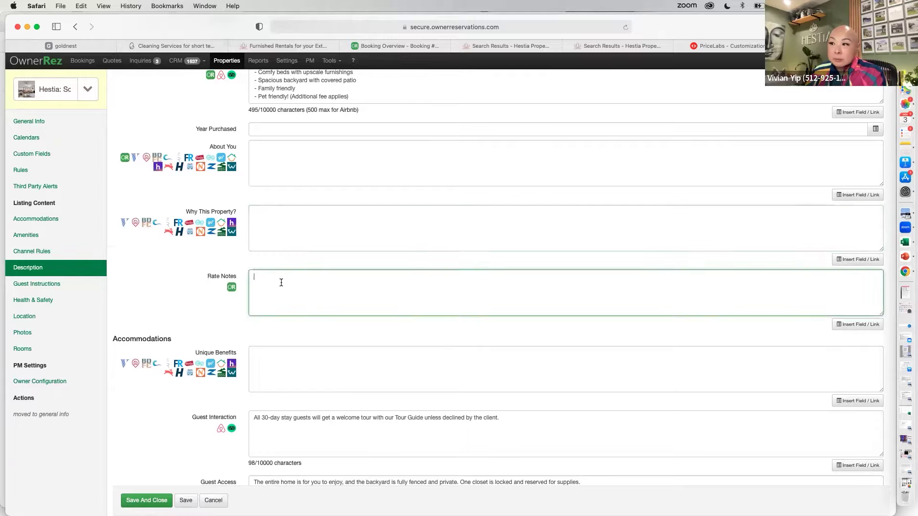
scroll(281, 283, down, 5)
scroll(281, 282, down, 1)
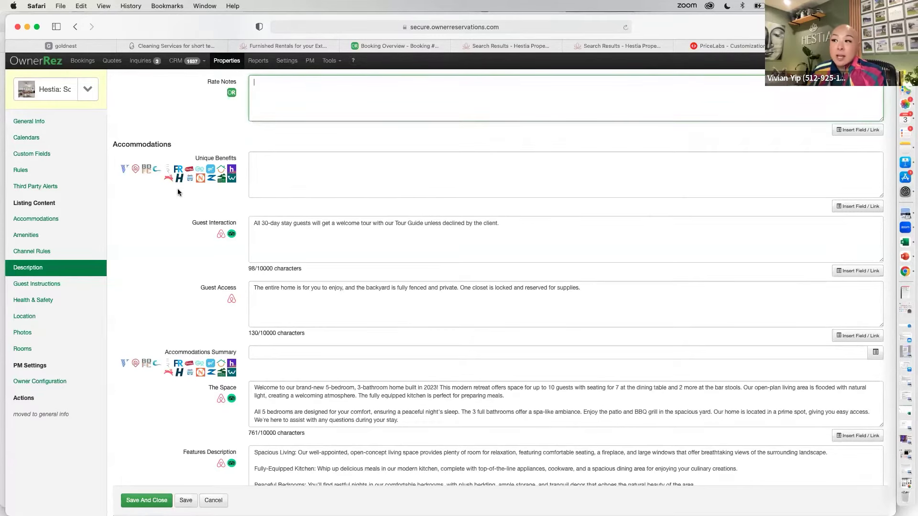
click(281, 170)
scroll(286, 239, down, 2)
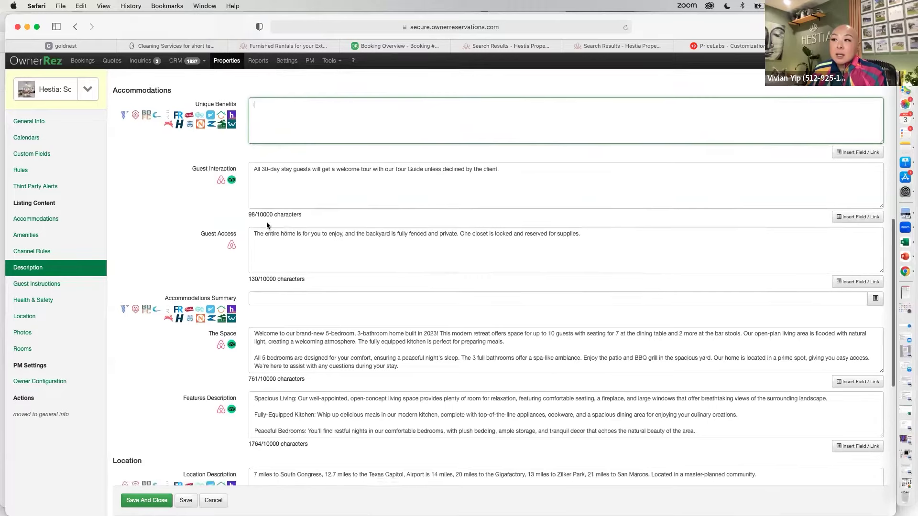
- Review the Guest Interaction, Guest Access and The Space texts in the Accommodations section
drag(253, 166, 513, 166)
click(468, 187)
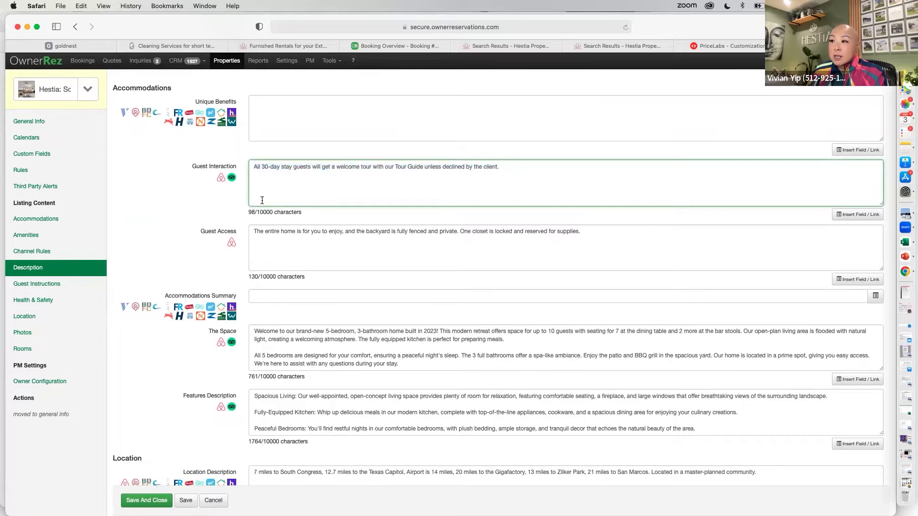
scroll(262, 196, down, 2)
drag(253, 181, 597, 182)
click(279, 209)
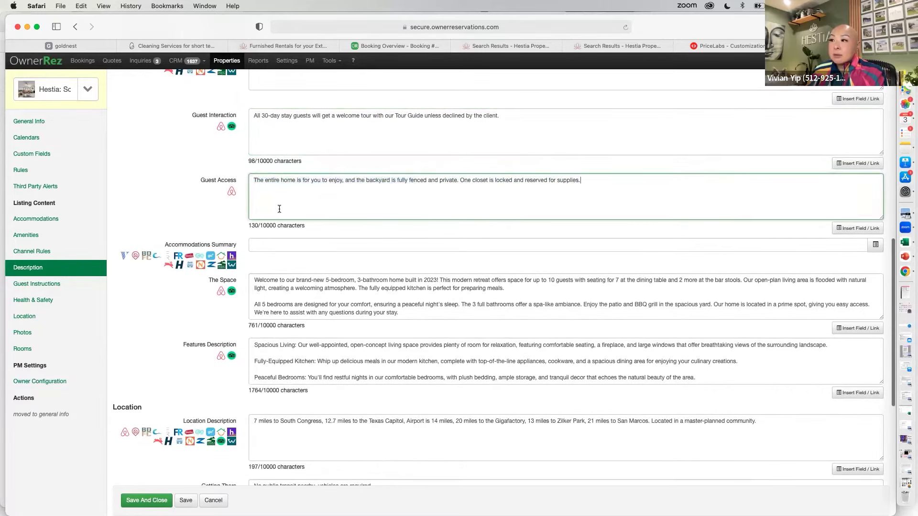
drag(258, 182, 419, 180)
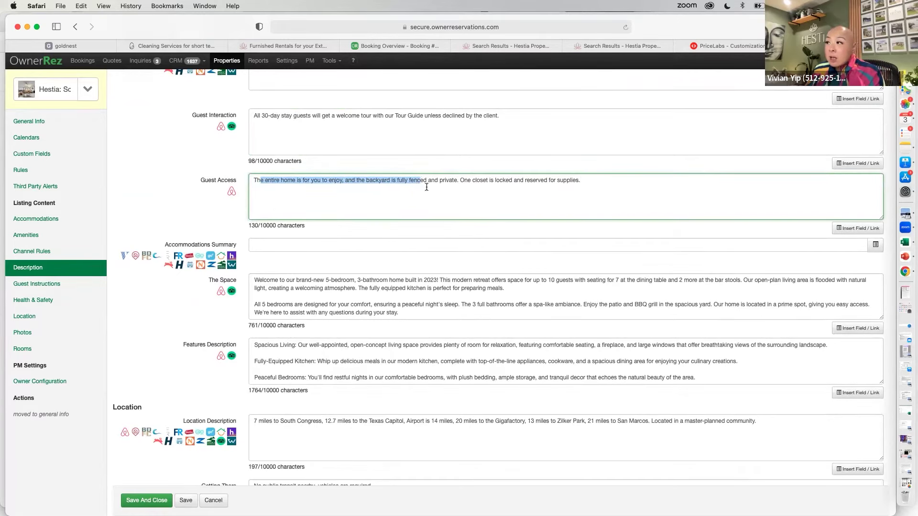
click(439, 190)
scroll(439, 190, down, 3)
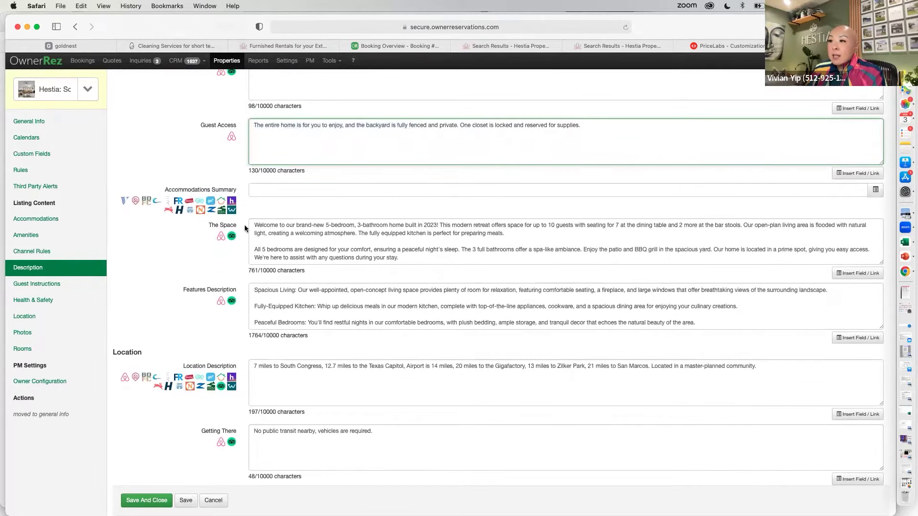
drag(251, 223, 469, 269)
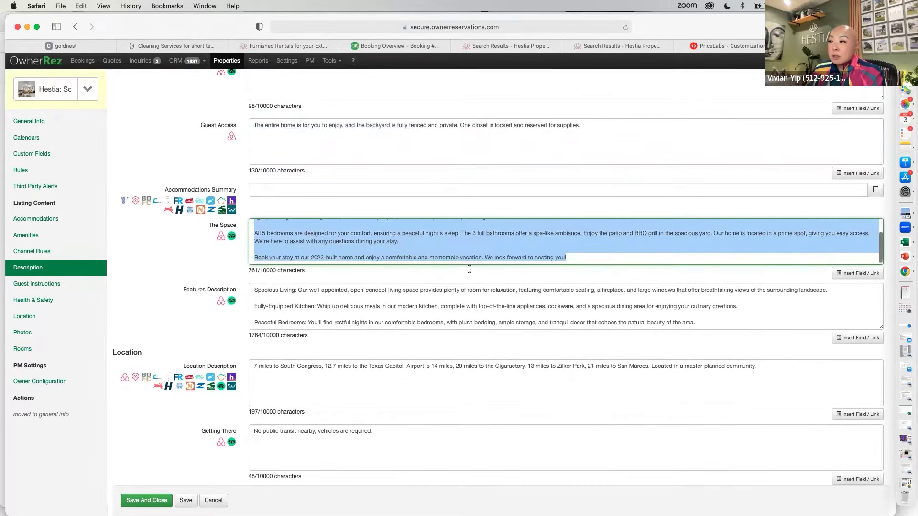
click(276, 230)
scroll(276, 230, up, 5)
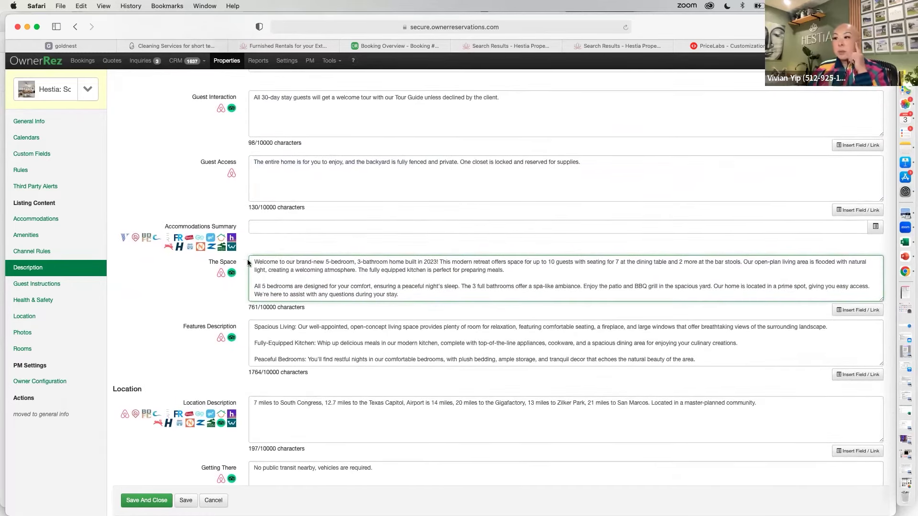
- Read through the entire Features Description text and check its character count
scroll(242, 280, down, 1)
scroll(263, 327, down, 5)
scroll(264, 328, down, 8)
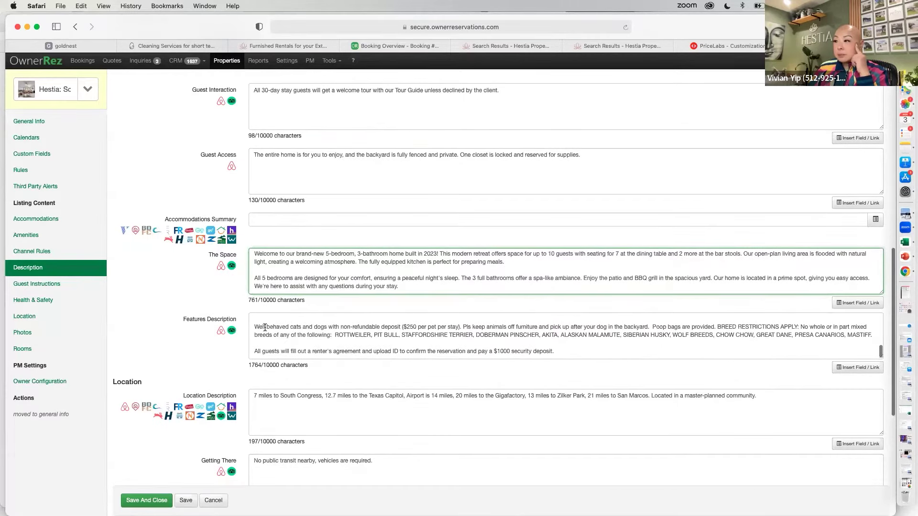
scroll(265, 327, down, 2)
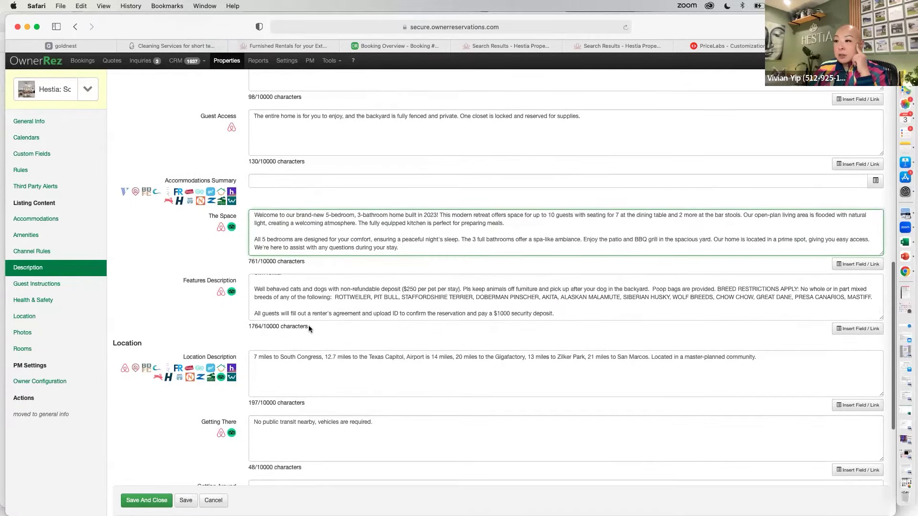
drag(307, 326, 249, 327)
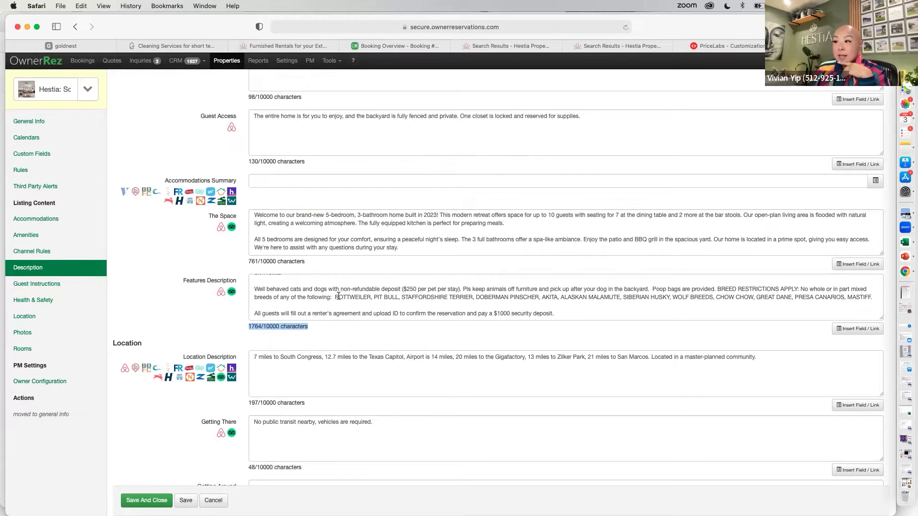
scroll(339, 296, up, 10)
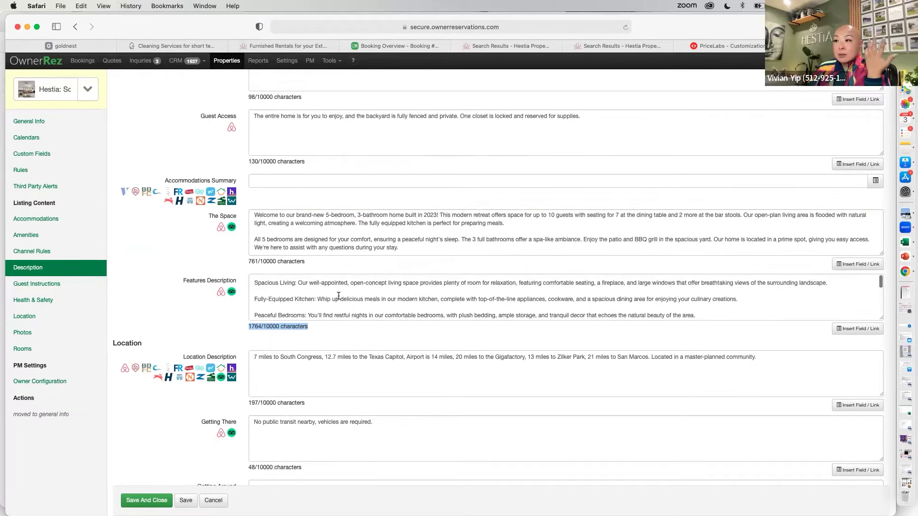
scroll(338, 296, down, 12)
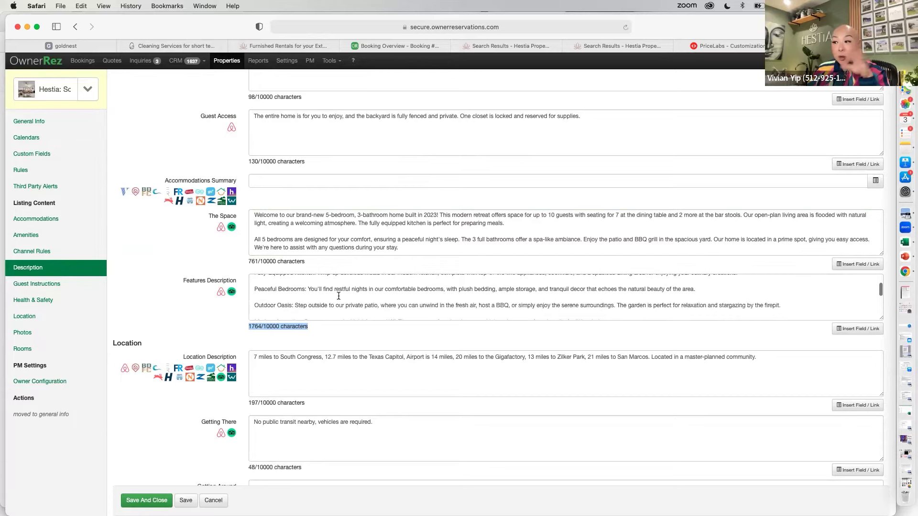
scroll(339, 296, down, 1)
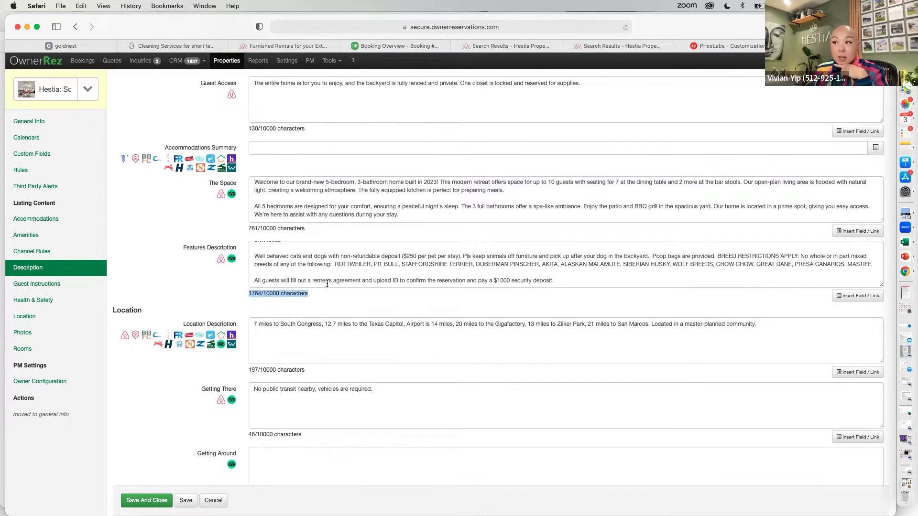
- Review the dog breed restrictions and the renter's agreement and security deposit terms in the Features Description
drag(183, 245, 235, 248)
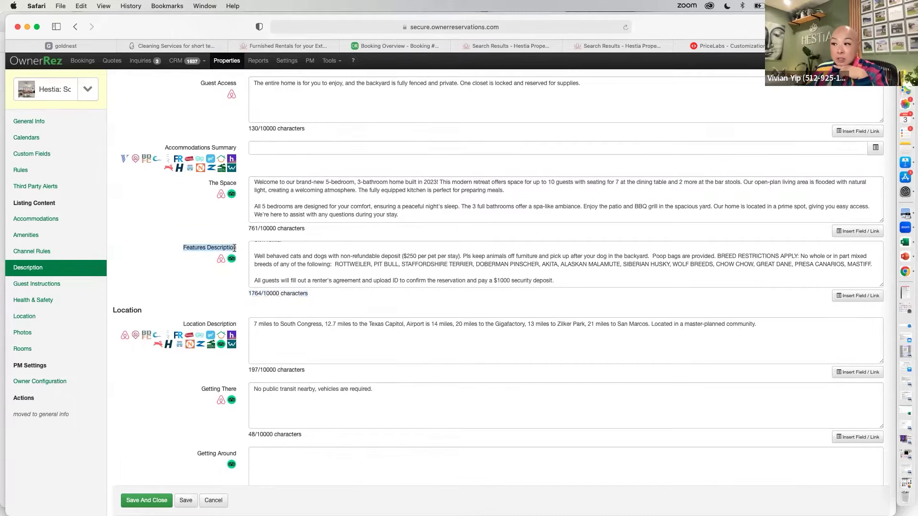
click(335, 270)
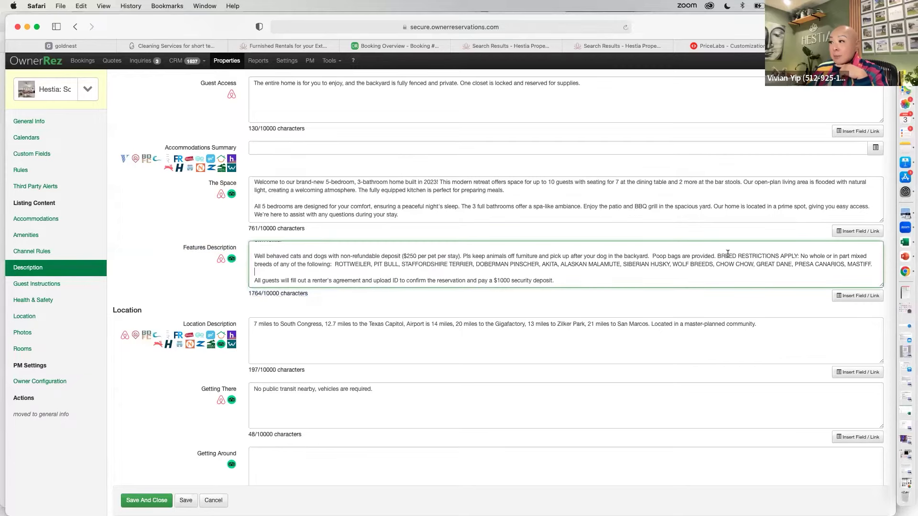
drag(335, 265, 797, 269)
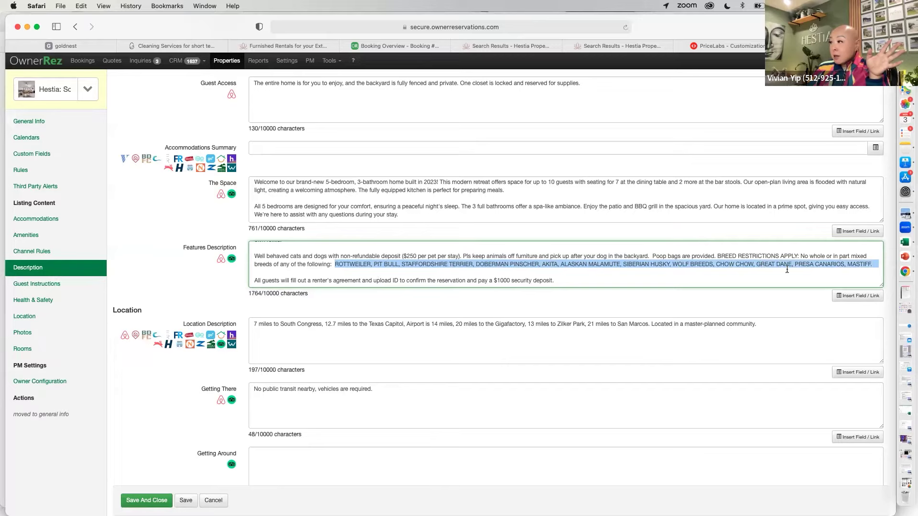
scroll(786, 270, down, 1)
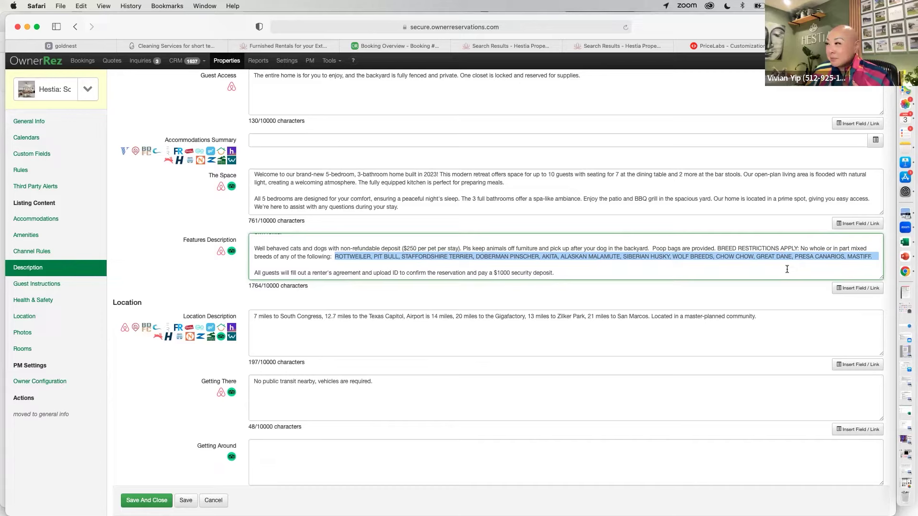
click(787, 269)
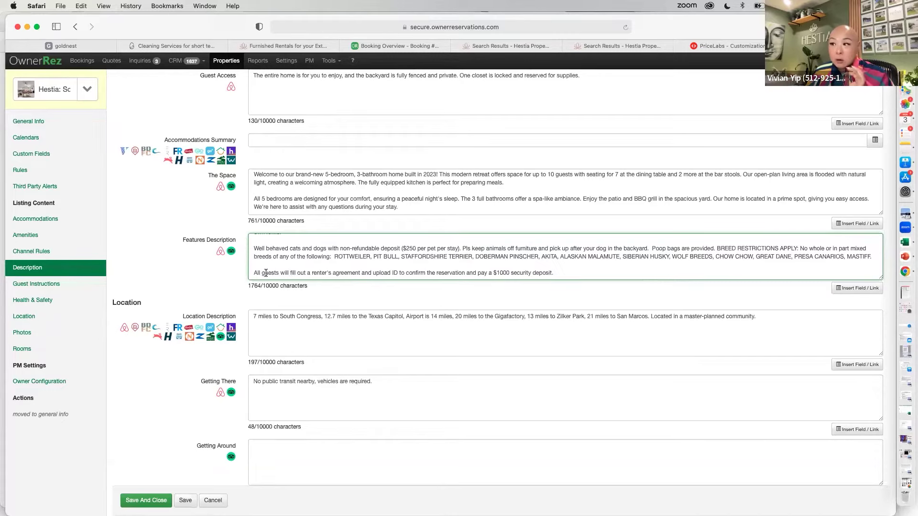
drag(252, 273, 562, 272)
scroll(561, 272, down, 1)
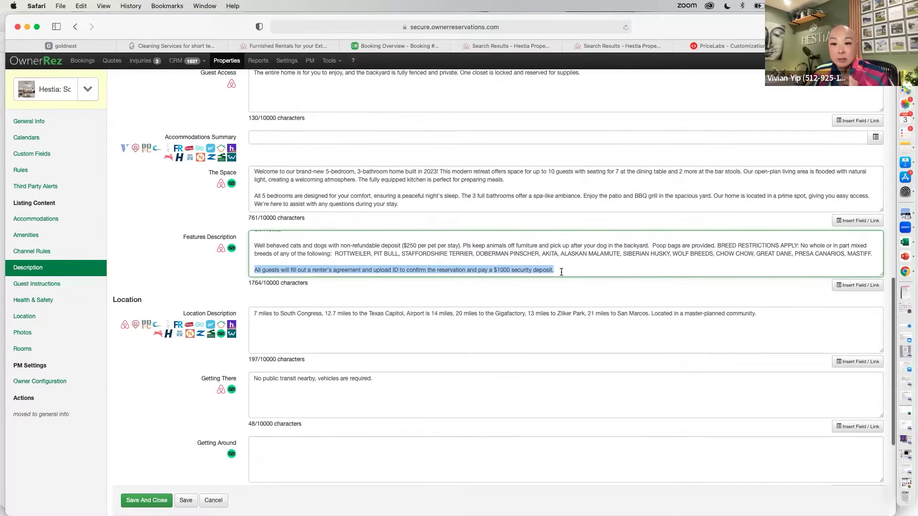
scroll(562, 272, down, 1)
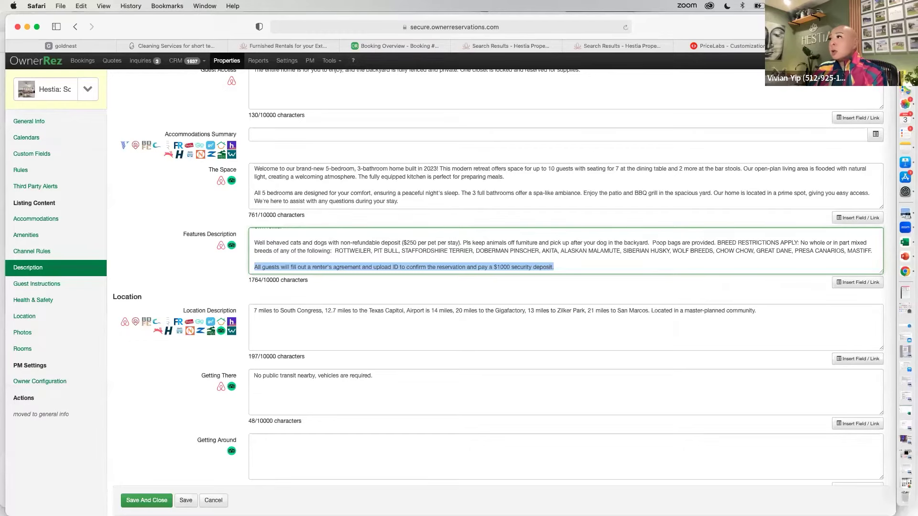
- Open the bookmarked Airbnb Help Center article on security deposits in a new browser tab
key(super+t)
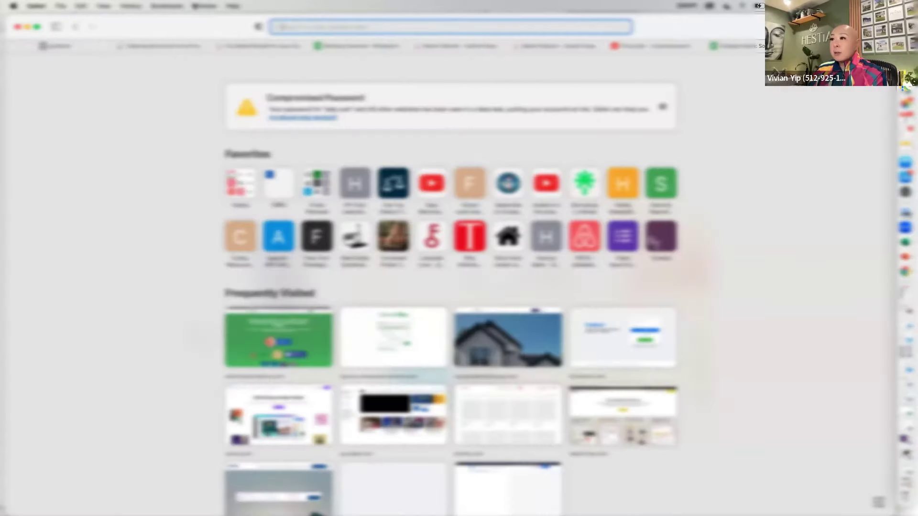
click(179, 6)
mouse_move(200, 146)
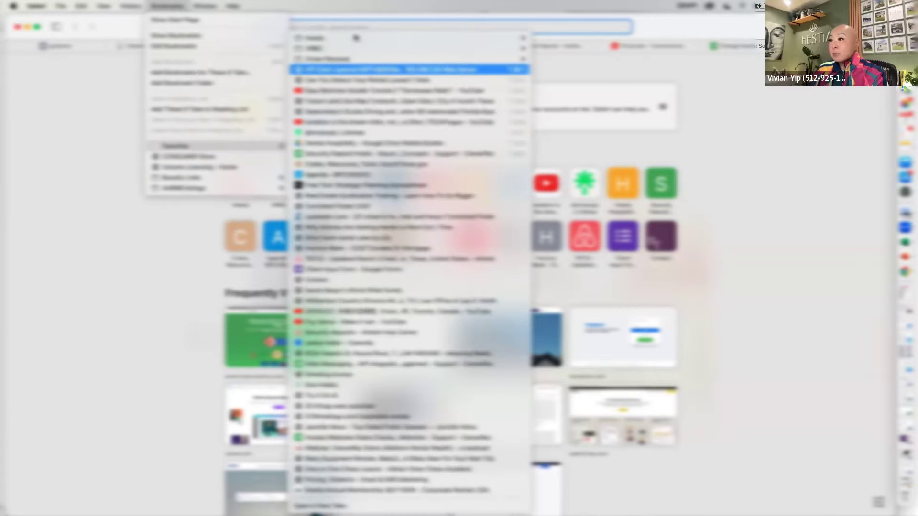
mouse_move(354, 48)
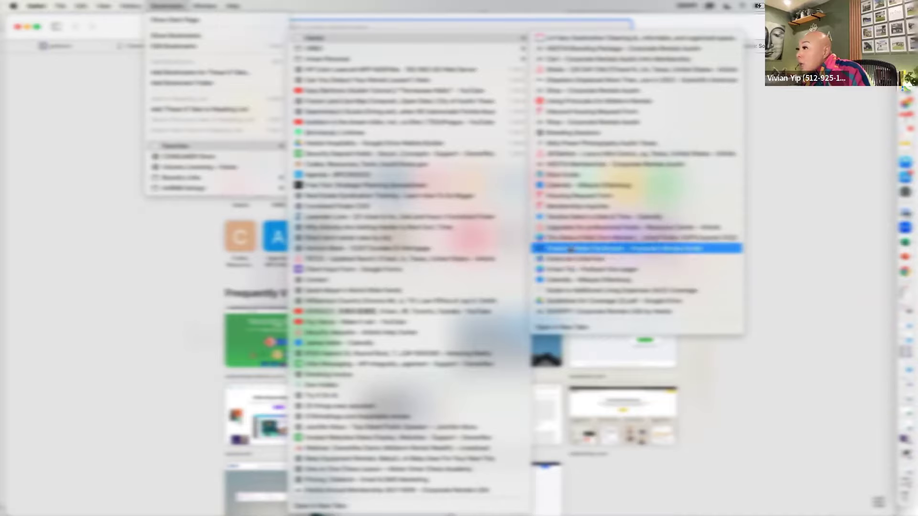
click(570, 228)
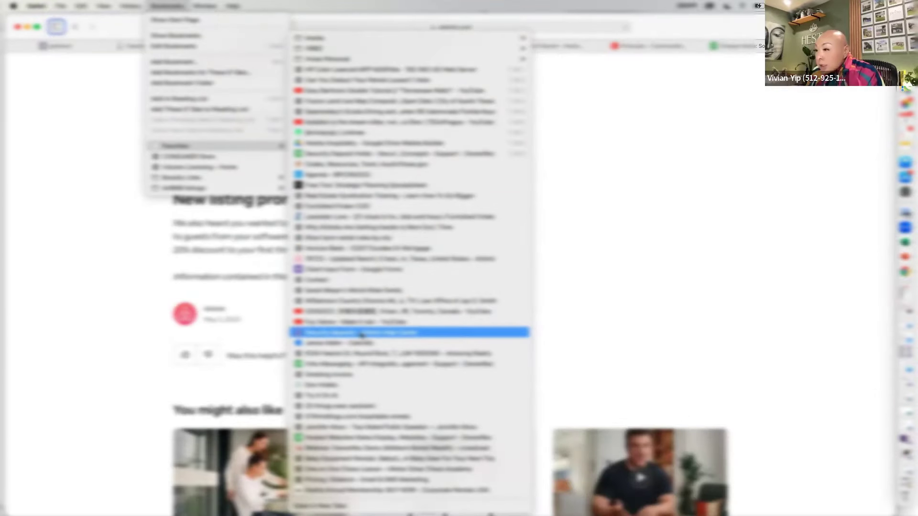
click(359, 330)
- Copy the security deposits article's link, send it to everyone in the Zoom meeting chat and close the chat window
click(522, 29)
key(super+c)
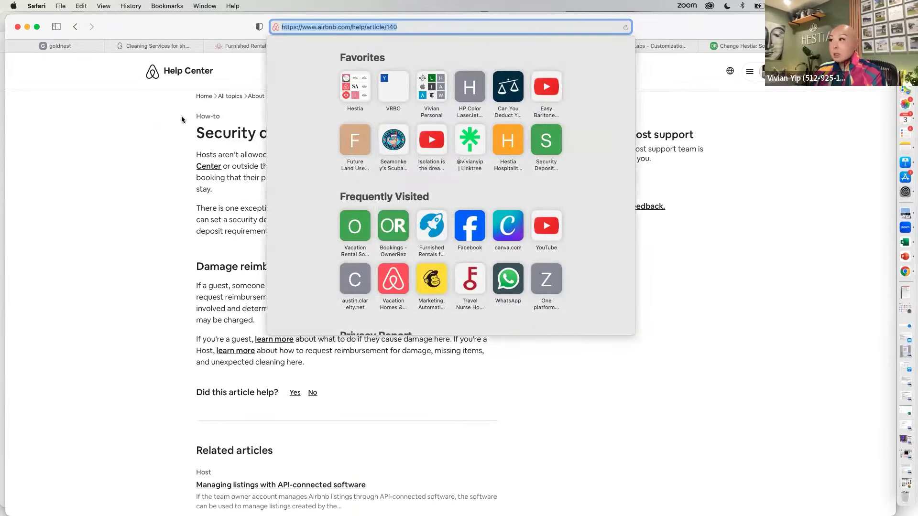
key(super+shift+h)
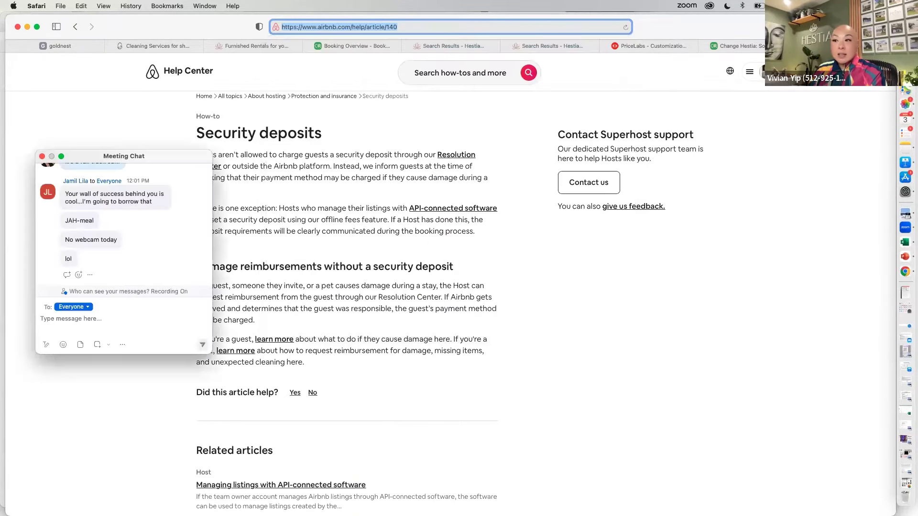
key(super+v)
key(Return)
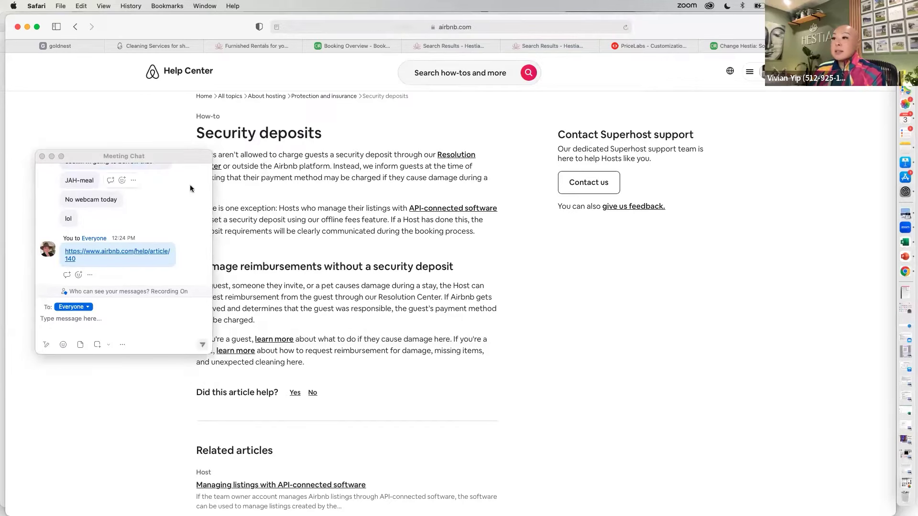
click(42, 157)
- Read the article's opening paragraph on whether Airbnb hosts may charge guests a security deposit
drag(196, 154, 405, 167)
click(335, 168)
drag(213, 178, 380, 183)
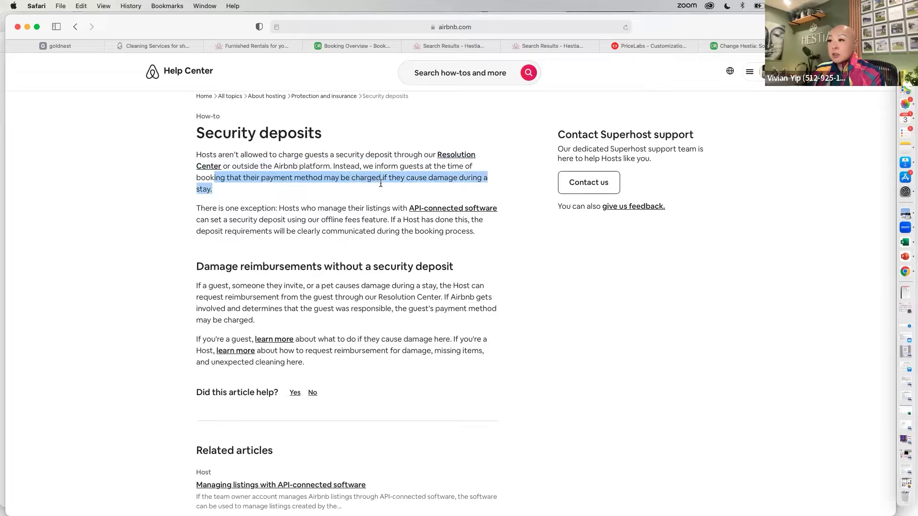
click(334, 189)
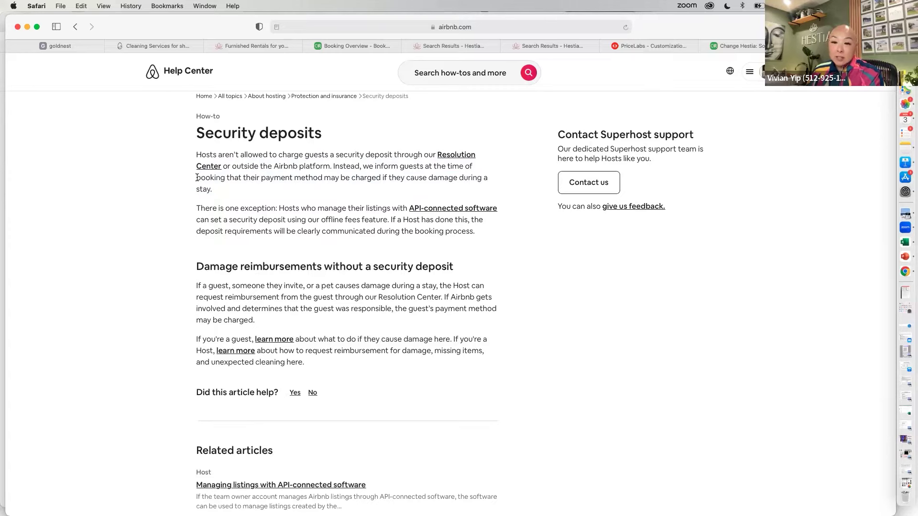
scroll(195, 181, down, 1)
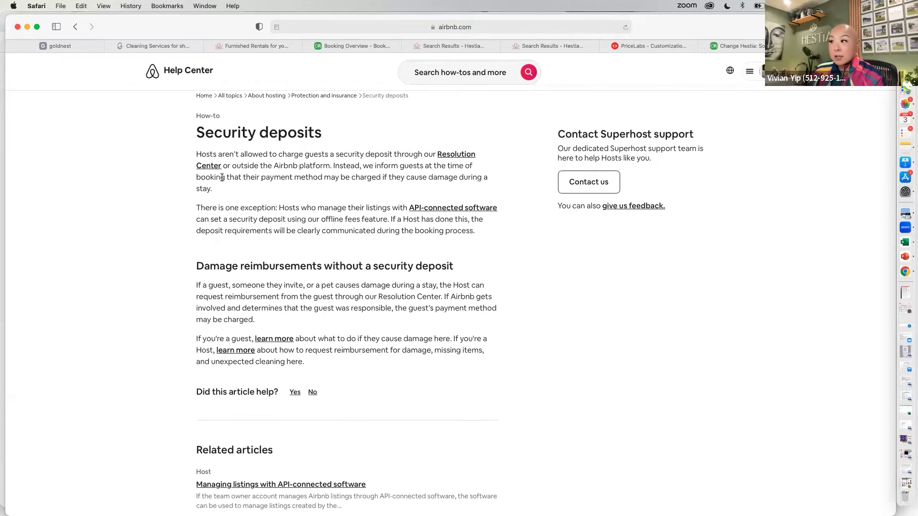
- Read the article's exception for hosts with API-connected software and how deposit requirements are communicated to guests
drag(198, 207, 203, 207)
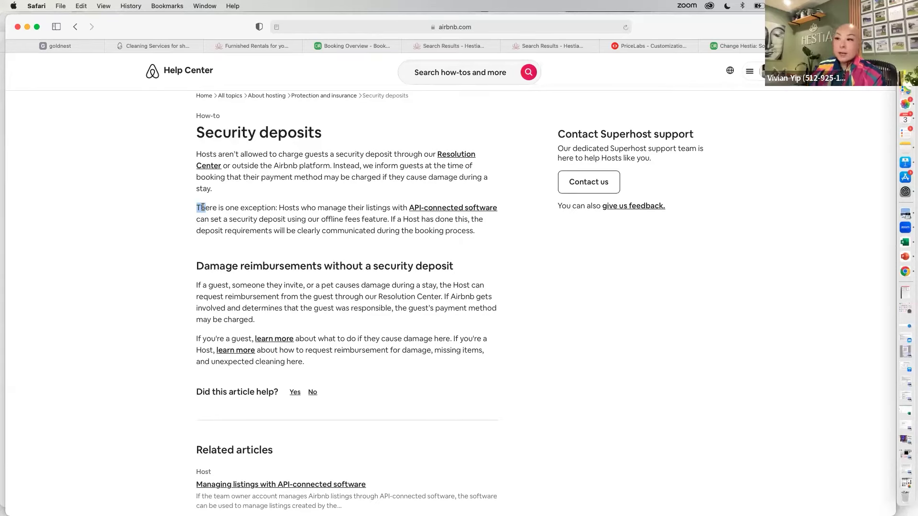
click(201, 208)
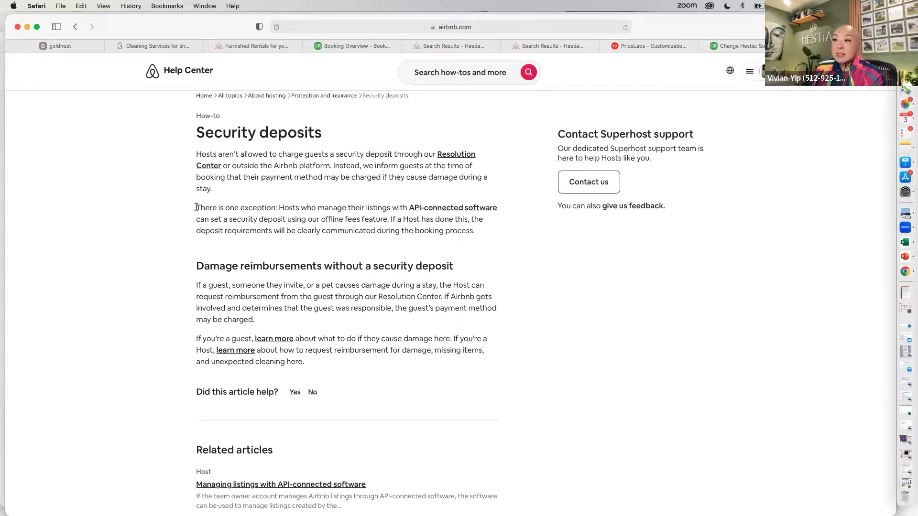
drag(200, 208, 300, 208)
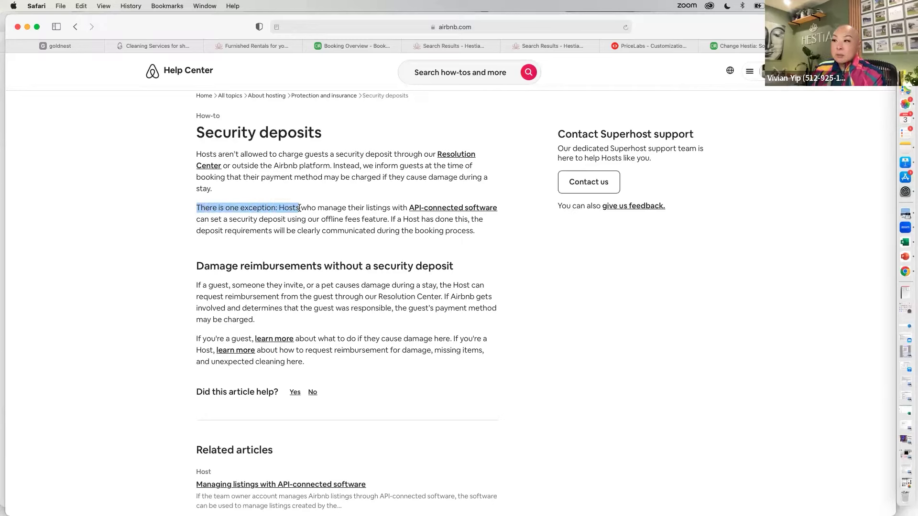
click(282, 208)
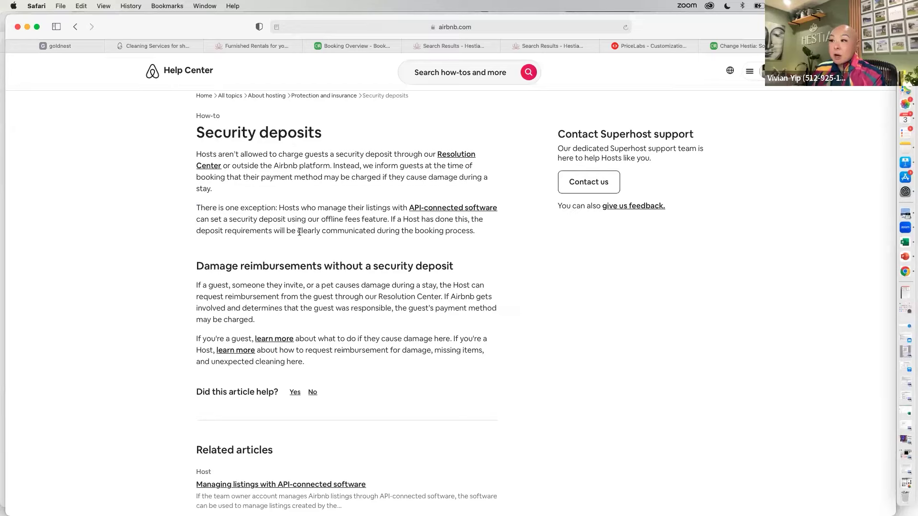
drag(301, 232, 477, 234)
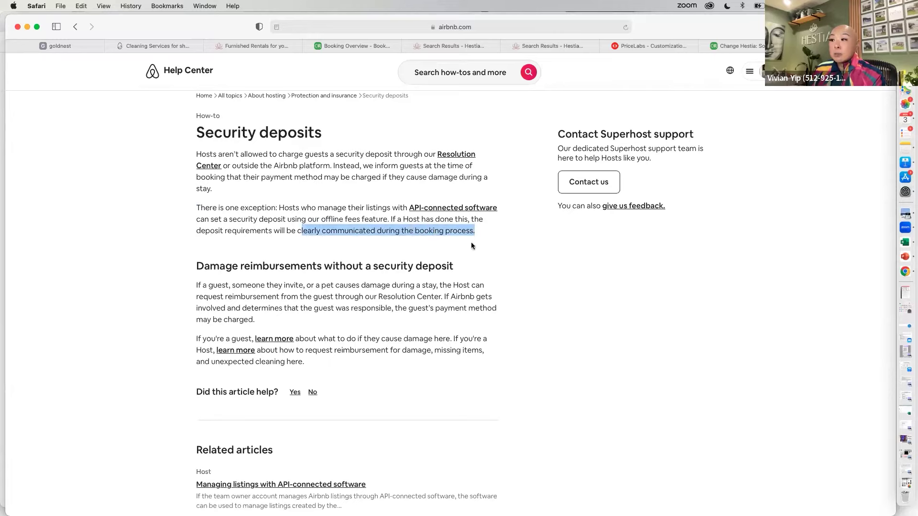
click(472, 246)
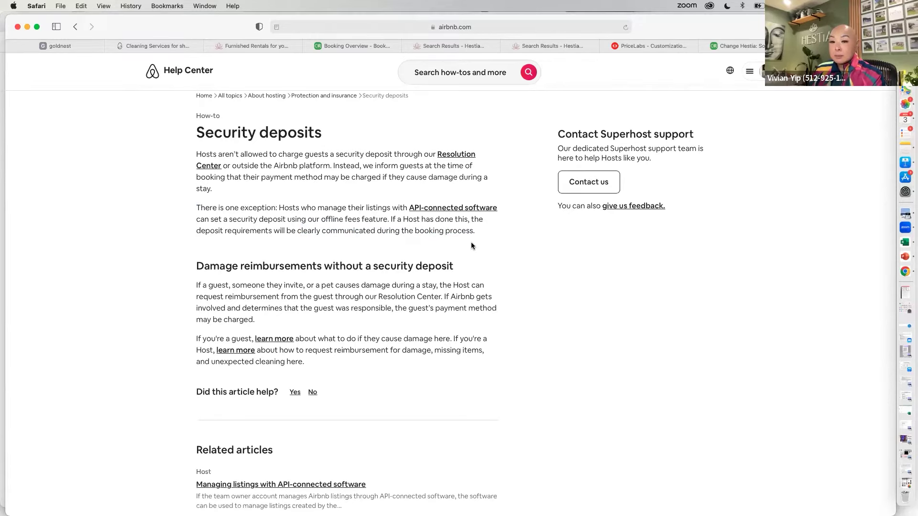
- Return to the OwnerRez listing, review the Location Description and Getting There texts, and save and close the descriptions
click(741, 48)
click(420, 335)
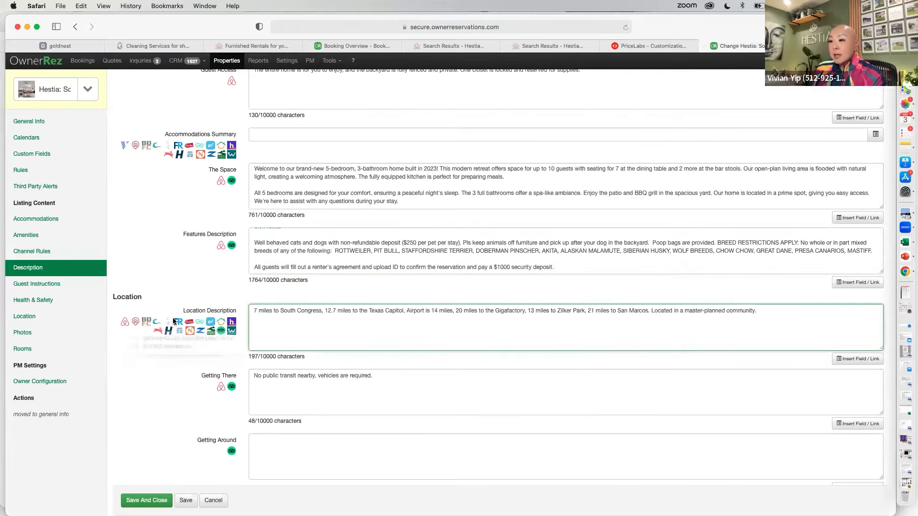
key(super+a)
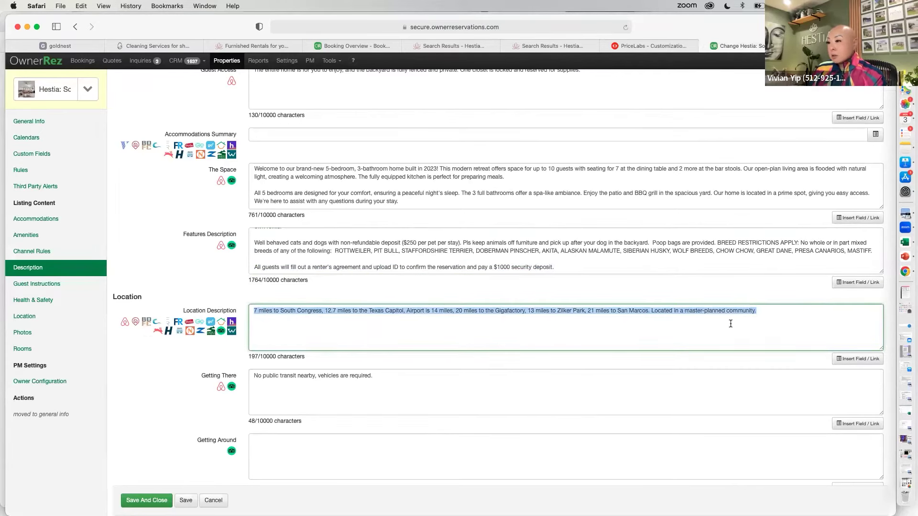
click(432, 340)
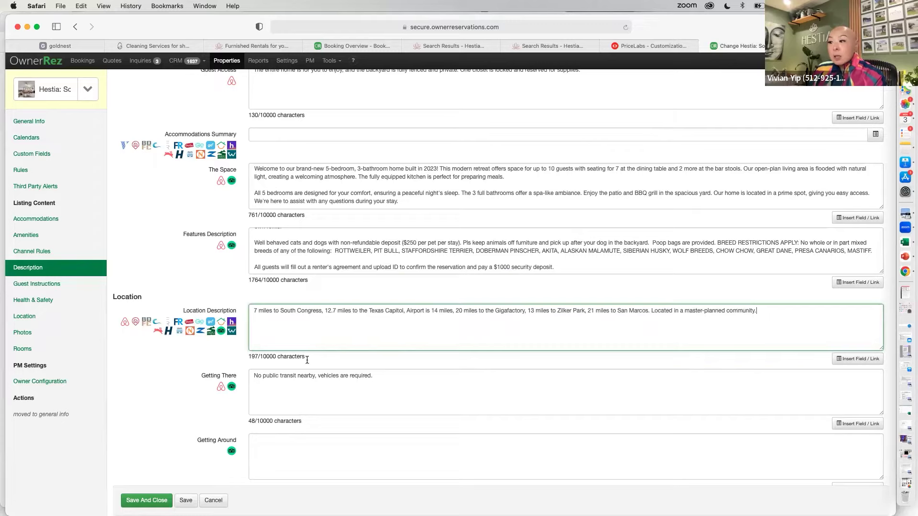
drag(258, 376, 416, 376)
scroll(415, 377, down, 5)
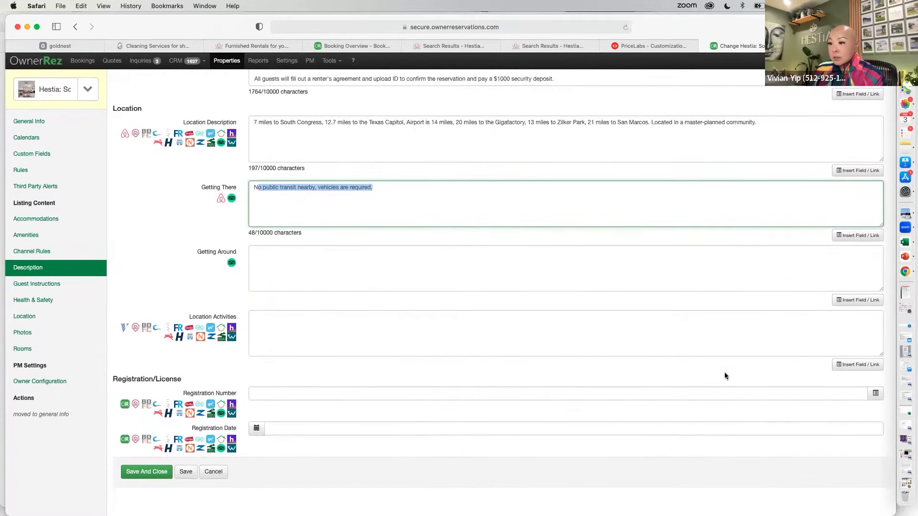
click(158, 473)
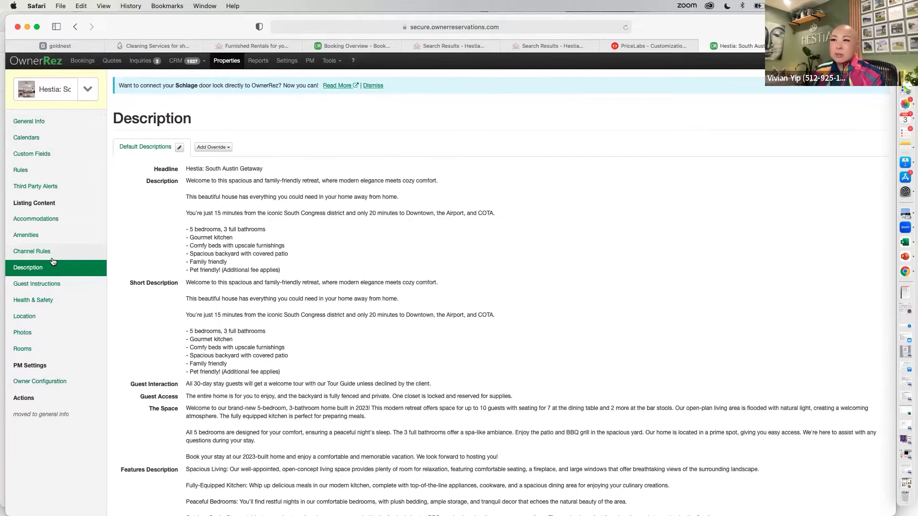
- Enter the check-in instructions "Guest will receive a custom lock code that is the last 4 digit of the registered guests phone number."
click(38, 283)
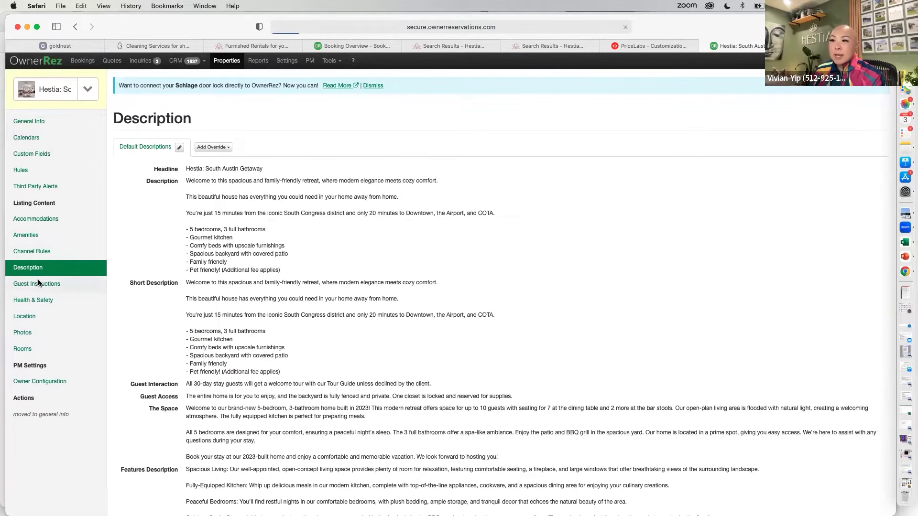
click(254, 120)
click(267, 210)
text(Guest will receive a dynamic lock go)
key(BackSpace)
key(BackSpace)
key(BackSpace)
key(BackSpace)
key(BackSpace)
key(BackSpace)
key(BackSpace)
key(BackSpace)
key(BackSpace)
key(BackSpace)
key(BackSpace)
key(BackSpace)
key(BackSpace)
key(BackSpace)
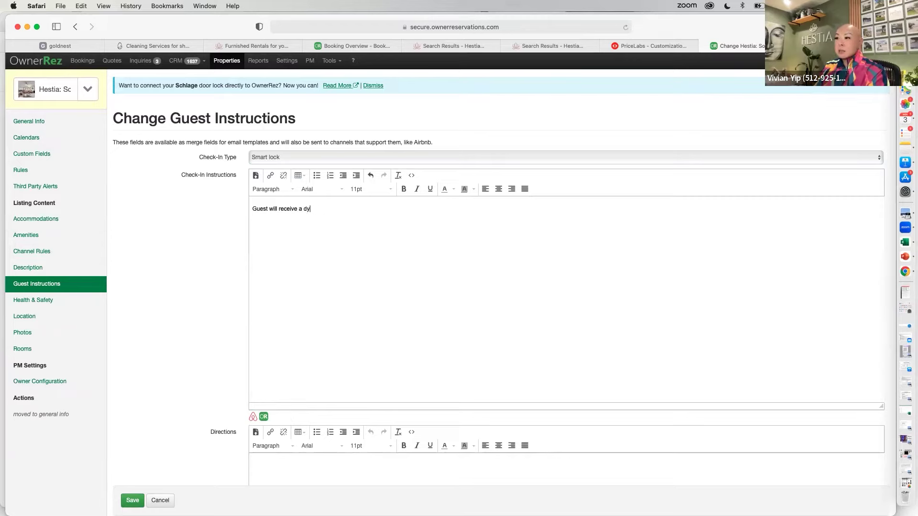
text(cu)
text(lock code that hs the)
key(BackSpace)
key(BackSpace)
key(BackSpace)
key(BackSpace)
text(is the last 4 dig)
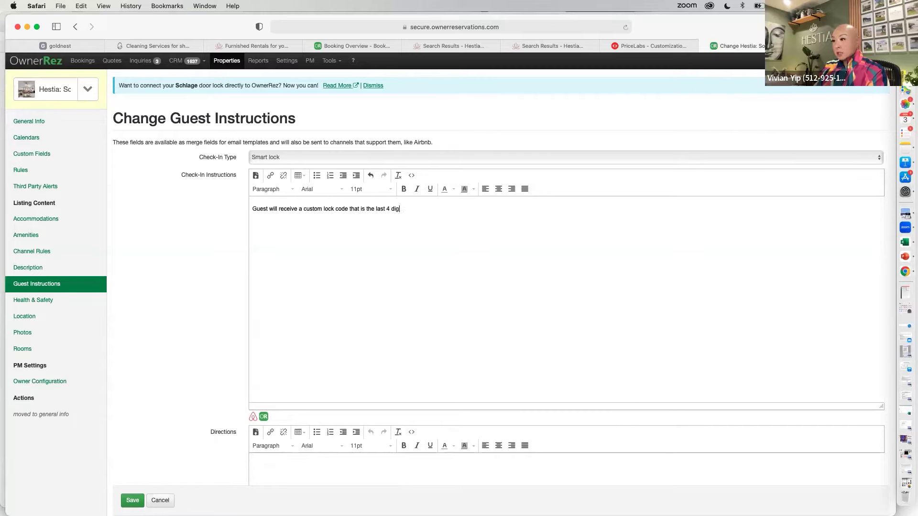
text(it of the registrered guests phone number.)
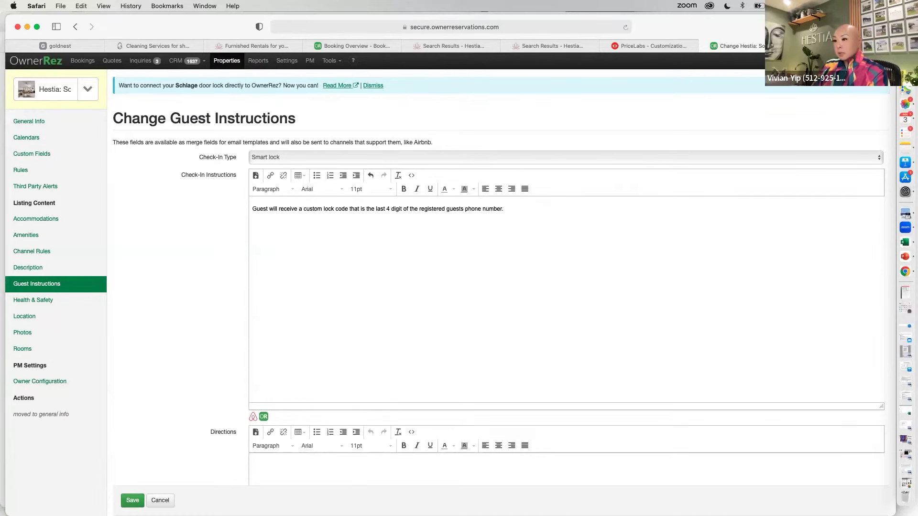
- Enter "Use Google Maps for best results" as the Directions text in the guest instructions
scroll(248, 266, down, 5)
click(269, 281)
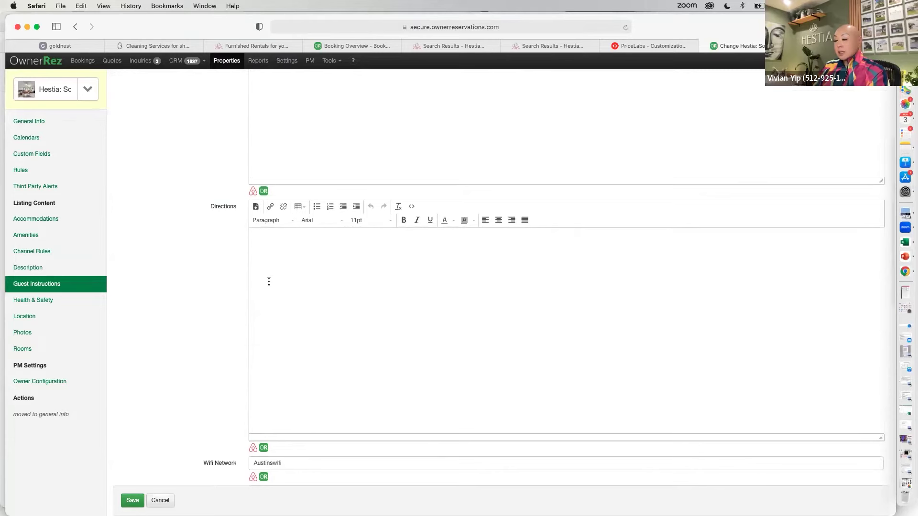
text(Use Google Maps for b)
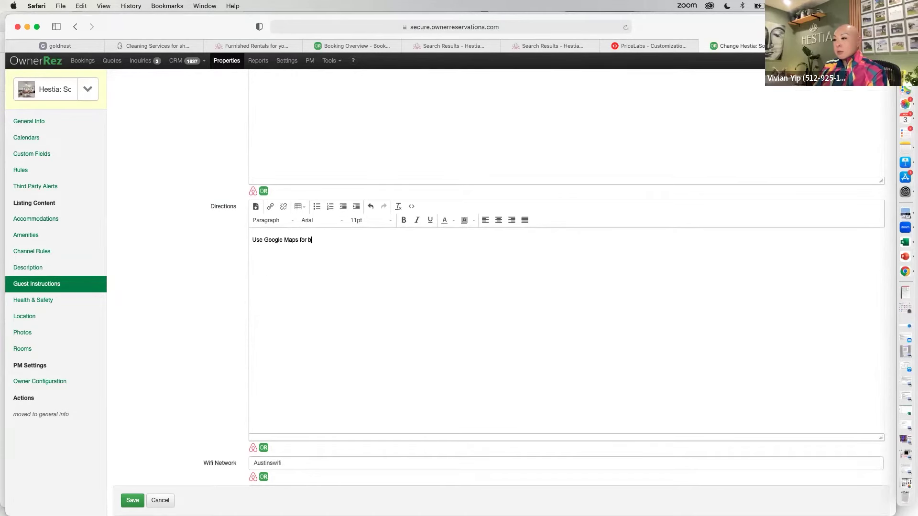
text(est results)
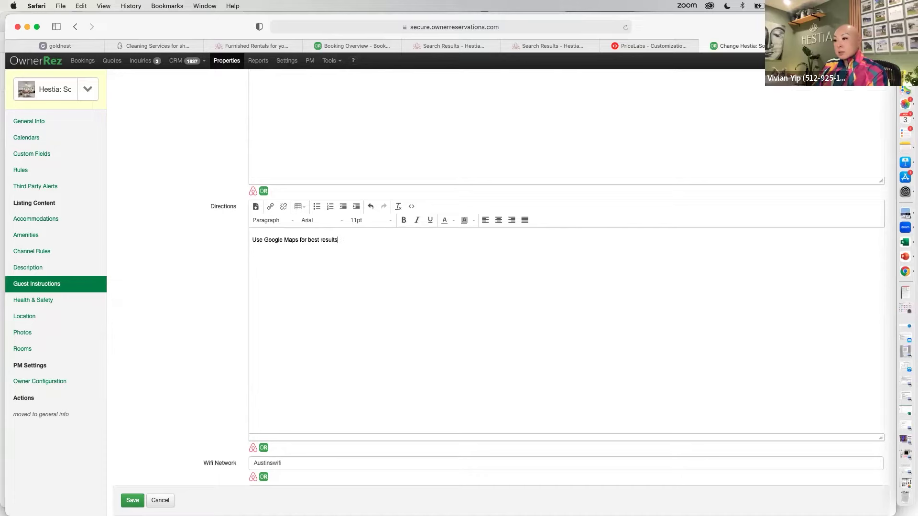
- Review the Wifi, Internet Info and House Manual fields and save the guest instructions
scroll(273, 282, down, 5)
scroll(308, 348, down, 5)
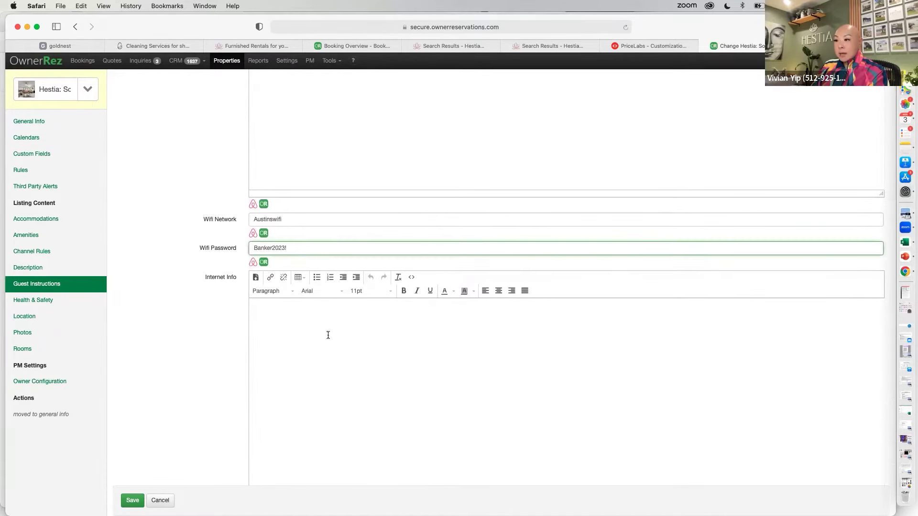
scroll(328, 334, down, 7)
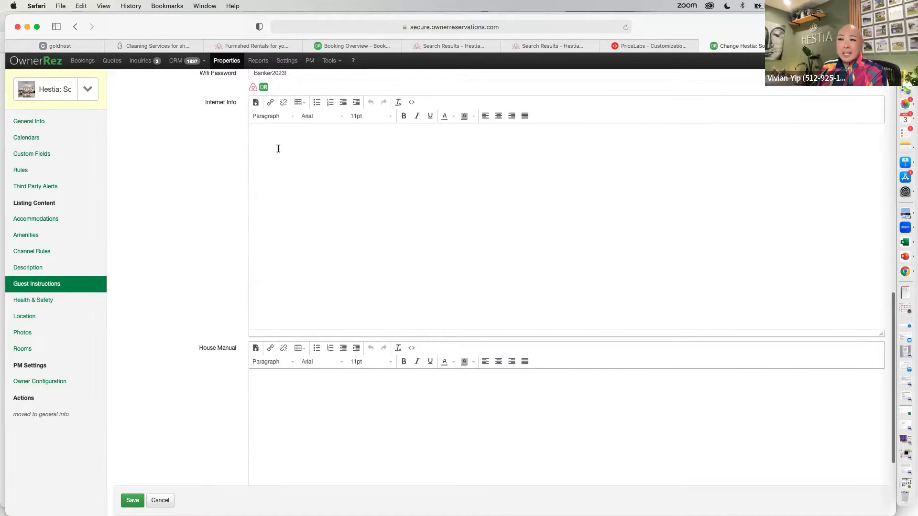
scroll(306, 189, up, 1)
click(307, 189)
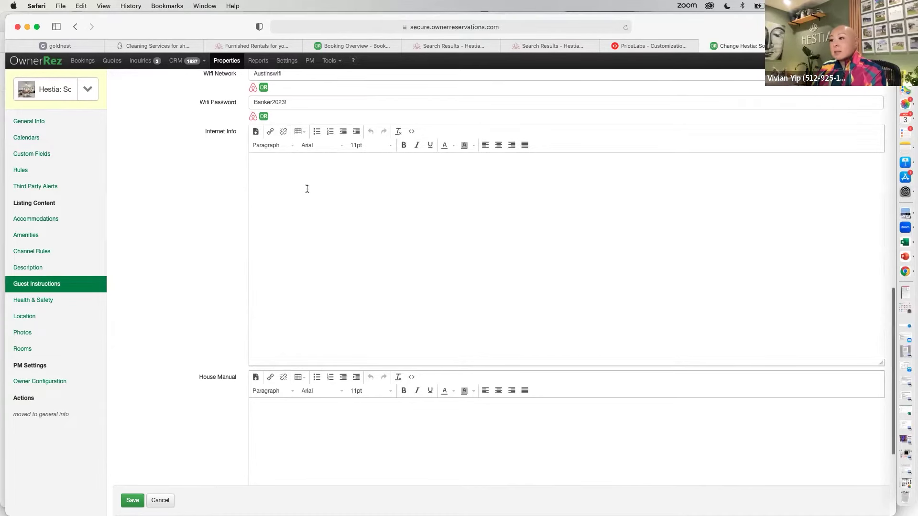
scroll(307, 189, down, 5)
click(302, 273)
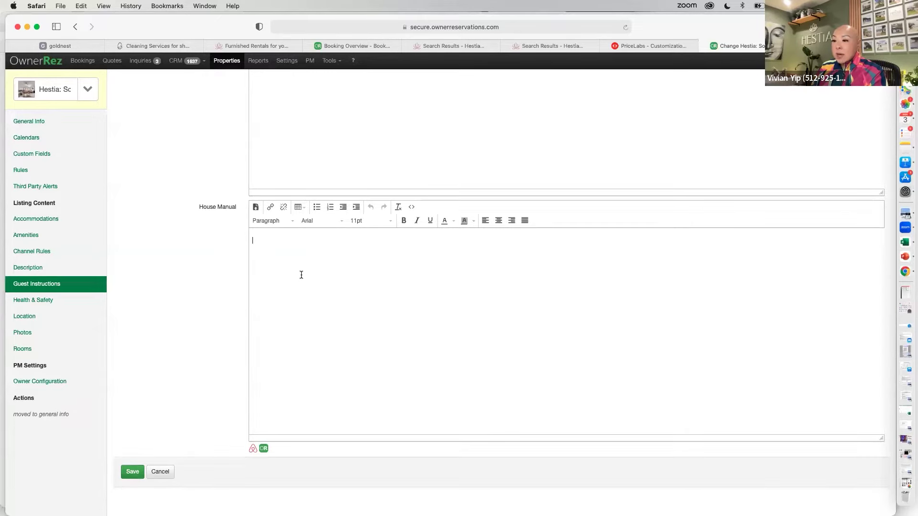
click(129, 471)
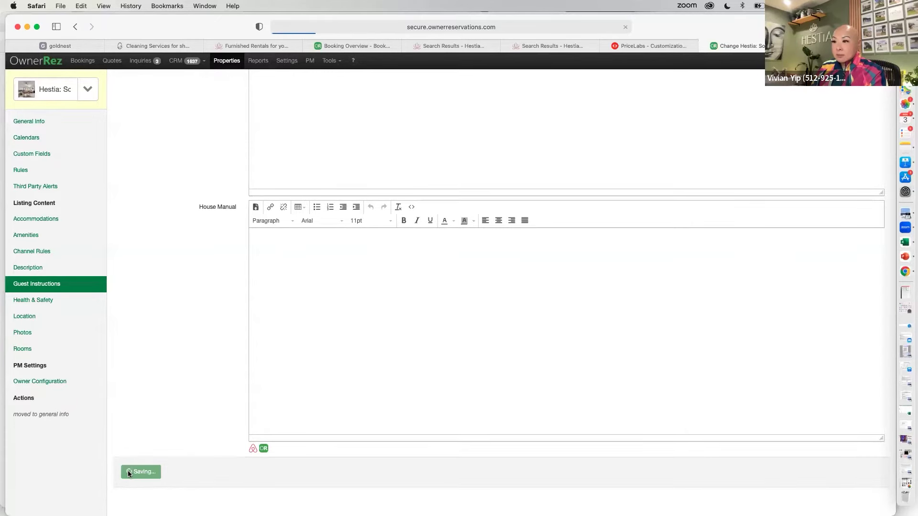
- In the health and safety details, enable the medical, police and fire emergency contacts and enter "Dial 911" as the medical contact
click(40, 301)
click(236, 119)
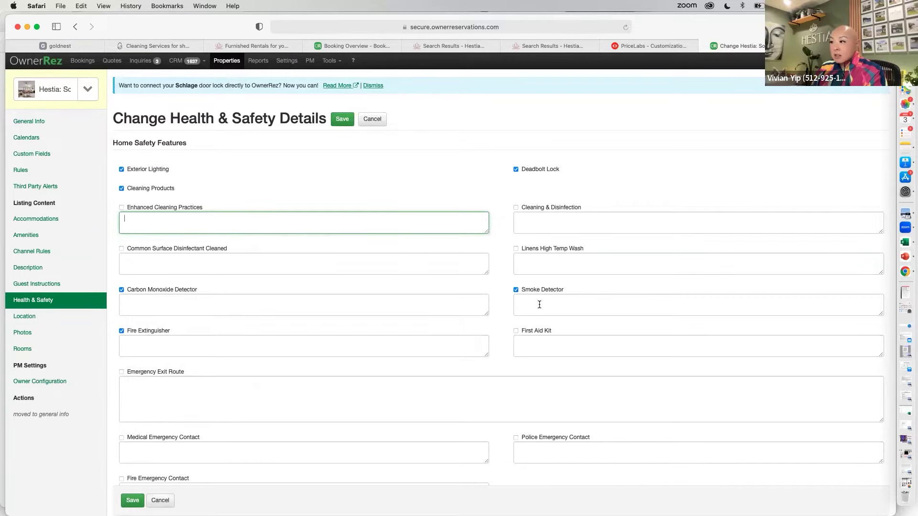
scroll(539, 305, down, 5)
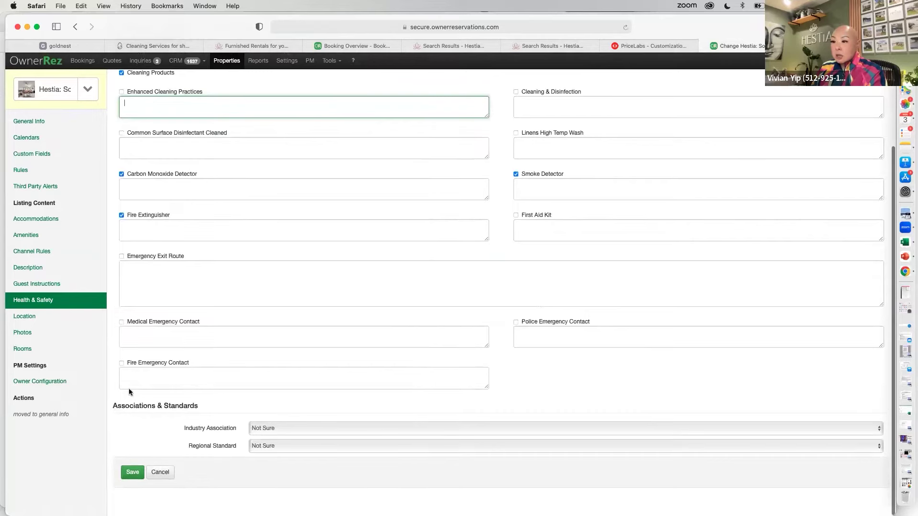
click(122, 322)
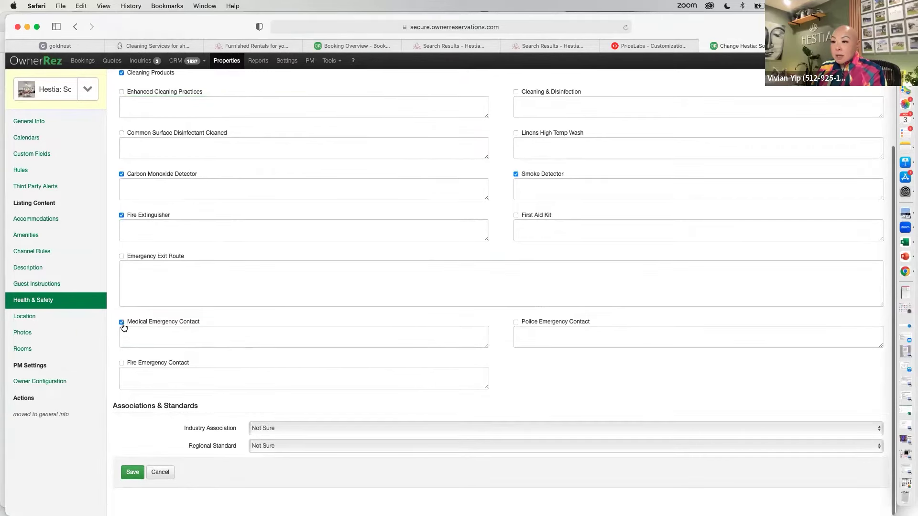
click(515, 322)
click(366, 337)
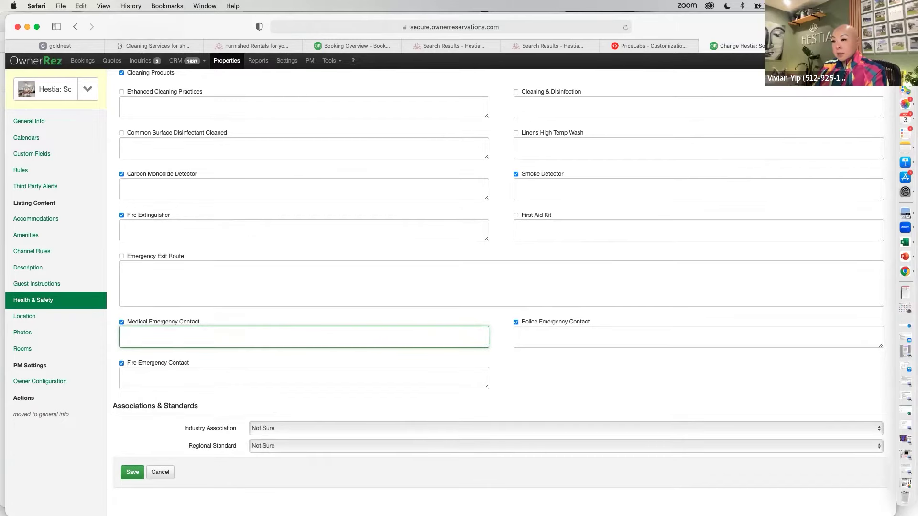
text(Dial 911)
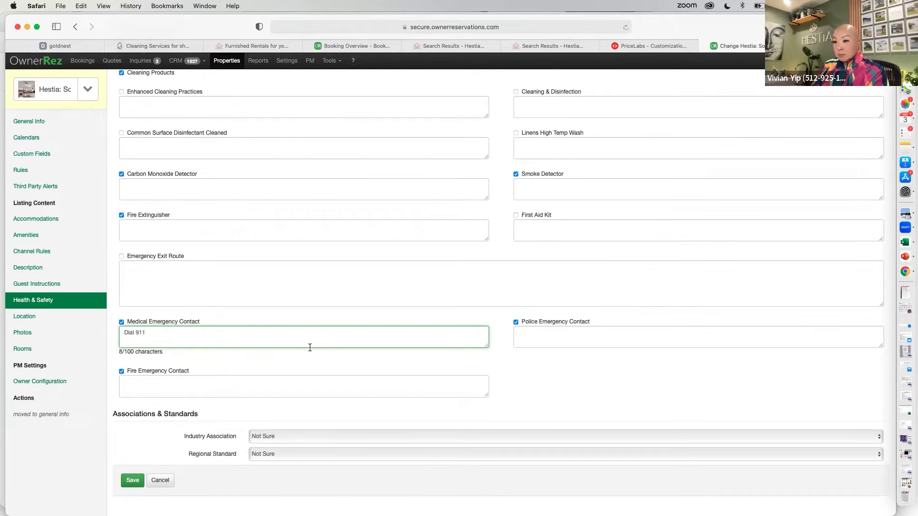
- Copy "Dial 911" into the police and fire emergency contacts and save the health and safety details
drag(172, 333, 120, 328)
key(super+c)
key(Tab)
key(super+v)
click(178, 385)
key(super+v)
click(133, 489)
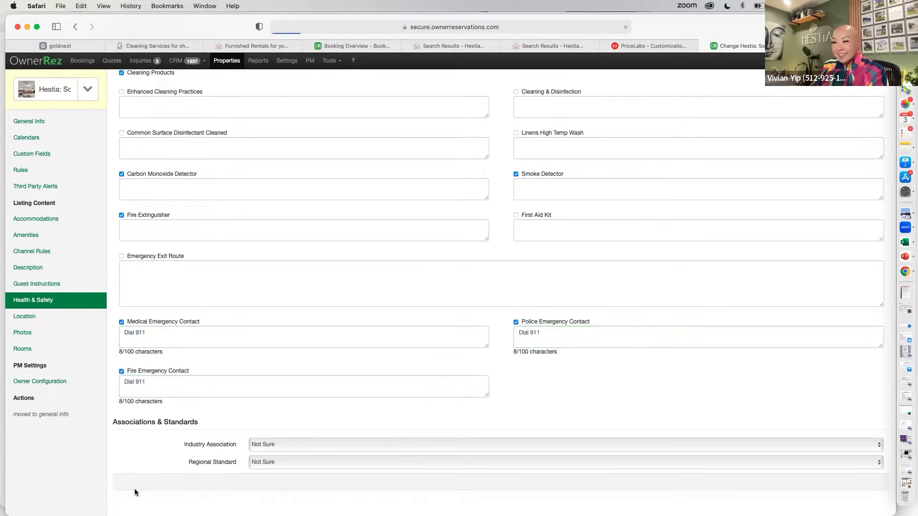
- Review the property's location details, including the car recommendation, setting and view, and local attractions
click(31, 317)
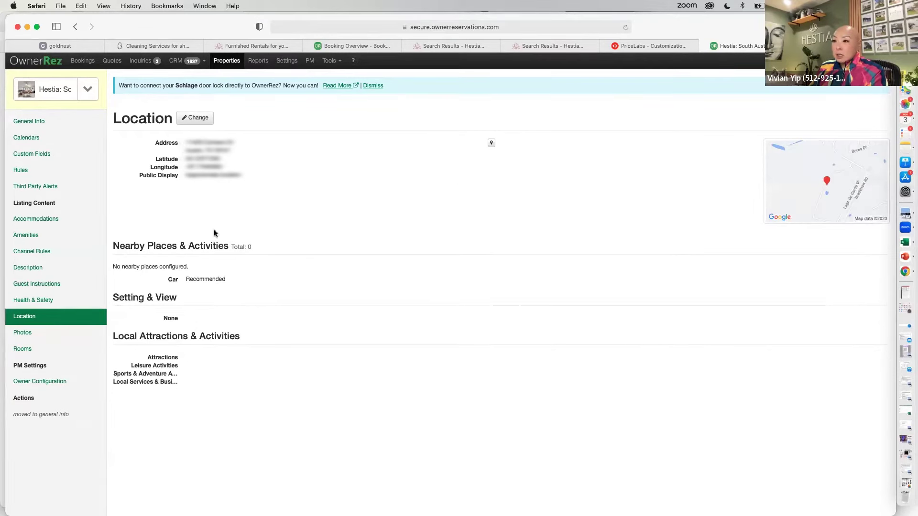
drag(186, 279, 229, 279)
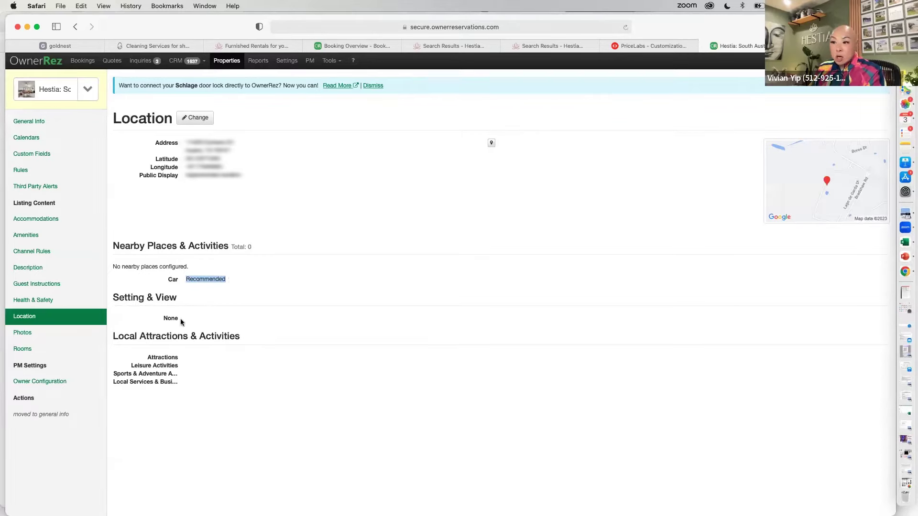
drag(165, 319, 191, 319)
drag(146, 359, 189, 364)
click(312, 211)
- Open the location details for editing, look through the access, setting and view, and local activity options, and leave without saving
click(195, 118)
scroll(141, 296, down, 8)
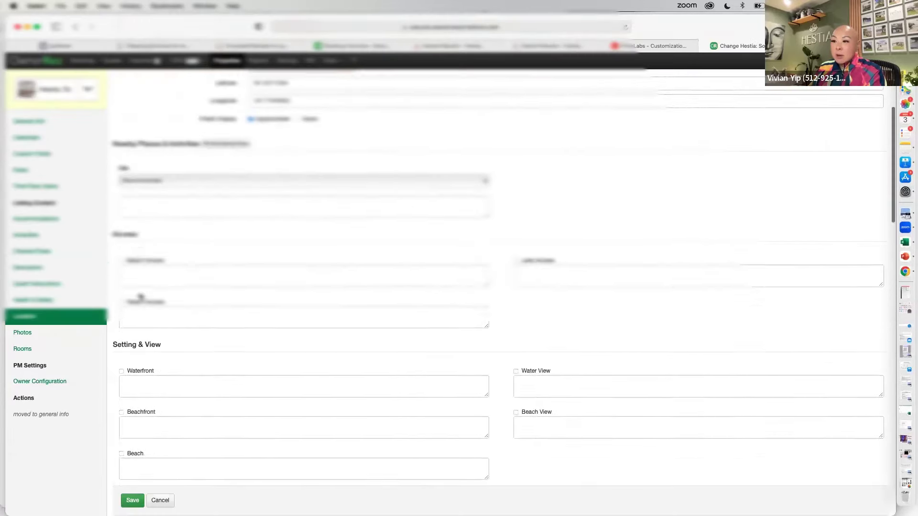
scroll(139, 293, up, 1)
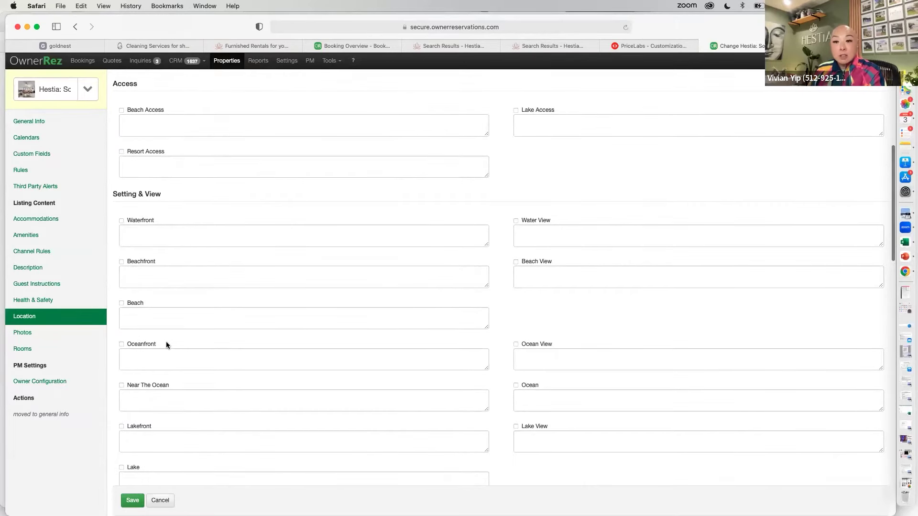
scroll(166, 344, down, 3)
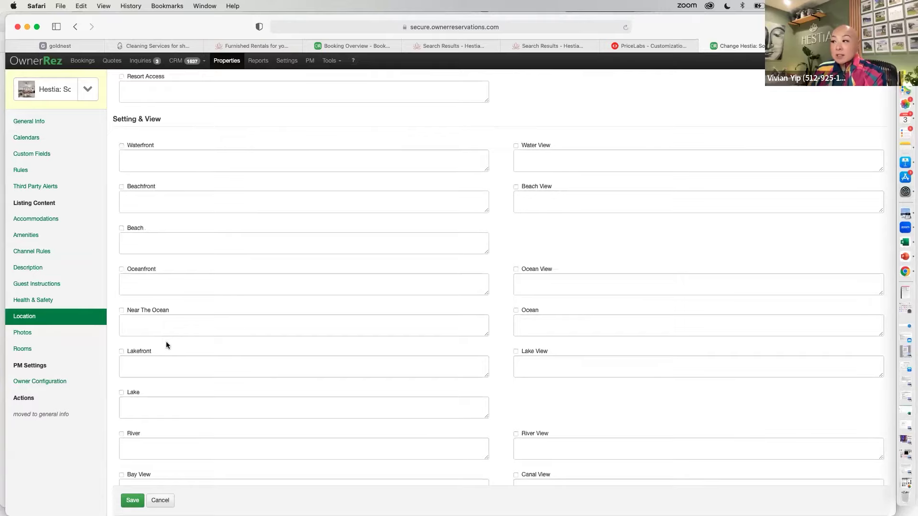
scroll(166, 344, down, 20)
scroll(167, 344, down, 15)
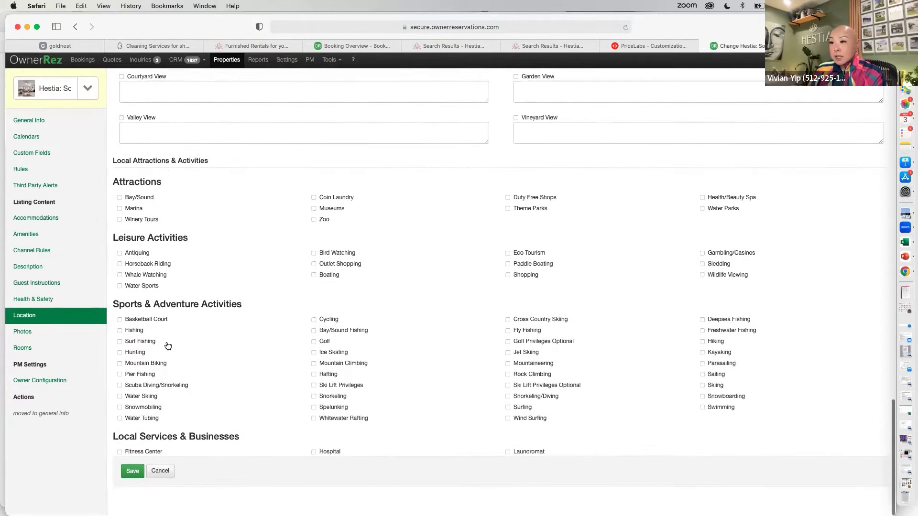
click(167, 474)
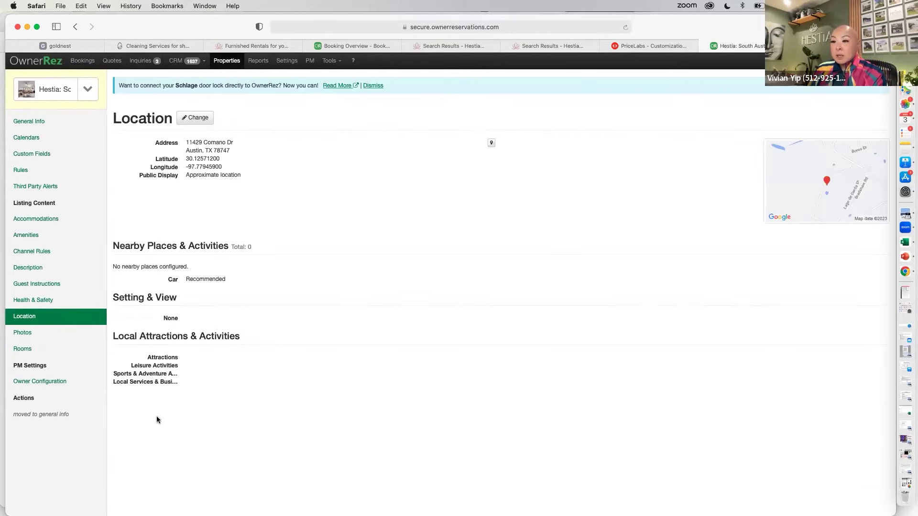
- Open the listing photos for editing, review the first photo's caption and room/amenity assignment, and close its details without saving
click(30, 334)
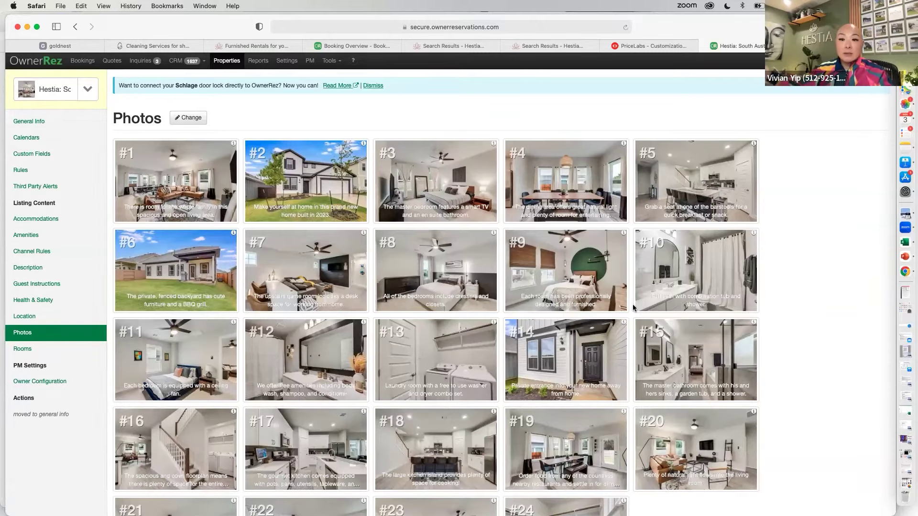
scroll(291, 109, down, 1)
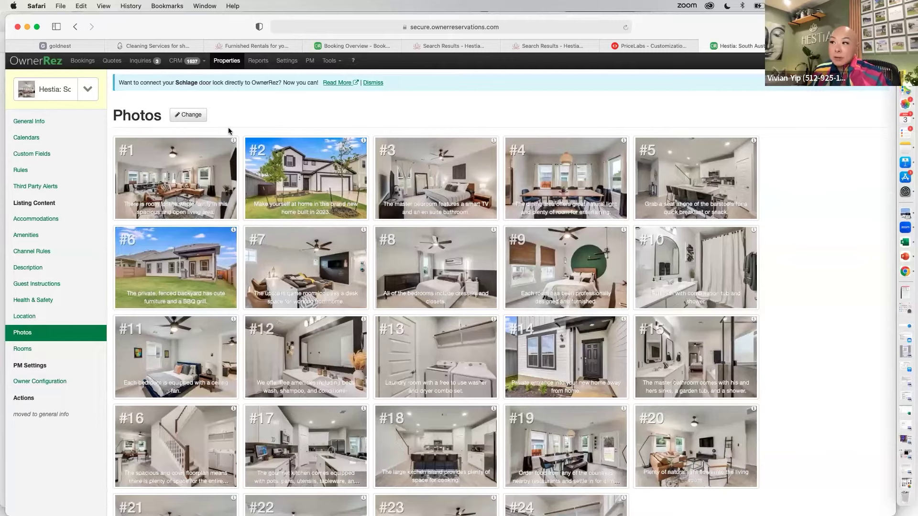
click(192, 117)
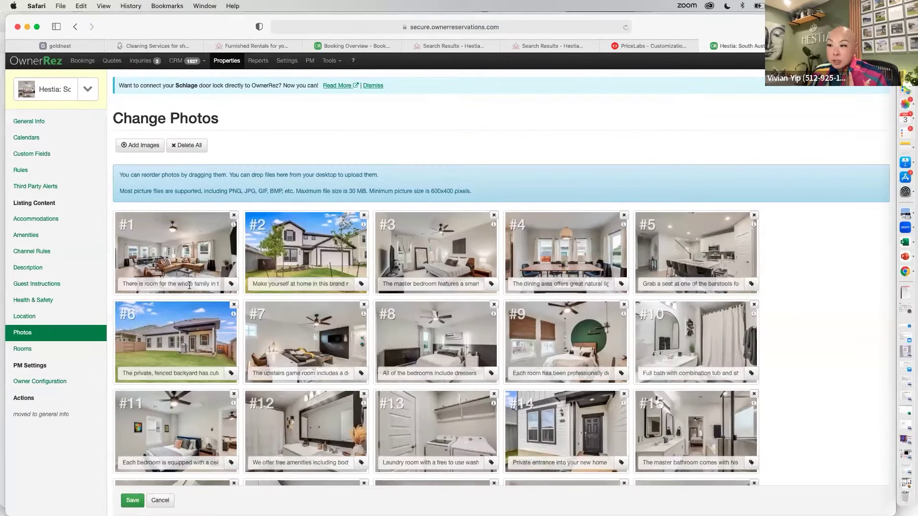
click(131, 285)
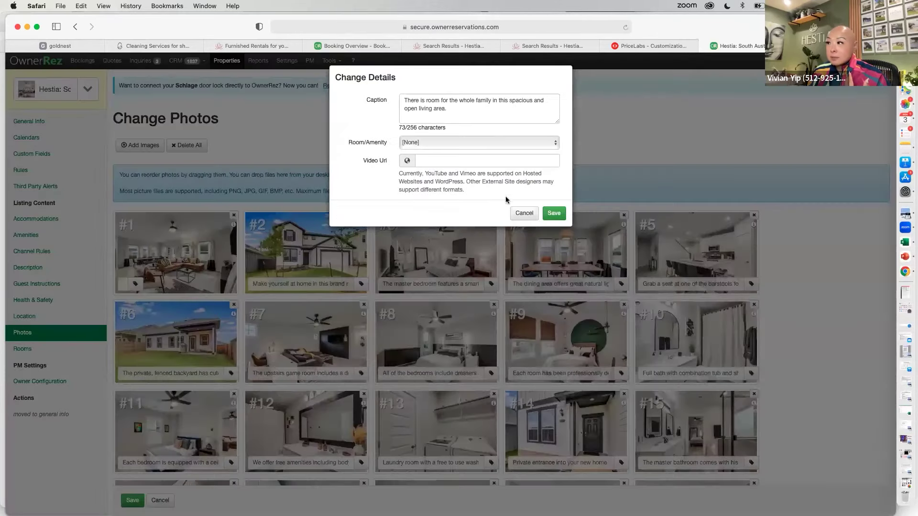
drag(406, 98, 470, 110)
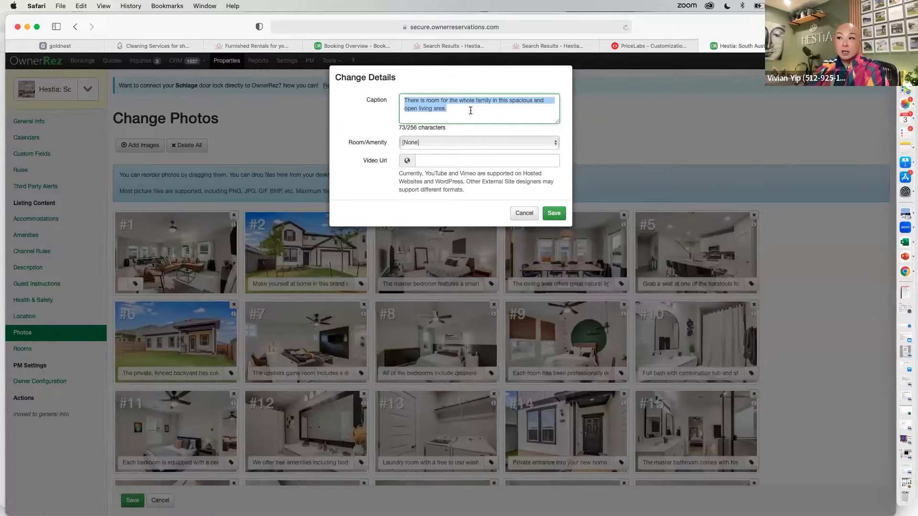
click(462, 142)
click(562, 183)
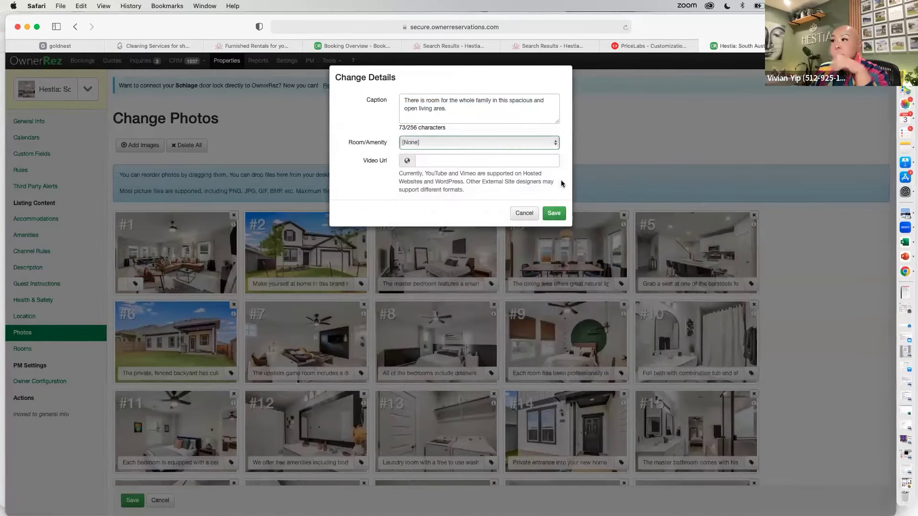
click(525, 213)
- Look over how the listing photos are captioned and ordered, and leave the photo editor without saving
click(330, 271)
scroll(320, 277, down, 5)
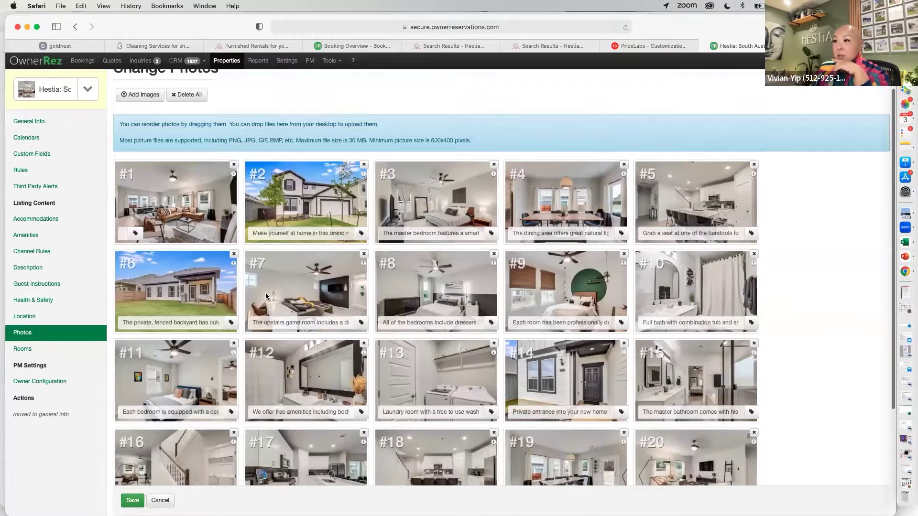
scroll(315, 275, up, 4)
scroll(315, 276, up, 1)
drag(320, 227, 278, 230)
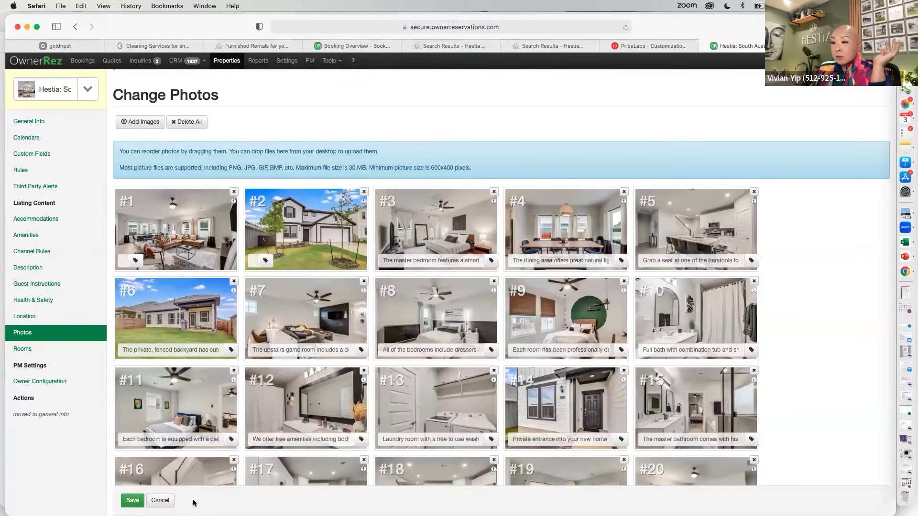
click(161, 500)
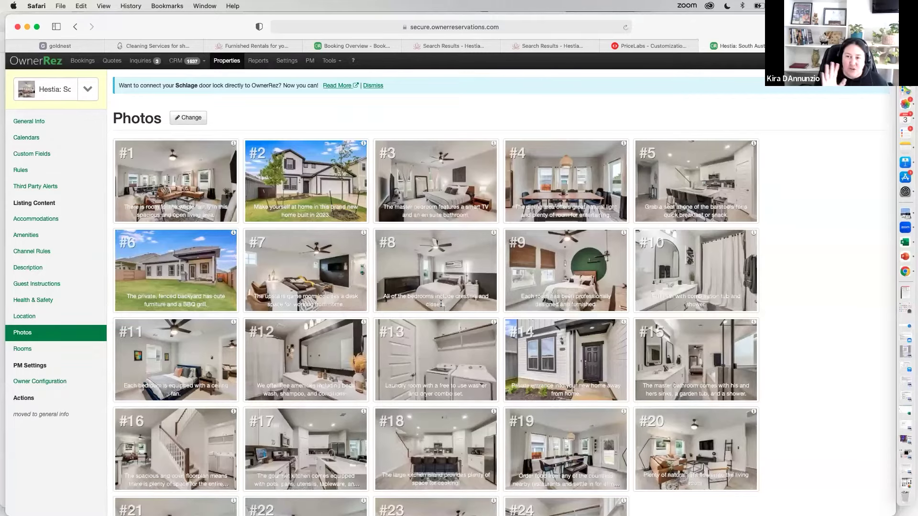
- Switch to the Airbnb Help Center page, go to the account's hosting side and open its listings overview
mouse_move(827, 45)
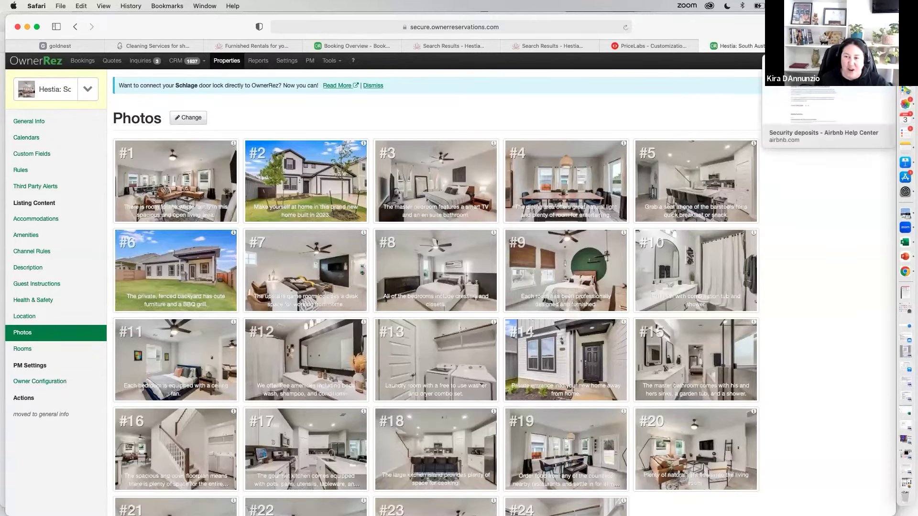
click(827, 46)
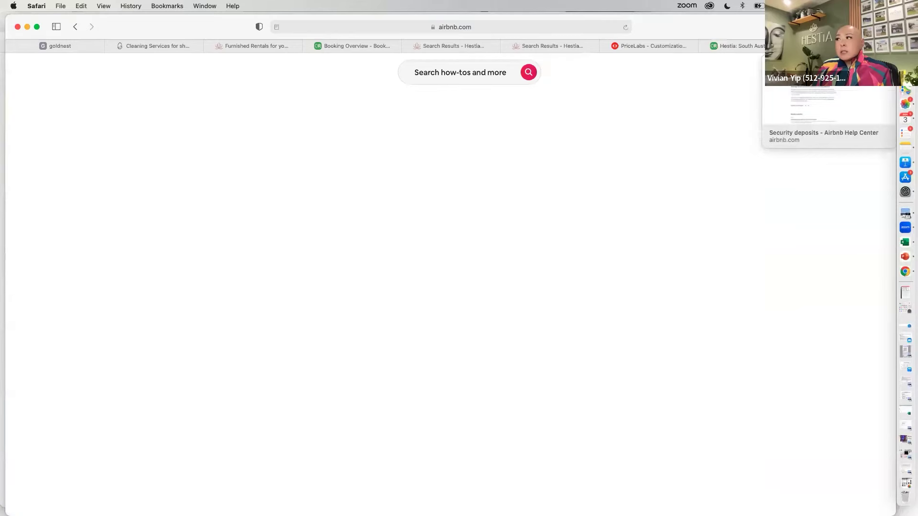
click(753, 71)
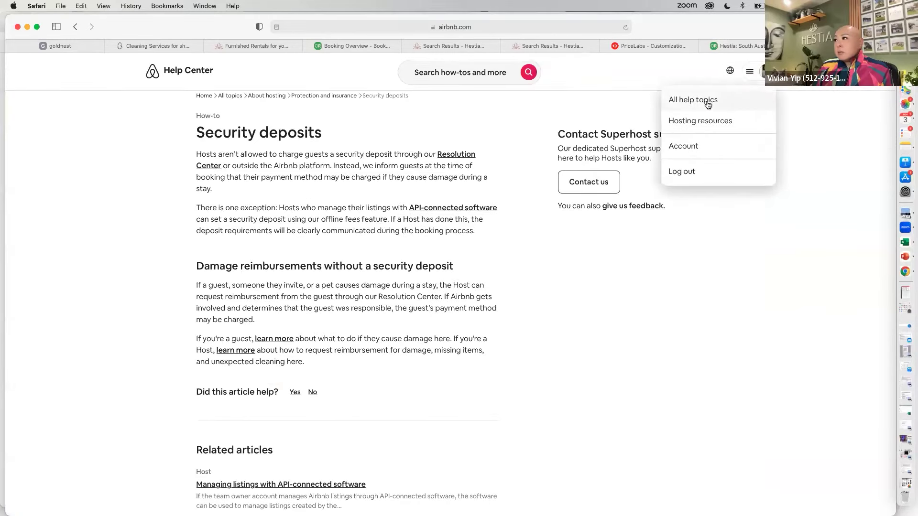
click(686, 146)
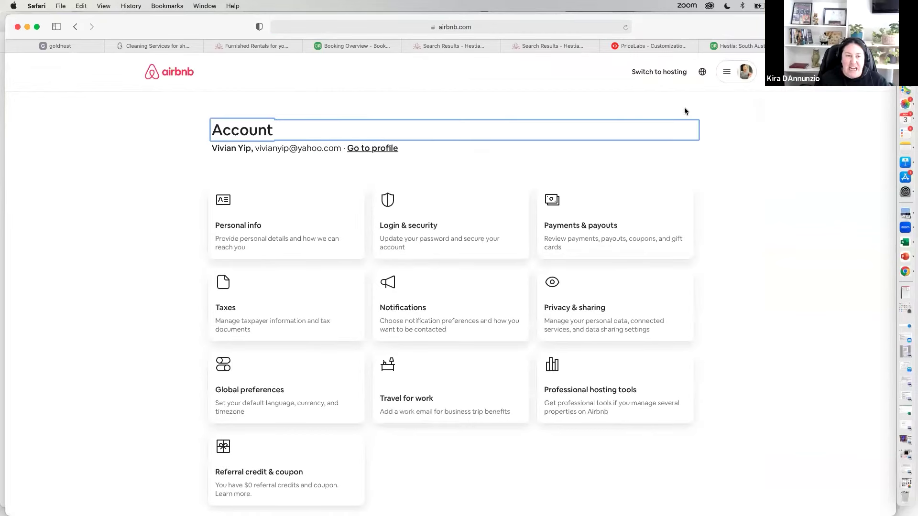
click(654, 75)
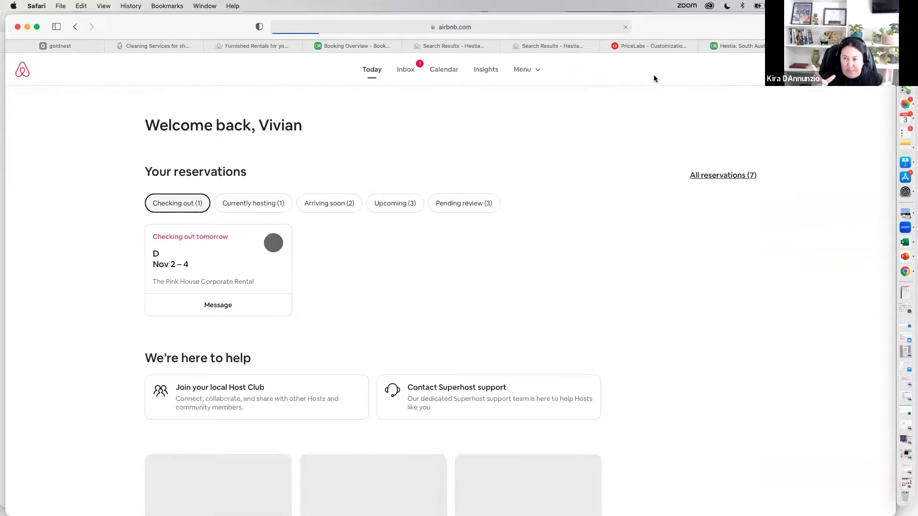
click(523, 72)
click(524, 106)
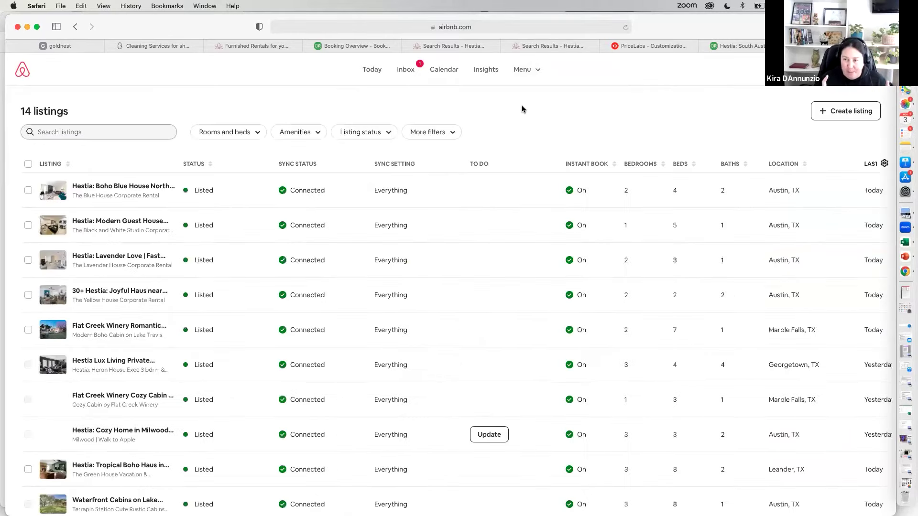
- Open the "Hestia Lux Living Private Elevator Rooftop Kitchen" listing on Airbnb and preview its public page
click(313, 190)
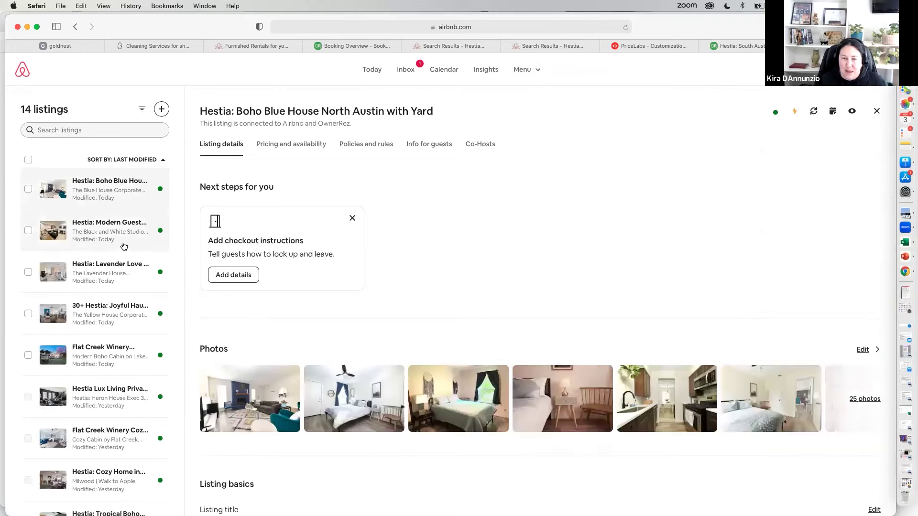
scroll(116, 318, down, 4)
scroll(116, 319, down, 4)
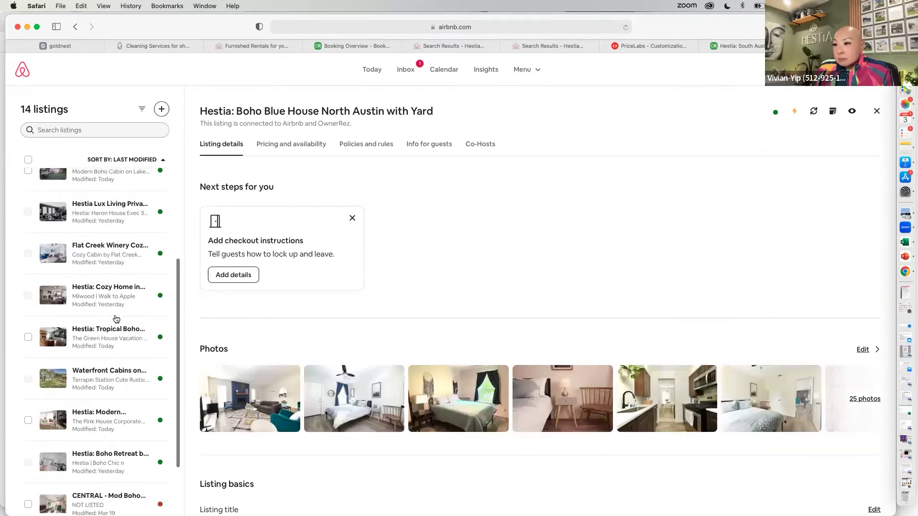
click(114, 204)
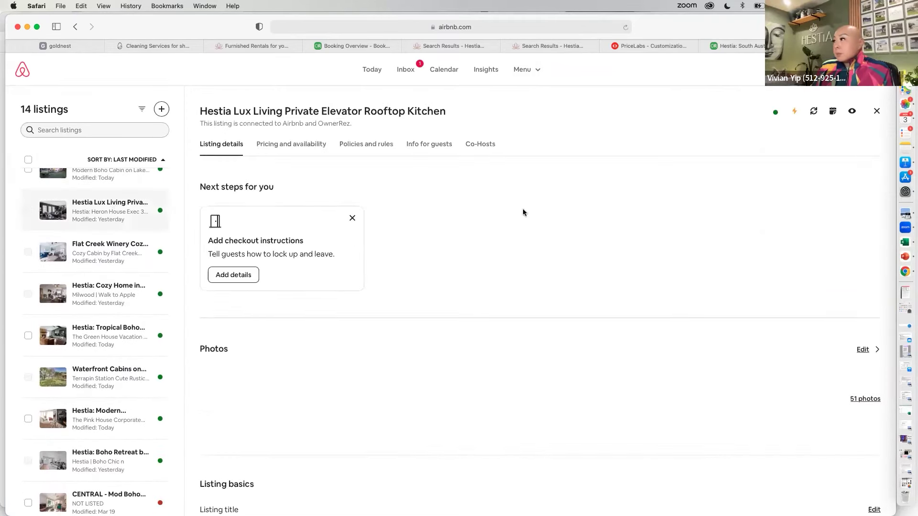
click(846, 111)
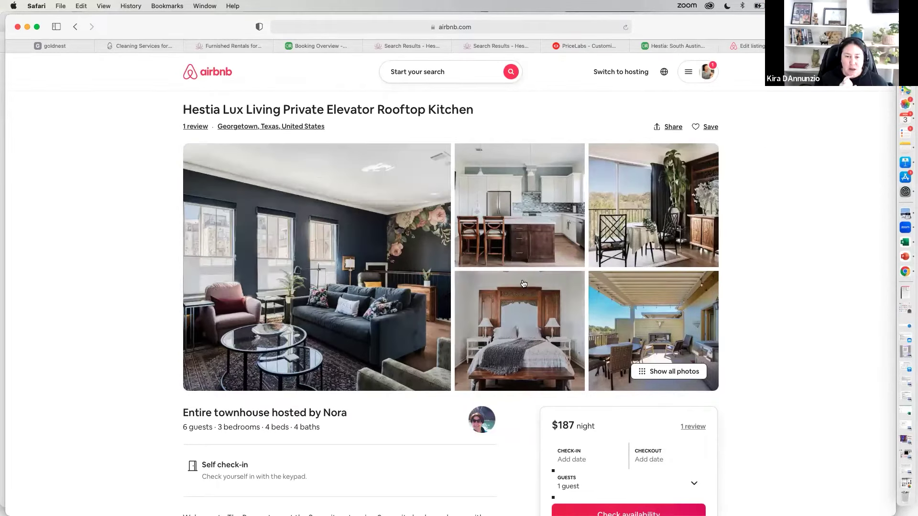
- Show all photos of the previewed listing and examine how the photo tour groups them by room
scroll(672, 363, down, 1)
click(672, 360)
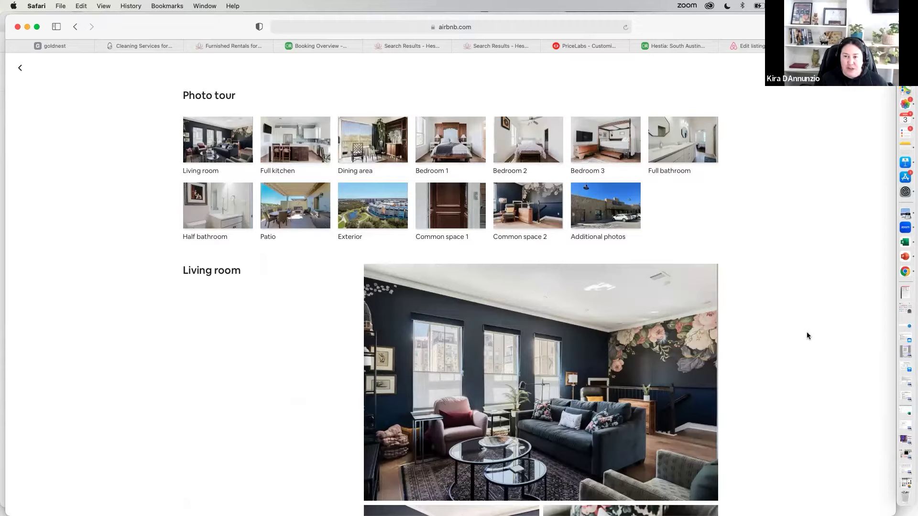
scroll(807, 336, down, 4)
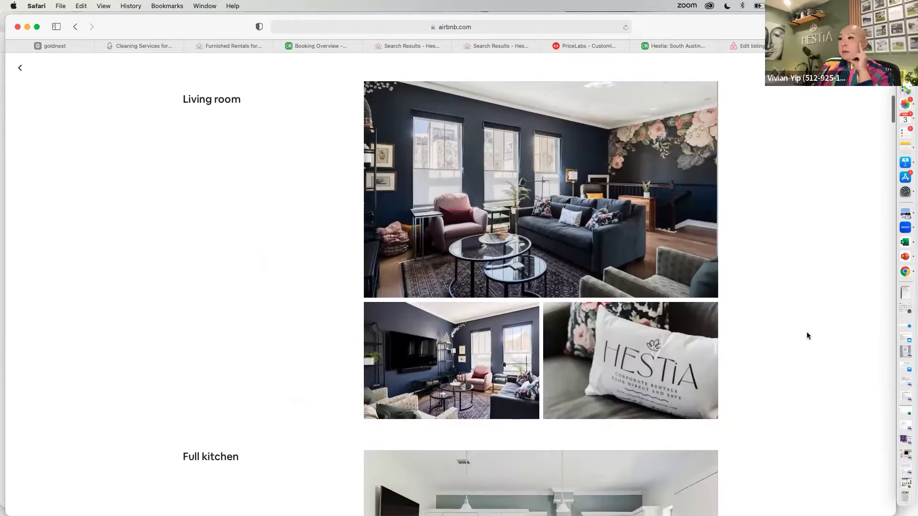
scroll(807, 335, up, 4)
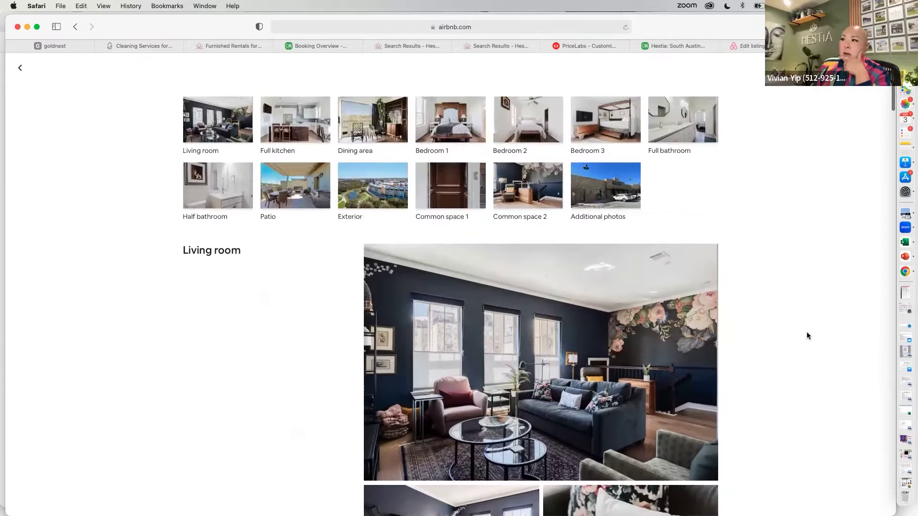
- Leave the Airbnb photo tour, switch to the OwnerRez property page, and look over its numbered listing photos
scroll(806, 335, down, 4)
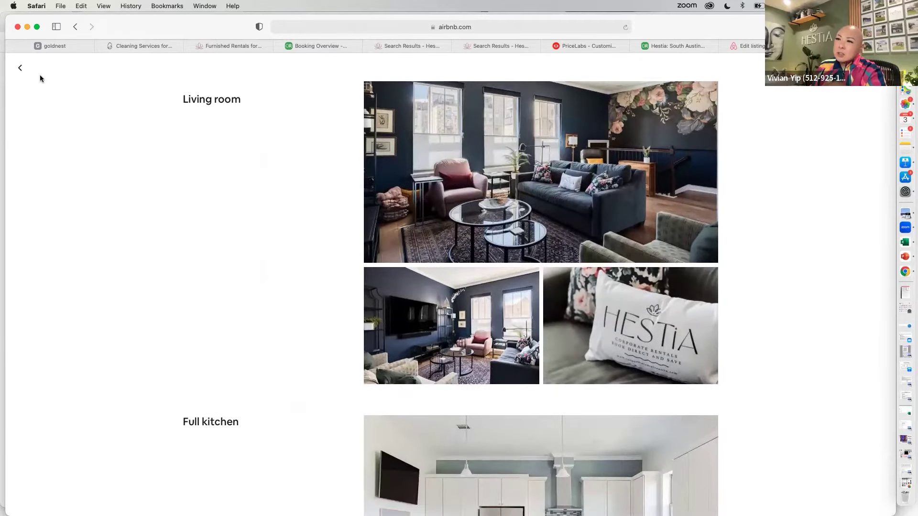
click(20, 67)
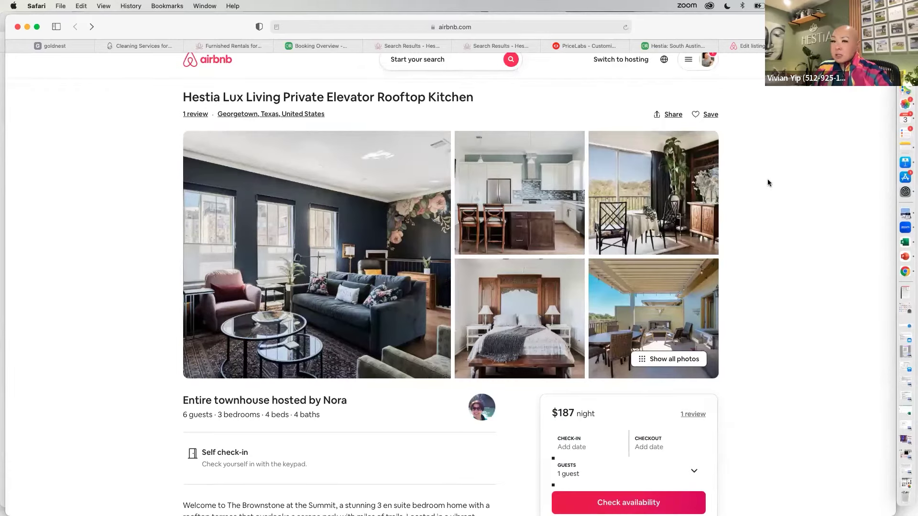
click(693, 44)
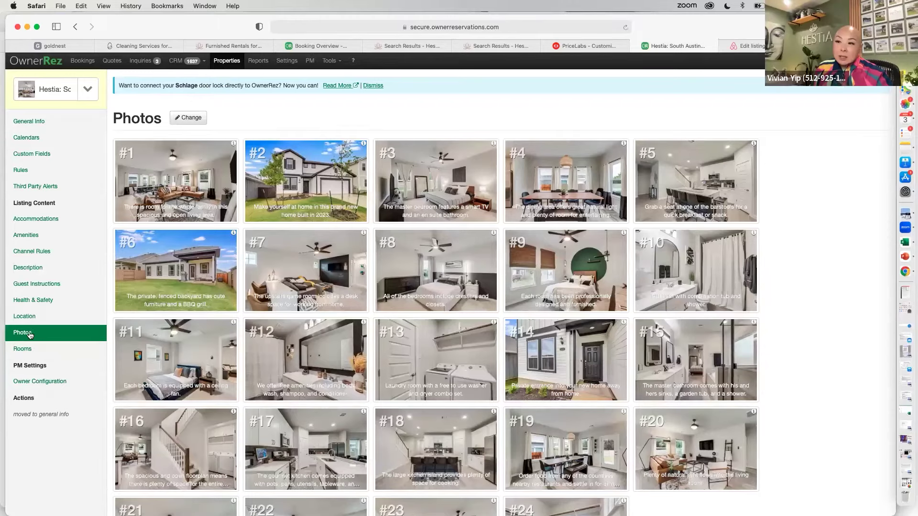
scroll(199, 353, down, 4)
scroll(198, 354, up, 4)
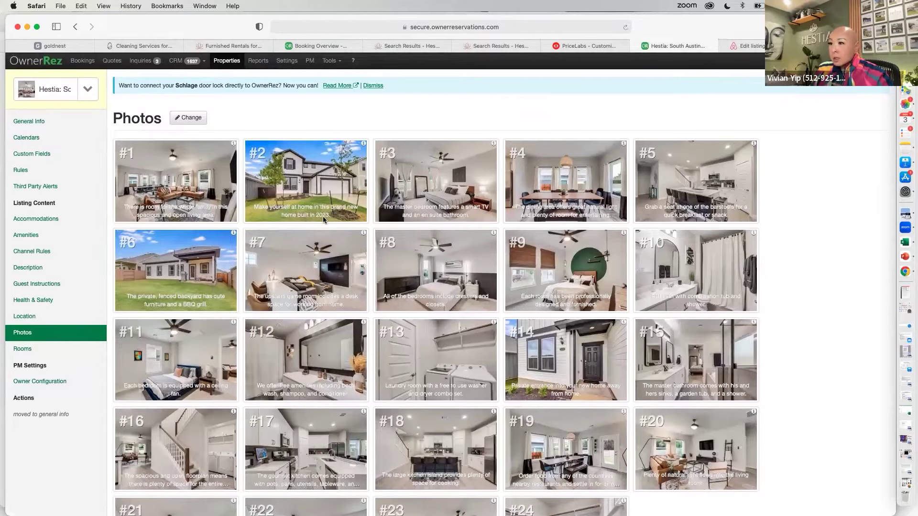
- Open the property's Rooms section and review the bedrooms, bathrooms and other rooms defined there
click(23, 349)
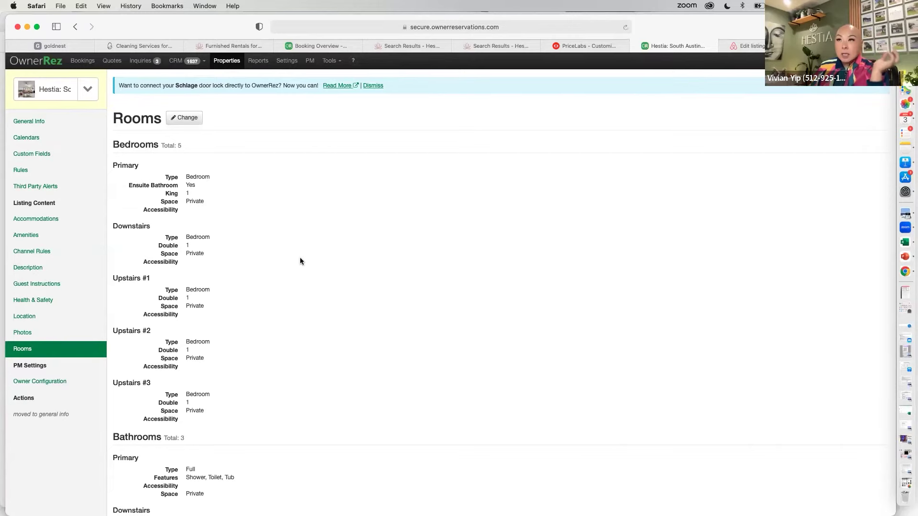
scroll(300, 258, down, 10)
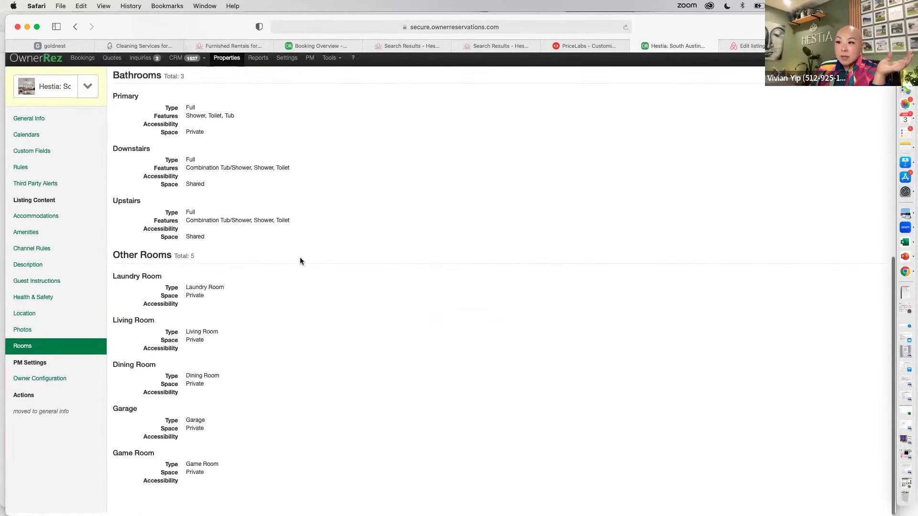
drag(117, 278, 182, 281)
drag(115, 330, 163, 364)
click(119, 420)
drag(134, 456, 243, 449)
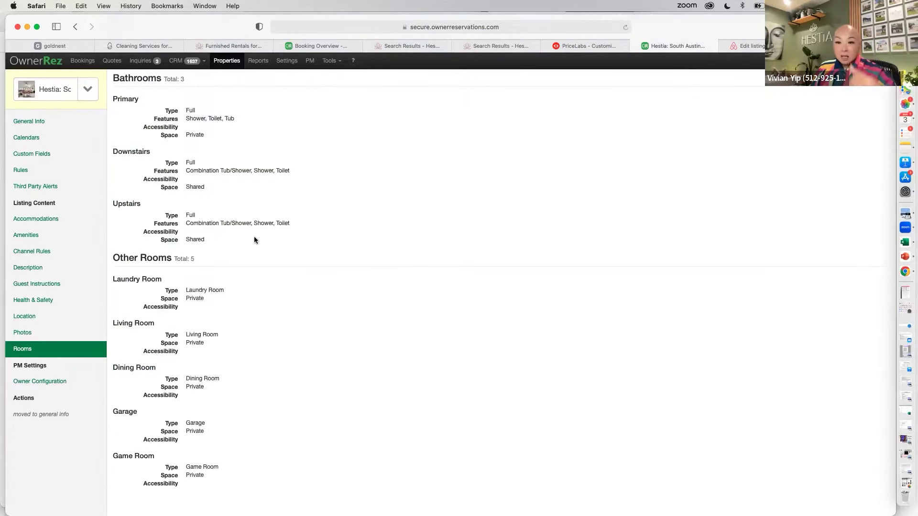
scroll(255, 240, up, 3)
- Open the property's photos for editing and assign photo #1 to the Living Room in its details
click(22, 333)
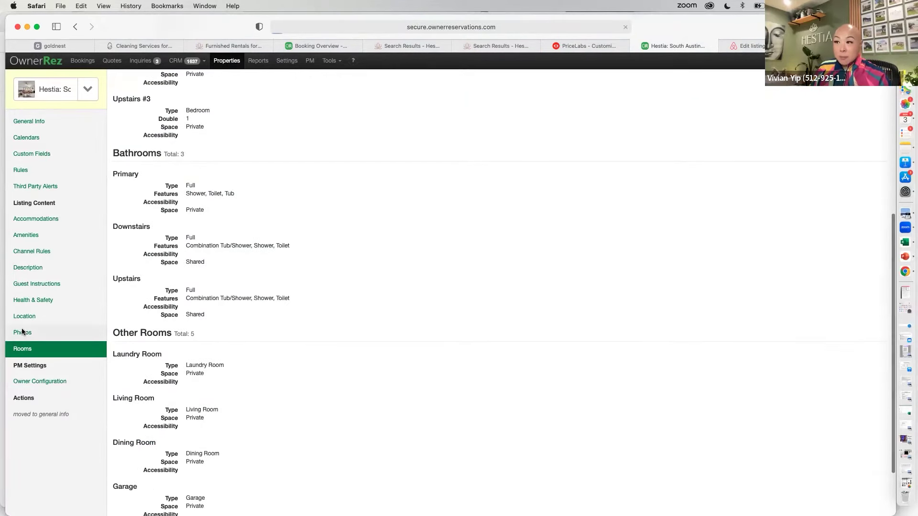
click(188, 118)
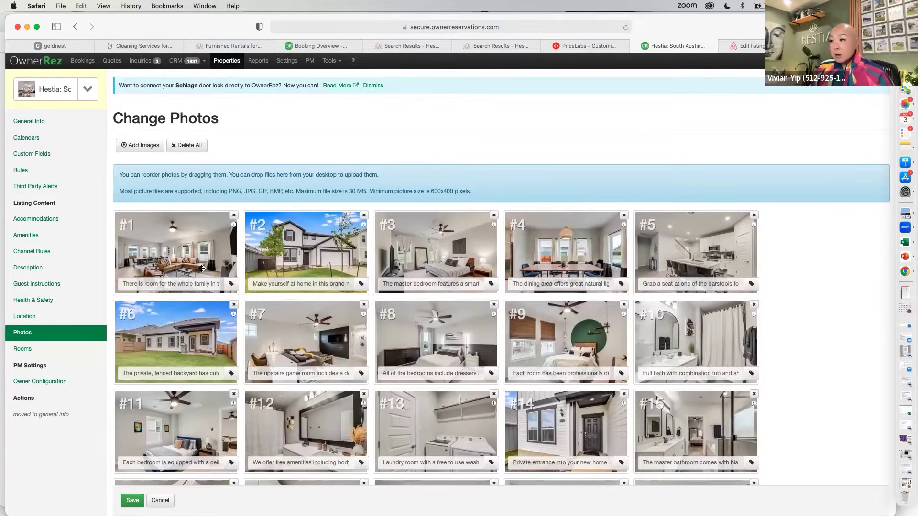
click(229, 288)
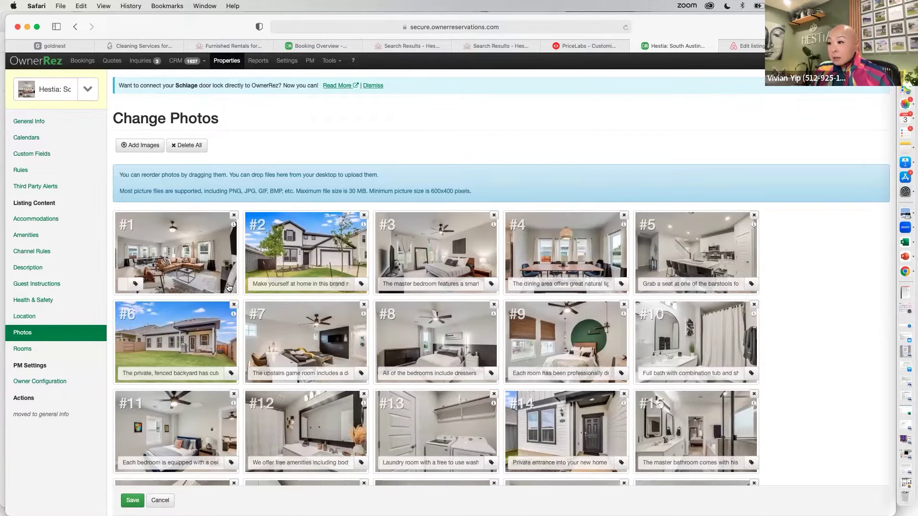
click(135, 284)
click(424, 143)
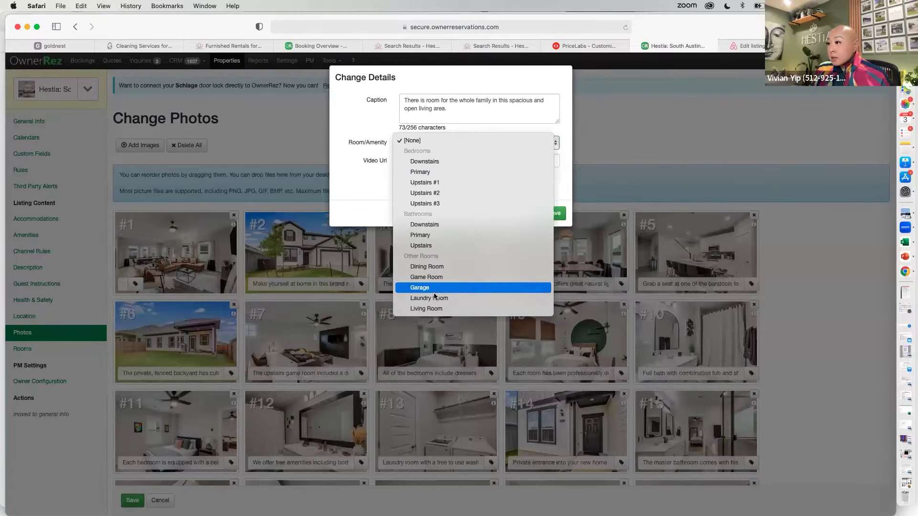
click(436, 308)
click(557, 214)
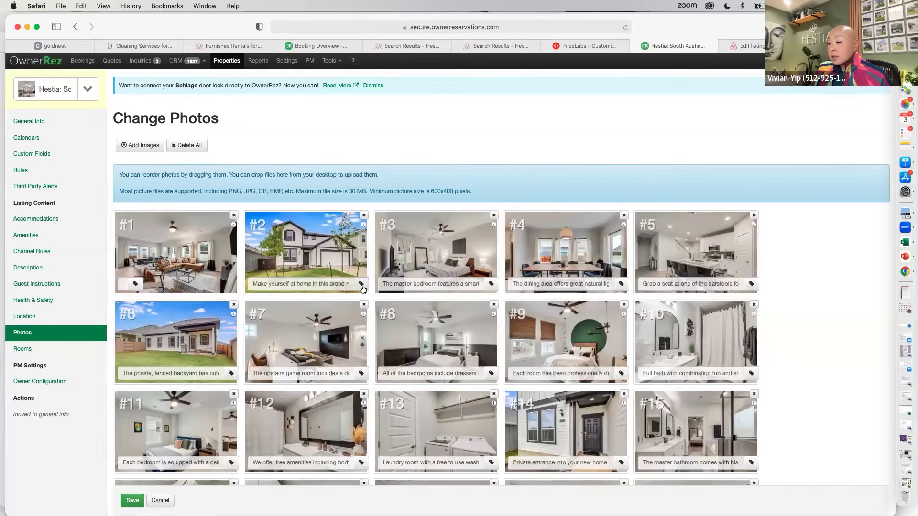
- Check which rooms can be assigned to exterior photo #2, and close its details without changing anything
click(265, 286)
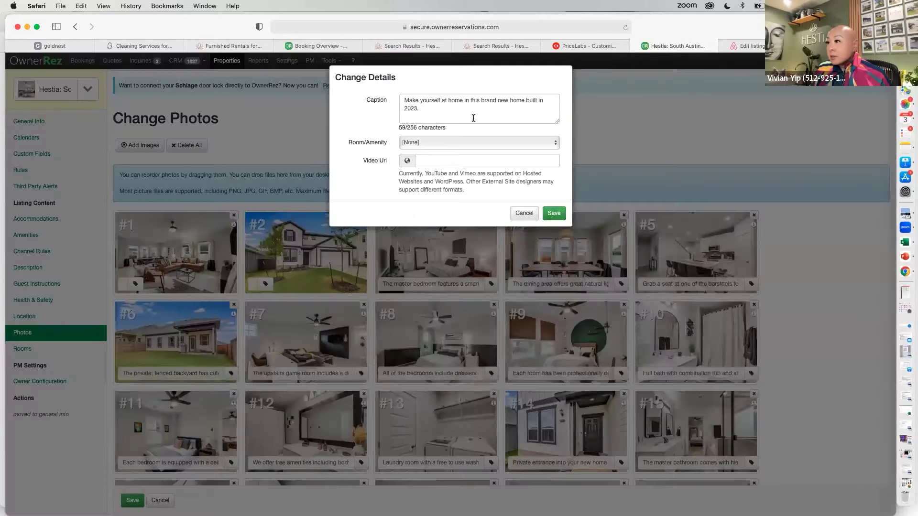
click(462, 142)
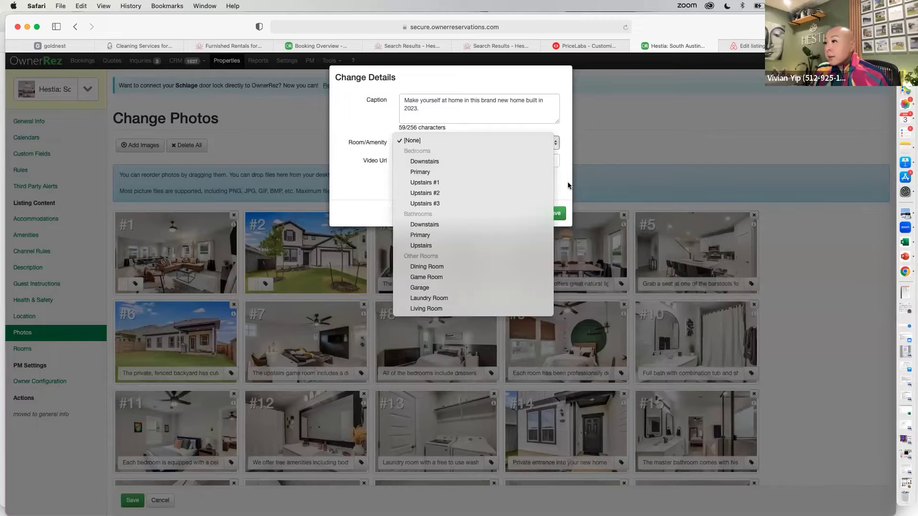
click(528, 212)
click(527, 213)
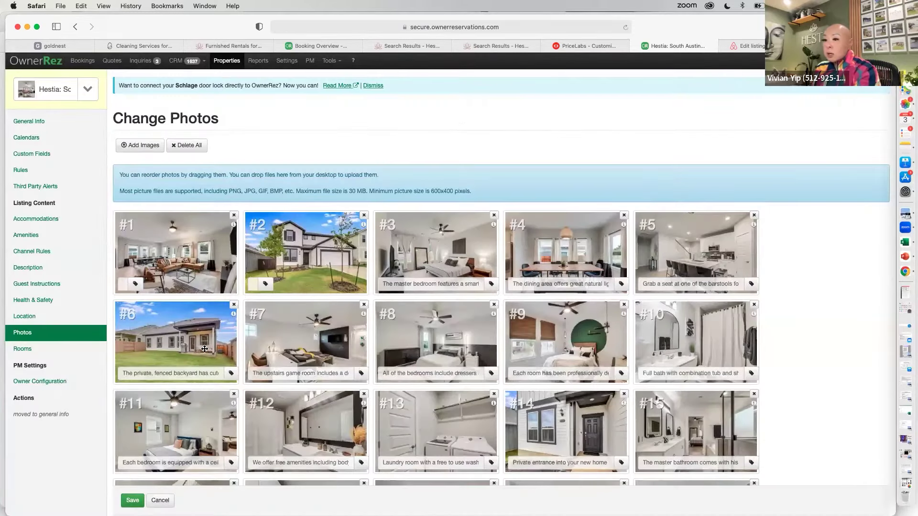
- Open the property's Rooms section for editing and add two blank rooms under Other Rooms
click(89, 350)
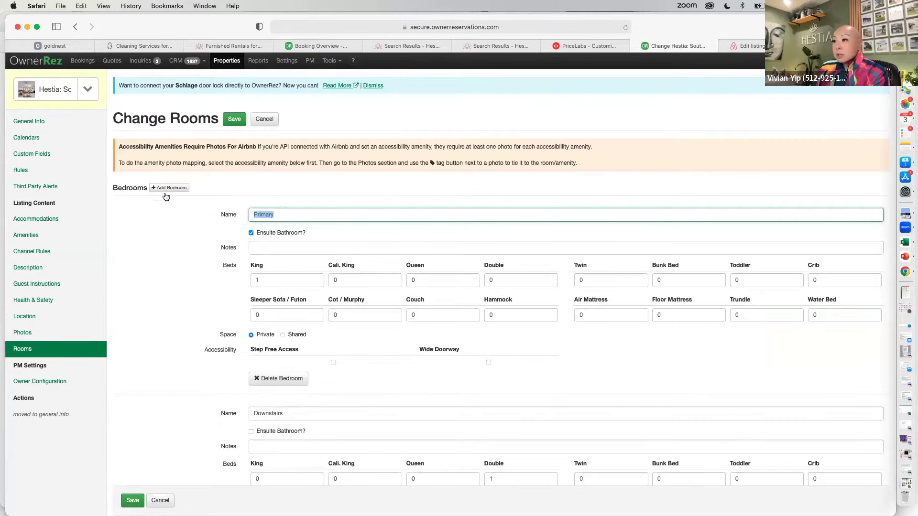
scroll(177, 239, down, 15)
scroll(179, 239, down, 20)
scroll(179, 242, down, 10)
scroll(179, 242, up, 8)
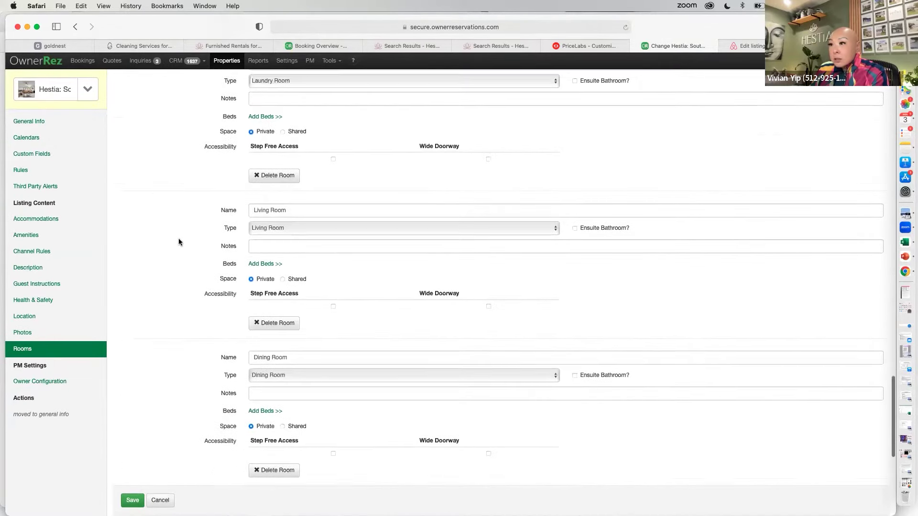
scroll(179, 242, up, 5)
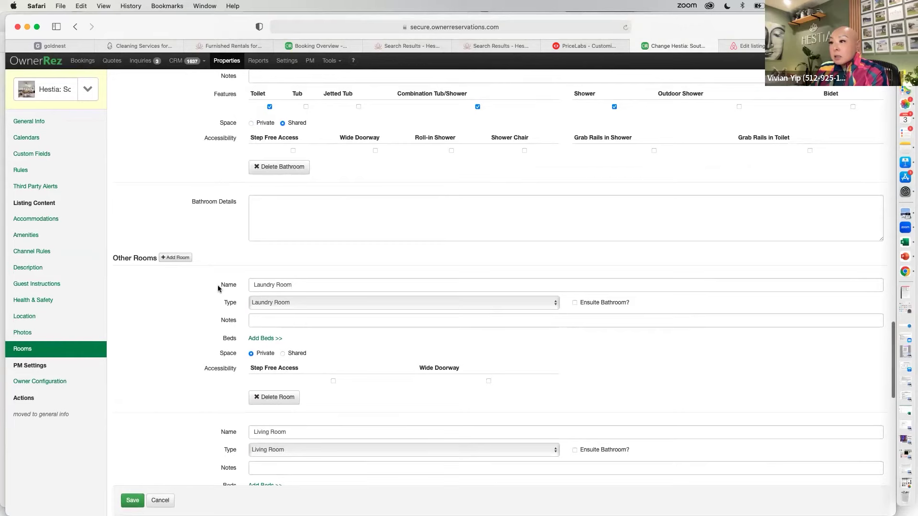
click(172, 261)
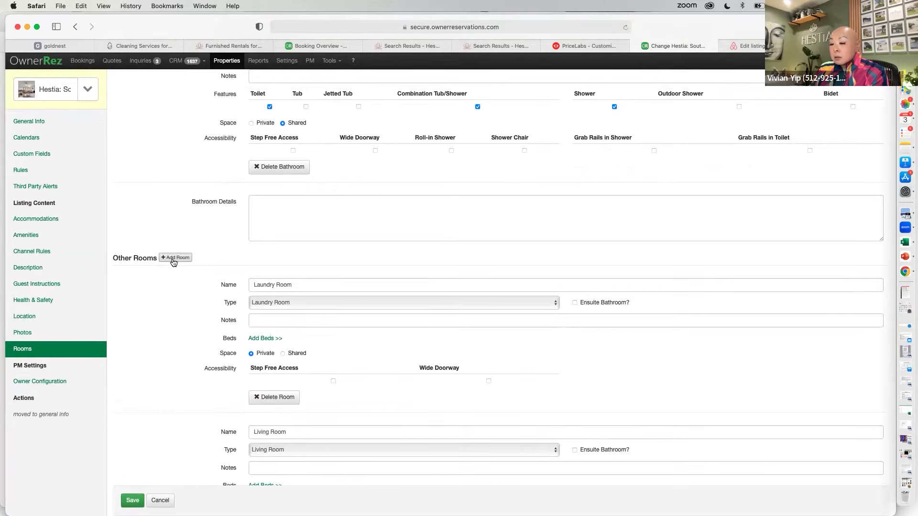
scroll(220, 259, down, 7)
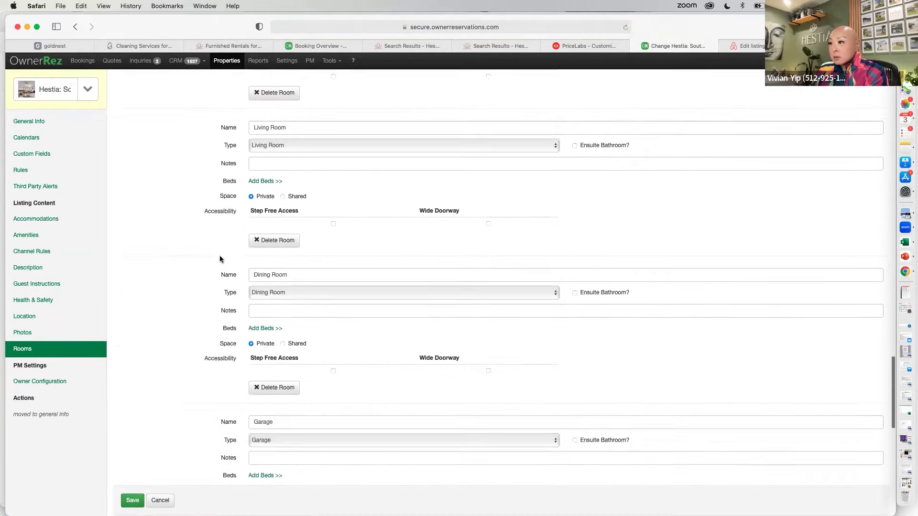
scroll(220, 256, up, 4)
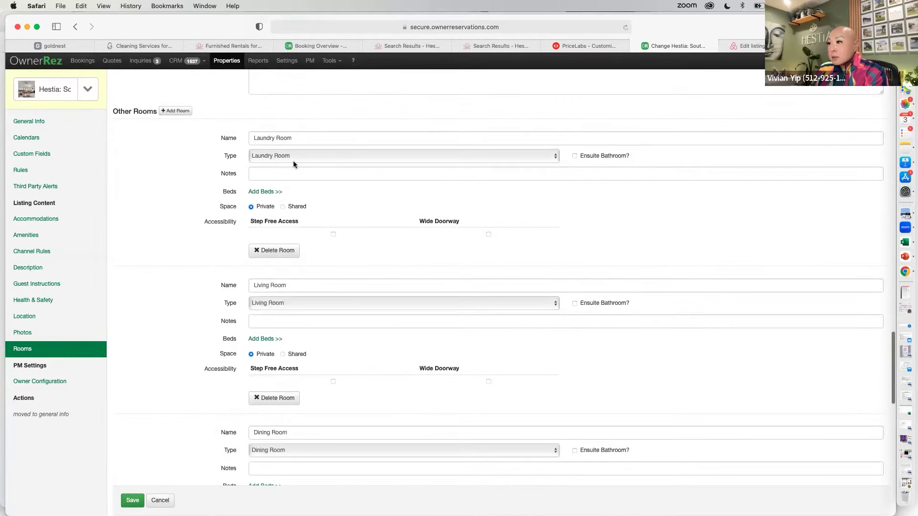
scroll(315, 263, down, 12)
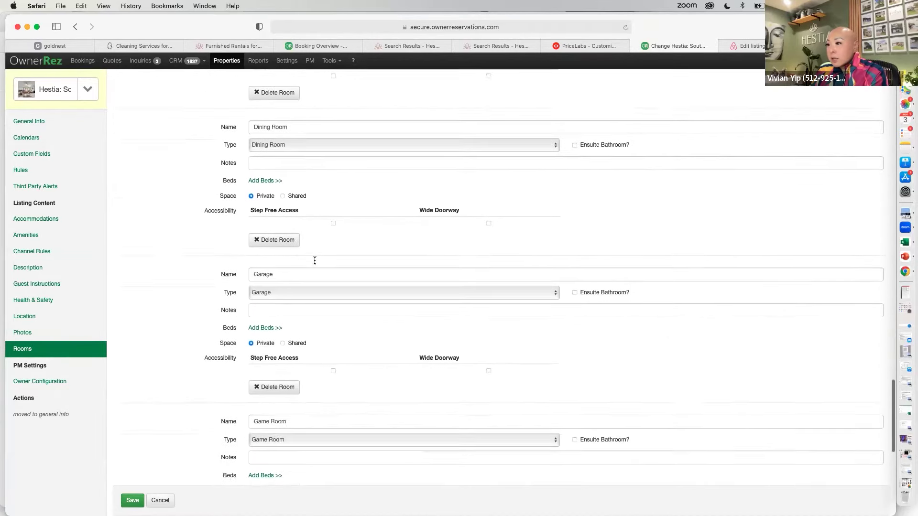
scroll(315, 260, down, 3)
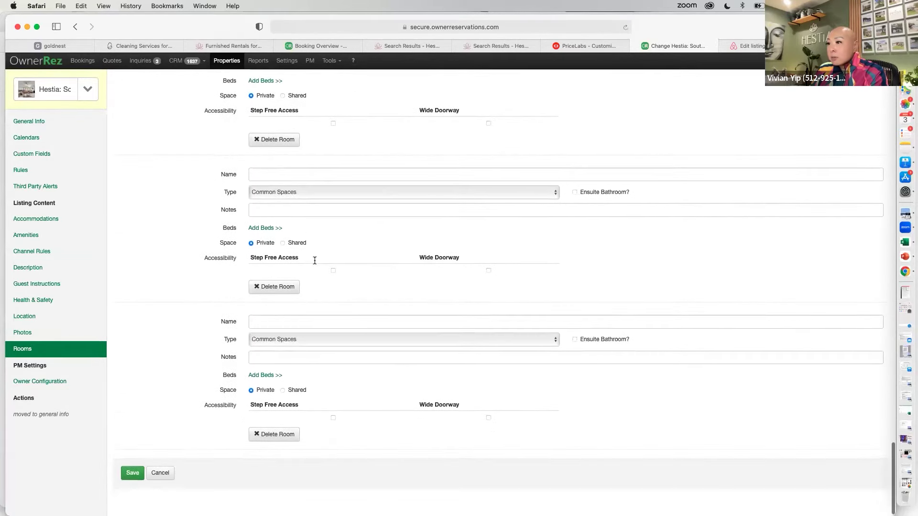
- Name the two new rooms "Exterior Front" and "Exterior Back"
click(273, 174)
text(E)
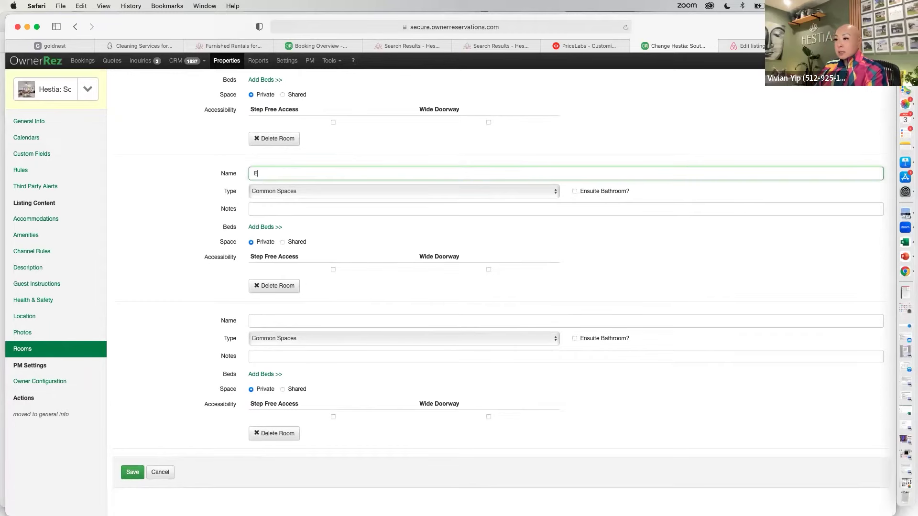
text(xterior Front)
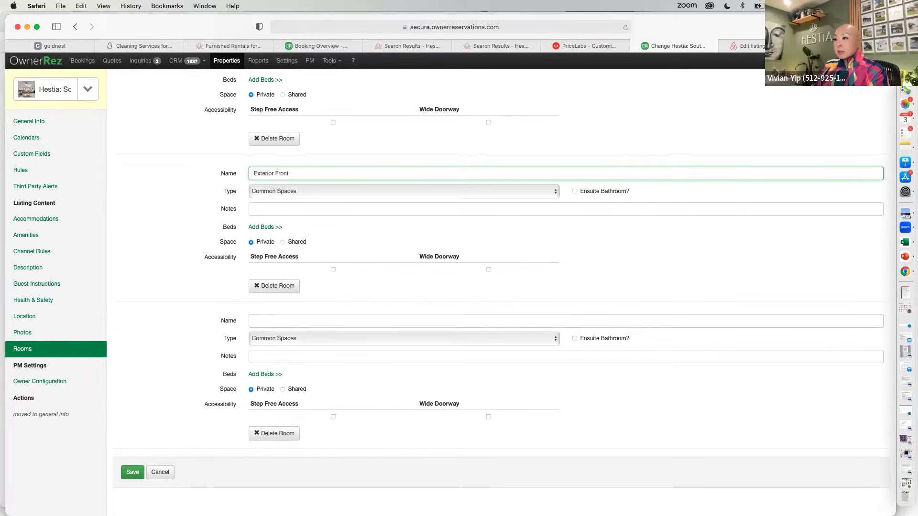
click(287, 319)
text(Exterior Back)
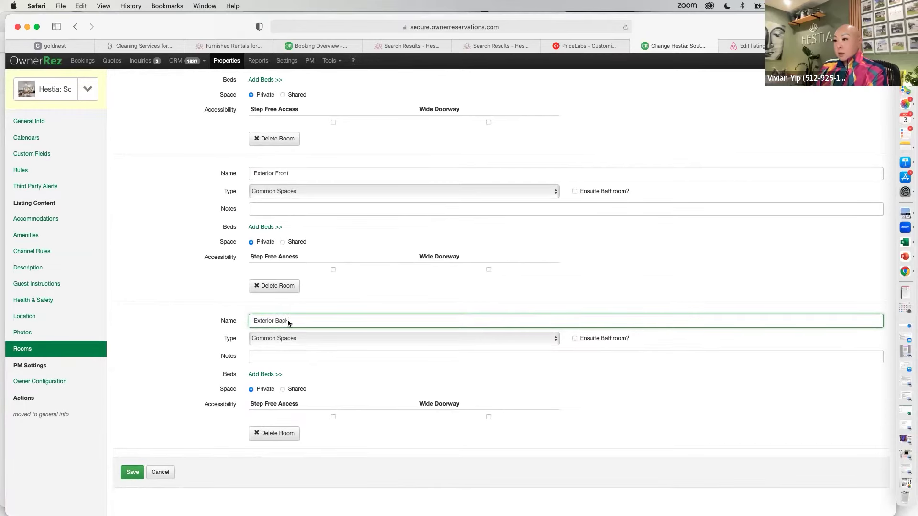
- Set the room type of Exterior Front to Front Yard and of Exterior Back to Backyard
click(282, 192)
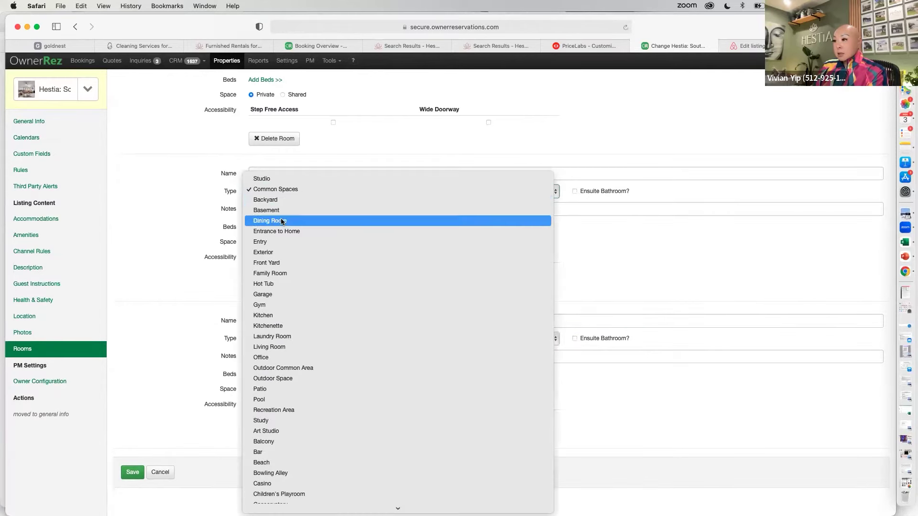
click(280, 265)
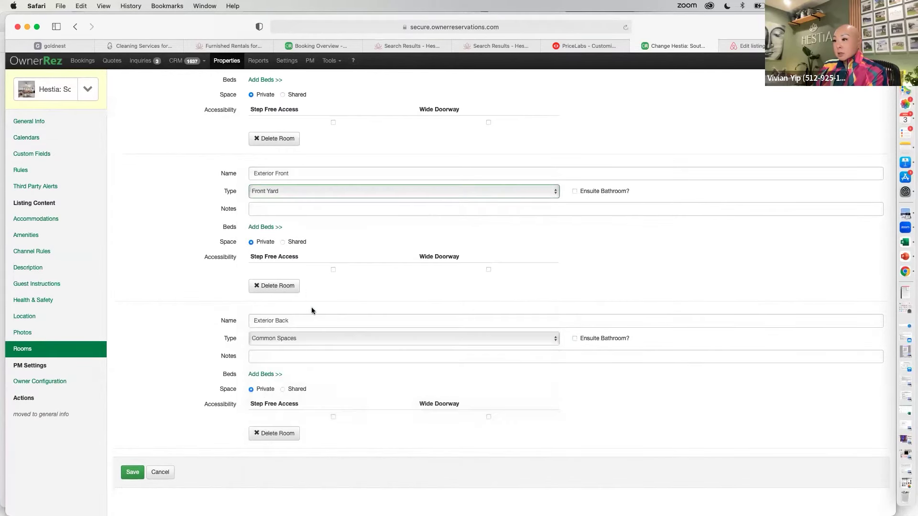
click(309, 337)
click(305, 347)
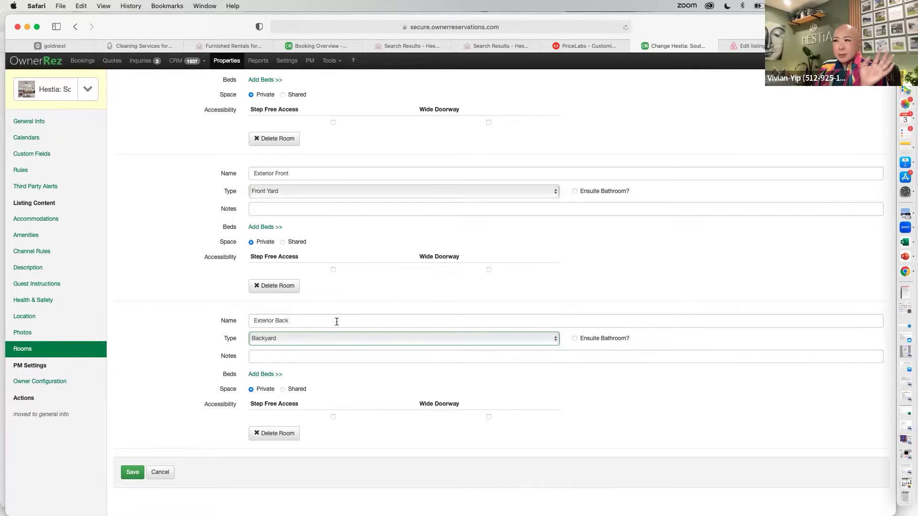
- Look back over the room entries and save the changes to the property's rooms
scroll(337, 322, up, 10)
scroll(336, 321, up, 20)
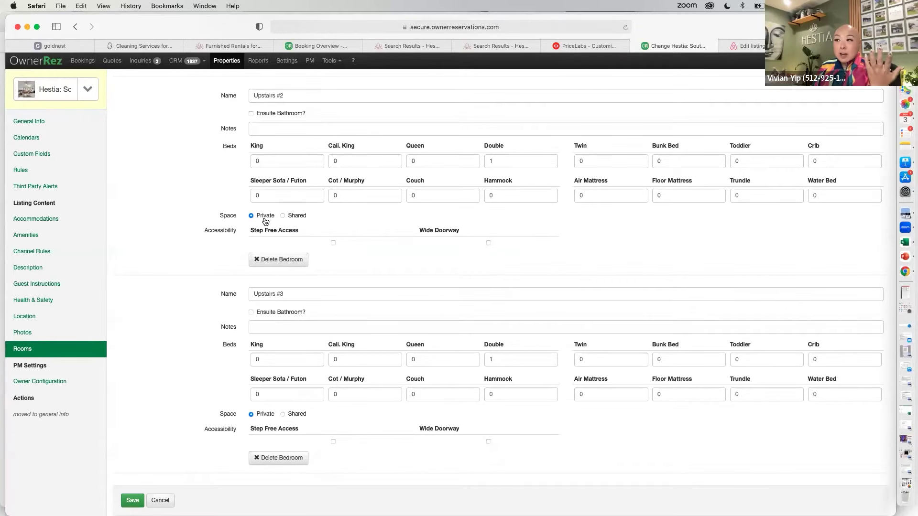
scroll(266, 222, down, 10)
scroll(265, 221, down, 15)
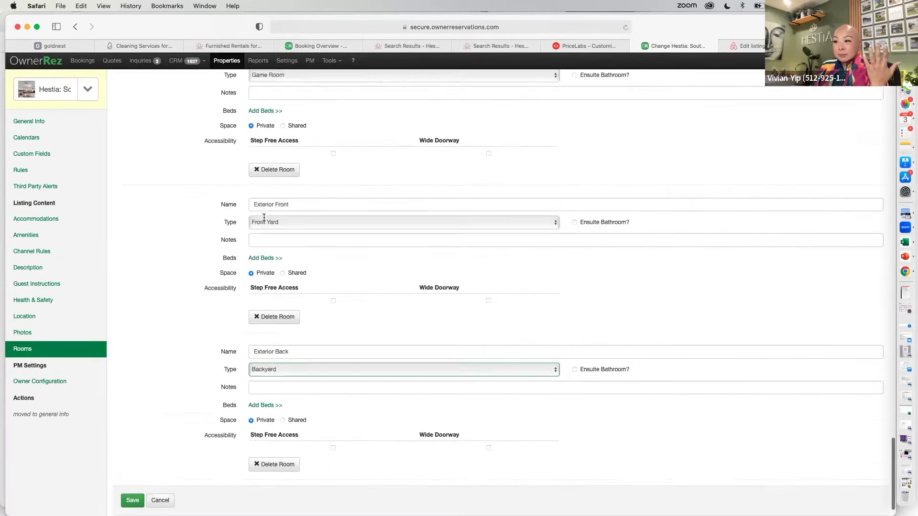
scroll(264, 217, down, 2)
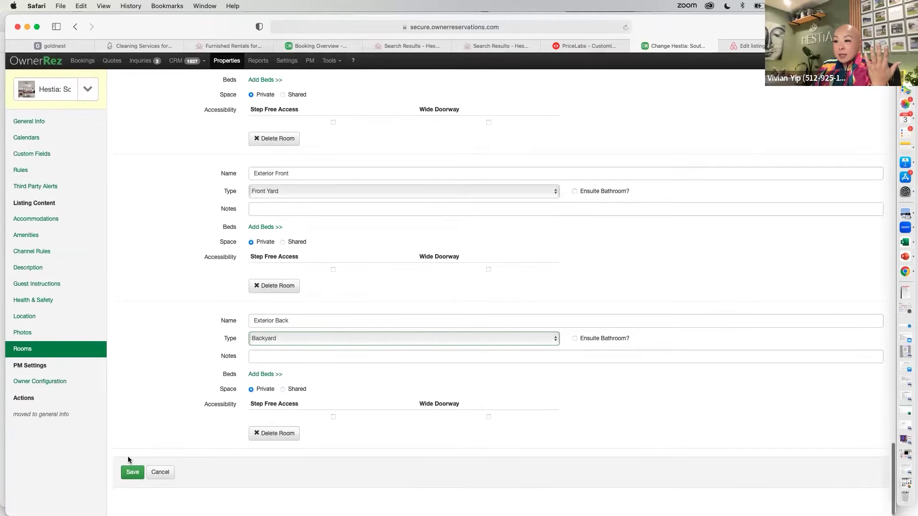
click(132, 473)
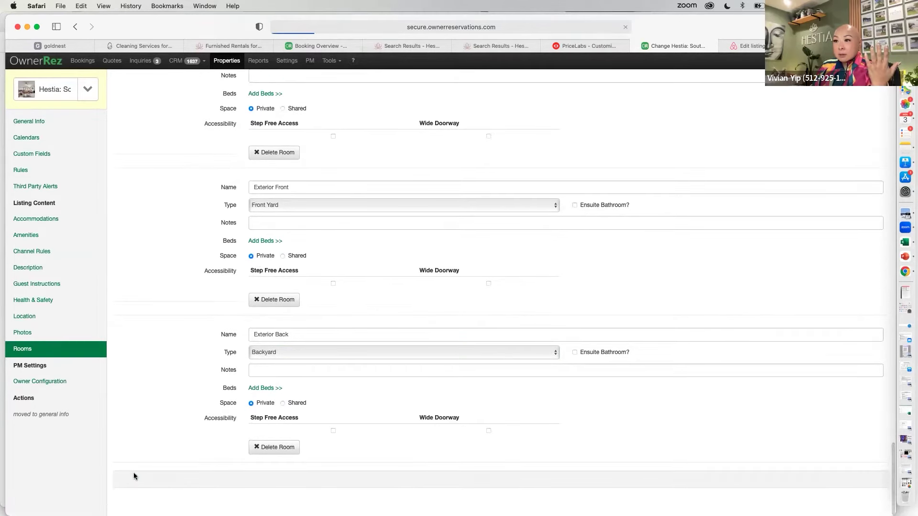
- Open the property's photos for editing and assign photo #2, the house front, to the Exterior Front room
click(29, 332)
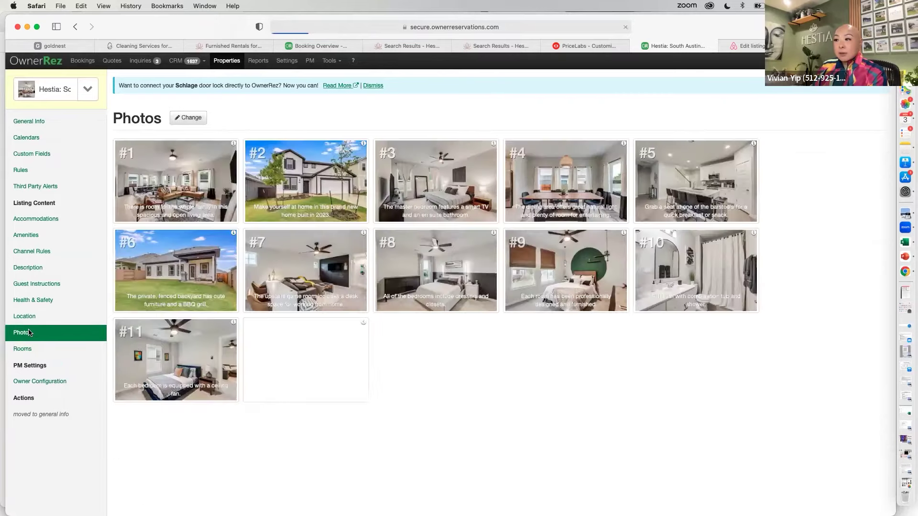
click(187, 118)
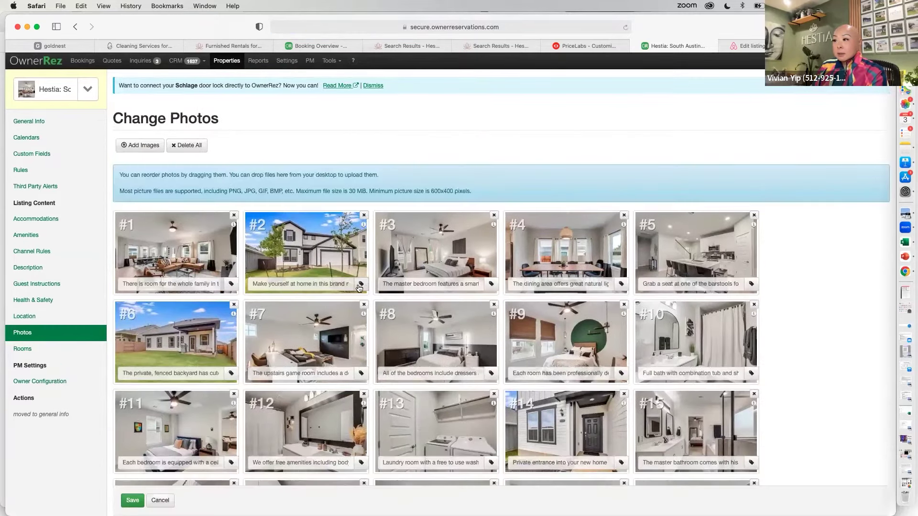
click(266, 285)
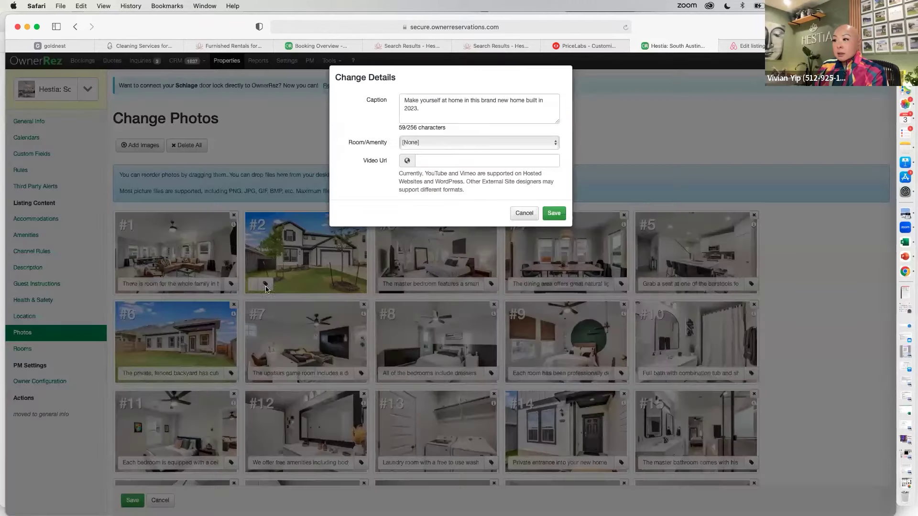
click(445, 142)
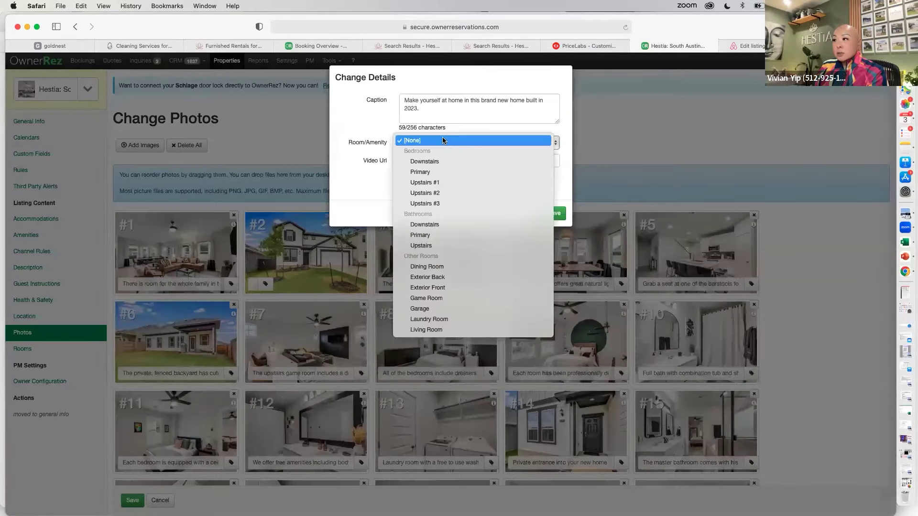
click(438, 288)
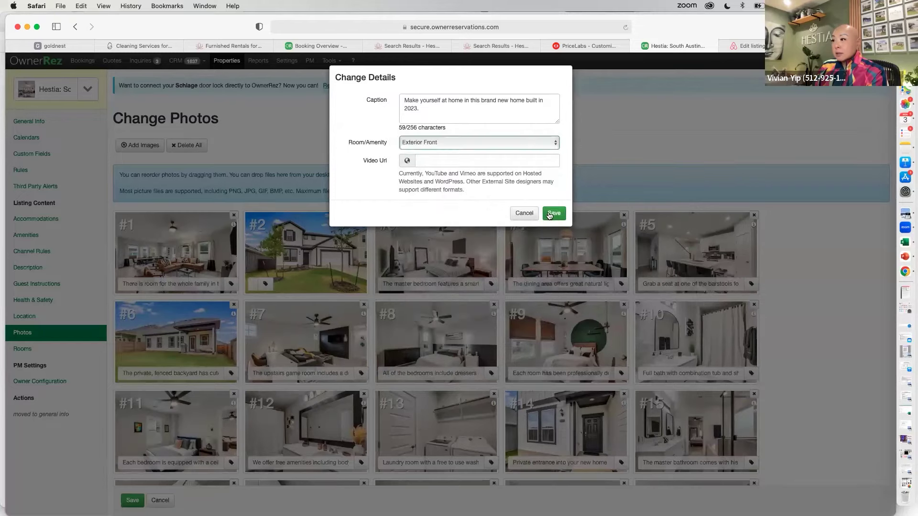
click(554, 213)
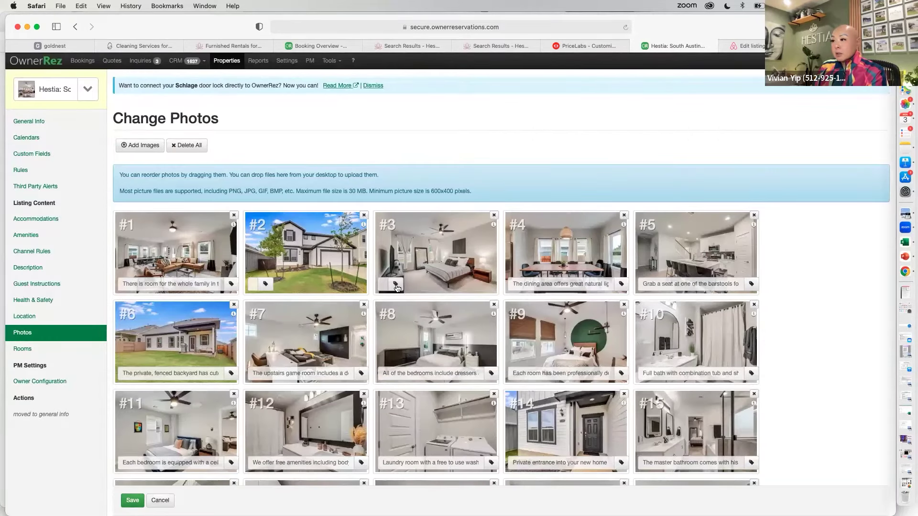
- Assign photo #3, the master bedroom, to the Primary bedroom and save its details
click(397, 285)
click(441, 139)
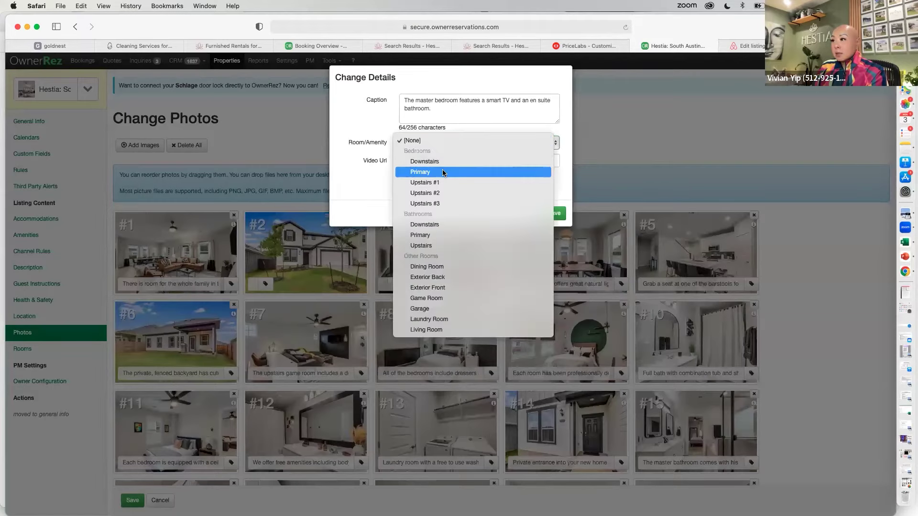
click(463, 174)
click(554, 213)
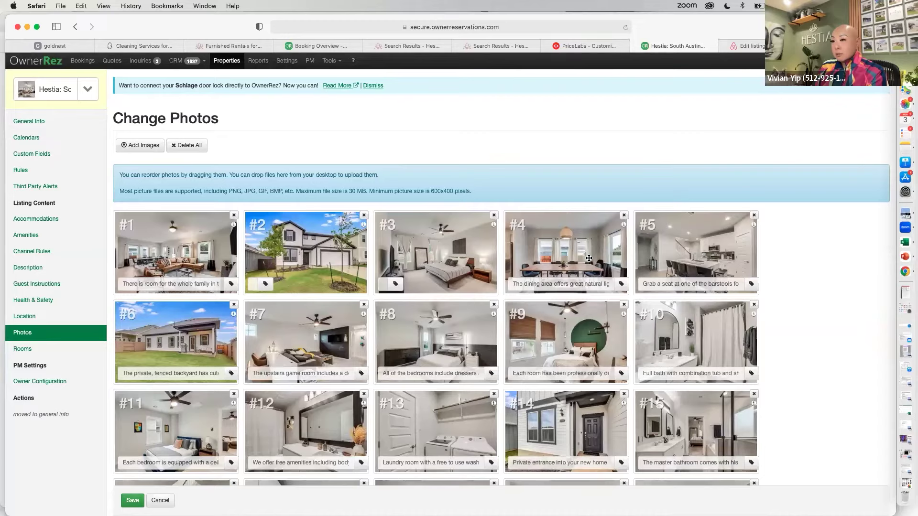
- View the property's owner configuration and examine its commission setting
click(55, 382)
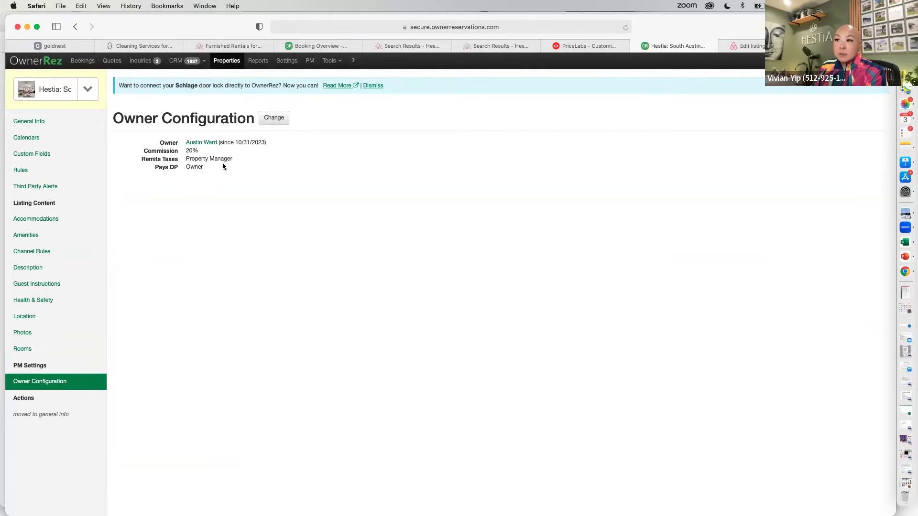
drag(151, 152, 212, 153)
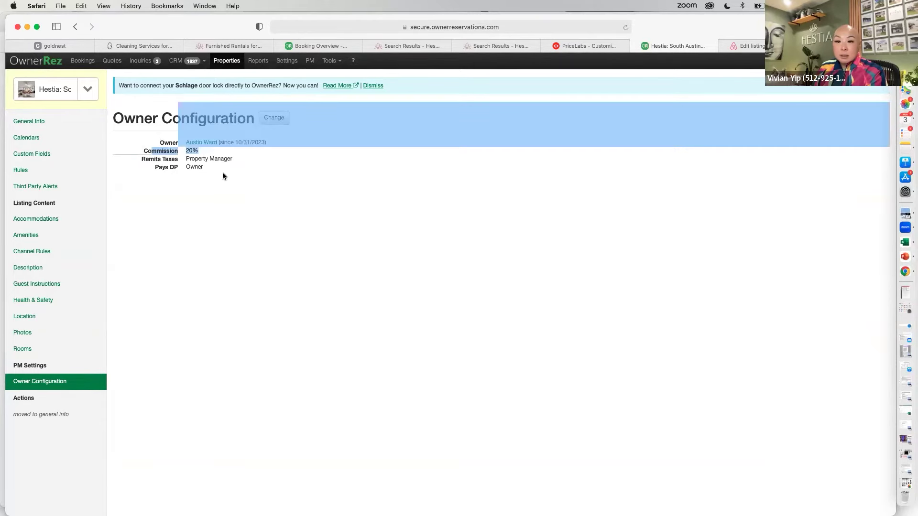
click(222, 174)
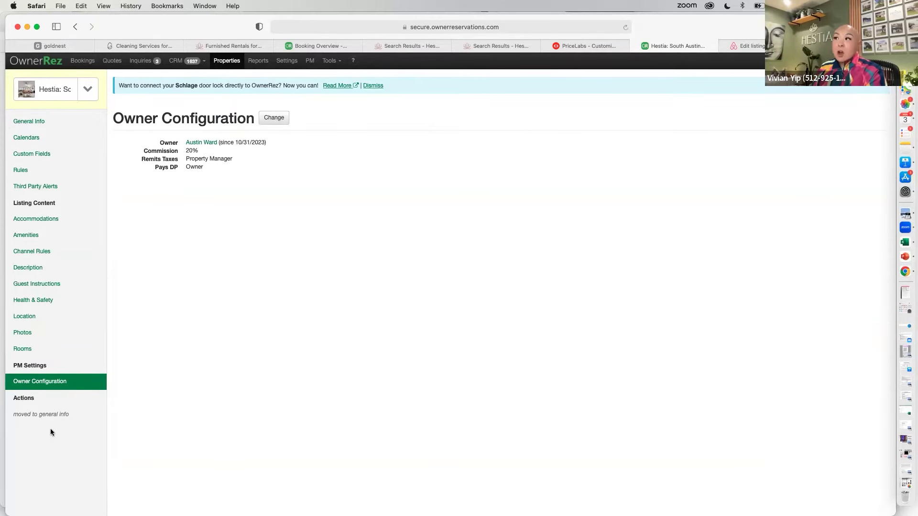
- Open the Airbnb API integration for Hestia: South Austin Getaway and examine its change times, sync times and available sync actions
click(287, 60)
click(483, 178)
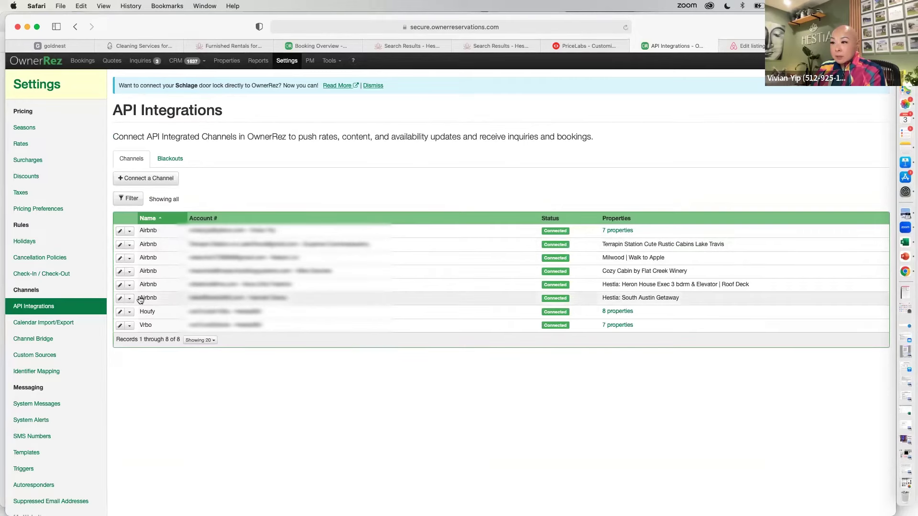
click(120, 298)
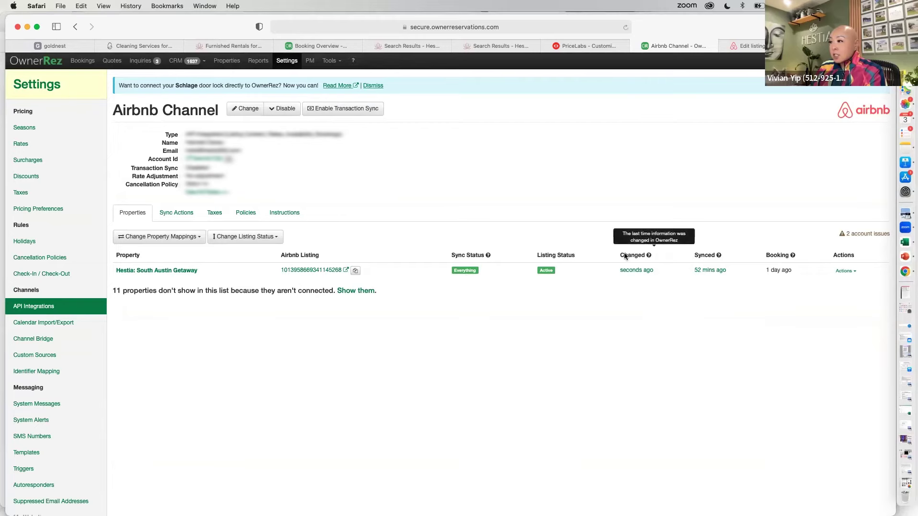
mouse_move(624, 276)
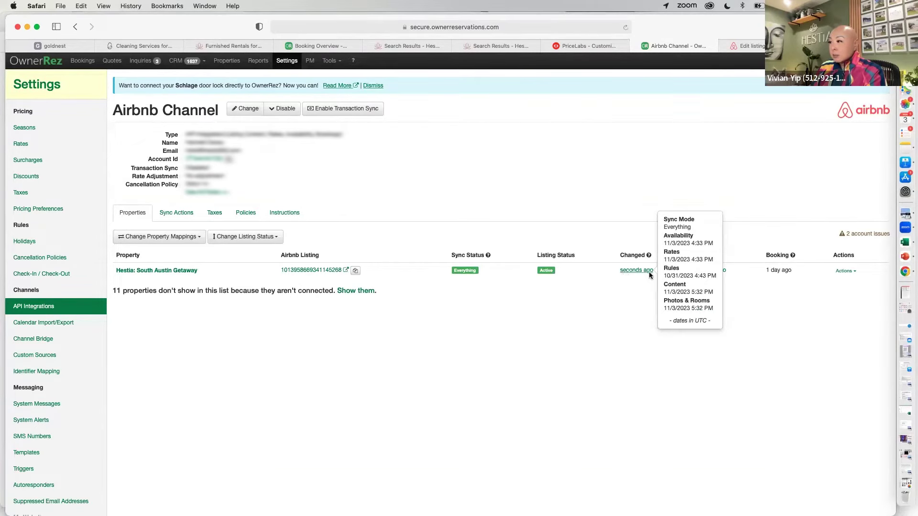
mouse_move(708, 273)
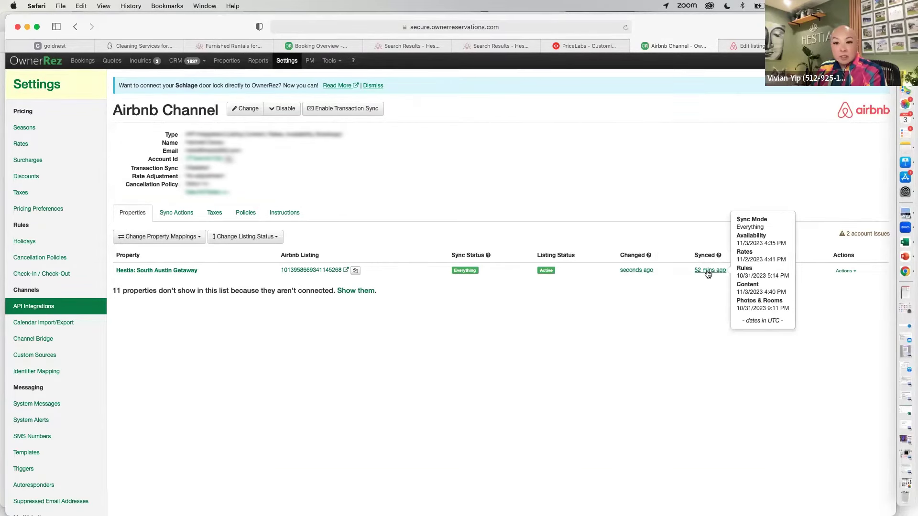
click(843, 271)
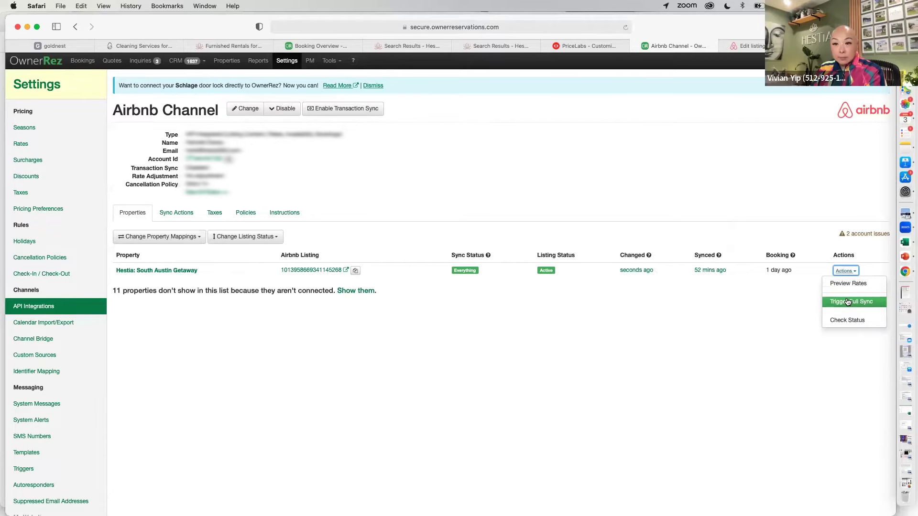
click(712, 306)
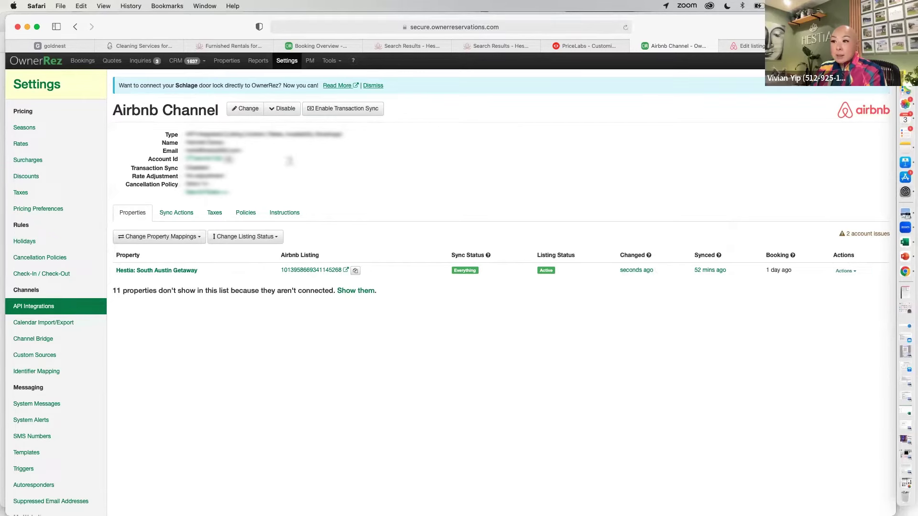
- Return to the API integrations and examine the Airbnb channel sync details for Cozy Cabin by Flat Creek Winery
click(73, 27)
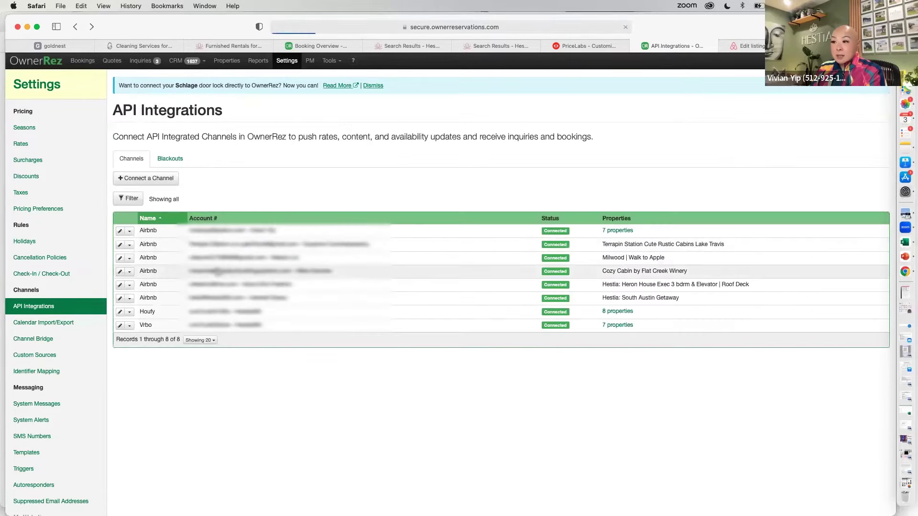
click(120, 272)
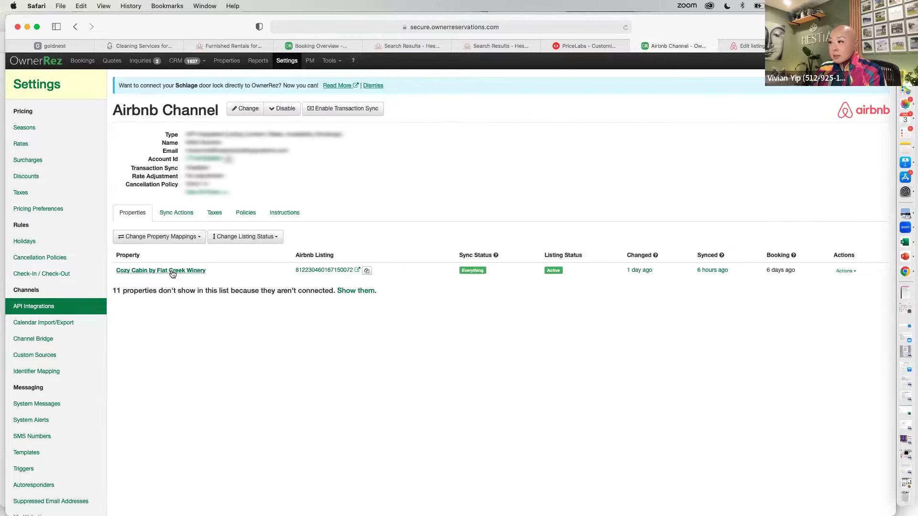
mouse_move(698, 275)
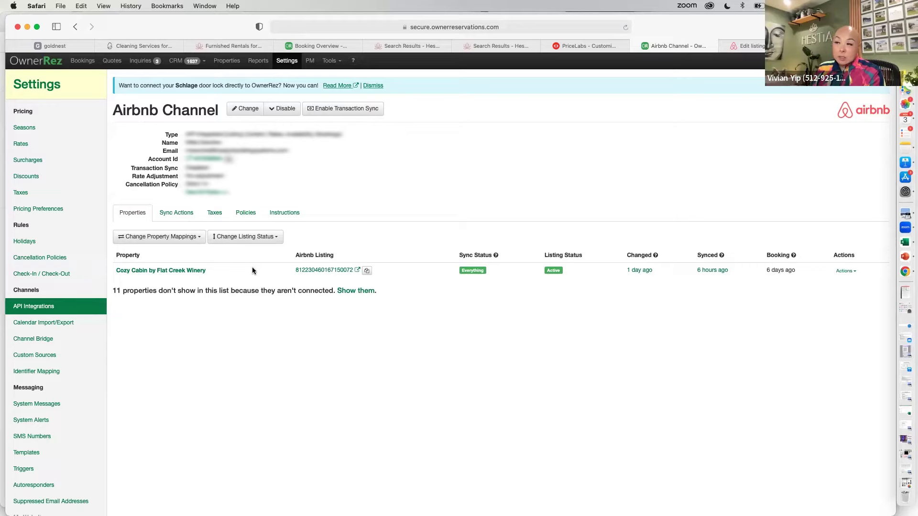
- Open the Surcharges list from the general settings and look over its available filter criteria without applying any
click(289, 61)
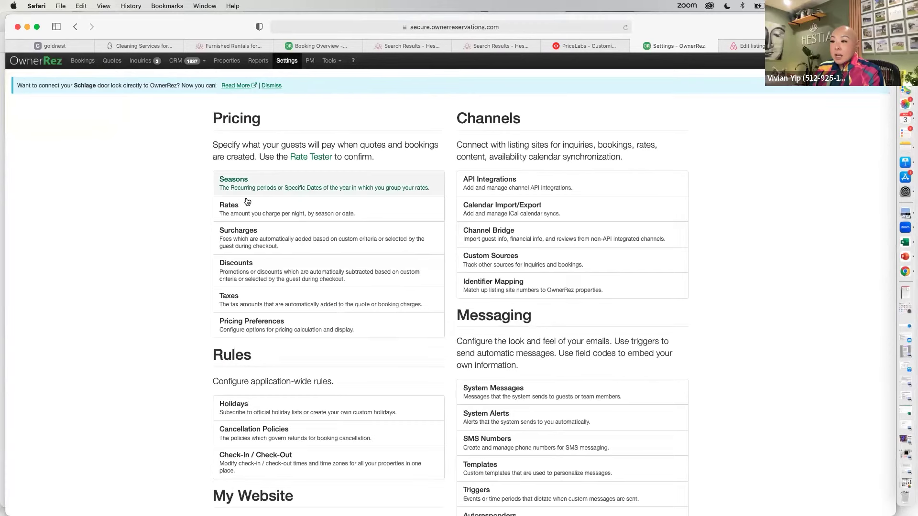
scroll(161, 263, down, 3)
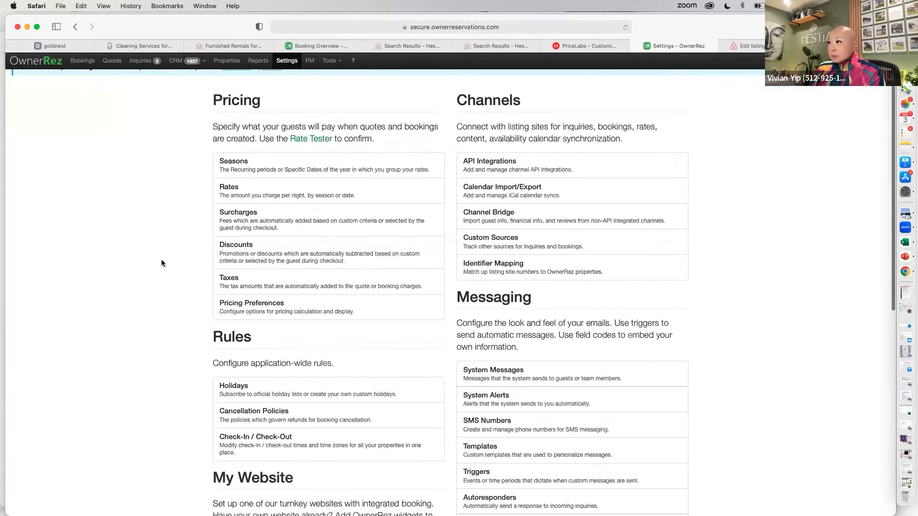
scroll(162, 262, down, 10)
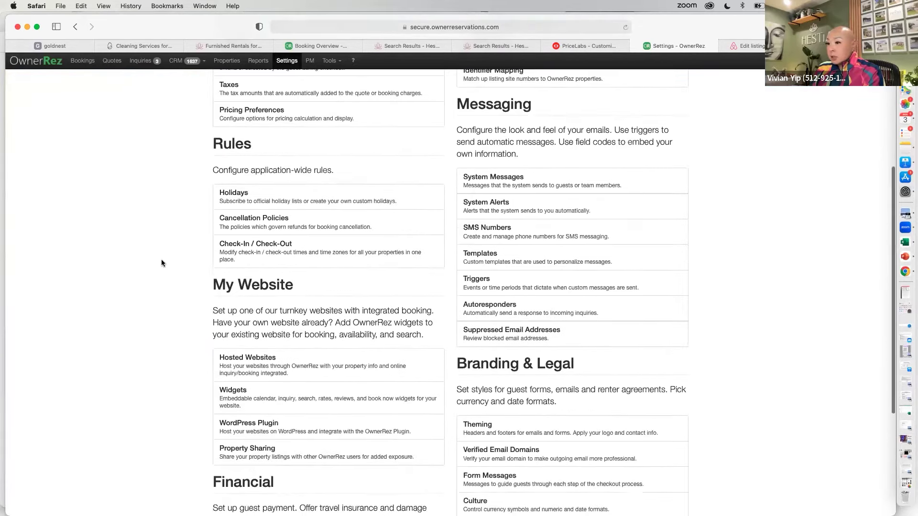
scroll(162, 262, up, 8)
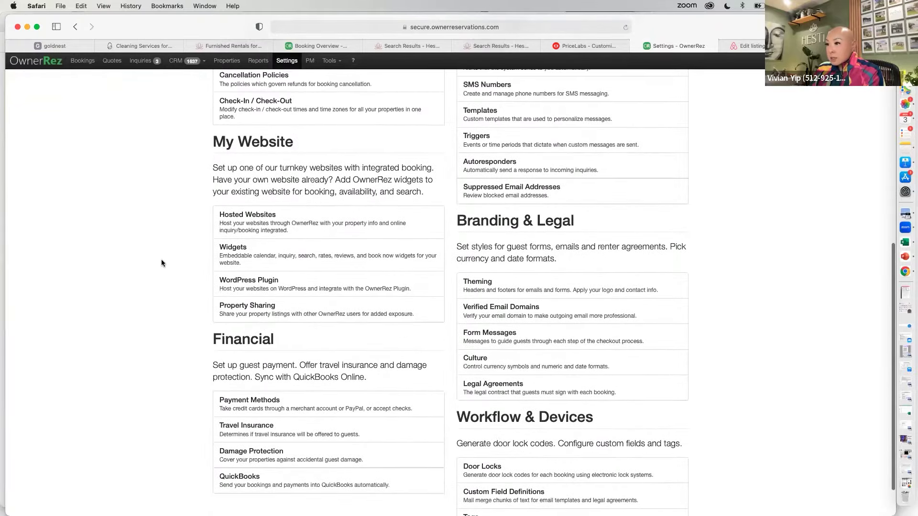
scroll(162, 263, up, 3)
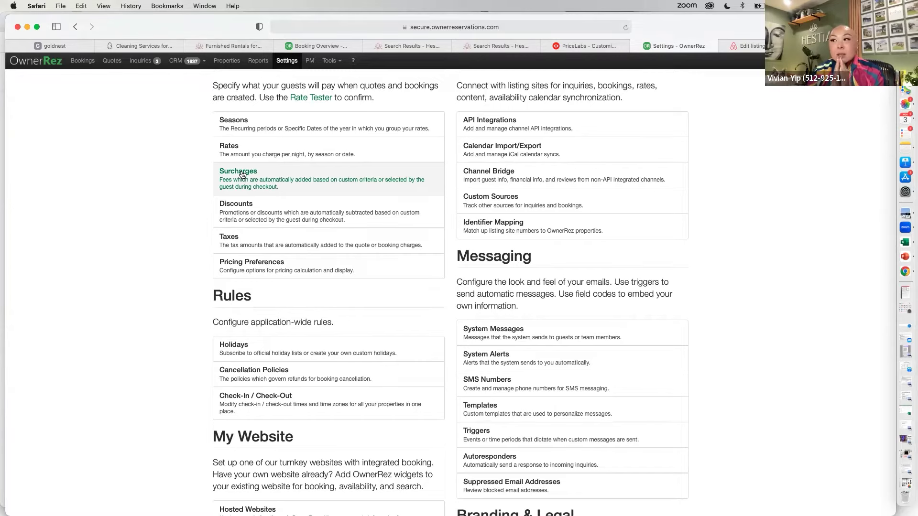
click(242, 175)
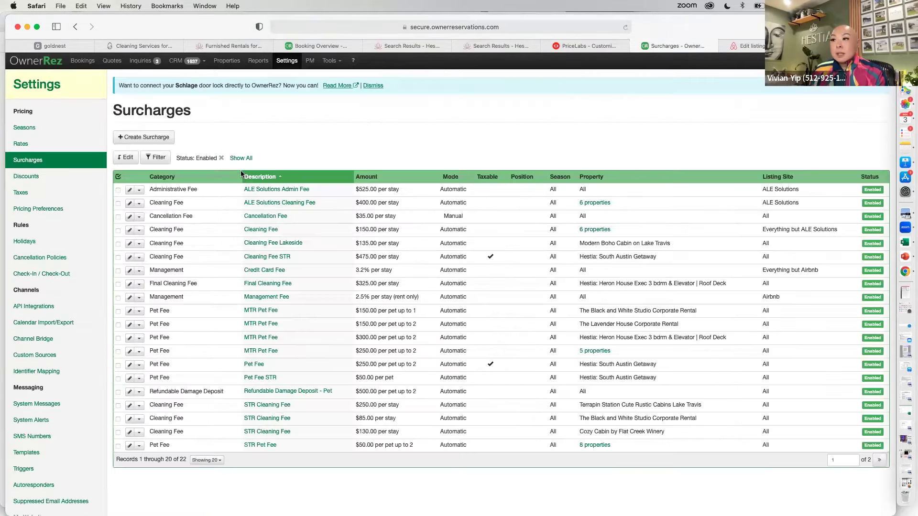
click(158, 158)
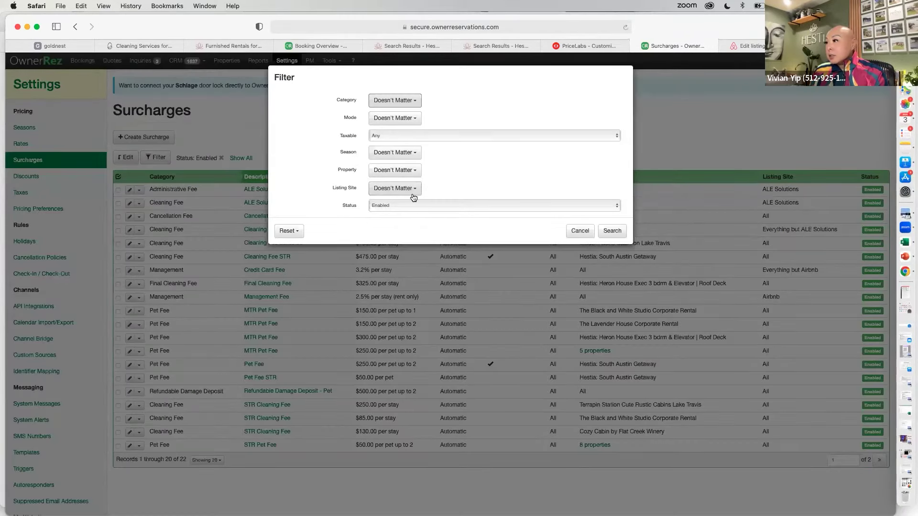
click(580, 231)
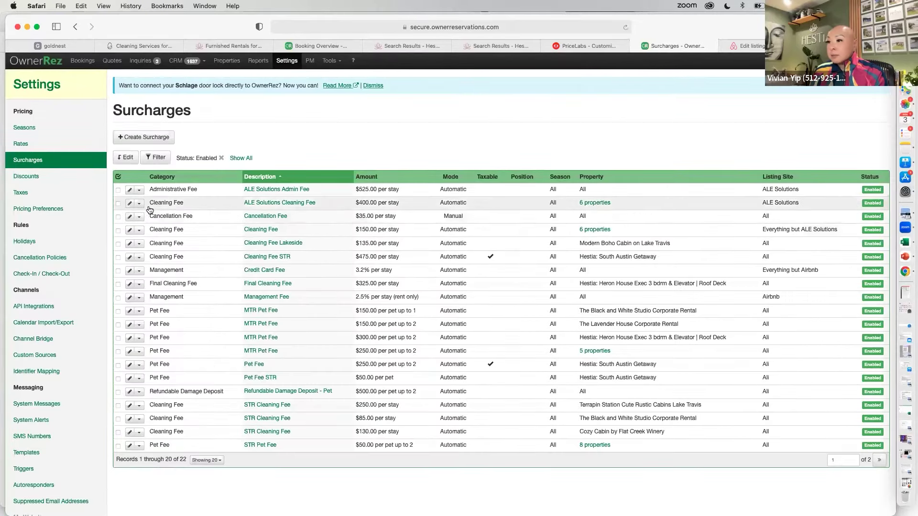
- Open the Cleaning Fee surcharge that covers every listing site but ALE Solutions and review its amount, criteria, options, expense and commission settings
click(129, 230)
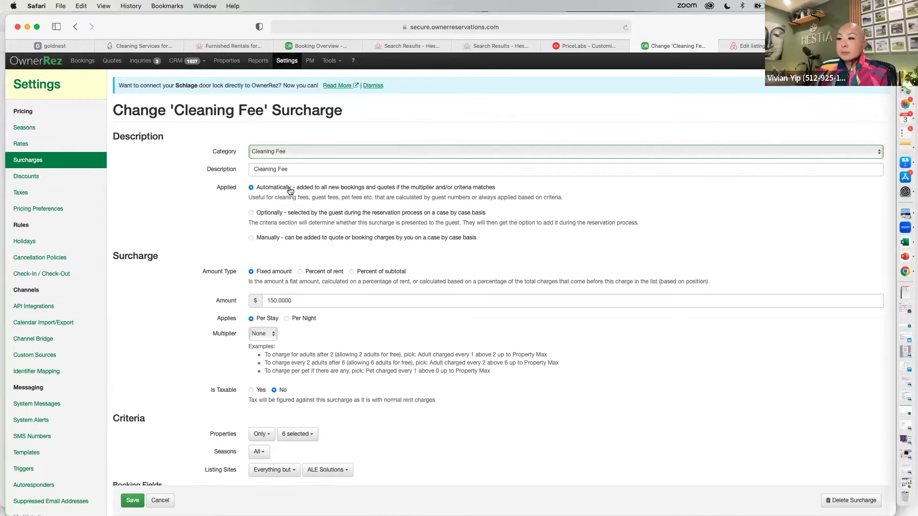
drag(123, 110, 343, 113)
scroll(368, 443, down, 4)
scroll(390, 384, down, 6)
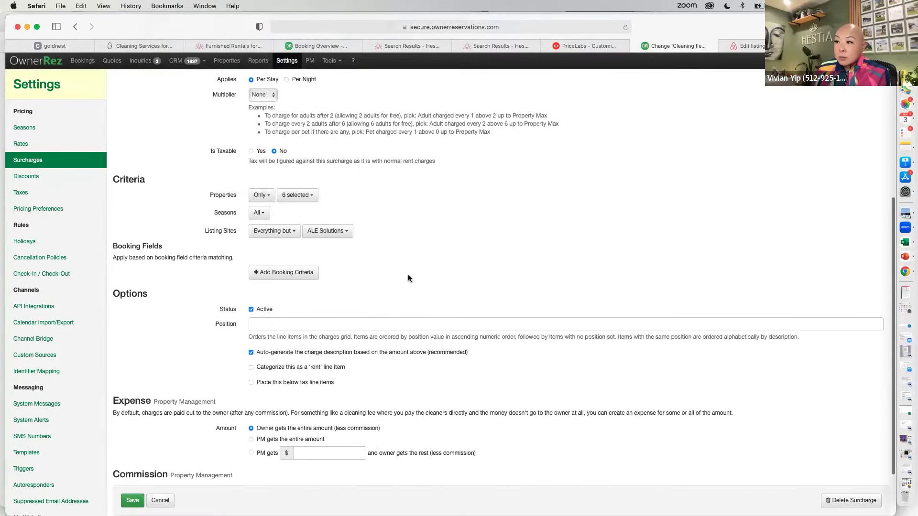
scroll(408, 276, down, 3)
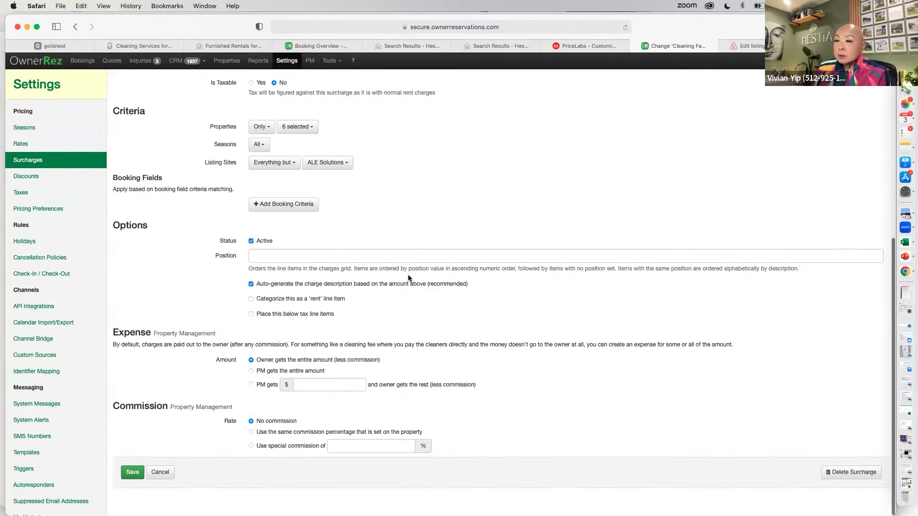
scroll(408, 276, up, 12)
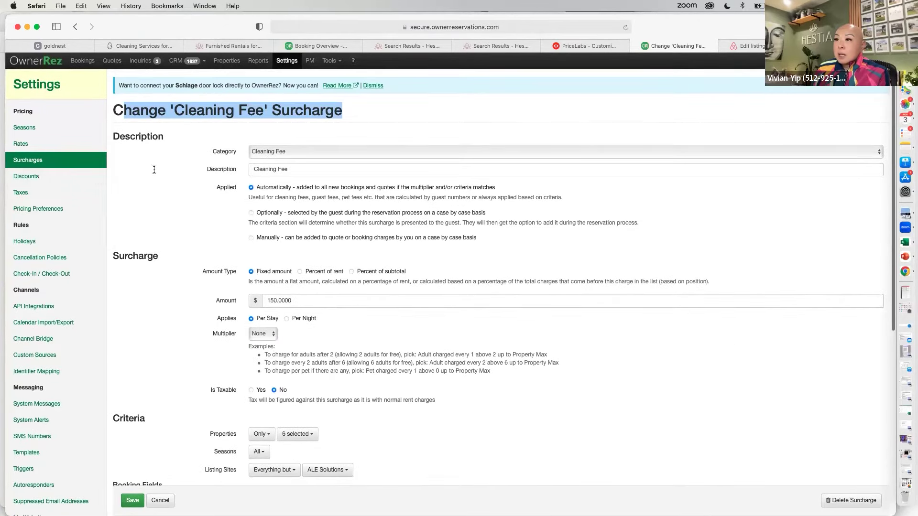
- Check the amount of the MTR Pet Fee surcharge for the Heron House property and return to the Surcharges list
click(287, 62)
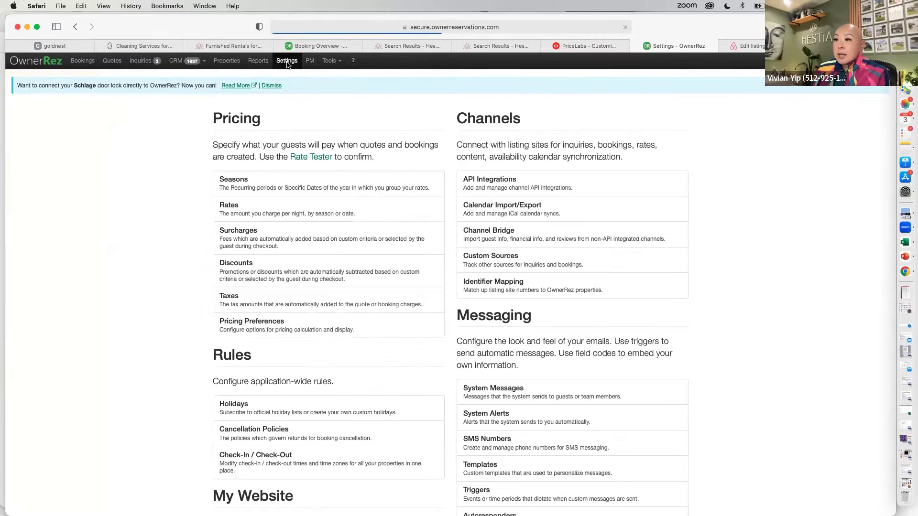
click(239, 230)
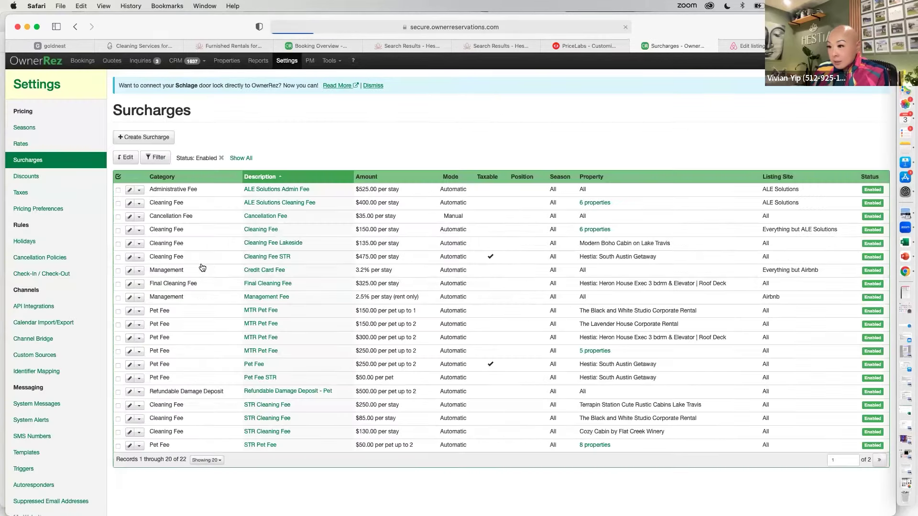
click(130, 338)
drag(277, 300, 292, 300)
click(76, 28)
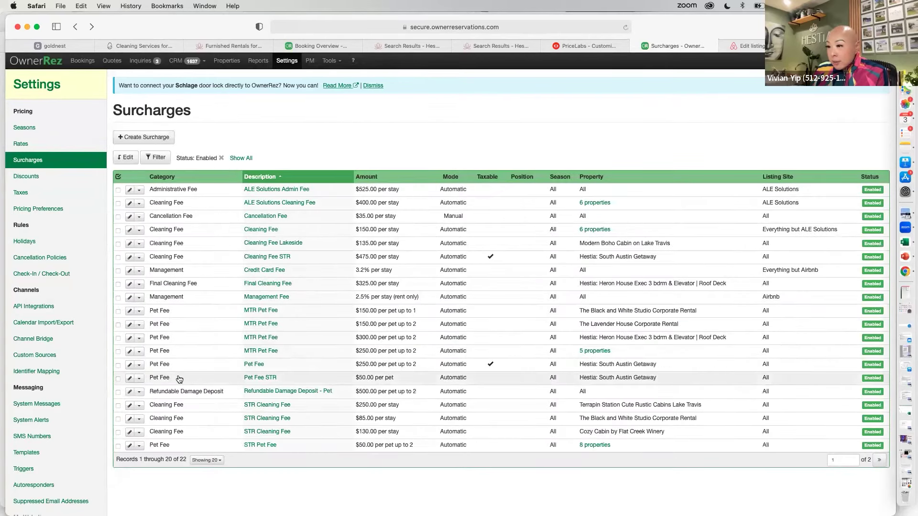
- Open the Pet Fee STR surcharge and examine its amount and the upper-limit choices of its pet multiplier
click(128, 377)
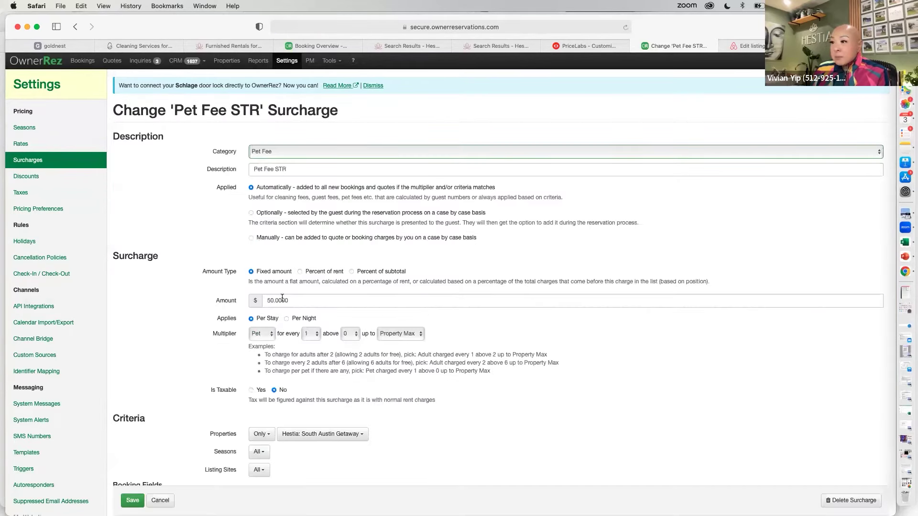
drag(273, 300, 314, 299)
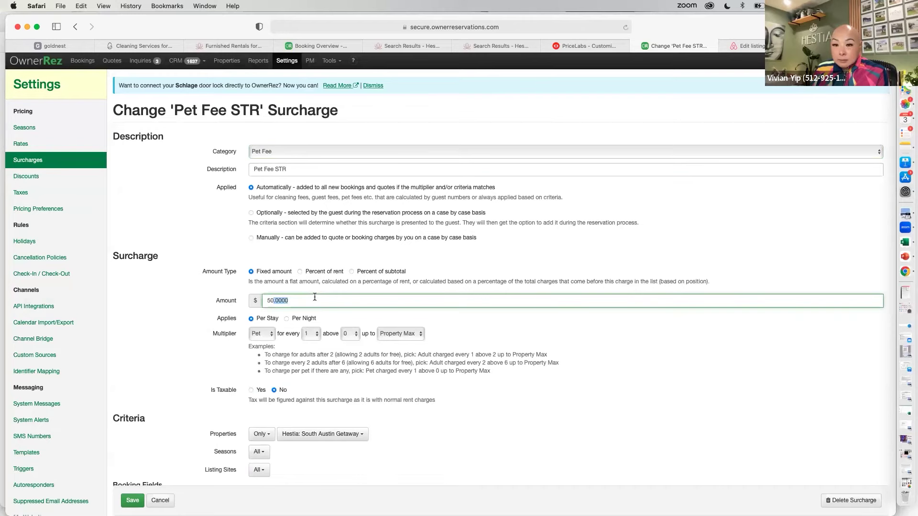
click(449, 376)
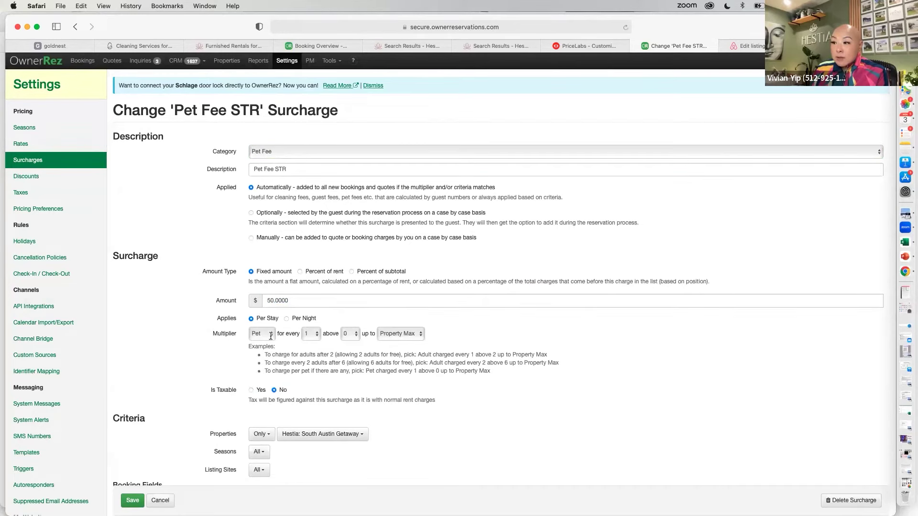
click(394, 334)
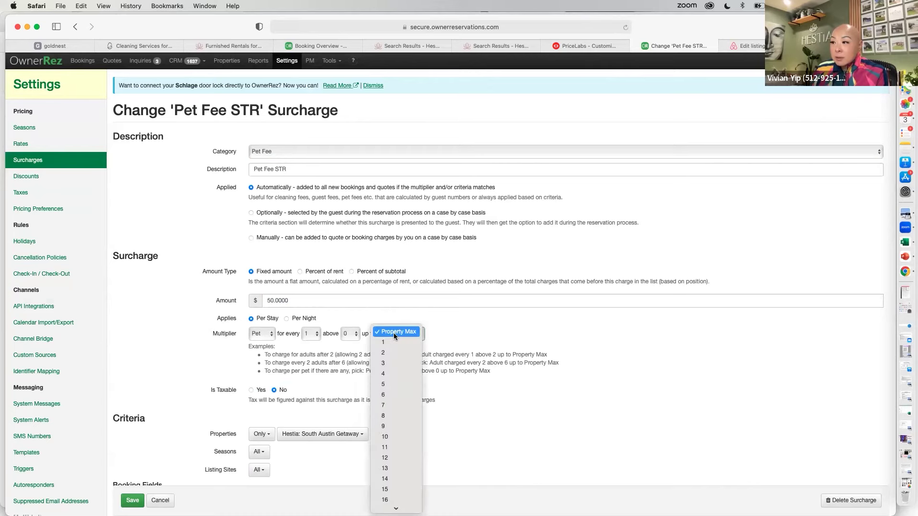
click(402, 312)
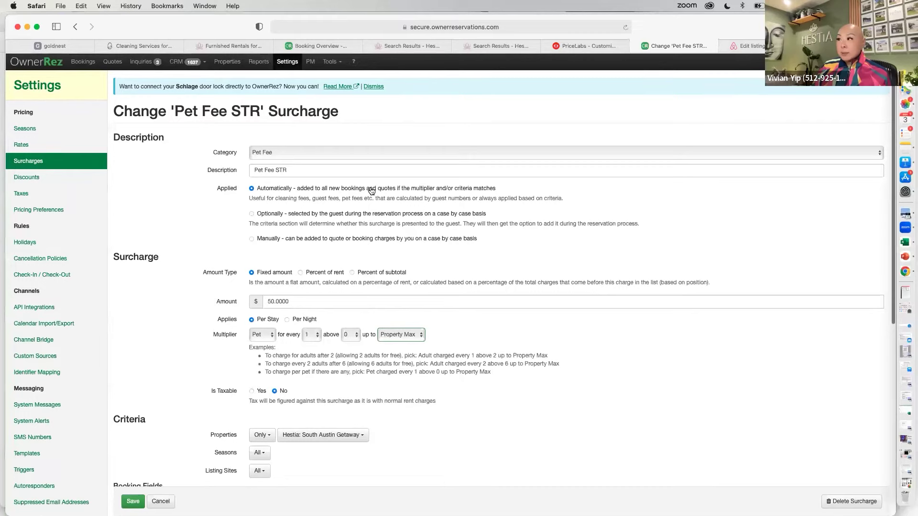
- View the Discounts list, and open the Holidays rules from the general settings
click(288, 61)
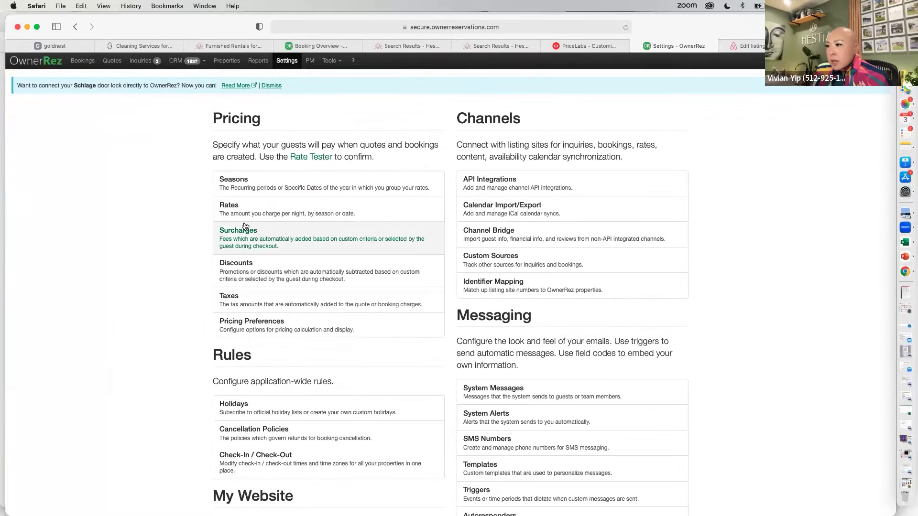
click(239, 265)
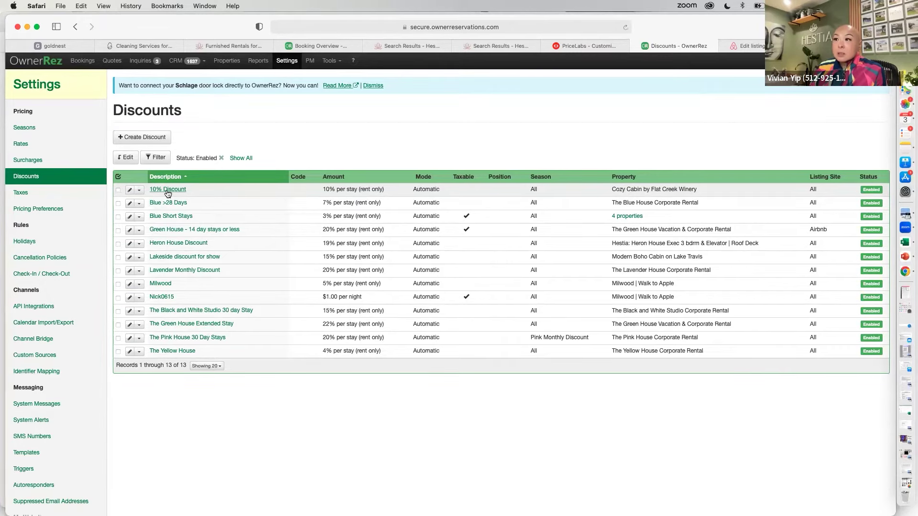
click(287, 62)
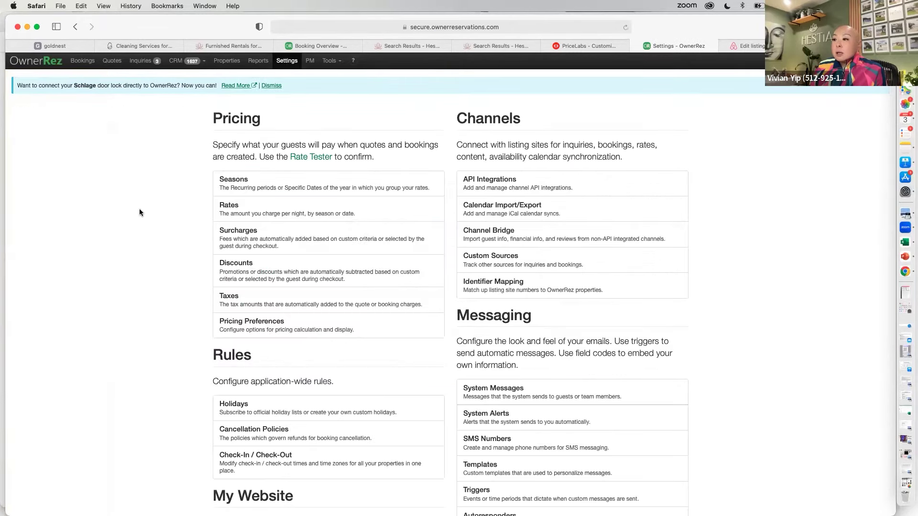
scroll(171, 232, down, 5)
click(239, 223)
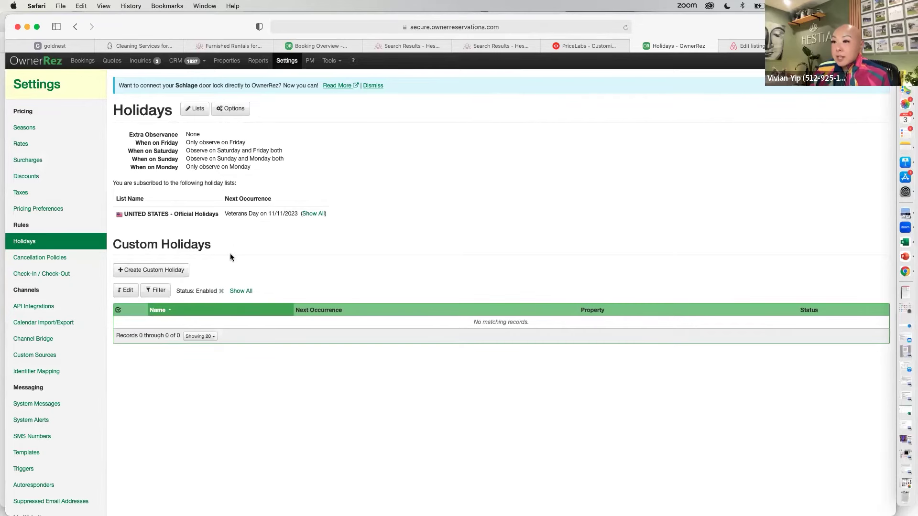
click(177, 269)
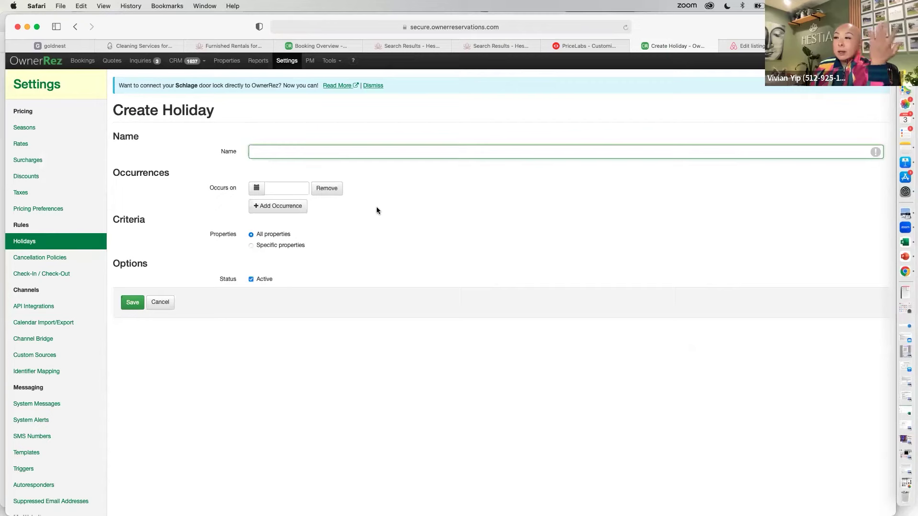
click(288, 210)
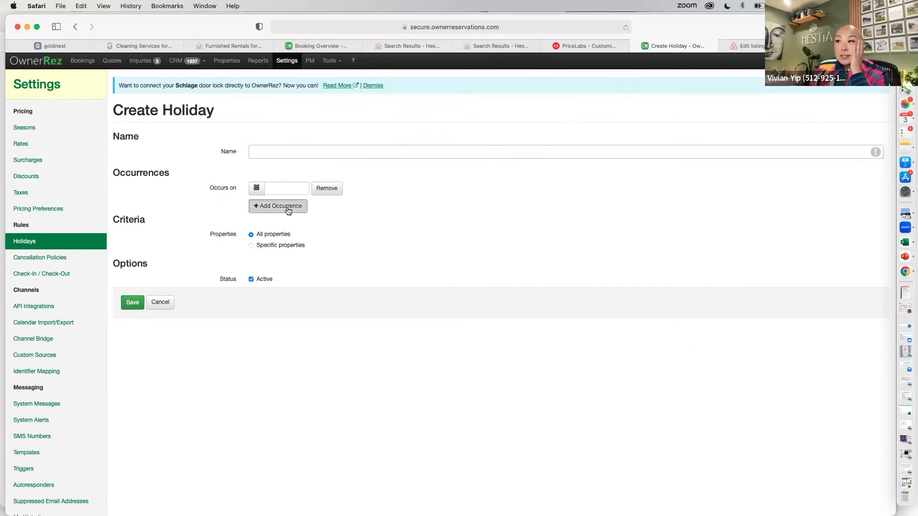
click(403, 205)
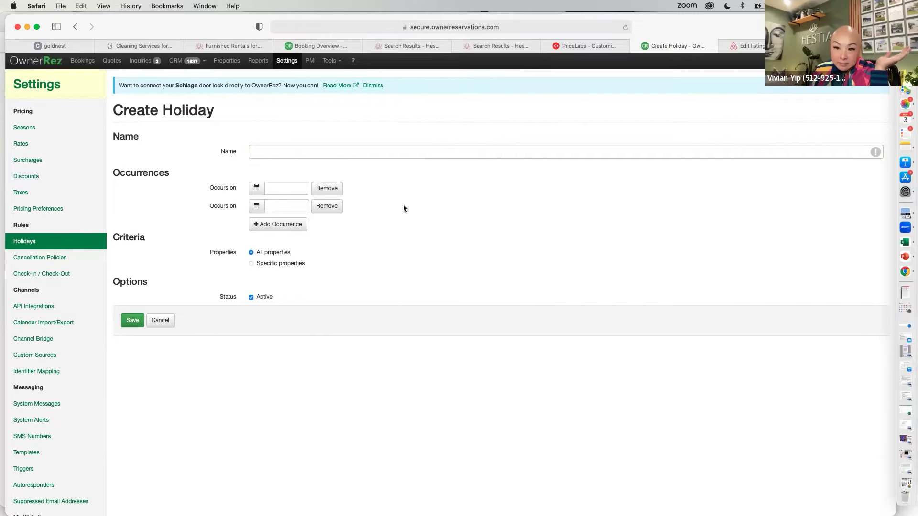
click(166, 324)
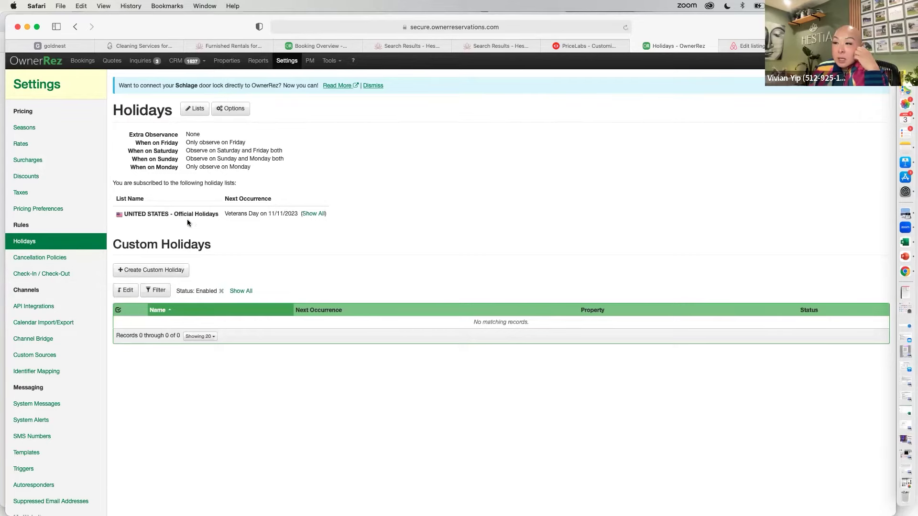
- Open the Heron for ALE Standard Agreement from the Legal Agreements settings to view its text
click(288, 62)
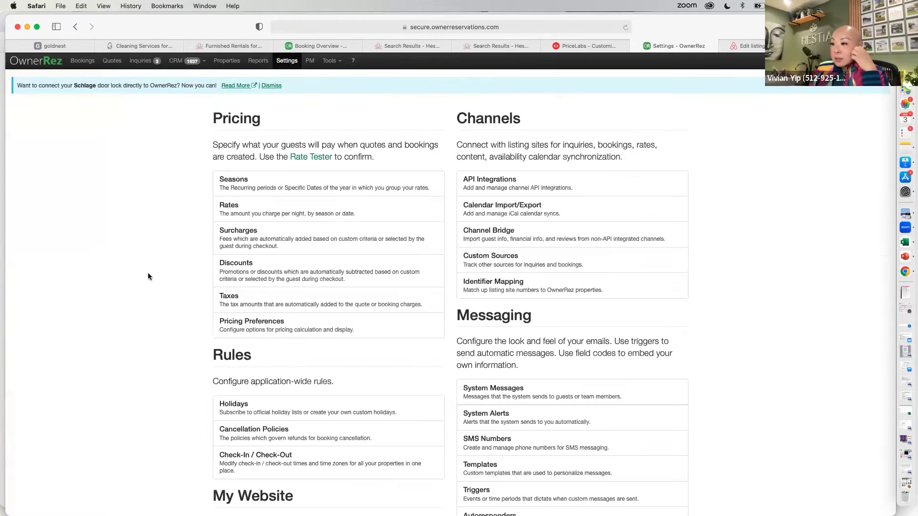
scroll(148, 276, down, 5)
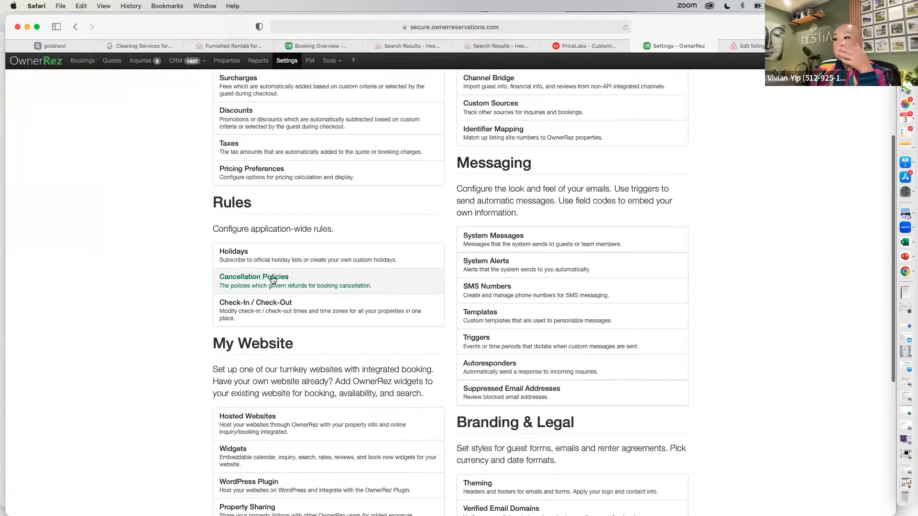
scroll(272, 280, down, 2)
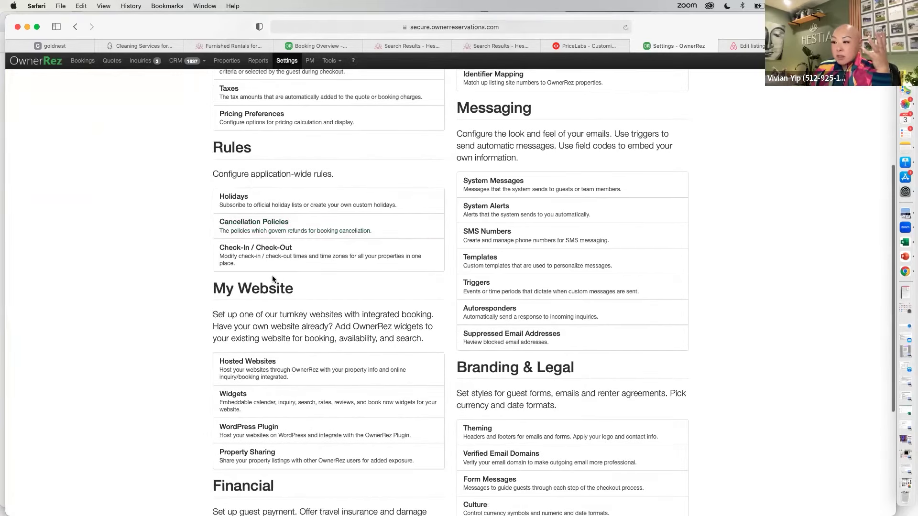
scroll(273, 279, down, 5)
scroll(272, 277, up, 3)
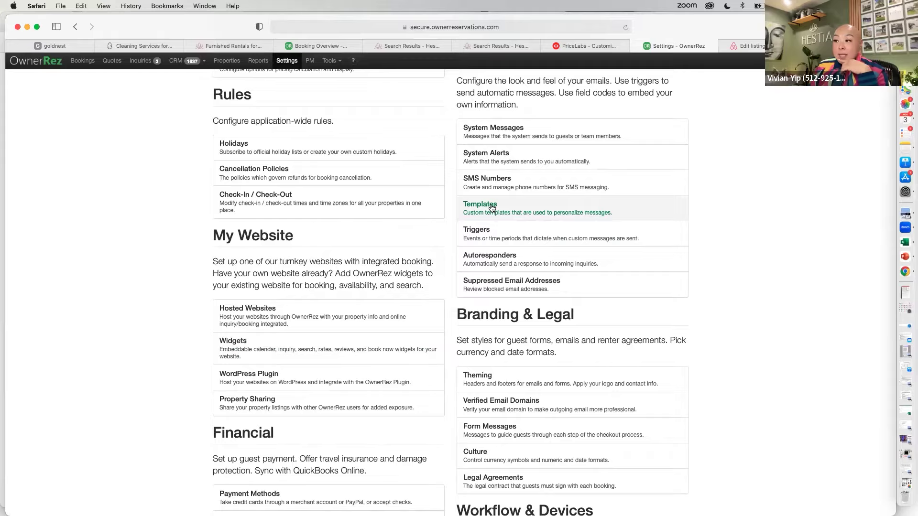
scroll(491, 208, down, 5)
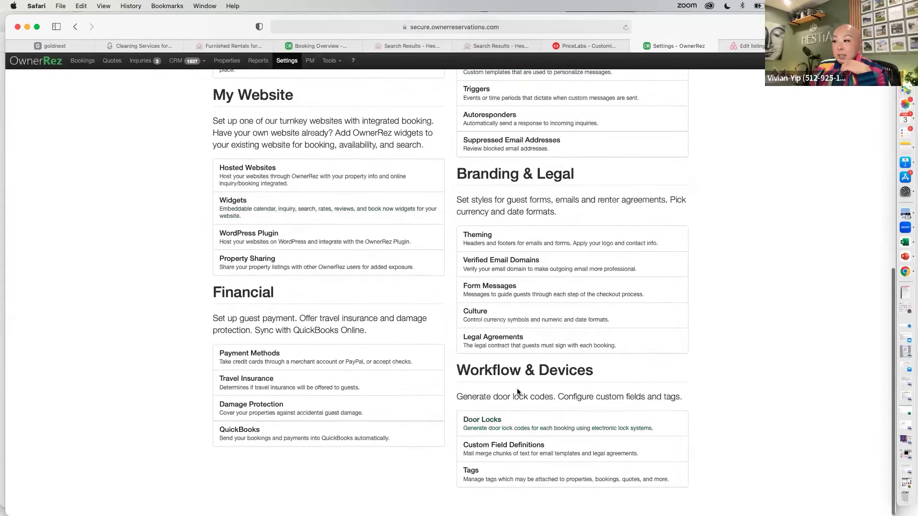
click(501, 337)
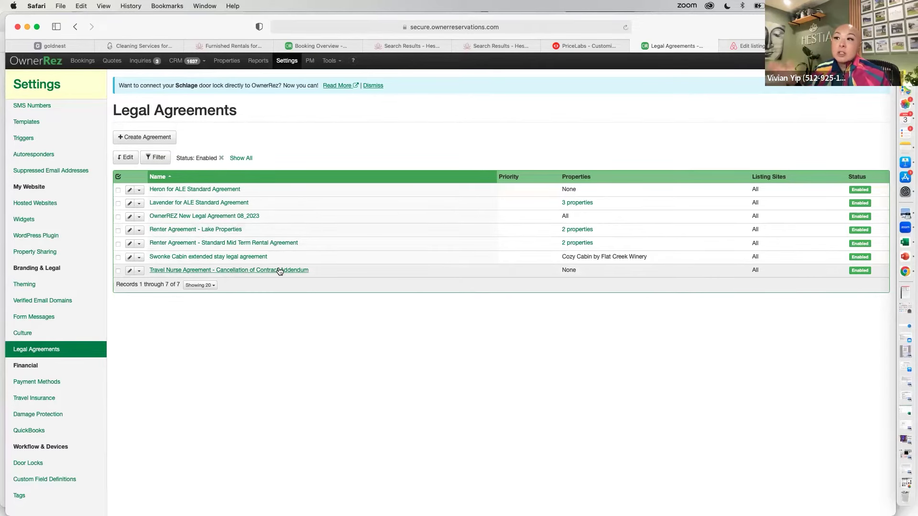
click(190, 192)
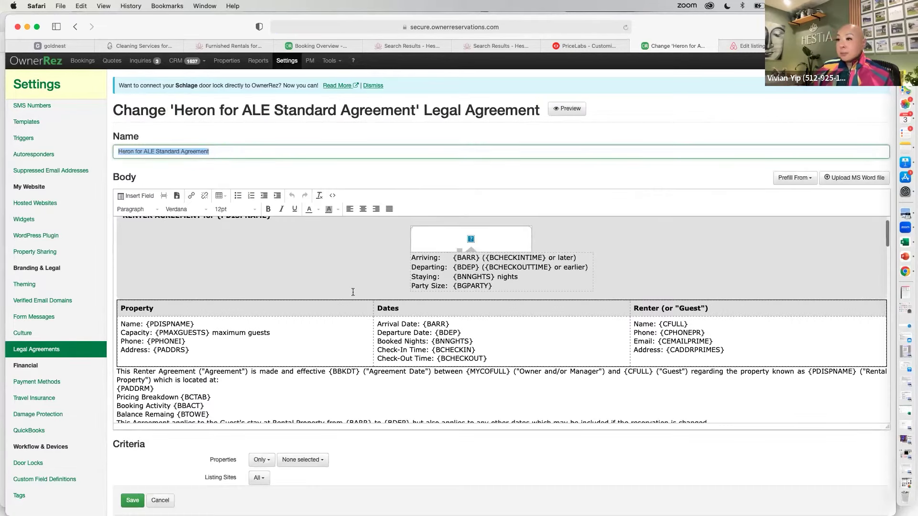
- Read the Heron for ALE agreement's clauses on security deposits, pets and breed restrictions, and telephone availability
scroll(224, 288, down, 5)
scroll(225, 288, down, 3)
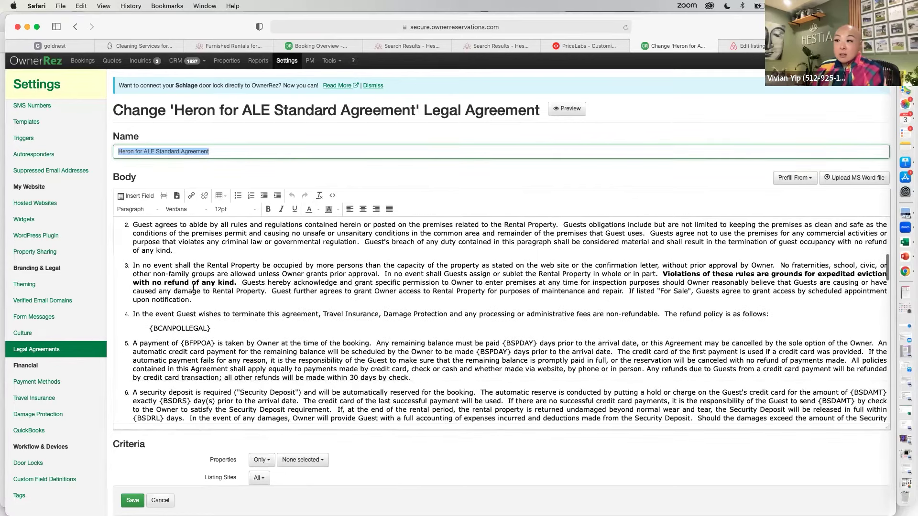
scroll(191, 287, down, 6)
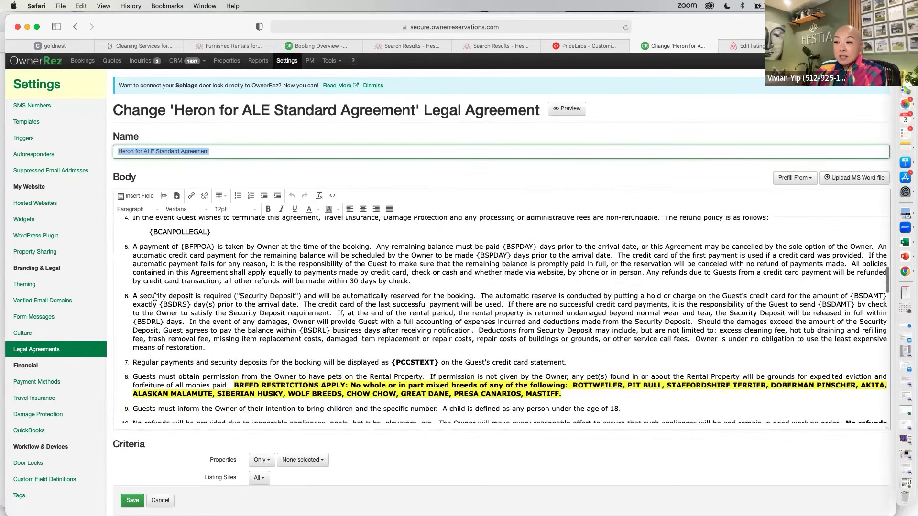
scroll(155, 297, down, 2)
drag(235, 268, 562, 278)
click(324, 319)
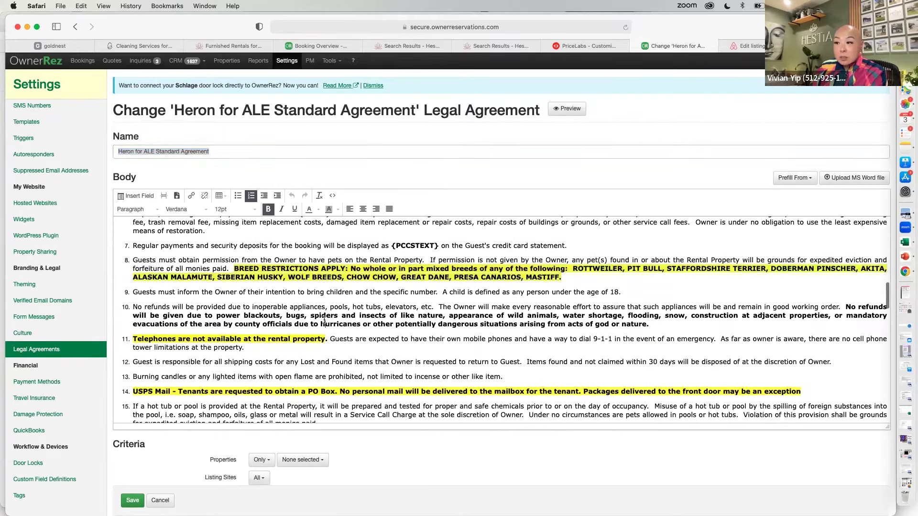
drag(133, 339, 325, 336)
scroll(166, 302, down, 5)
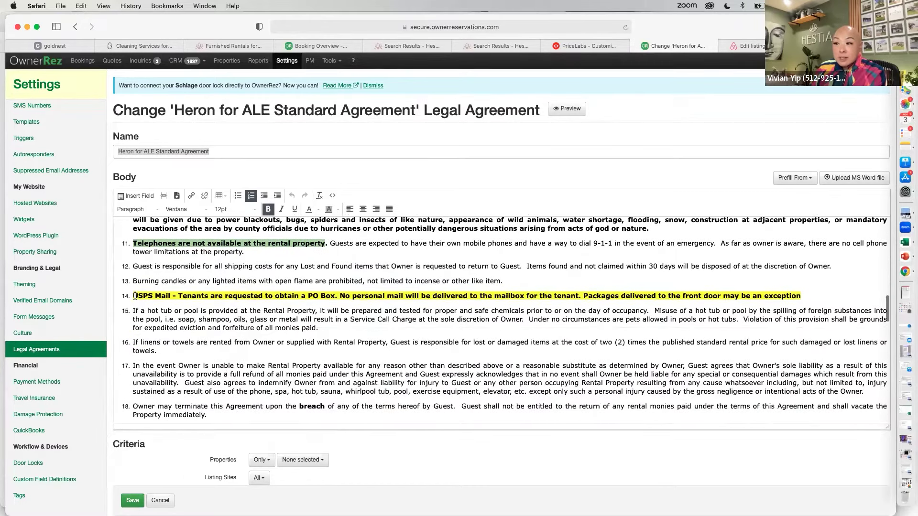
- Examine the agreement's clauses on USPS mail, renter's insurance and month-to-month extension, plus the guest release and waiver
drag(135, 296, 361, 300)
scroll(361, 325, down, 12)
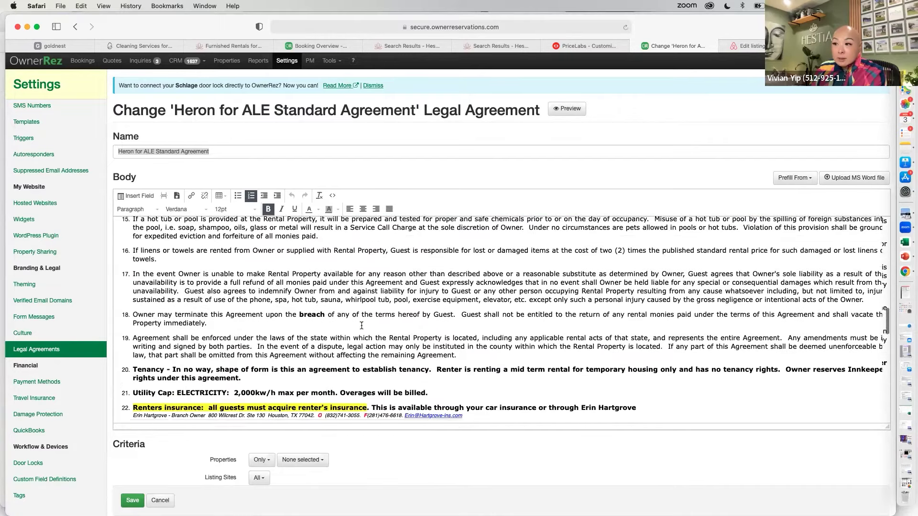
drag(133, 268, 376, 269)
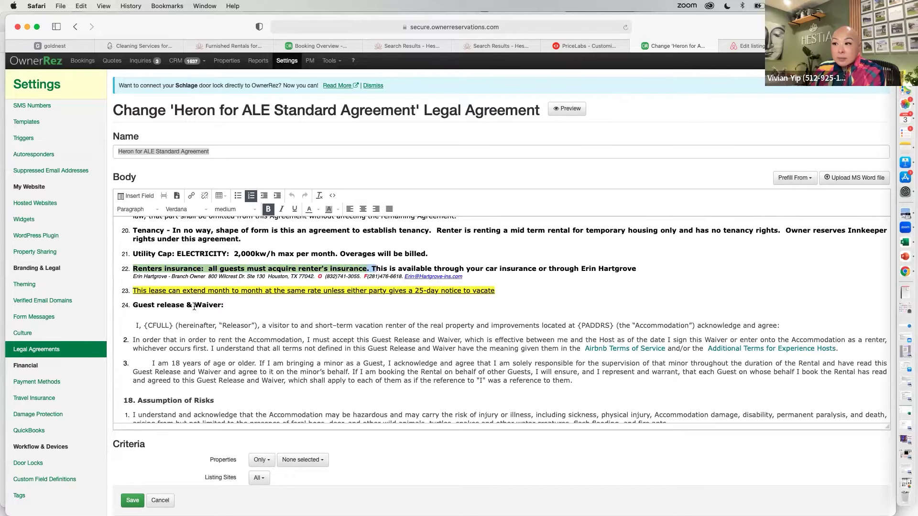
drag(134, 290, 406, 292)
click(411, 320)
scroll(411, 319, down, 15)
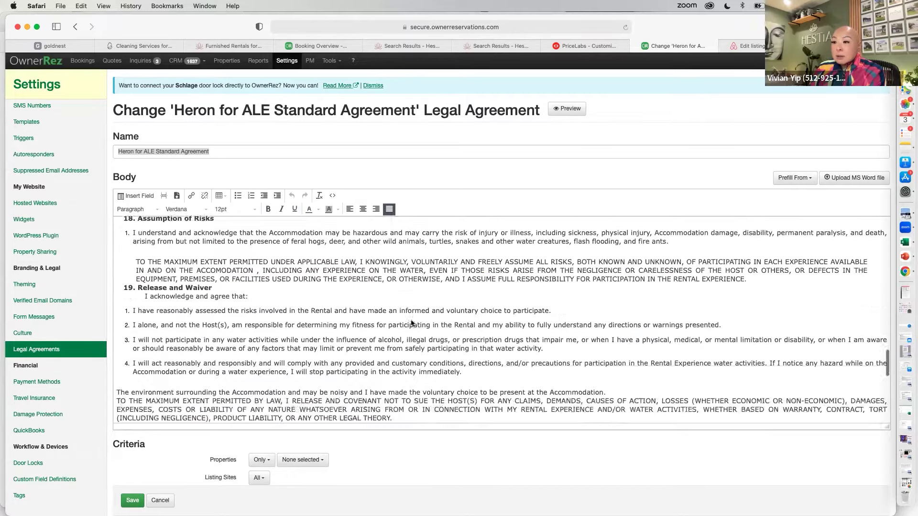
scroll(411, 323, down, 5)
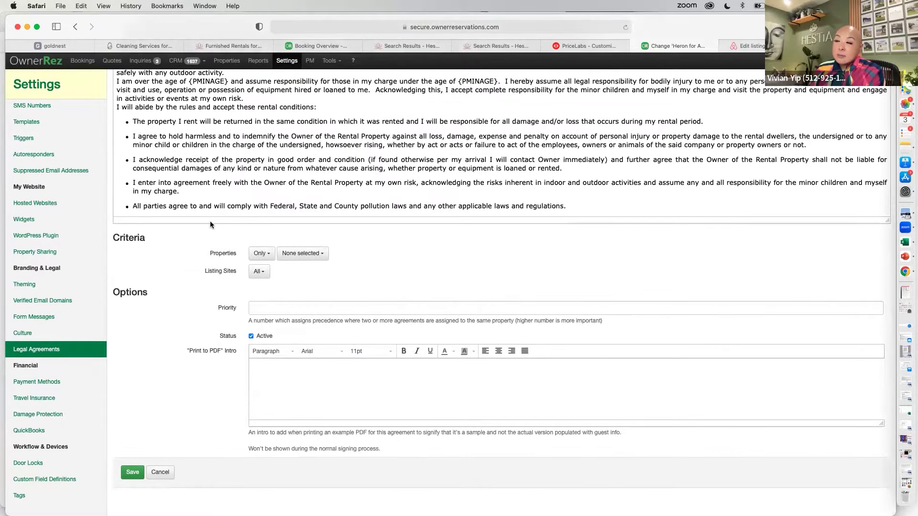
- Check the agreement's Properties and Listing Sites criteria choices, and leave it without saving
scroll(225, 231, up, 5)
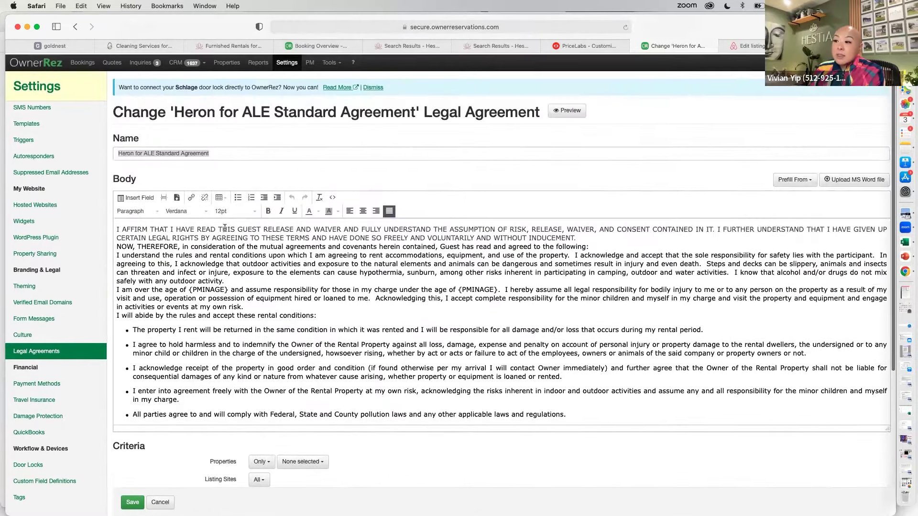
scroll(225, 231, down, 5)
click(301, 254)
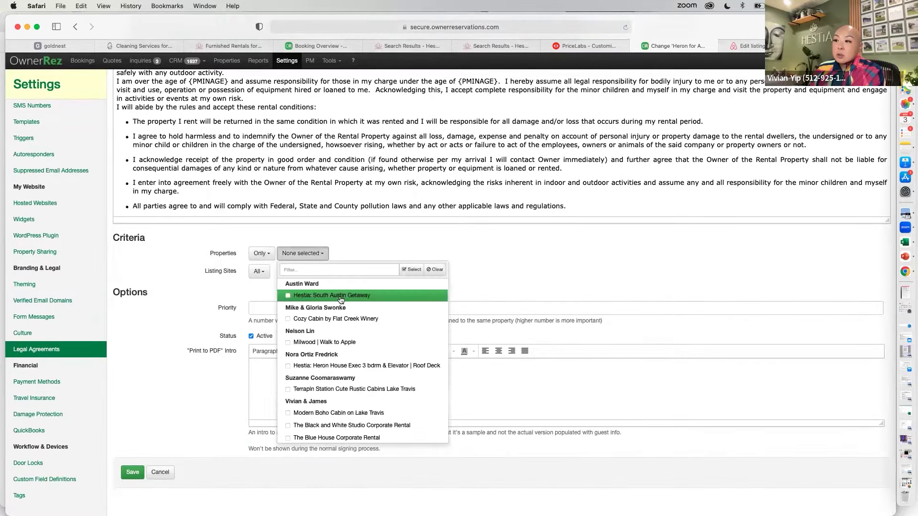
click(550, 278)
click(259, 271)
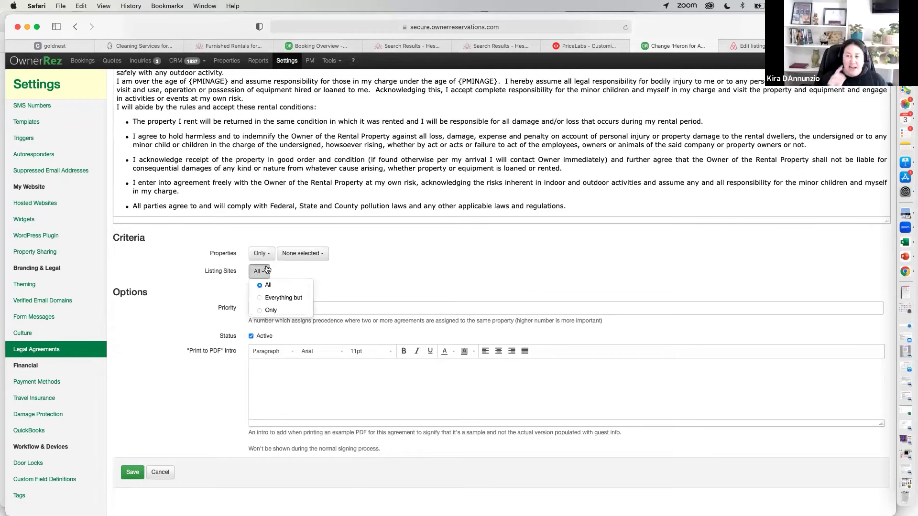
click(358, 269)
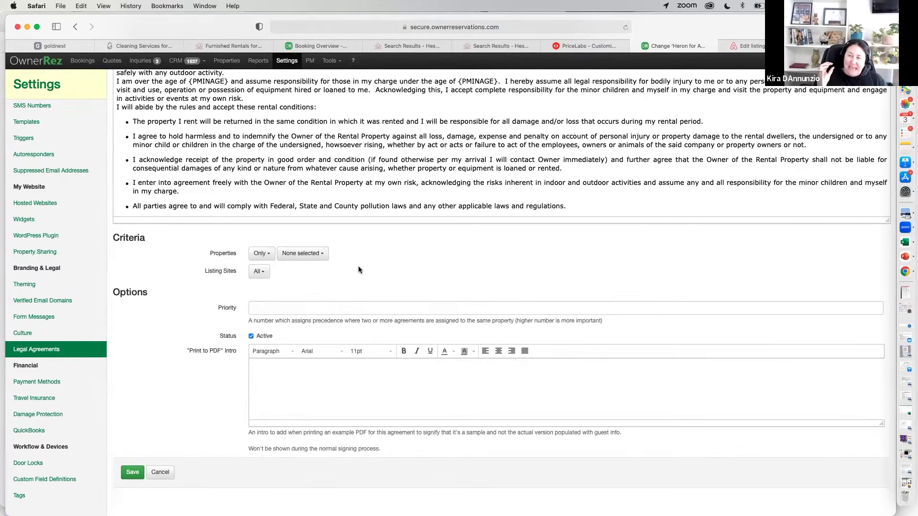
click(160, 472)
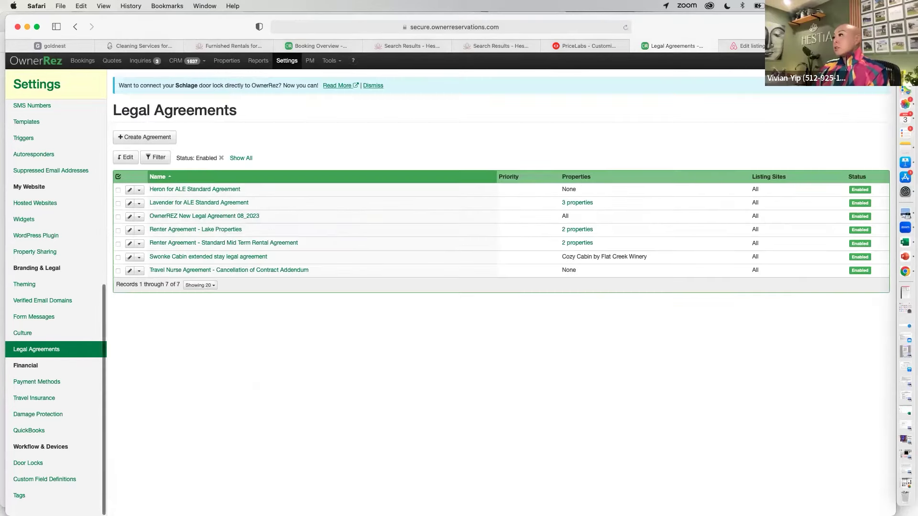
- Switch to the Airbnb listing page and go to the hosting dashboard
key(ctrl+Tab)
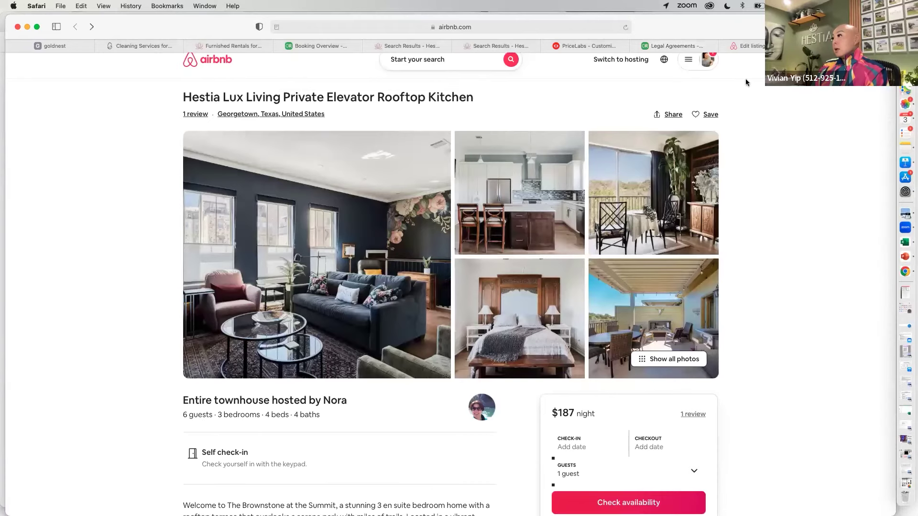
scroll(744, 81, up, 1)
click(616, 72)
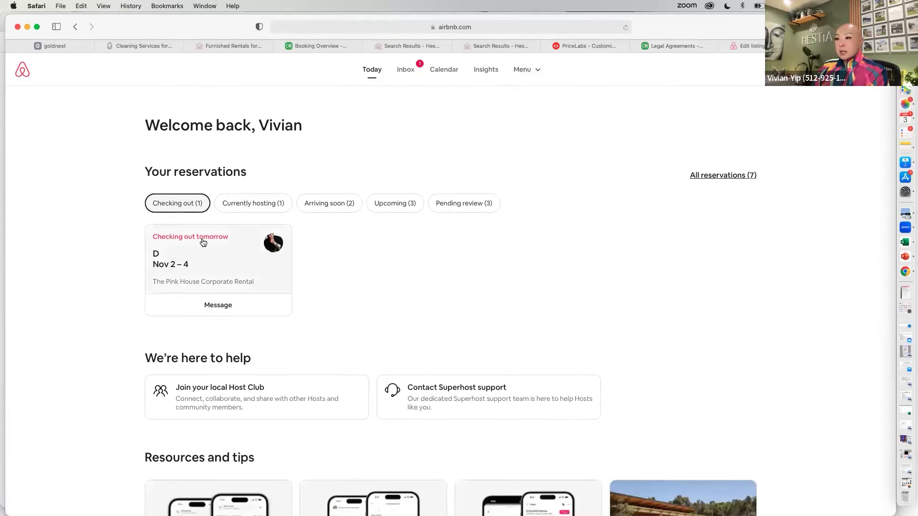
- Open the reservation checking out of The Pink House Corporate Rental and review its stay and booking details
click(221, 244)
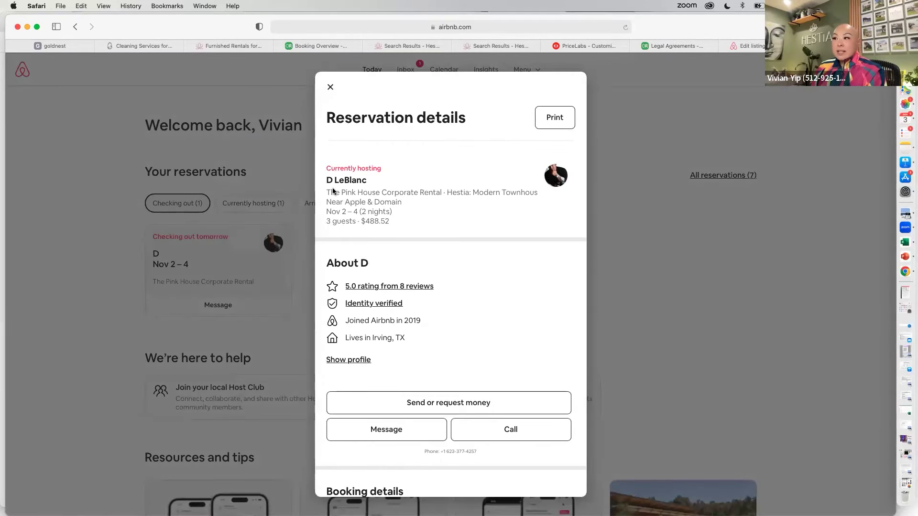
drag(327, 188, 390, 223)
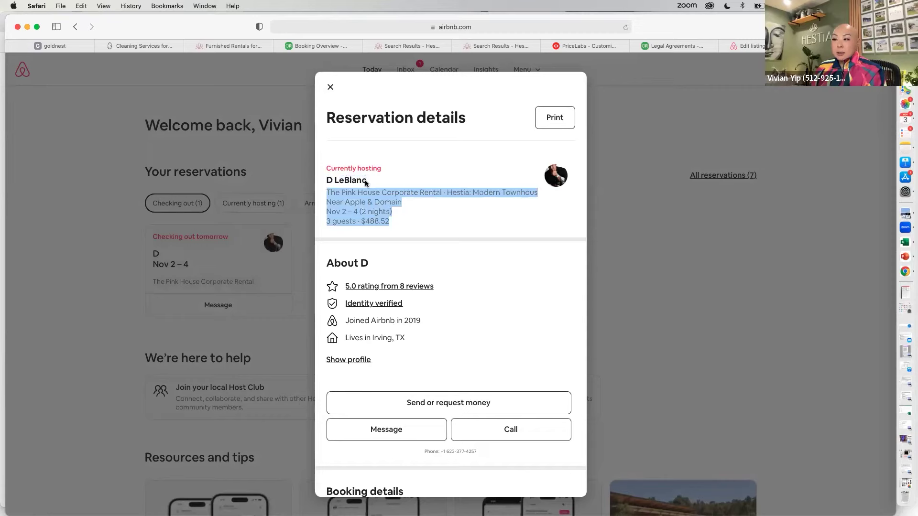
click(365, 183)
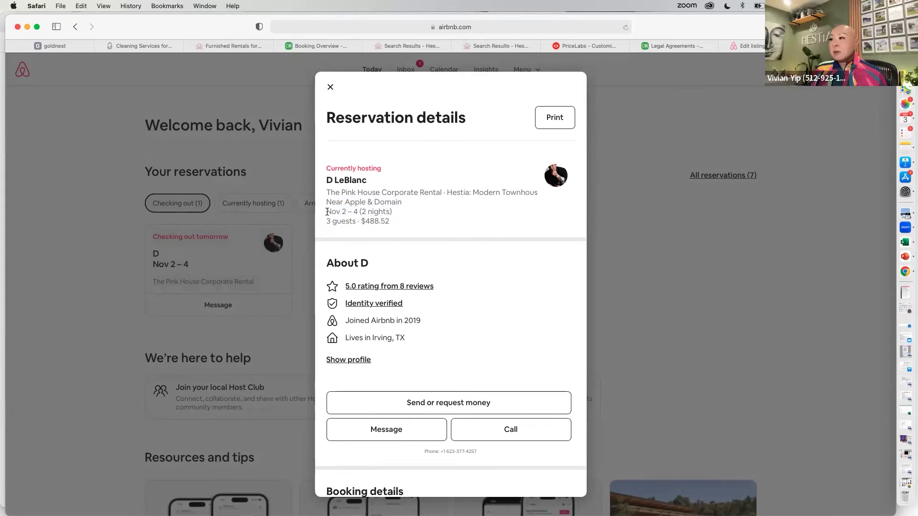
scroll(408, 258, down, 1)
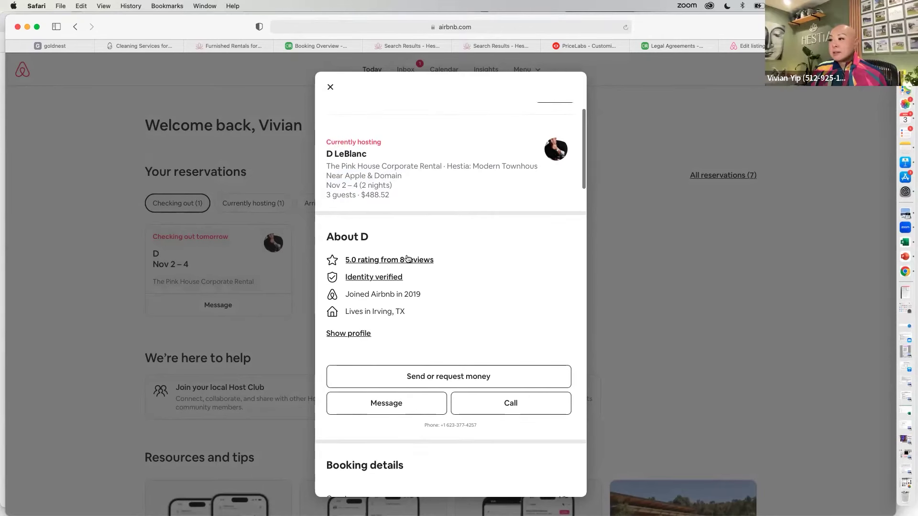
scroll(407, 259, down, 5)
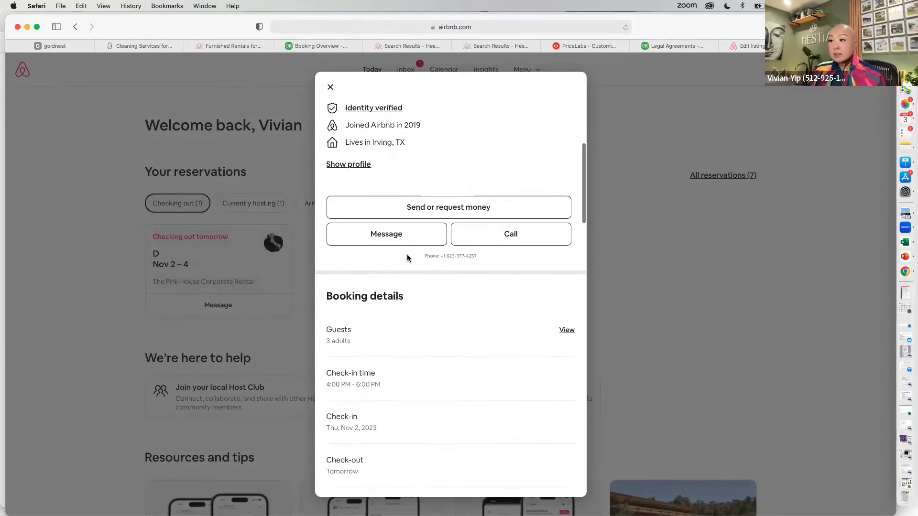
scroll(407, 258, down, 8)
scroll(407, 258, up, 13)
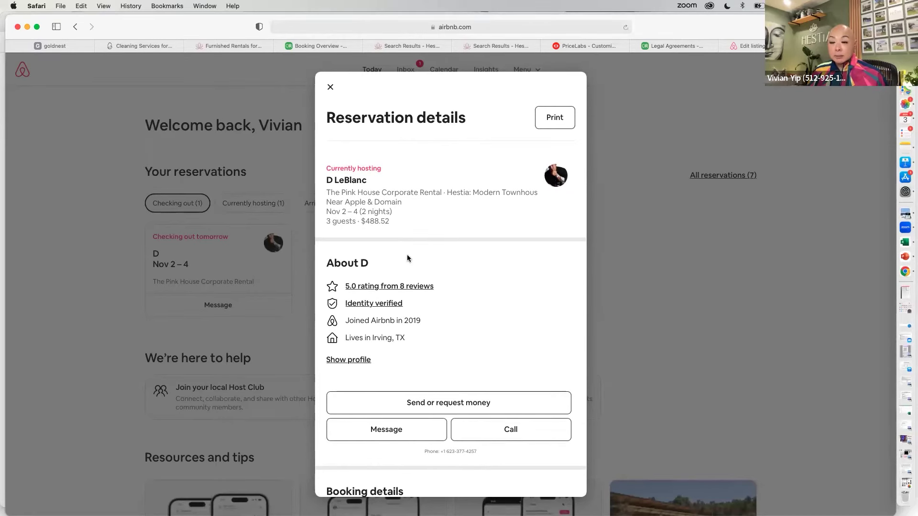
- Open the guest's message thread from the reservation and read the early check-in request and booking confirmation
click(396, 429)
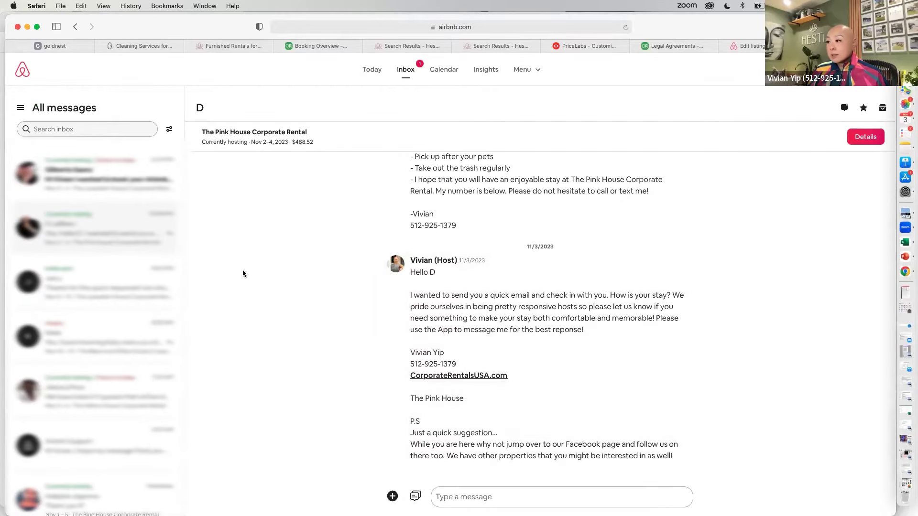
scroll(364, 313, up, 15)
drag(410, 226, 559, 232)
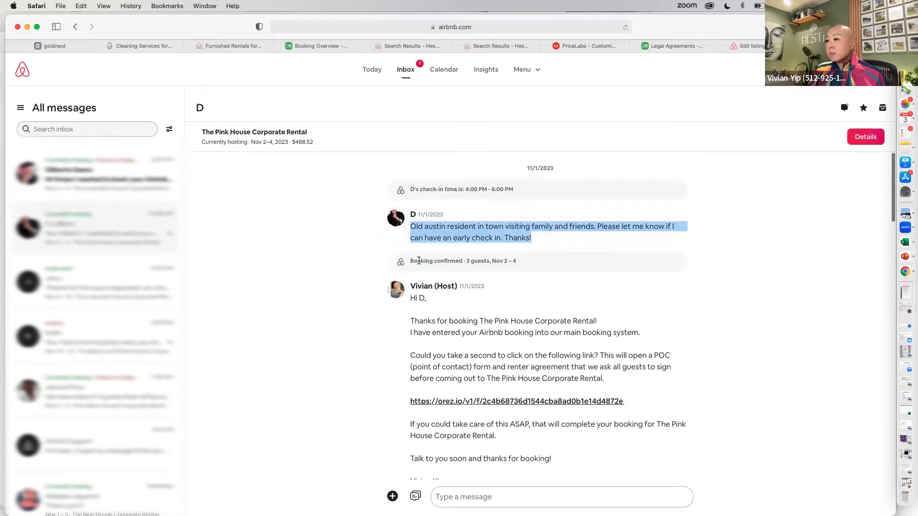
drag(418, 260, 543, 261)
click(546, 298)
scroll(546, 298, down, 4)
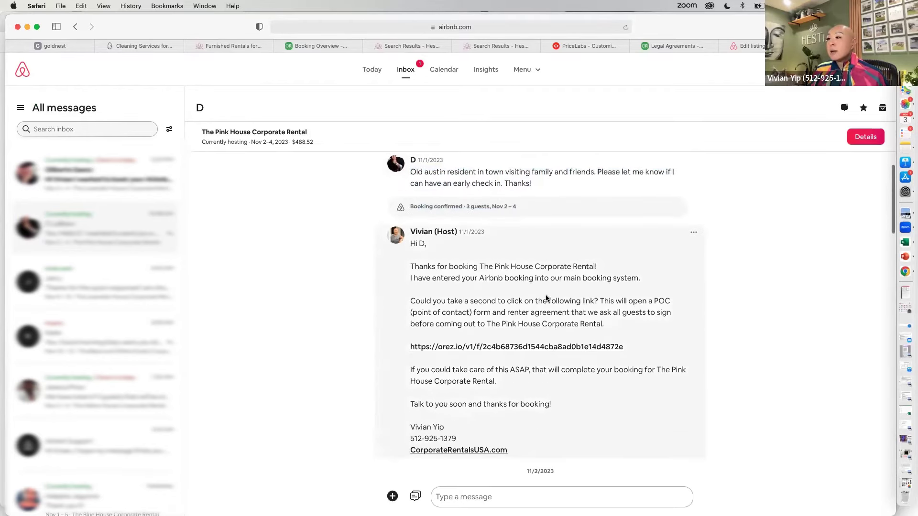
- Examine the host's message asking the guest to complete the point-of-contact form and renter agreement
triple_click(417, 207)
click(445, 211)
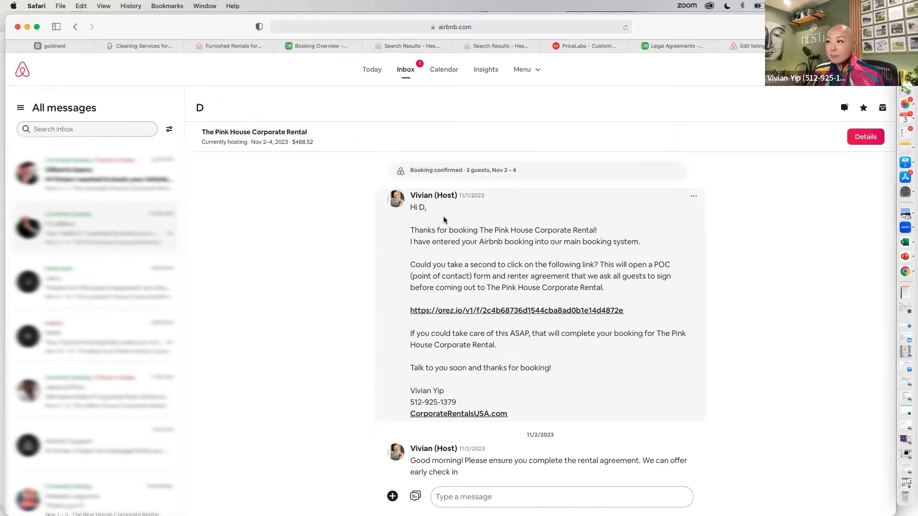
drag(424, 264, 629, 269)
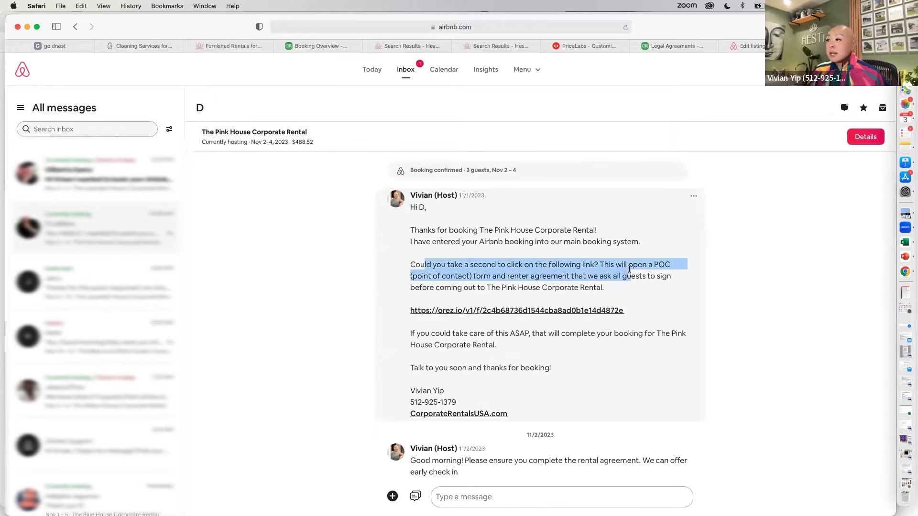
click(422, 263)
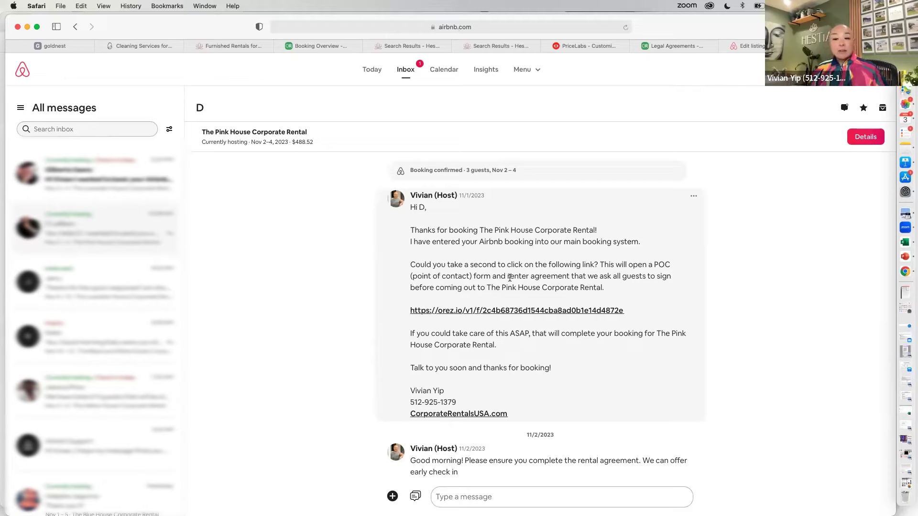
scroll(510, 278, down, 2)
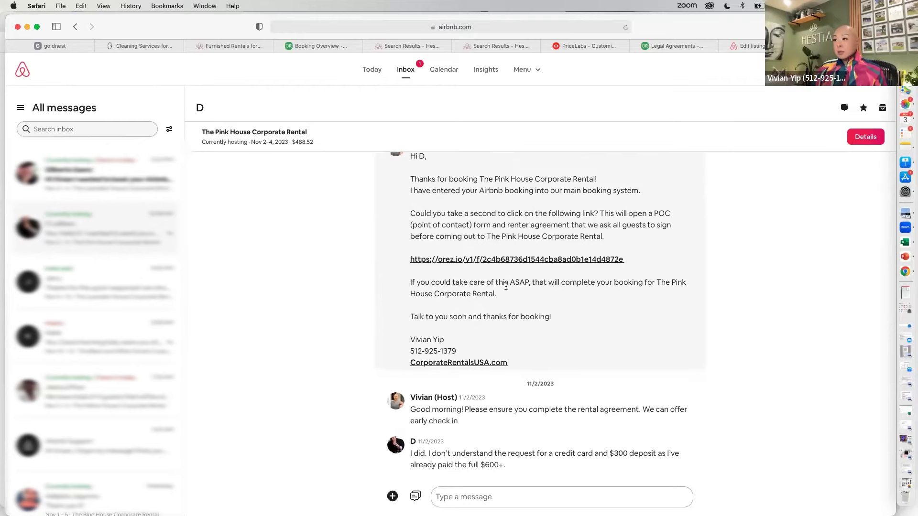
scroll(506, 287, up, 1)
key(super+r)
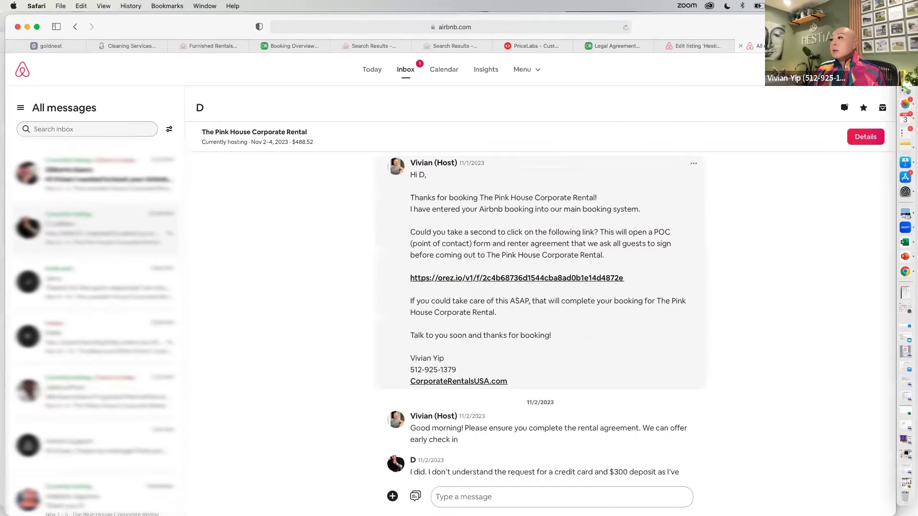
click(755, 45)
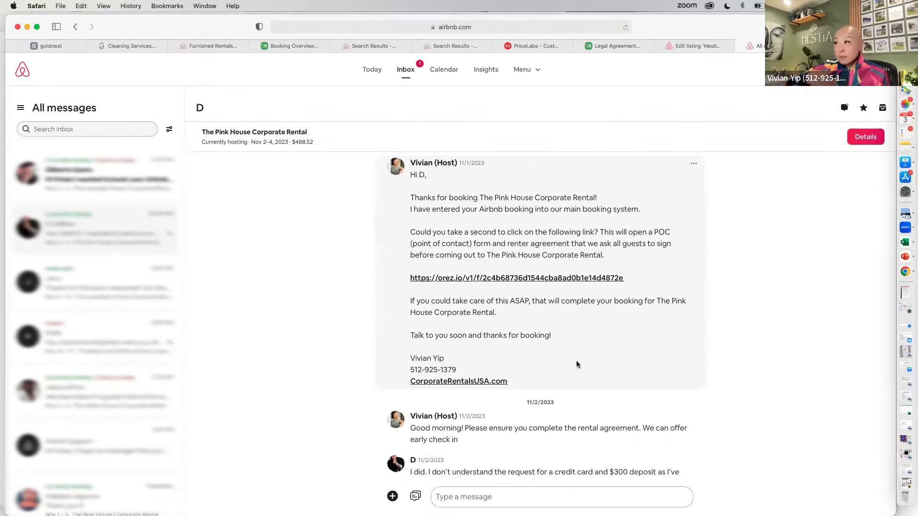
- Switch to OwnerRez, find the matching Pink House booking departing 11/4/2023, and open its signed Standard Mid Term Rental Agreement
click(618, 45)
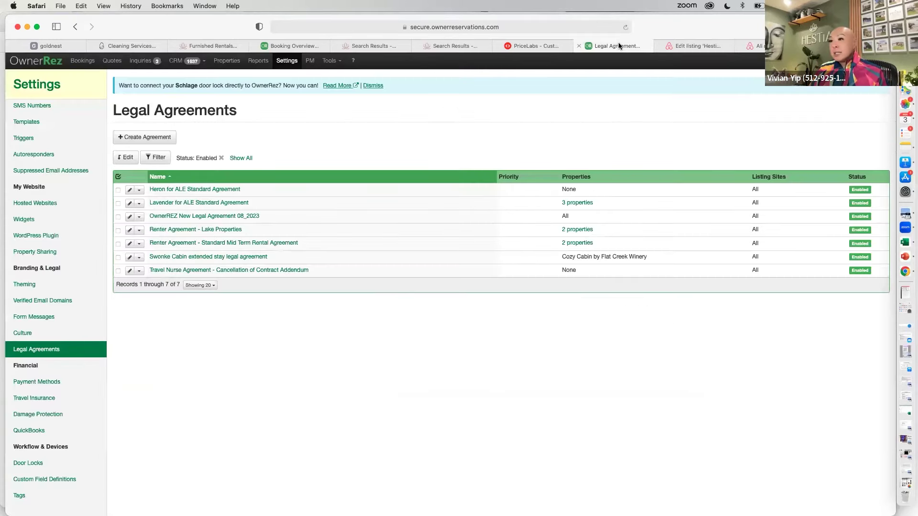
click(81, 62)
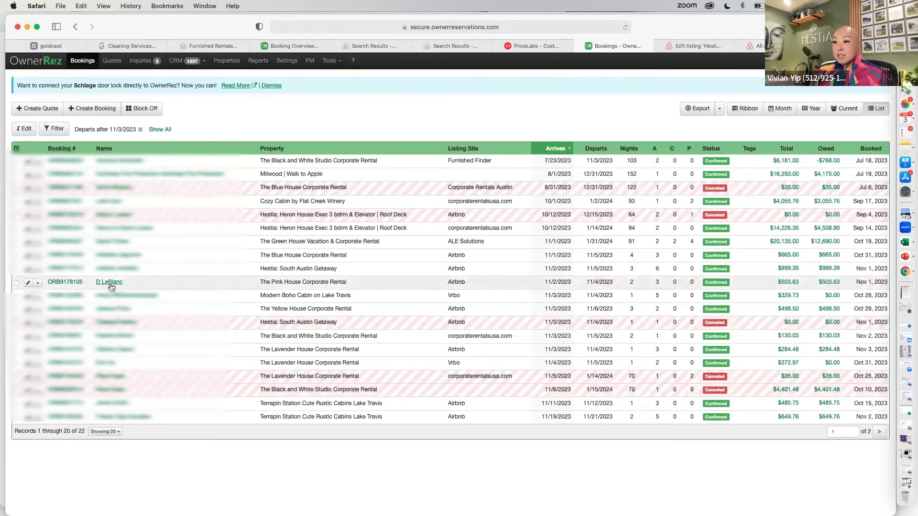
click(61, 283)
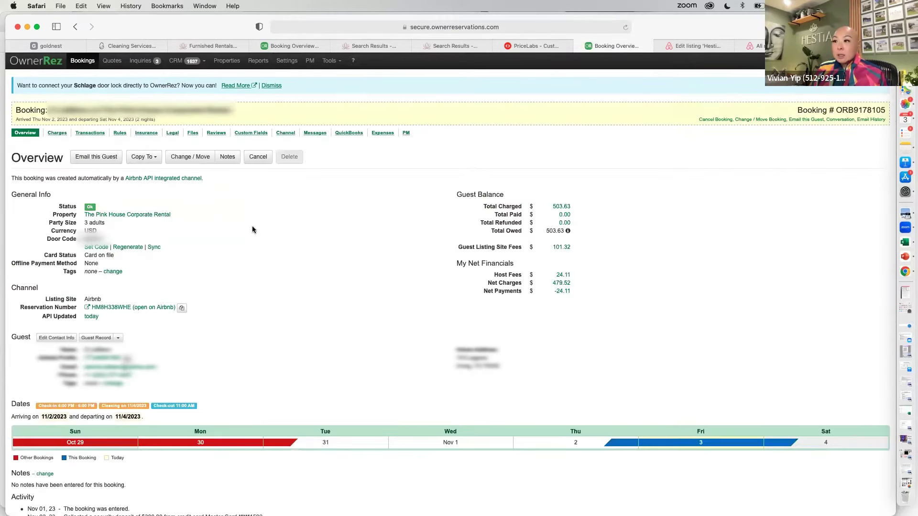
click(172, 133)
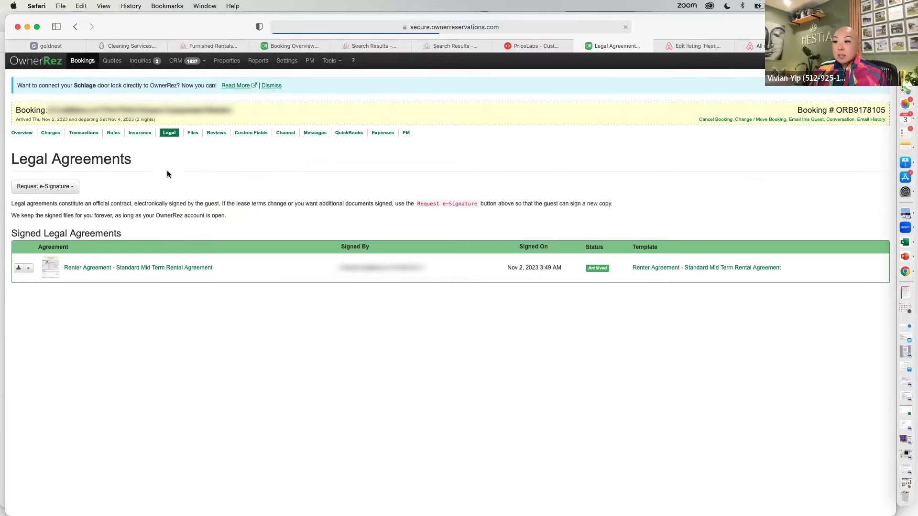
click(91, 267)
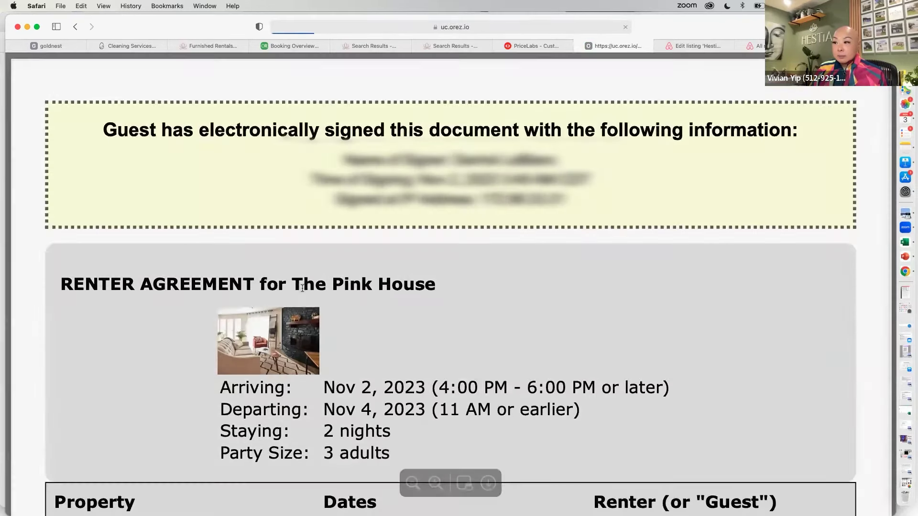
- Review the signed renter agreement's e-signature details and terms, and return to the booking's Legal Agreements page
drag(159, 100, 555, 131)
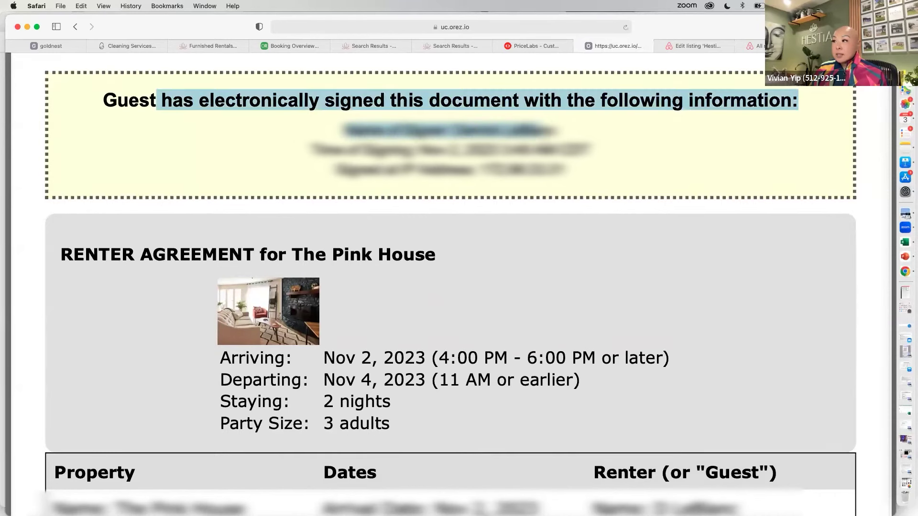
drag(337, 170, 600, 174)
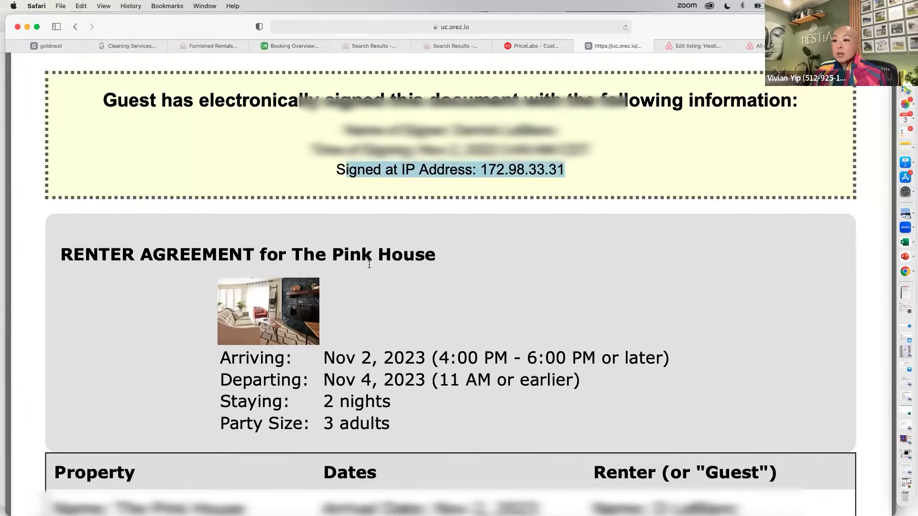
scroll(369, 252, down, 10)
scroll(369, 264, down, 15)
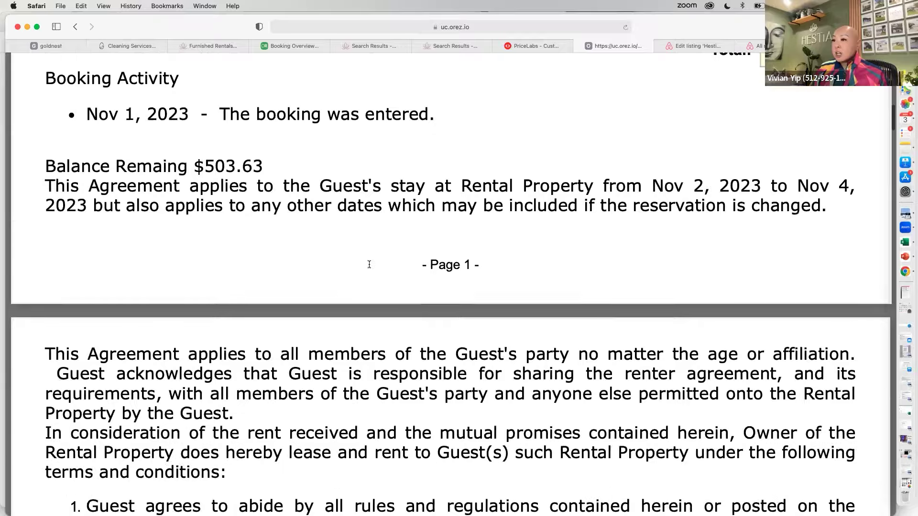
scroll(176, 150, down, 3)
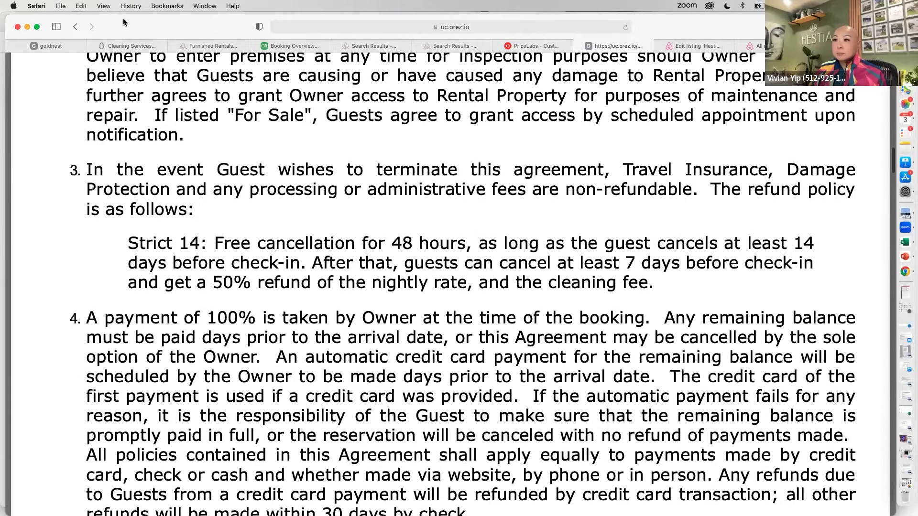
click(75, 26)
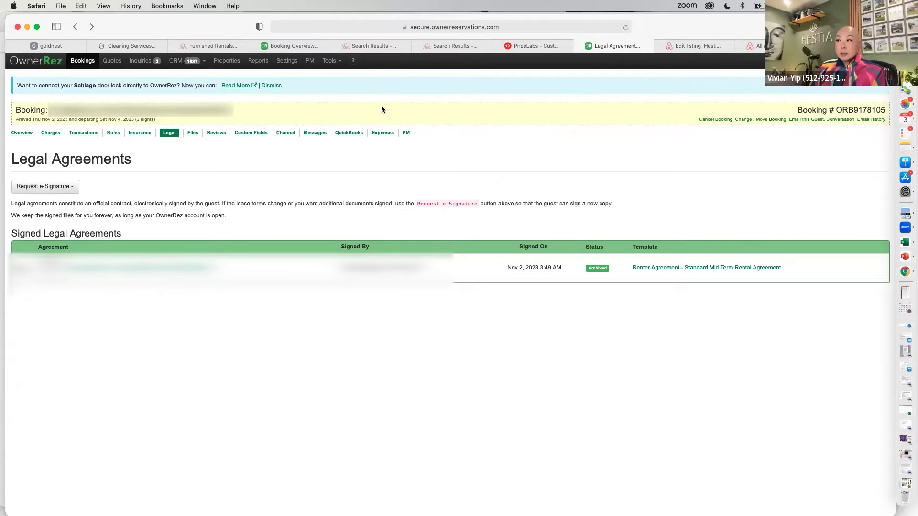
mouse_move(687, 52)
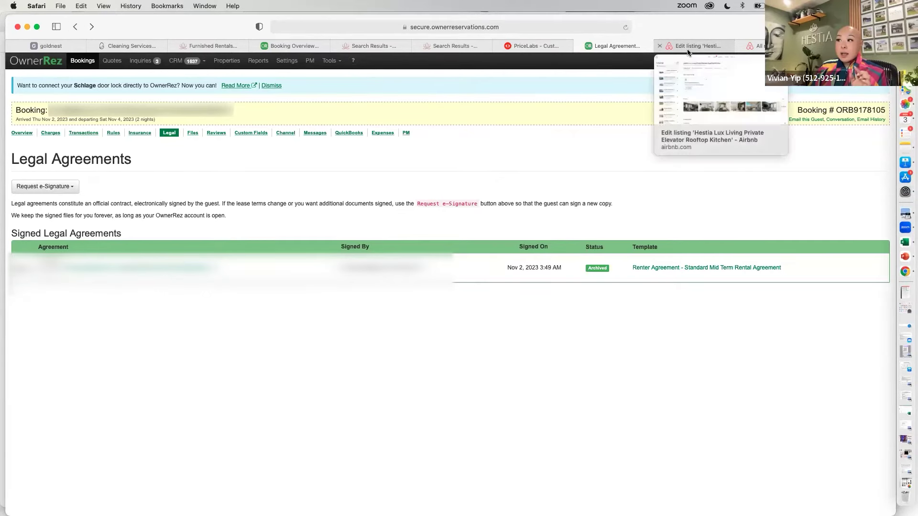
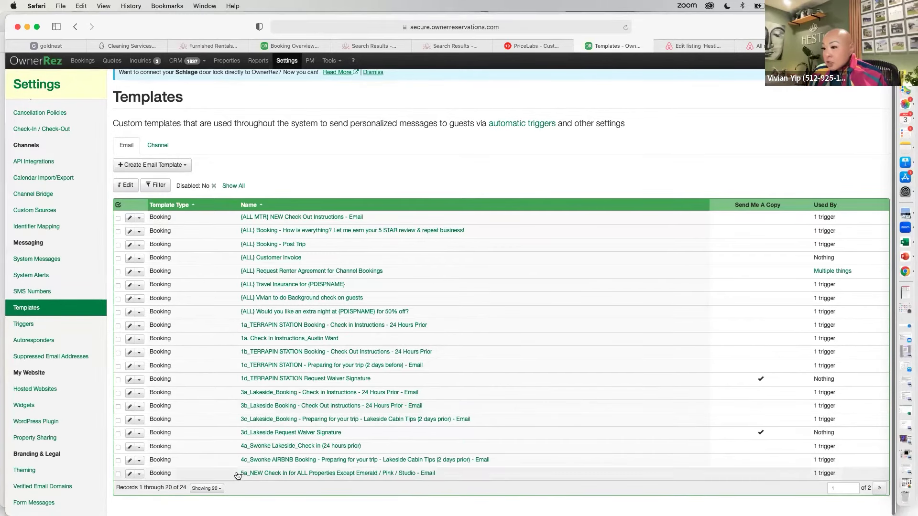
- Open the email template "5a_NEW Check In for ALL Properties Except Emerald / Pink / Studio - Email" and review its greeting, arrival field codes and insertable fields
click(367, 474)
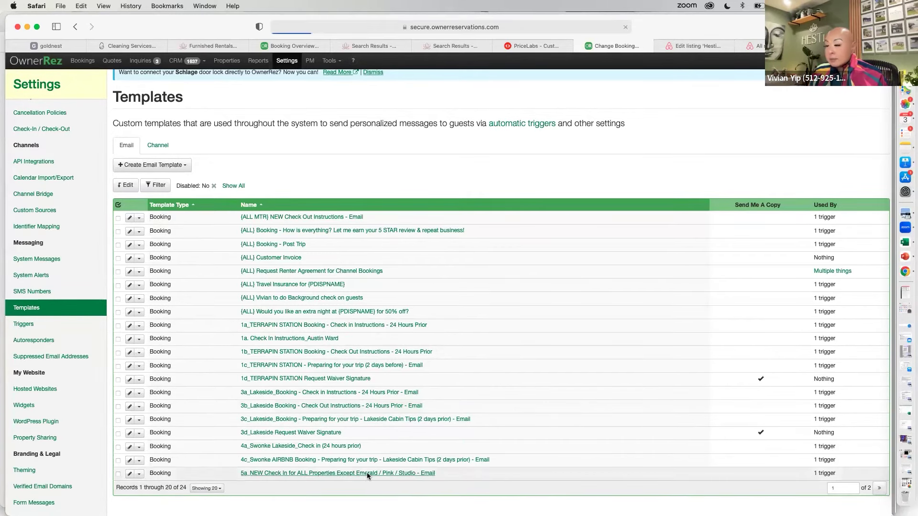
drag(116, 327, 286, 356)
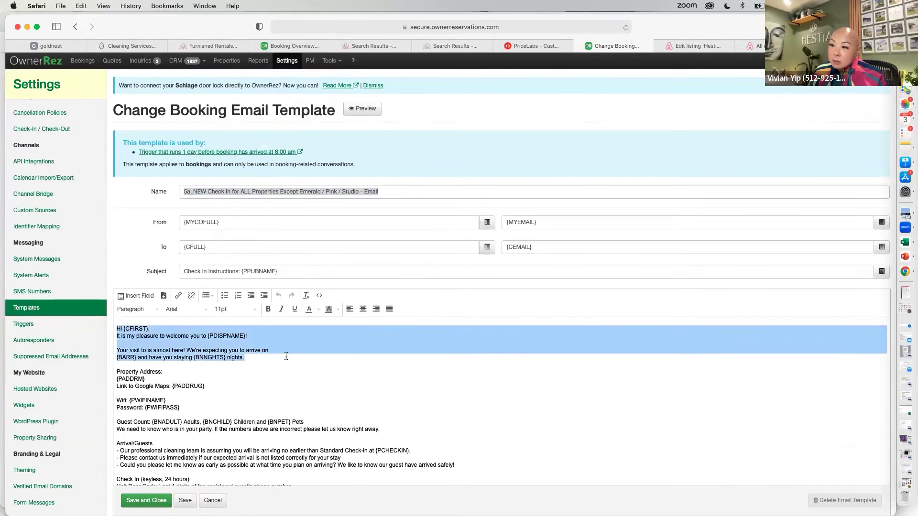
click(158, 364)
drag(116, 358, 250, 358)
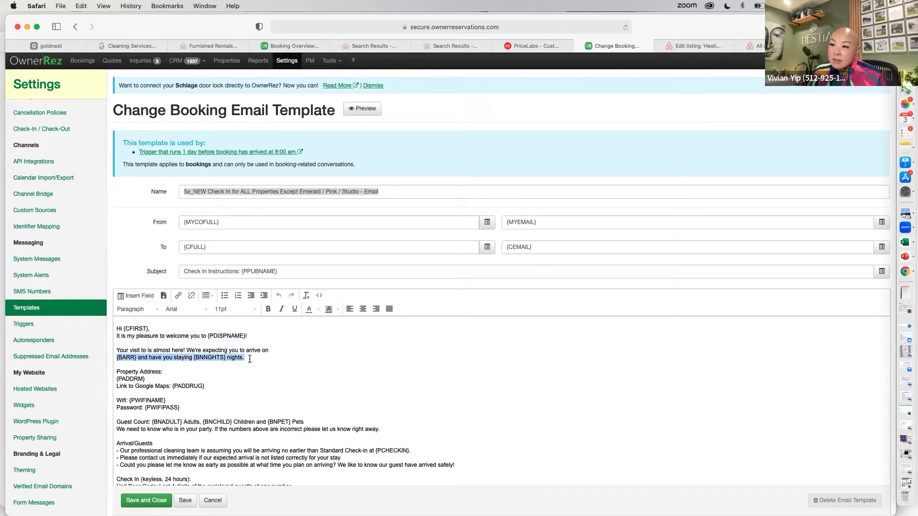
click(213, 369)
drag(117, 357, 146, 358)
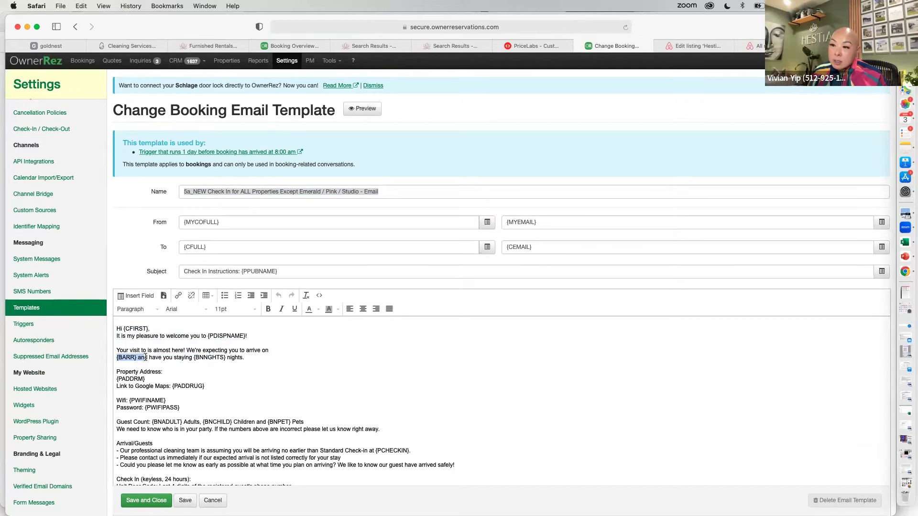
click(138, 295)
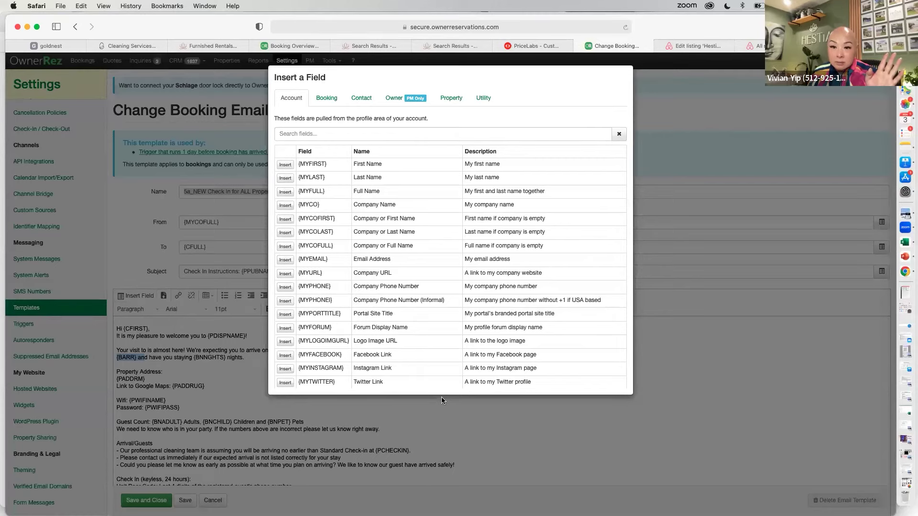
click(689, 159)
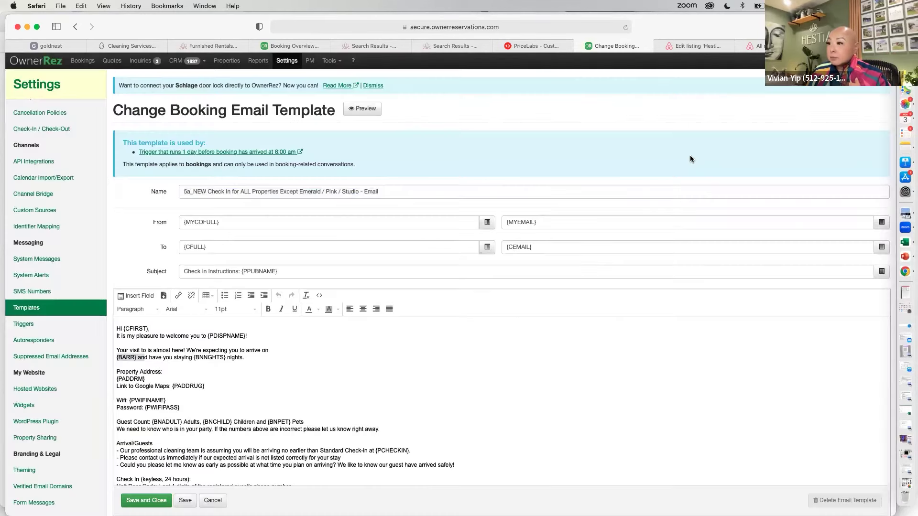
- Examine the Wi-Fi name, Wi-Fi password and guest count field codes in the check-in template's body
scroll(186, 350, down, 3)
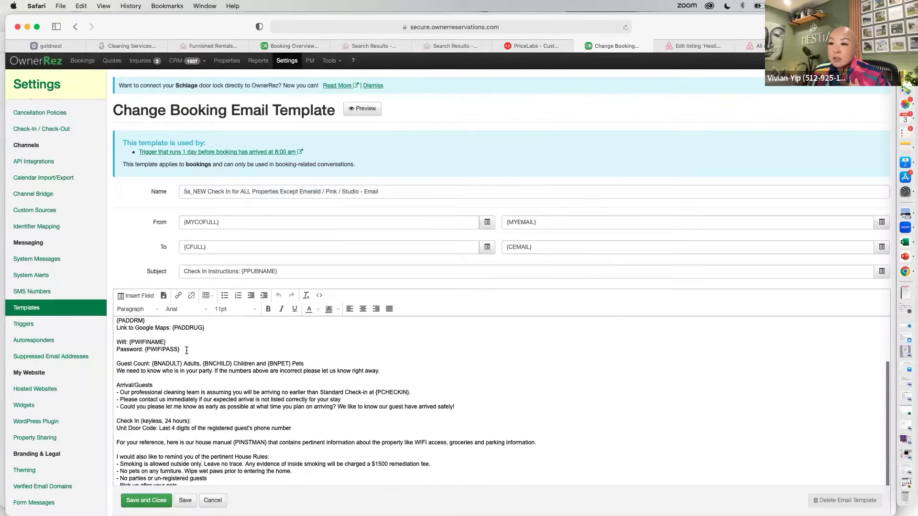
double_click(136, 339)
double_click(176, 349)
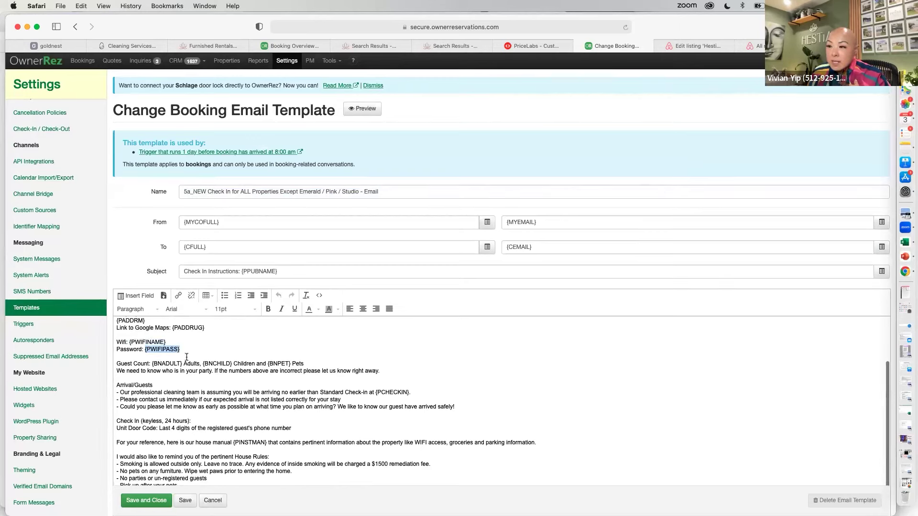
drag(127, 364, 309, 363)
click(199, 364)
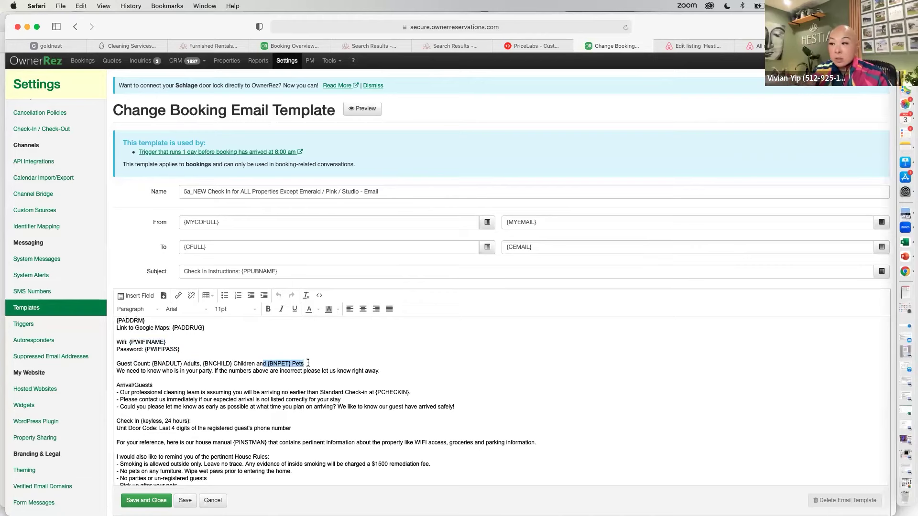
scroll(309, 363, down, 1)
scroll(308, 364, down, 1)
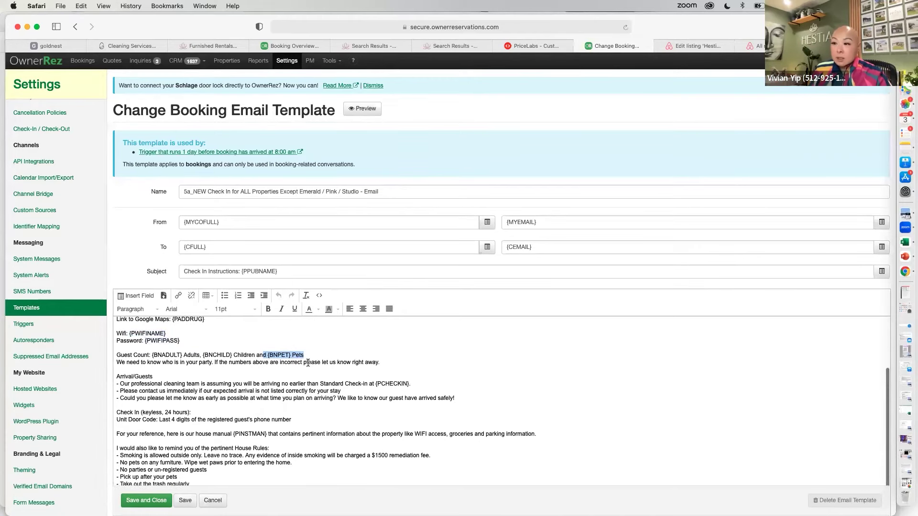
- Read the check-in template's house rules and examine the {PINSTMAN} house manual field code
click(236, 403)
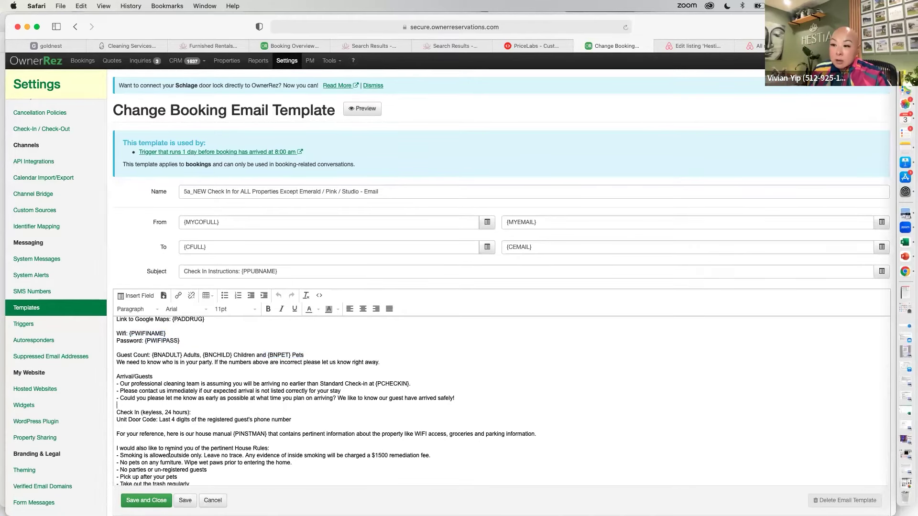
scroll(170, 453, down, 4)
drag(115, 354, 284, 388)
click(296, 394)
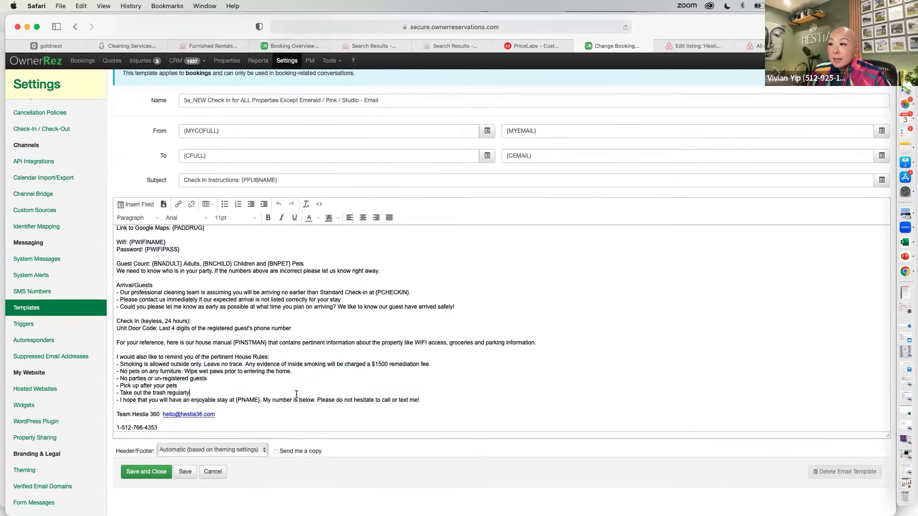
drag(232, 343, 274, 342)
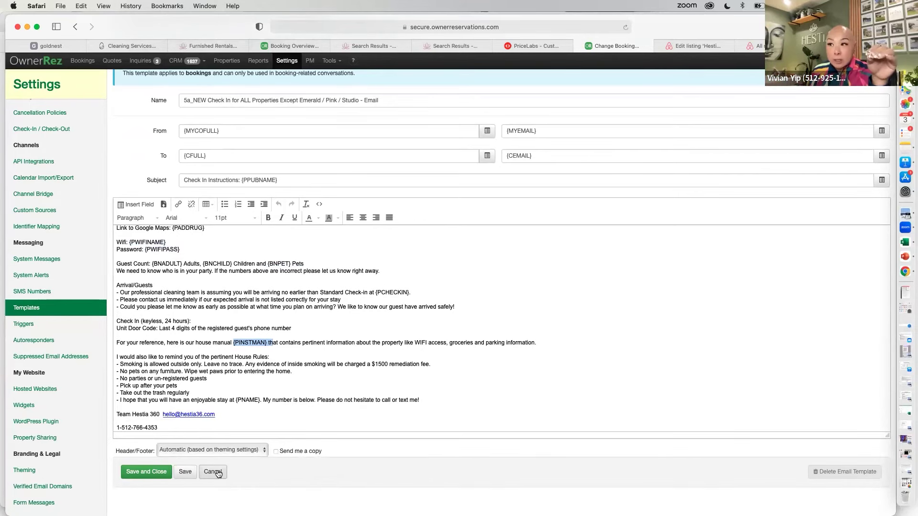
- Check which properties the email template's name covers and leave the template without saving
drag(206, 100, 385, 101)
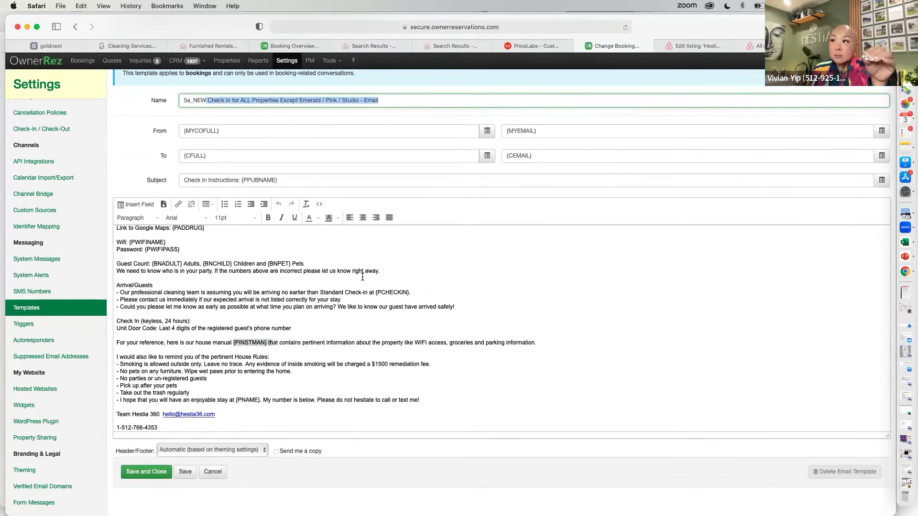
scroll(330, 348, up, 10)
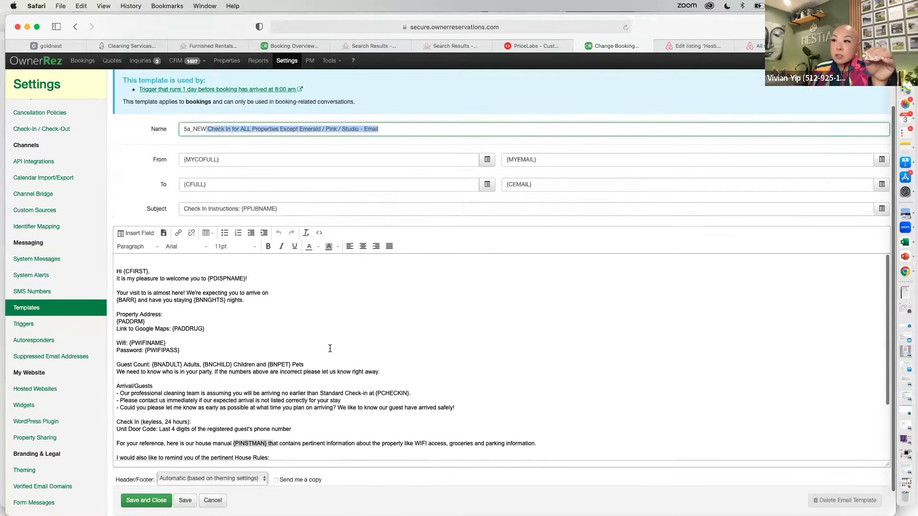
click(213, 500)
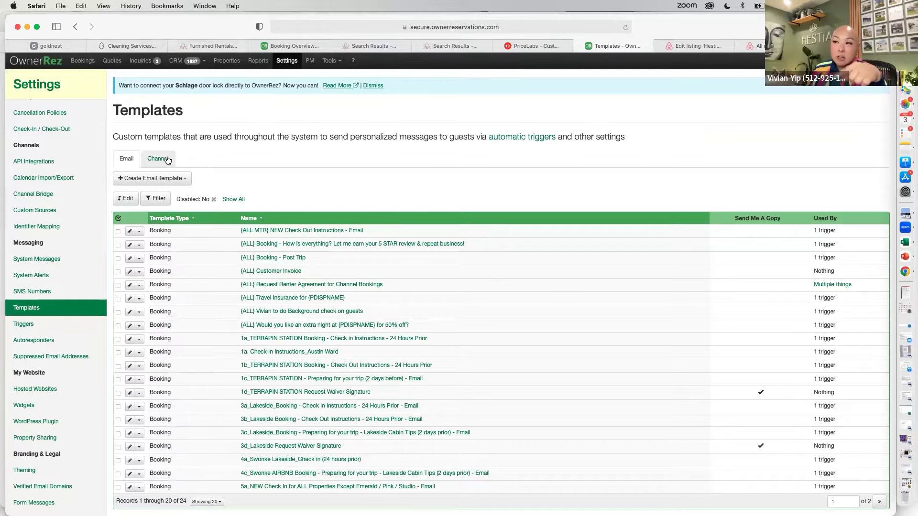
- Open the channel template "5a_NEW Check In for ALL Properties Except Emerald / Pink / Studio" and preview it with real booking data
click(167, 157)
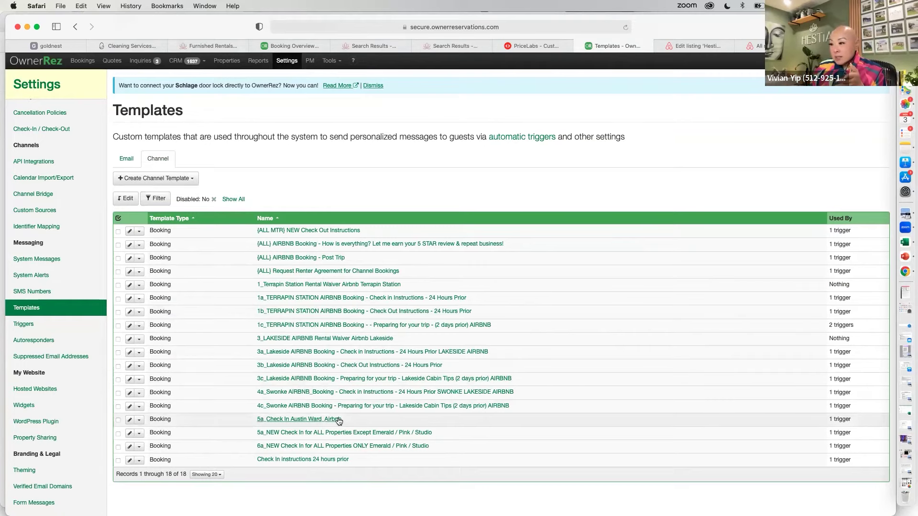
click(337, 436)
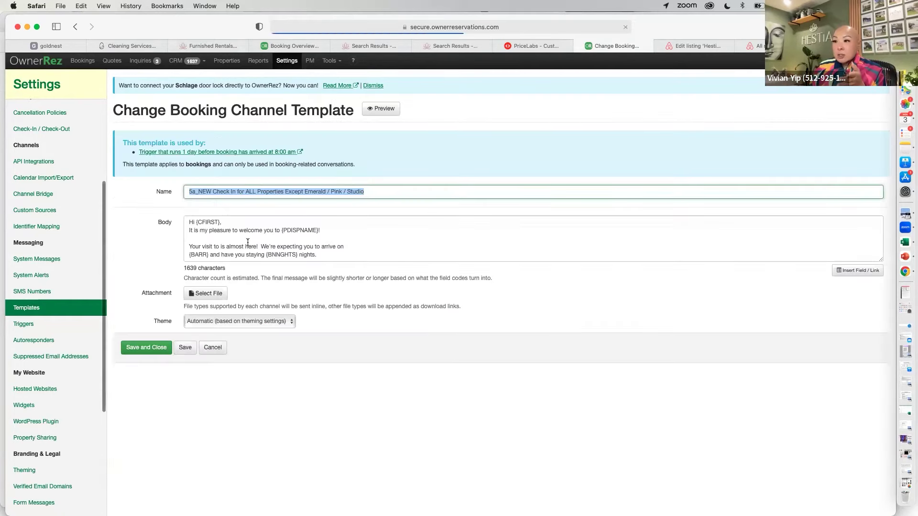
click(380, 108)
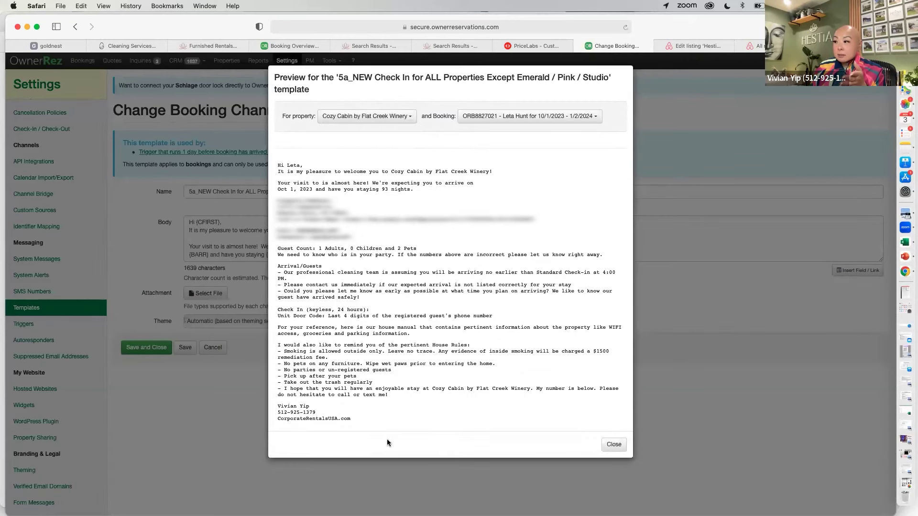
click(617, 446)
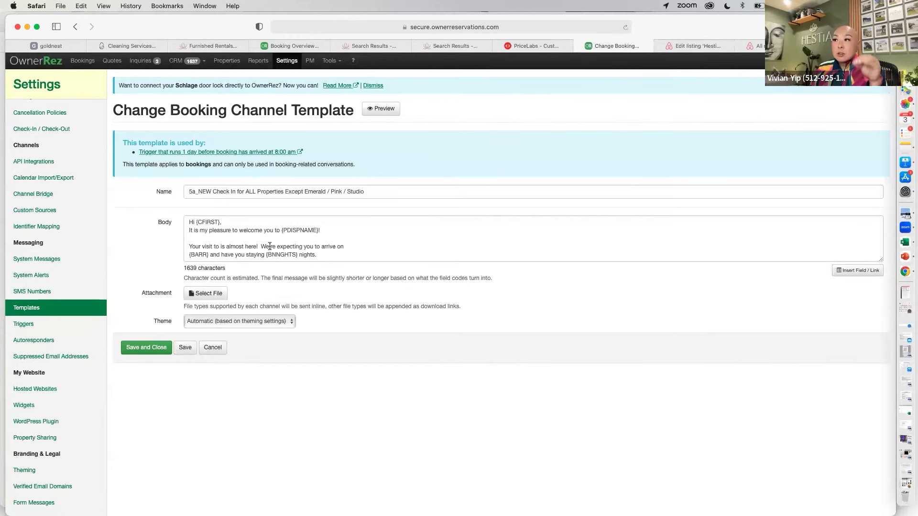
- Open the Triggers settings and the Airbnb trigger that sends the 5a_NEW Check In template by channel message
click(288, 61)
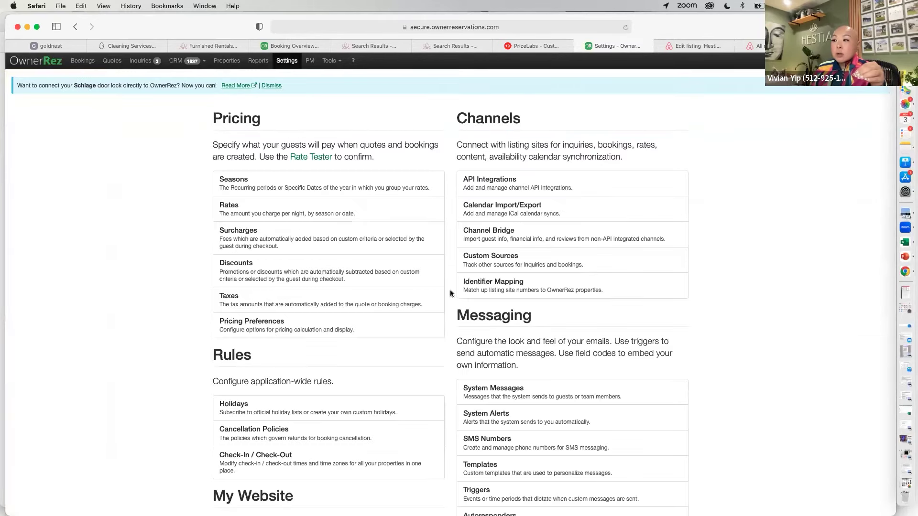
scroll(477, 342, down, 5)
click(477, 340)
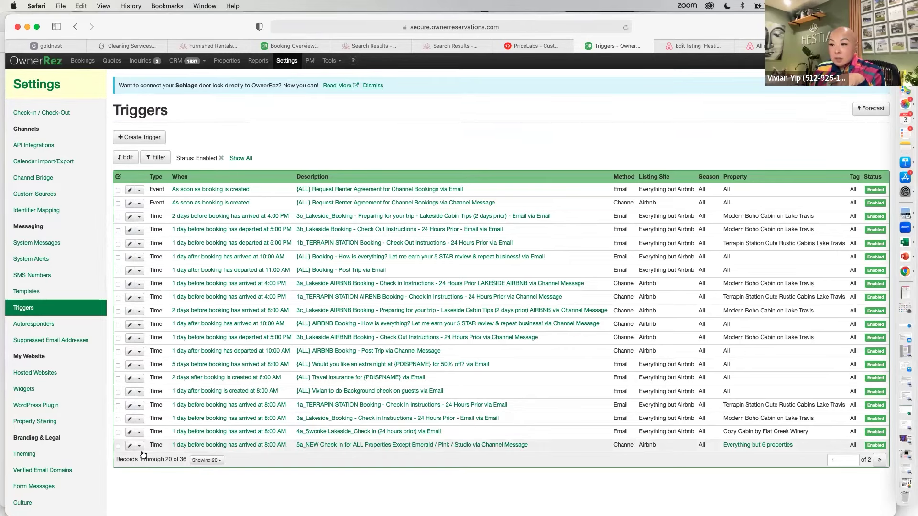
click(129, 446)
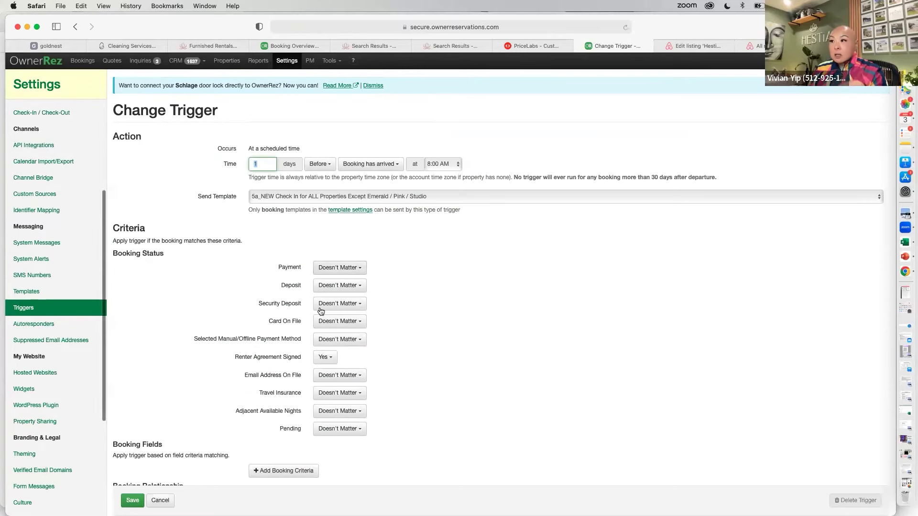
- Examine the trigger's scheduled time, the template it sends and its Renter Agreement Signed criterion
drag(253, 146, 308, 148)
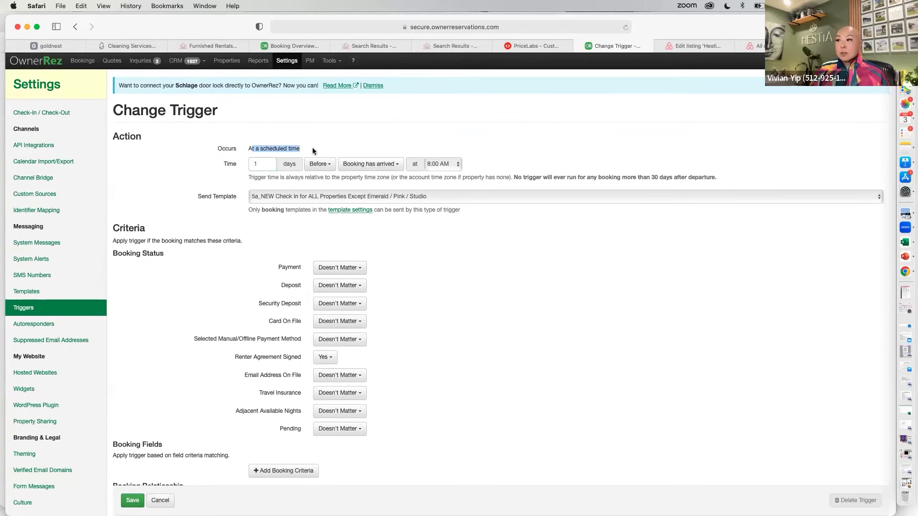
click(312, 147)
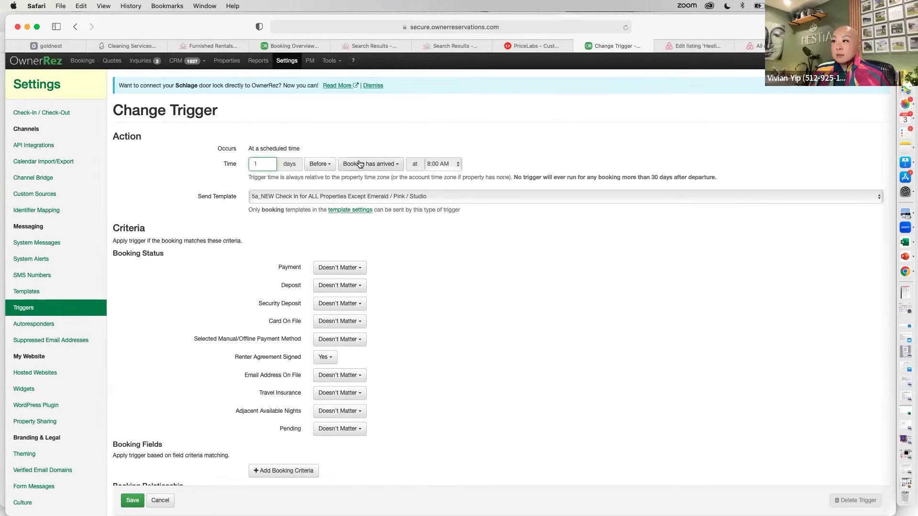
click(279, 196)
click(279, 195)
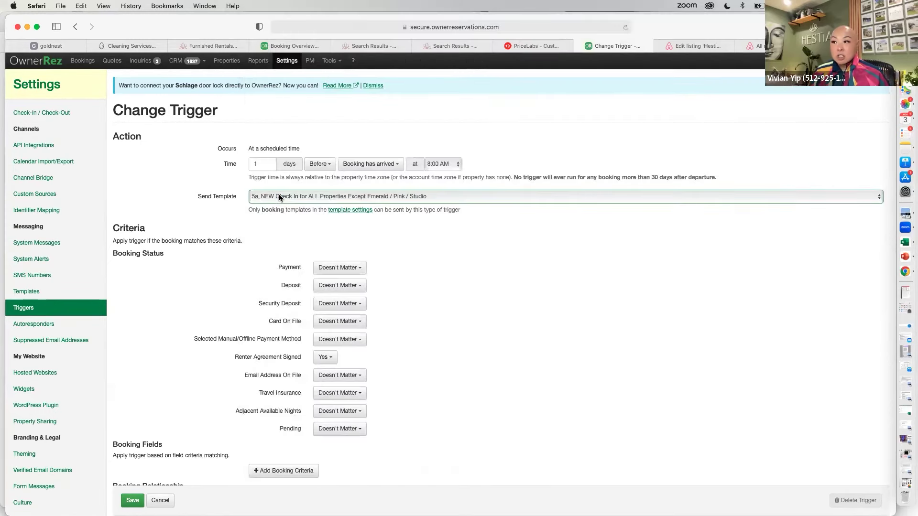
scroll(437, 275, down, 5)
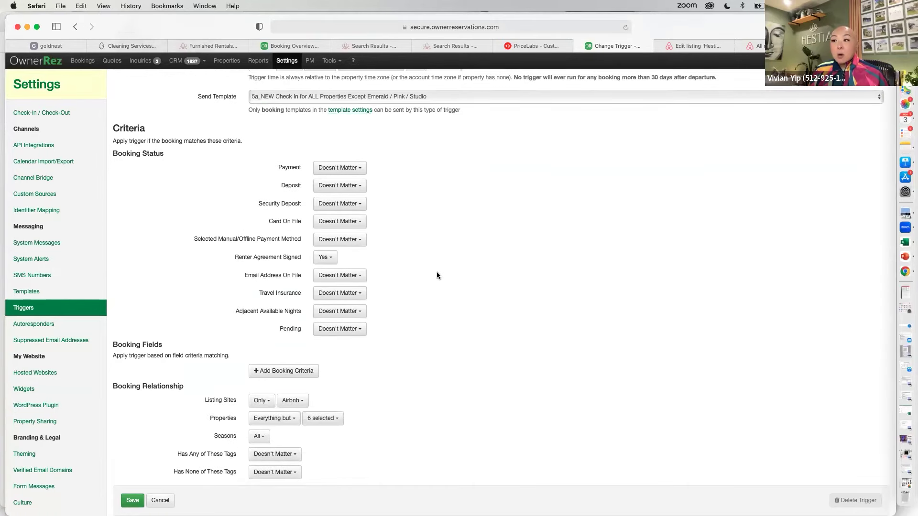
drag(234, 256, 301, 257)
click(453, 291)
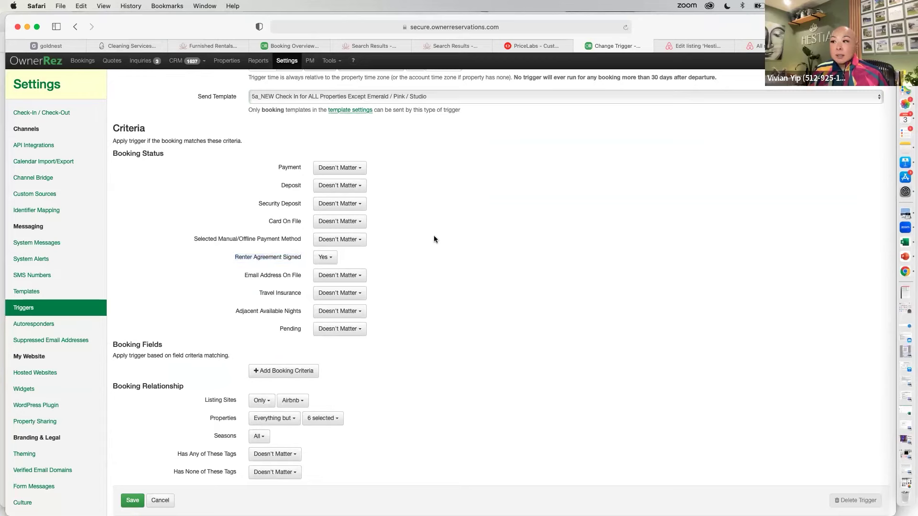
- Set the trigger's Security Deposit criterion to Reserved
click(340, 205)
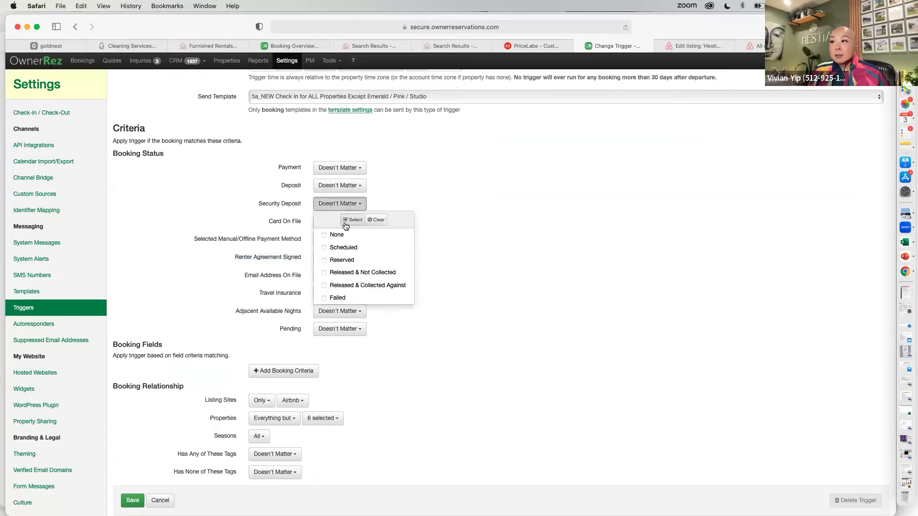
click(341, 260)
click(466, 264)
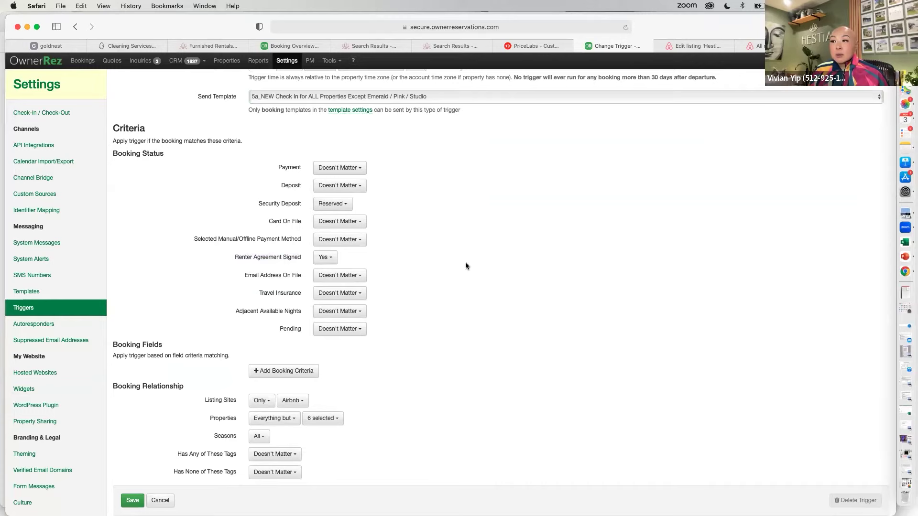
- Check the trigger's listing site, excluded properties and retry options, and leave the trigger without saving
scroll(467, 266, down, 5)
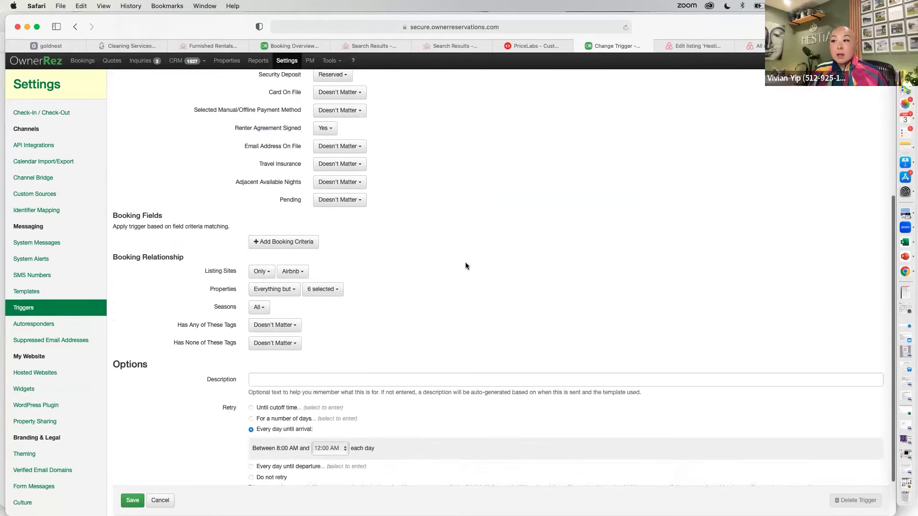
scroll(465, 265, down, 2)
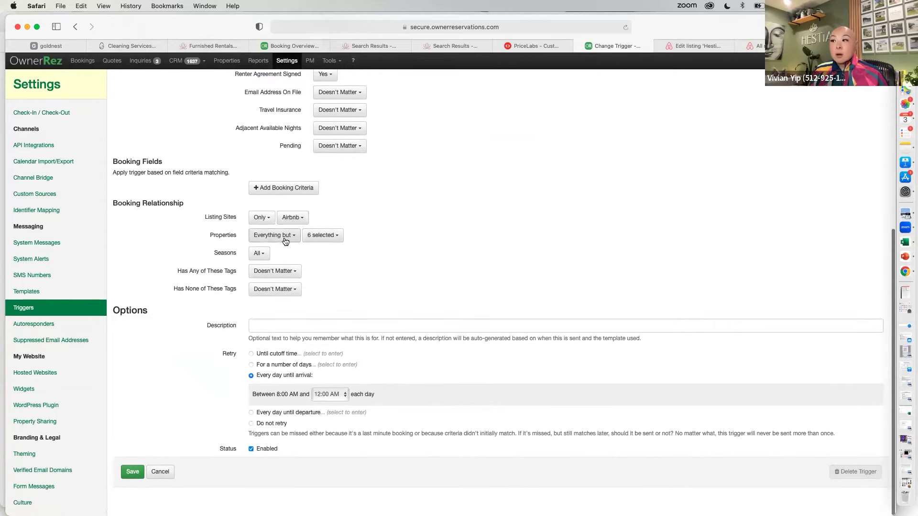
click(322, 236)
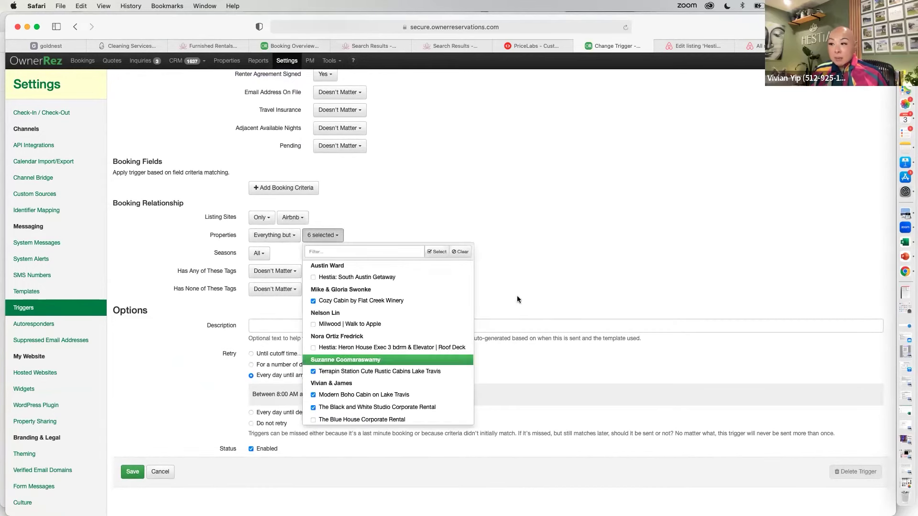
click(535, 280)
scroll(535, 280, down, 1)
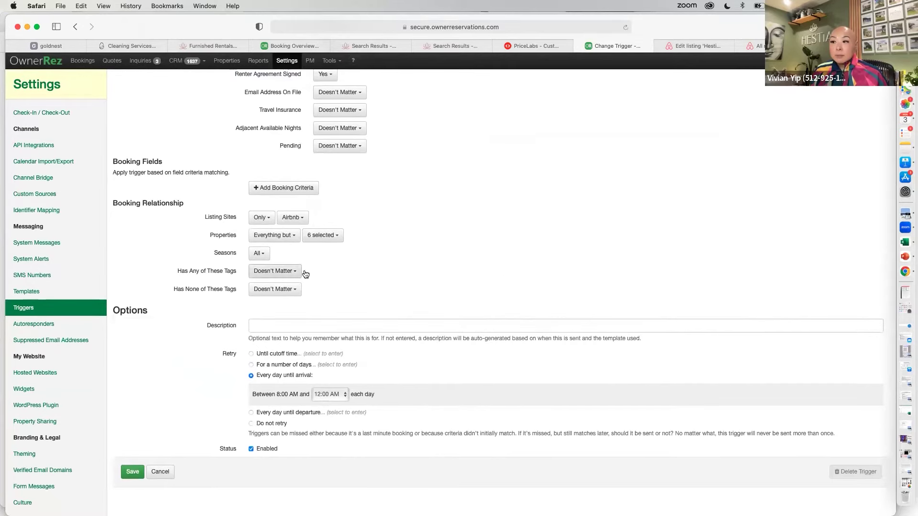
scroll(306, 274, up, 6)
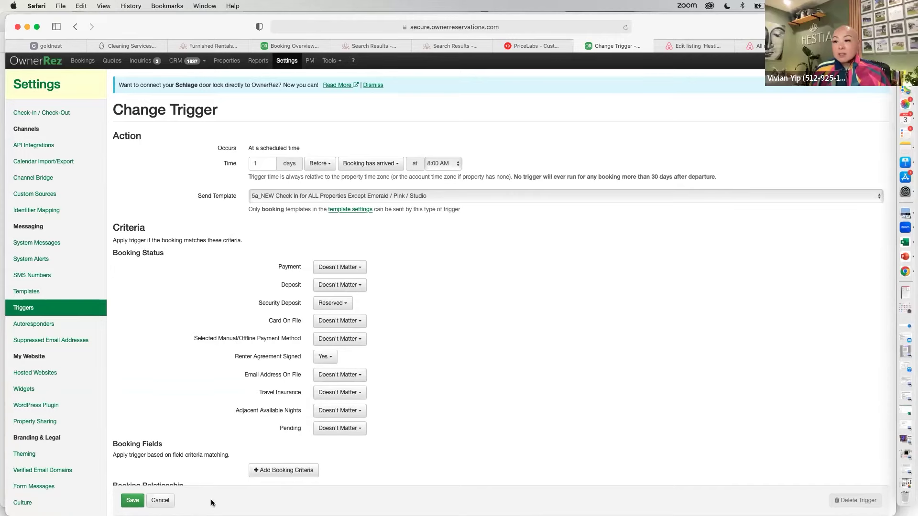
click(160, 500)
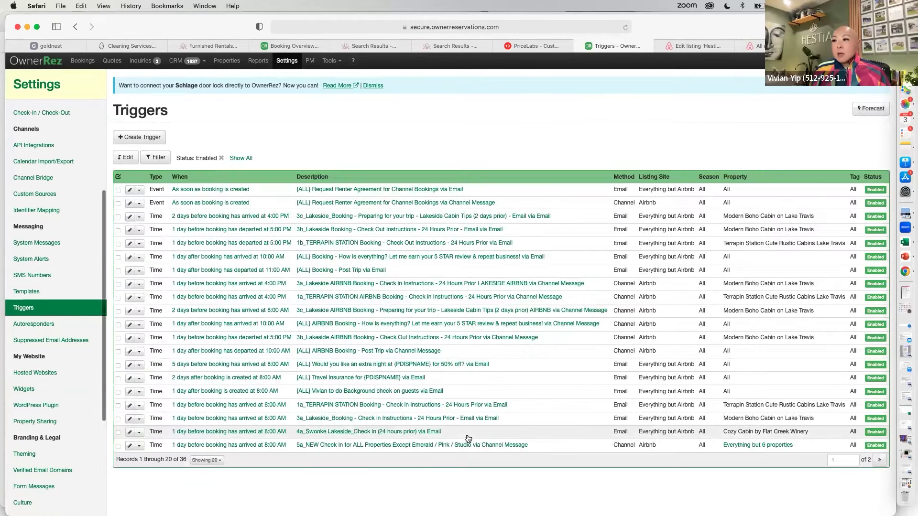
- Open the Door Locks integrations under Workflow & Devices in the account settings
click(78, 61)
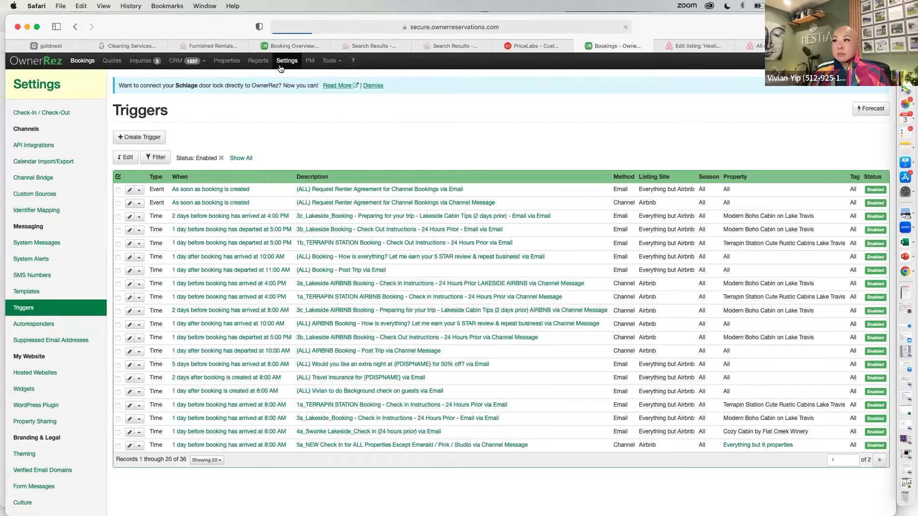
click(290, 62)
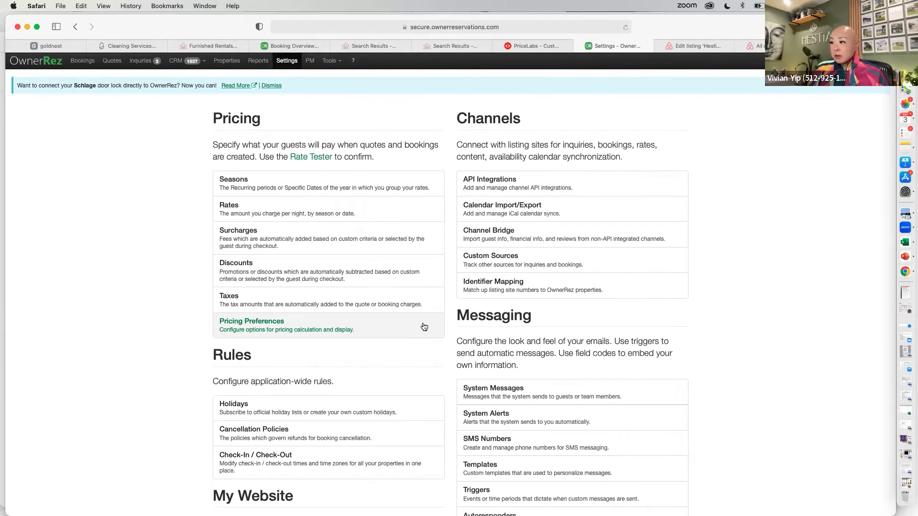
scroll(424, 327, down, 10)
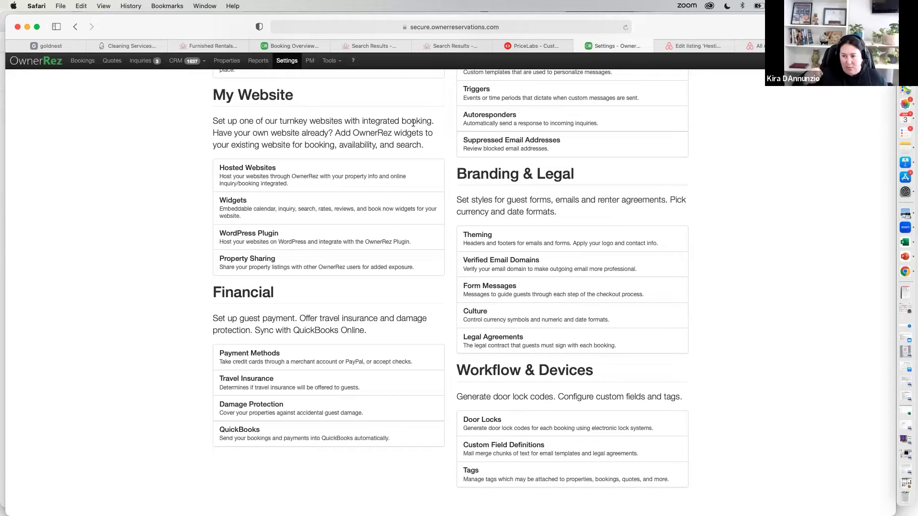
key(super+shift+h)
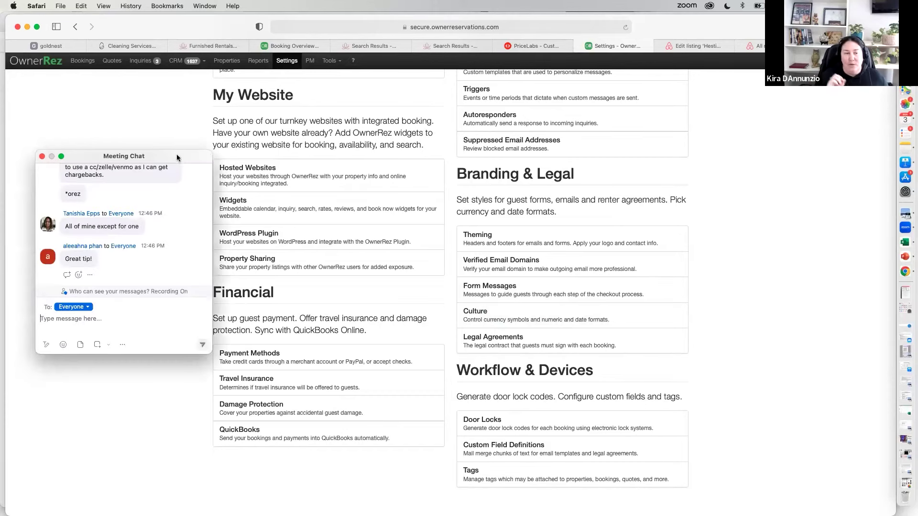
key(super+shift+h)
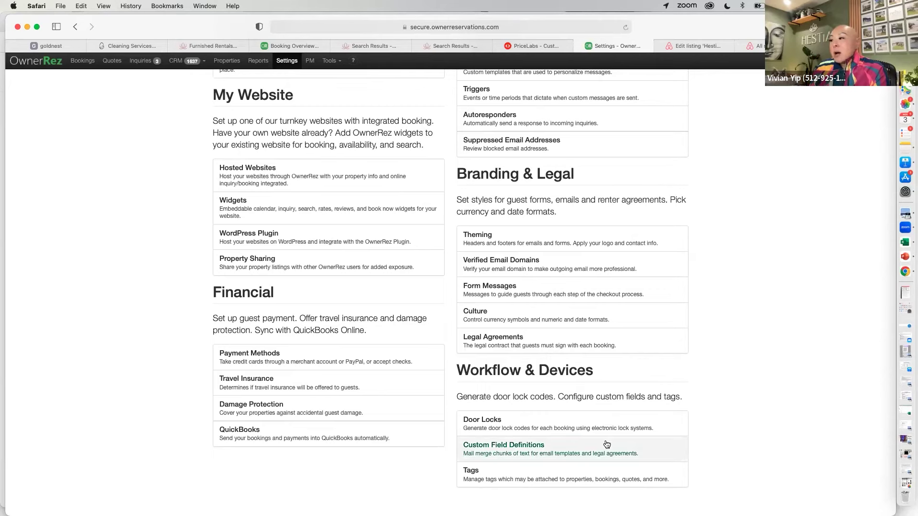
click(511, 428)
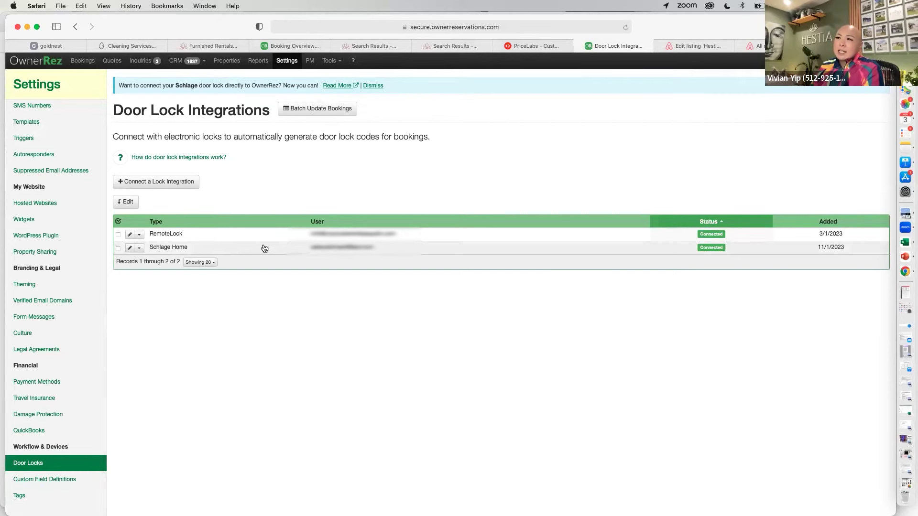
- Open the Airbnb booking for The Pink House Corporate Rental, check its door code and overview, and return to the bookings list
click(82, 60)
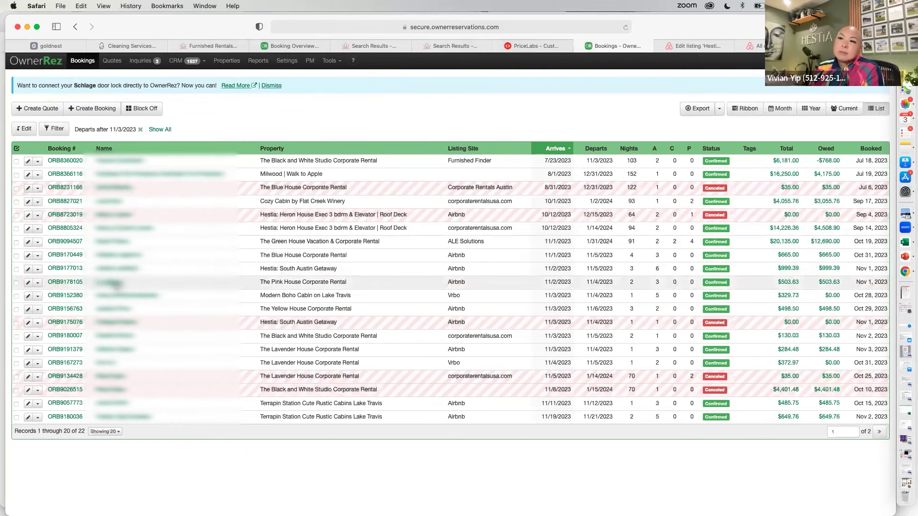
click(115, 284)
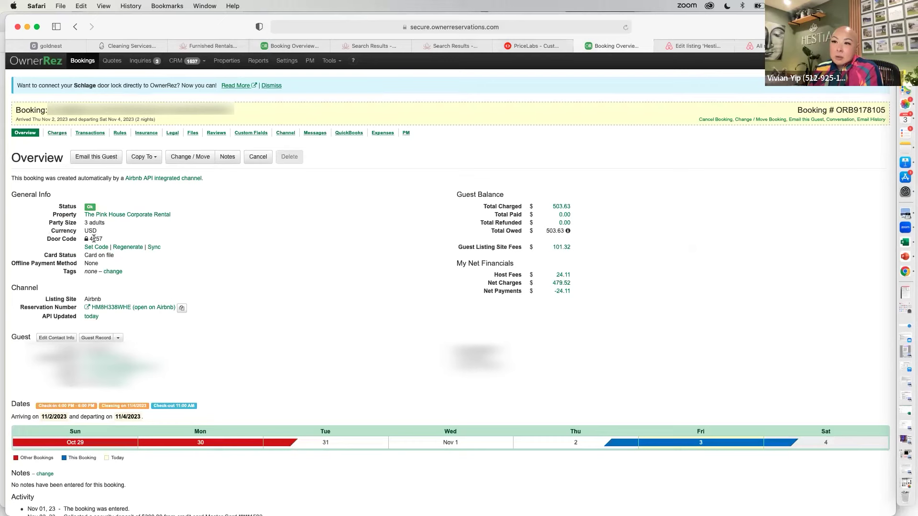
drag(90, 238, 97, 238)
click(136, 379)
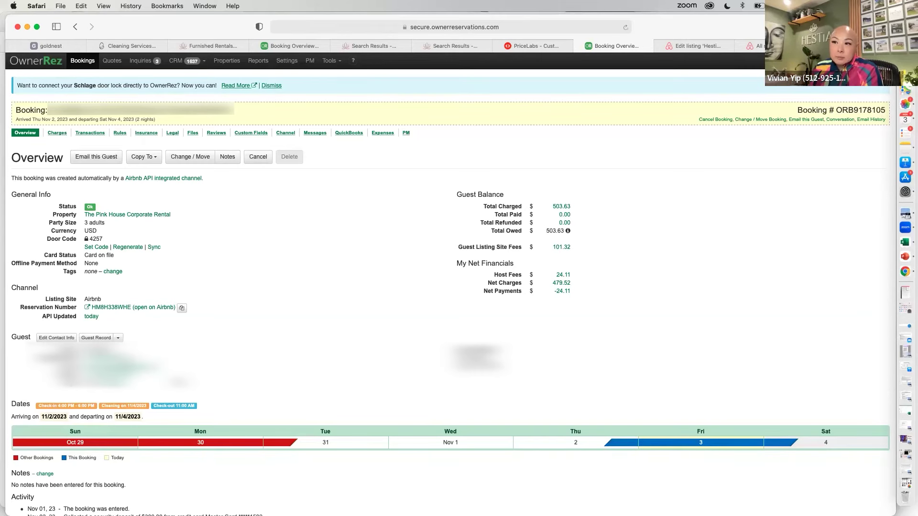
scroll(177, 381, down, 1)
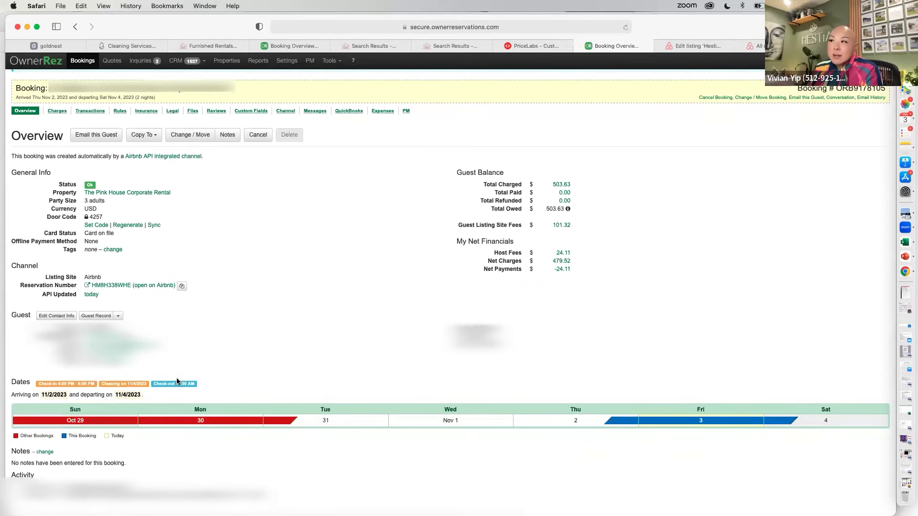
scroll(237, 233, down, 1)
scroll(237, 232, up, 1)
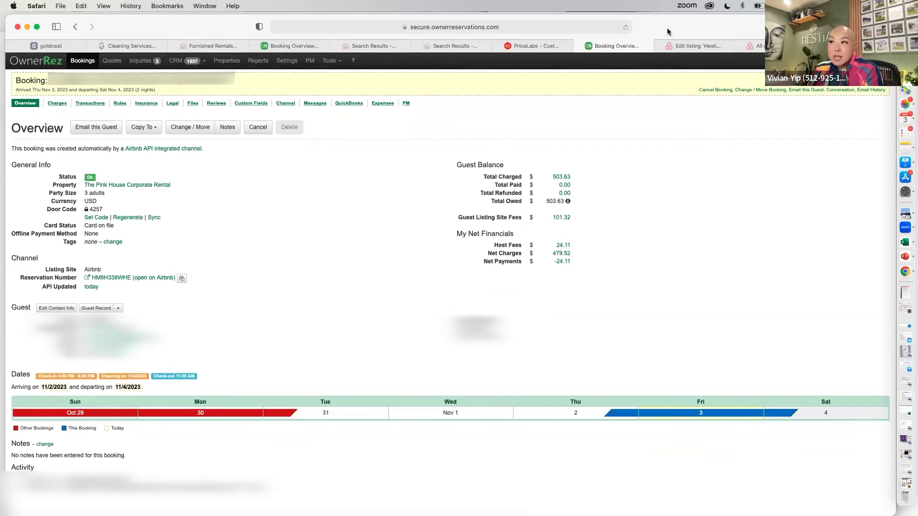
click(82, 61)
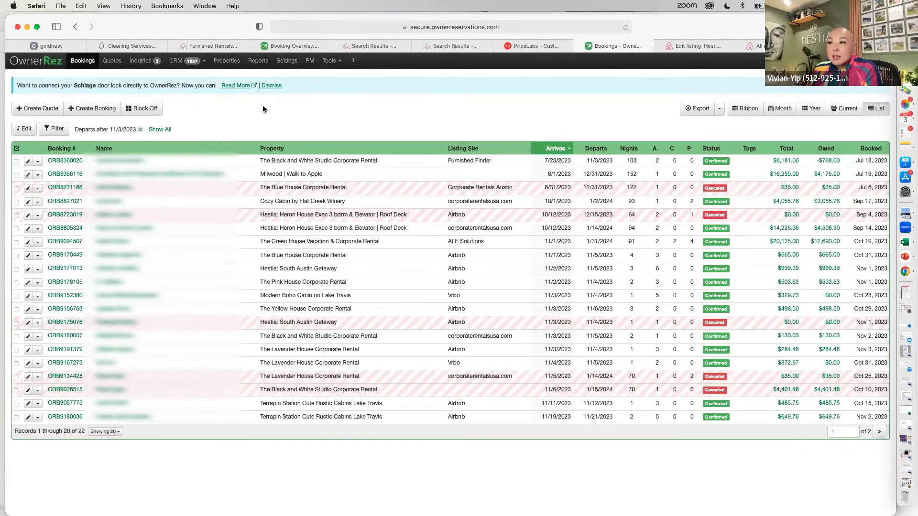
- Return to the Door Locks settings and open the list of lock integrations that can be connected
click(289, 46)
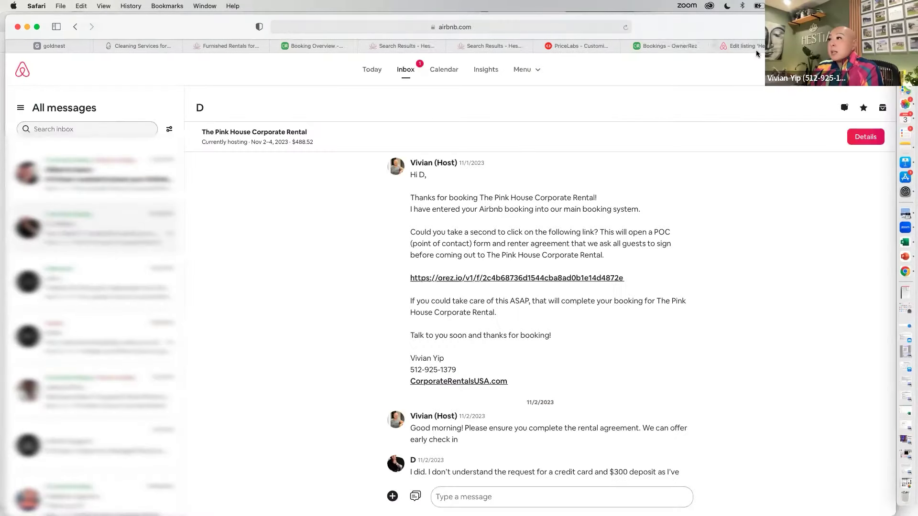
click(678, 46)
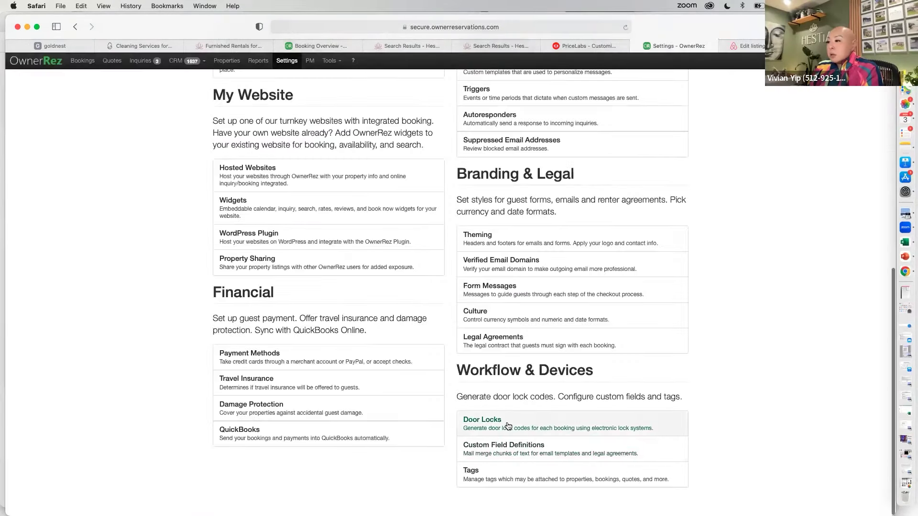
click(180, 180)
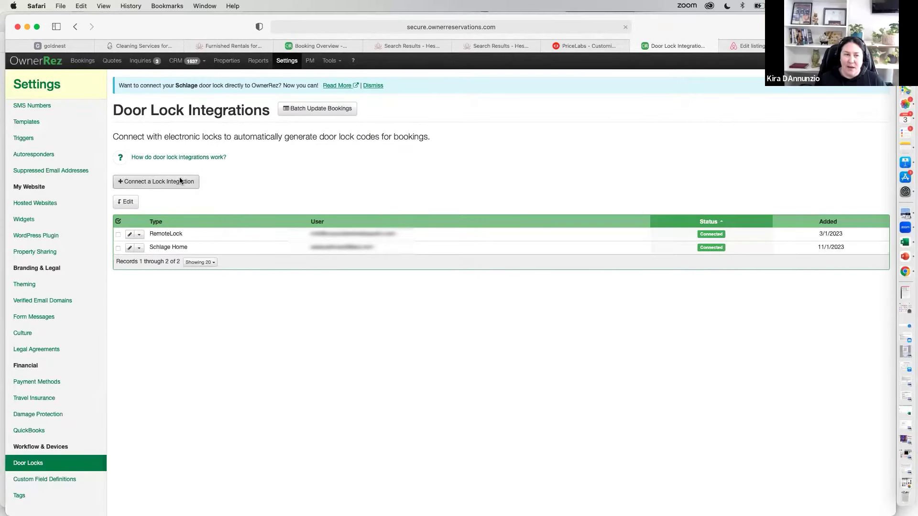
scroll(753, 262, down, 2)
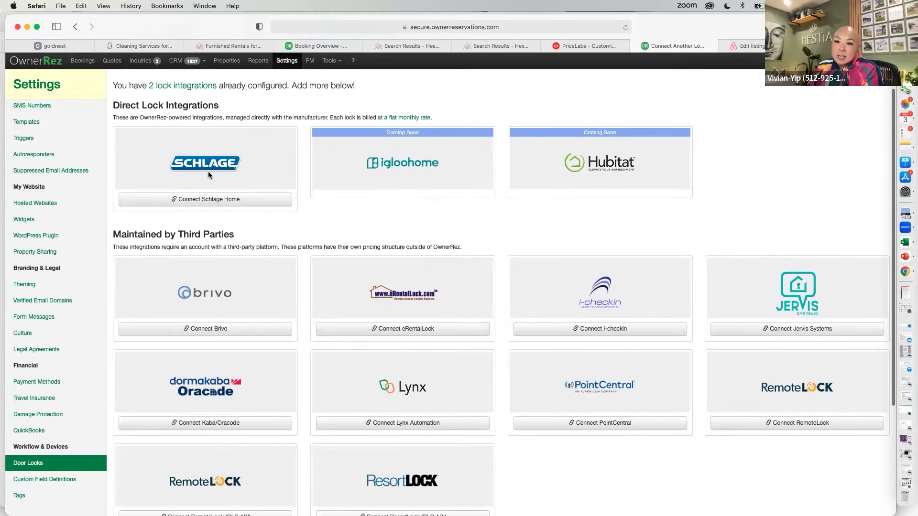
scroll(208, 171, up, 1)
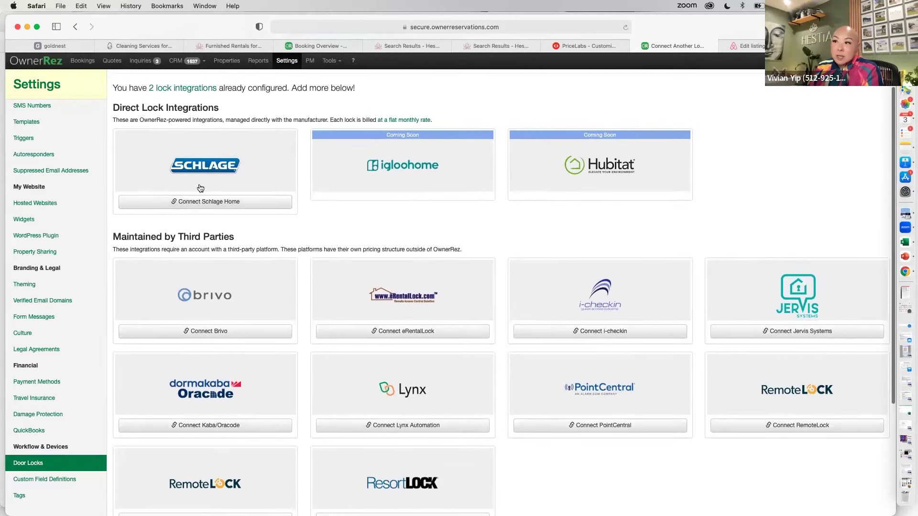
- Start connecting Schlage Home to read the notice about the monthly cost per lock, and cancel the connection
click(227, 204)
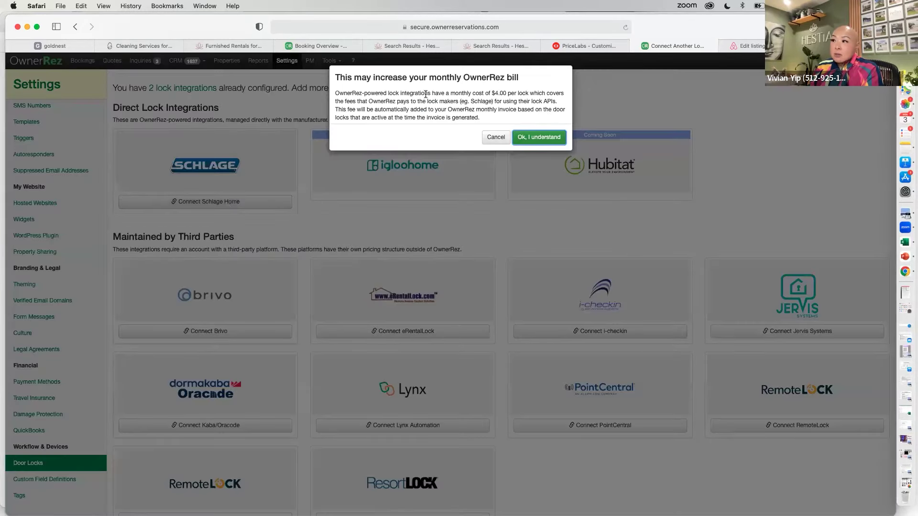
drag(352, 92, 524, 101)
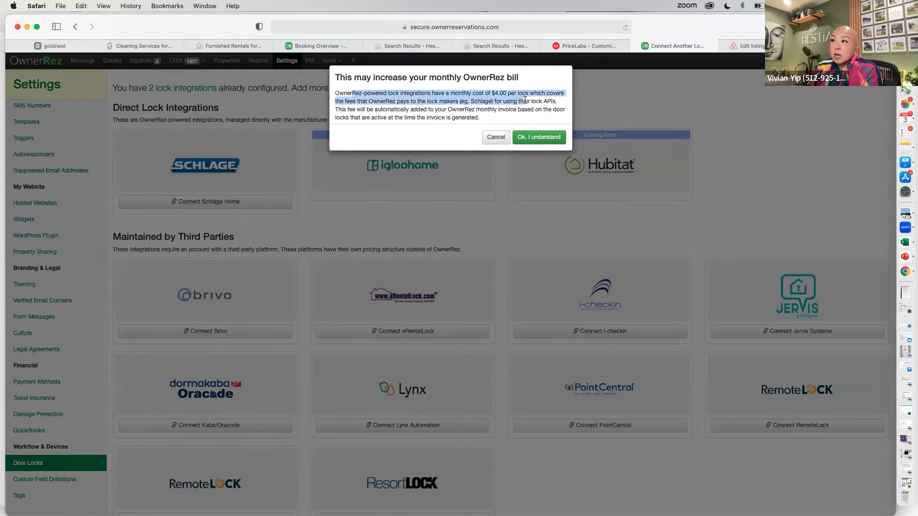
click(495, 138)
- Look through the third-party and manual lock integrations on offer, including RemoteLock
scroll(514, 198, down, 5)
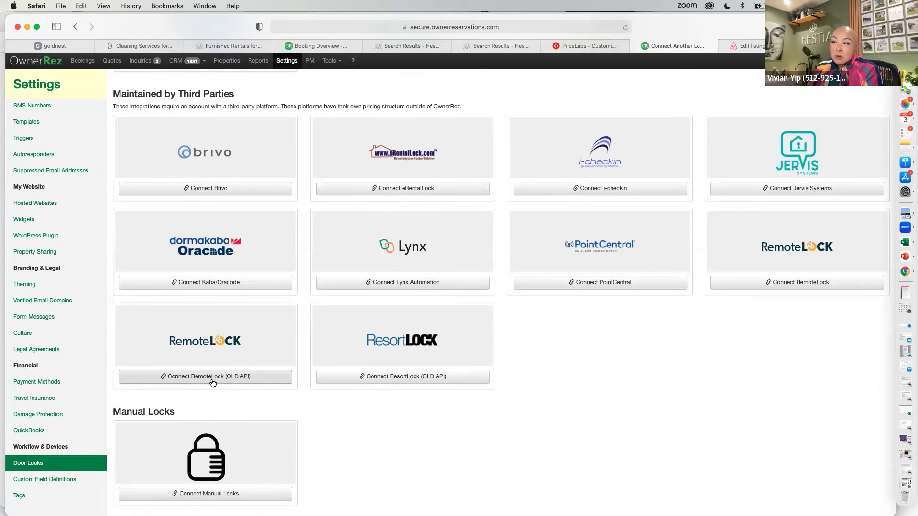
scroll(682, 404, up, 2)
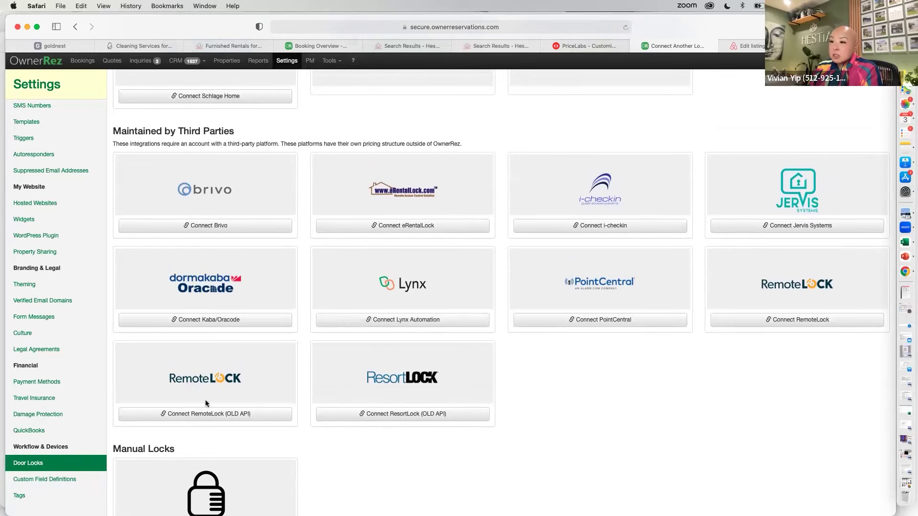
scroll(420, 372, down, 2)
scroll(420, 369, up, 10)
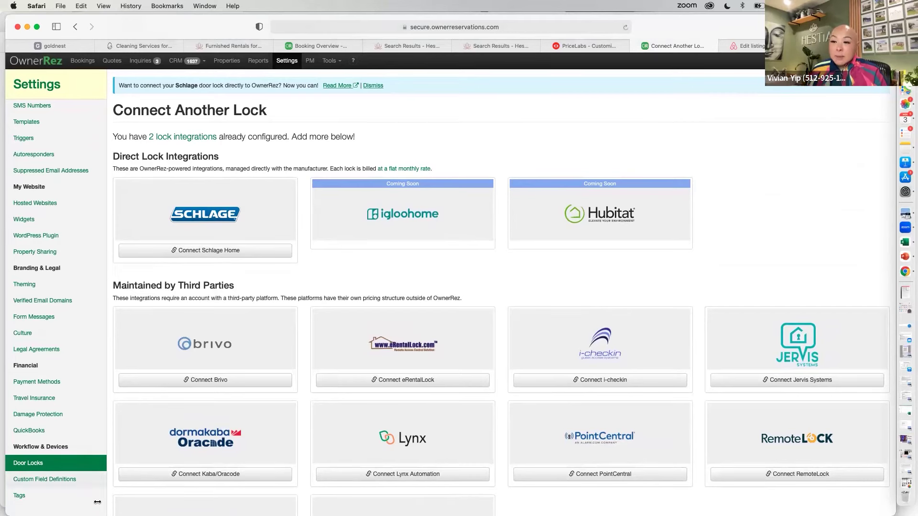
- Open the Damage Protection settings and examine each property's coverage level and the base costs of Bronze Standard and Silver Standard
click(33, 414)
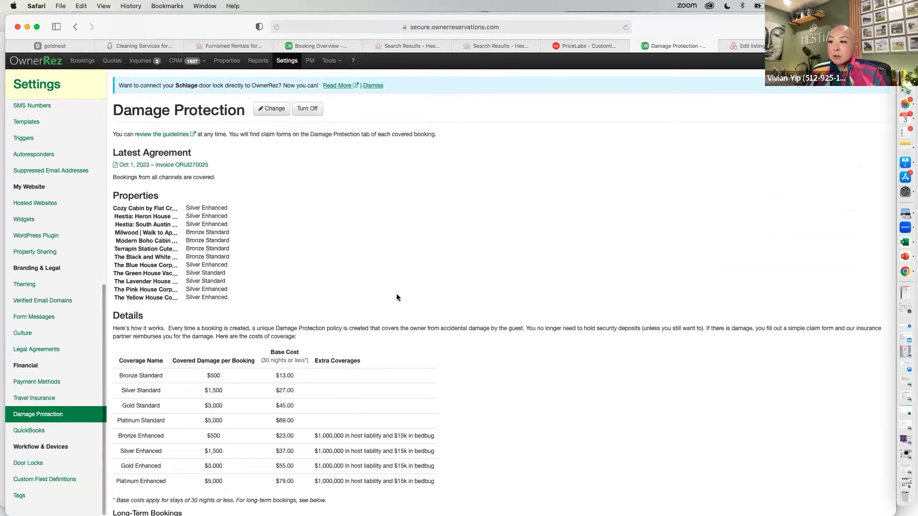
scroll(397, 294, down, 2)
drag(191, 161, 270, 218)
scroll(367, 258, down, 3)
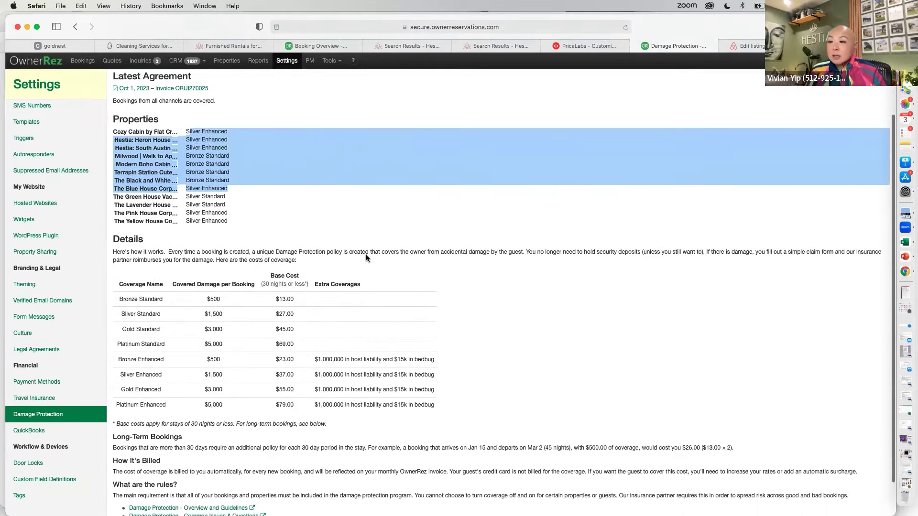
click(194, 262)
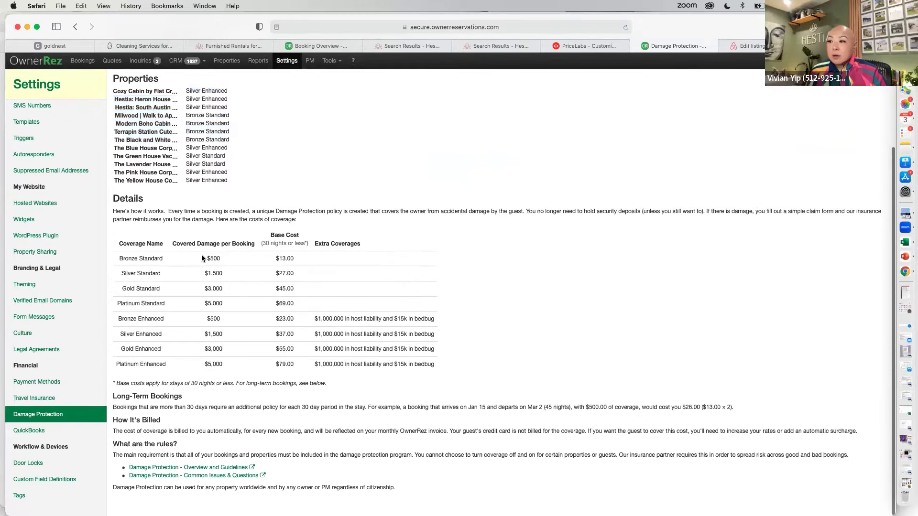
drag(206, 257, 298, 258)
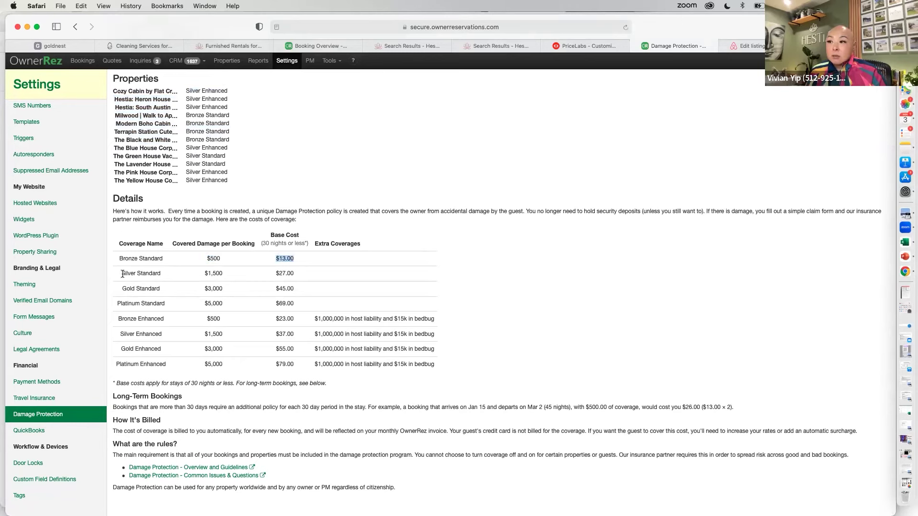
drag(275, 273, 296, 273)
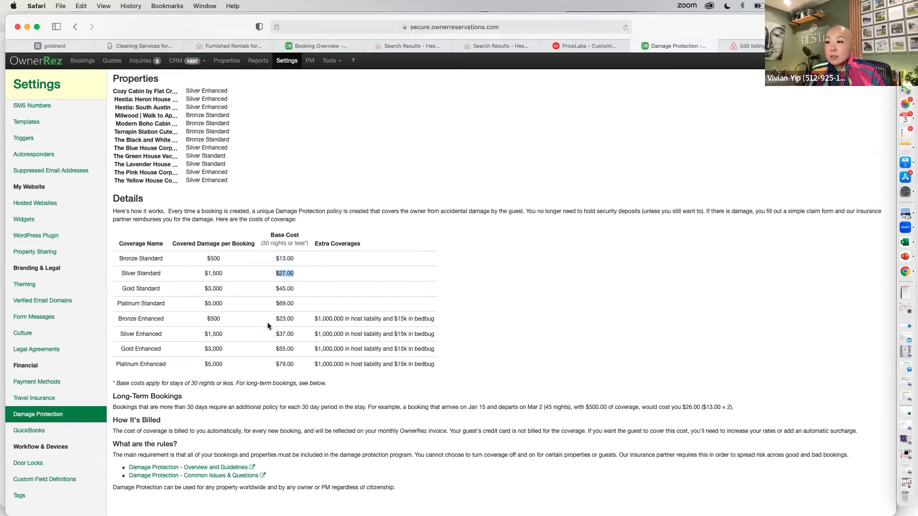
- Examine the Silver Enhanced coverage level's base cost, covered damage per booking and extra coverages in the Damage Protection details
drag(275, 333, 296, 334)
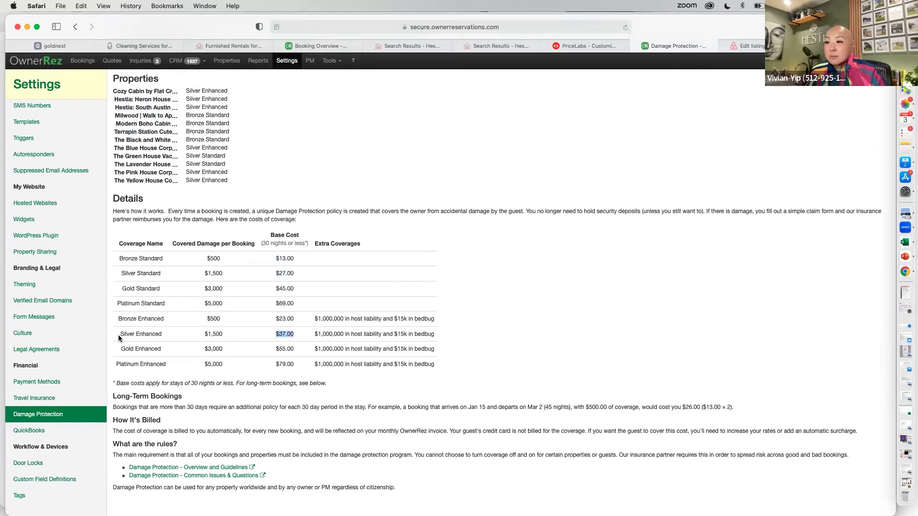
drag(118, 336, 298, 333)
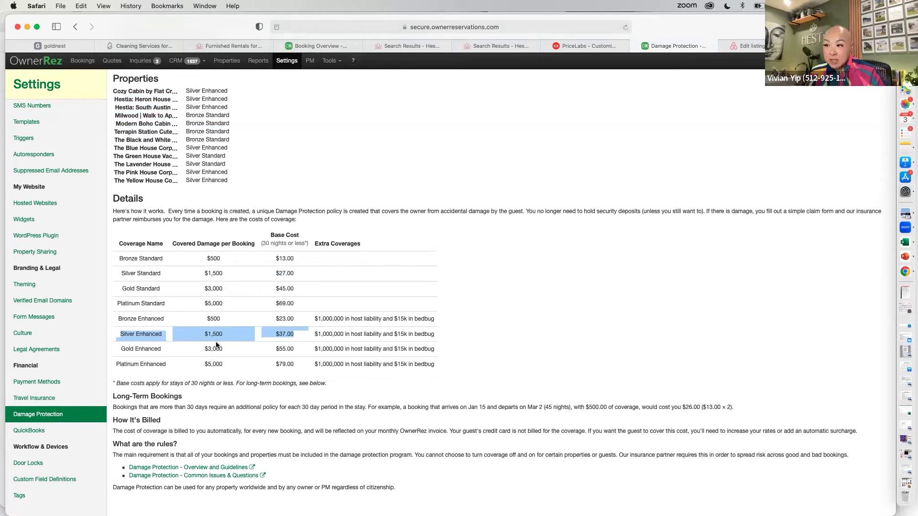
drag(313, 334, 436, 335)
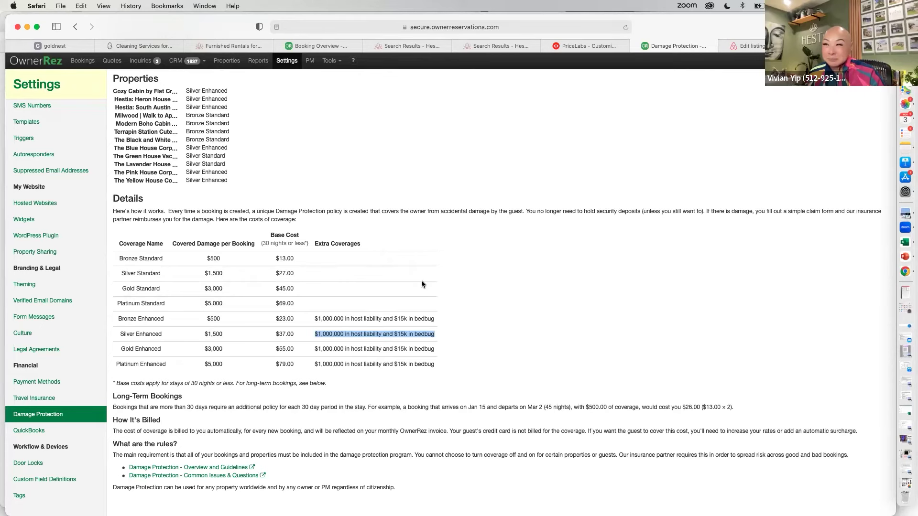
scroll(422, 284, up, 2)
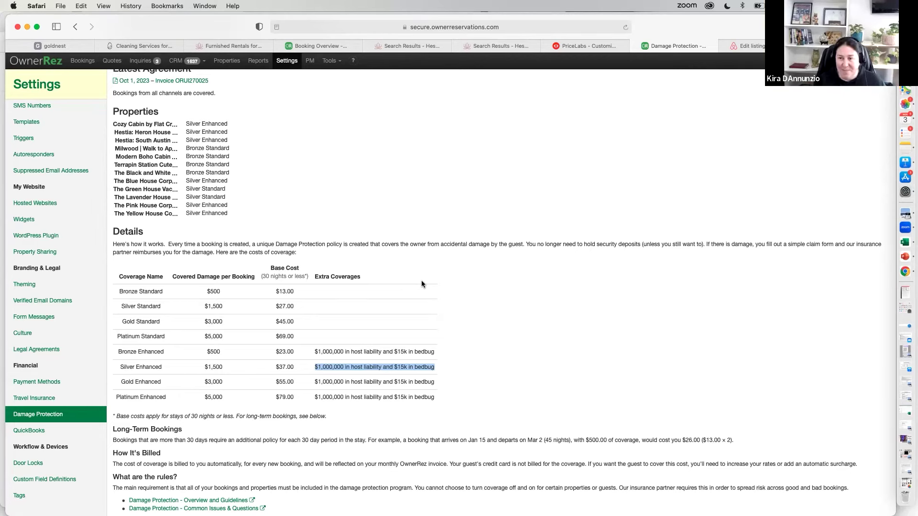
scroll(558, 278, down, 1)
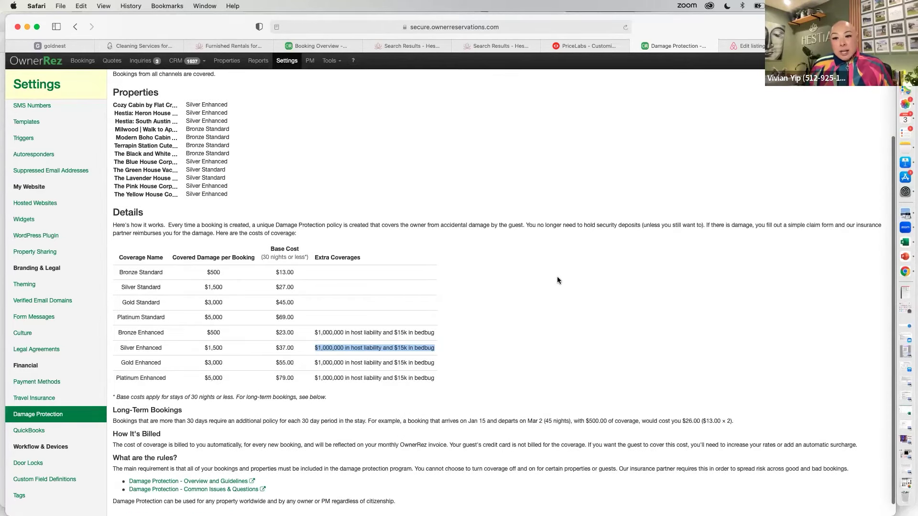
scroll(558, 280, down, 1)
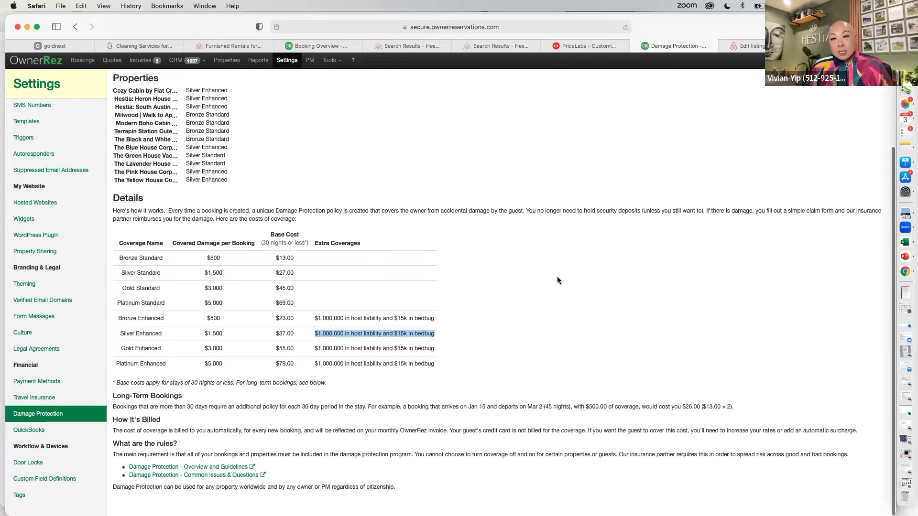
scroll(557, 280, up, 1)
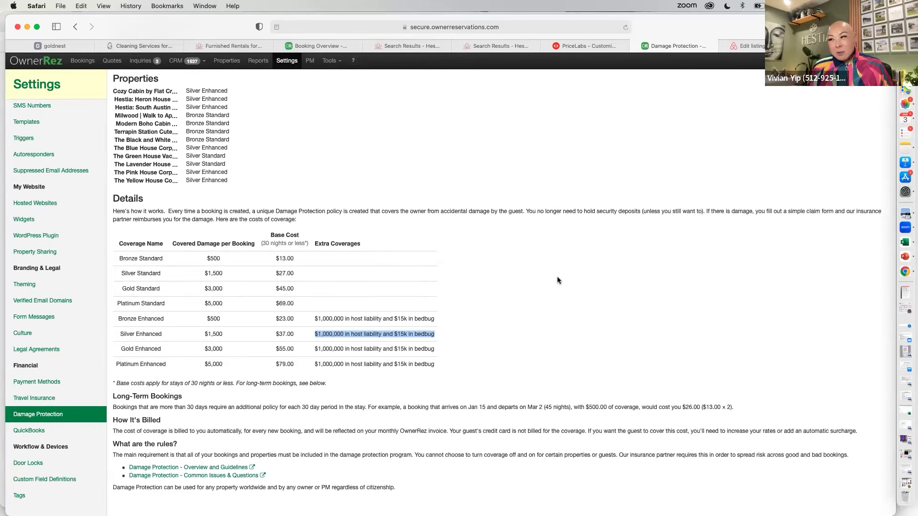
drag(121, 336, 381, 334)
click(477, 344)
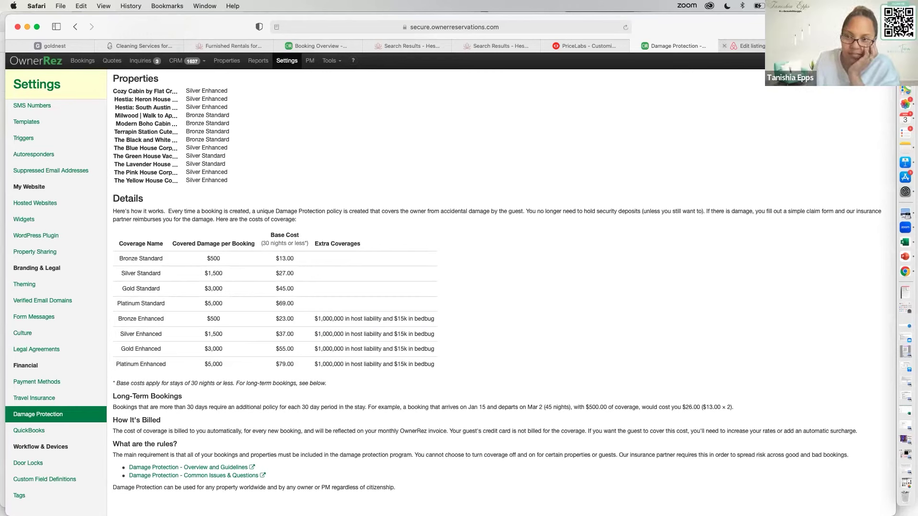
- Show the bookings in the ribbon calendar, go back to September 2023 and open the Green House booking arriving 9/24/2023
click(74, 60)
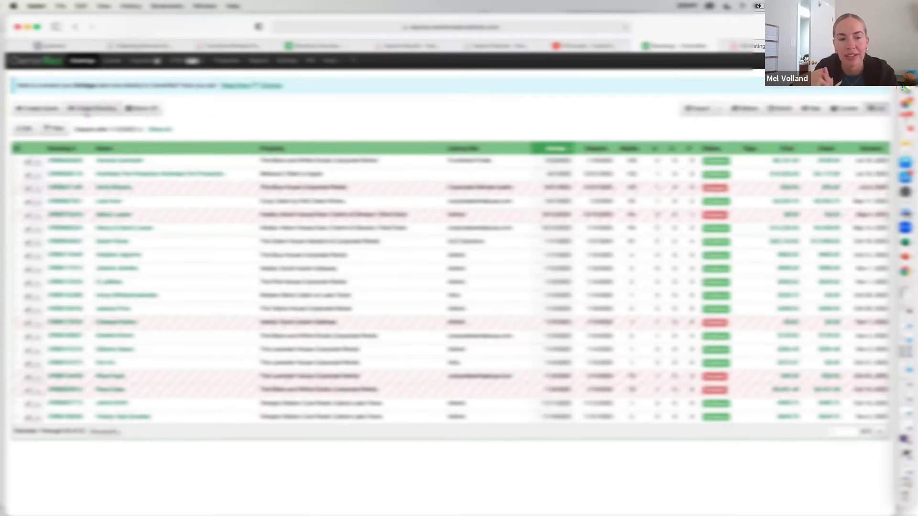
click(748, 110)
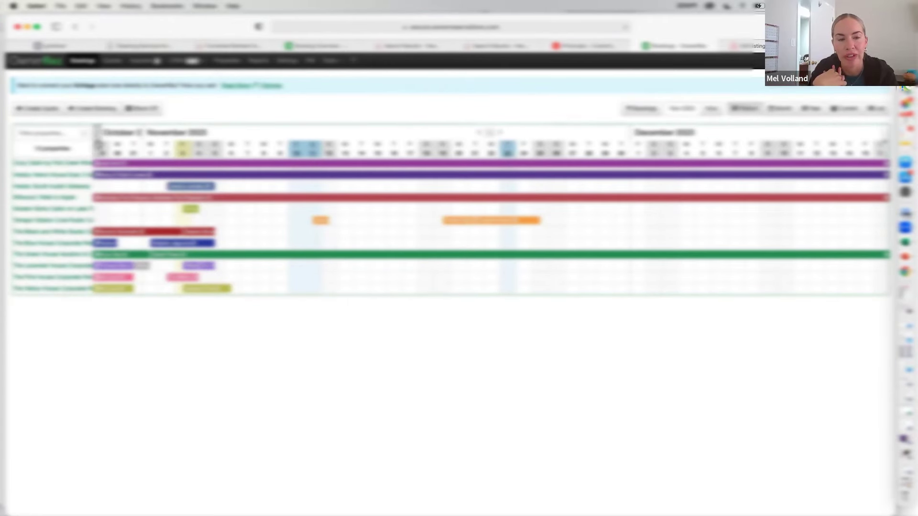
click(98, 144)
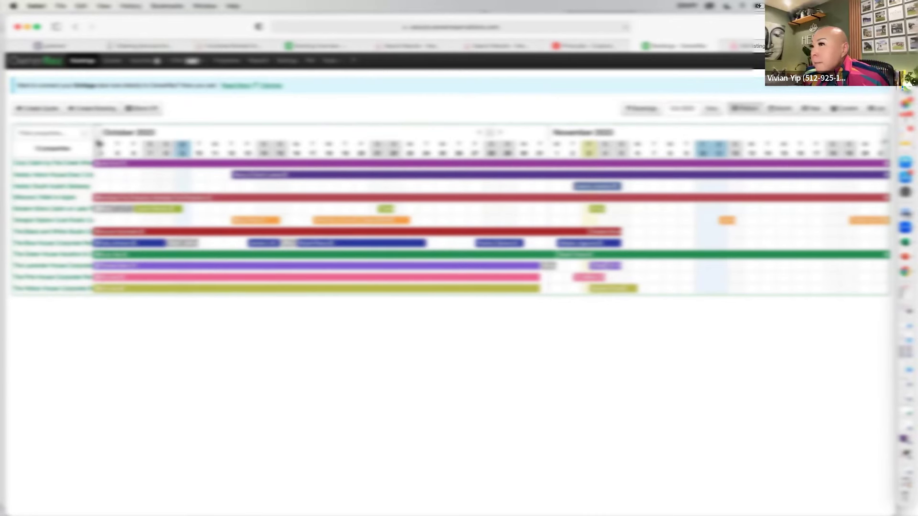
click(98, 143)
click(375, 256)
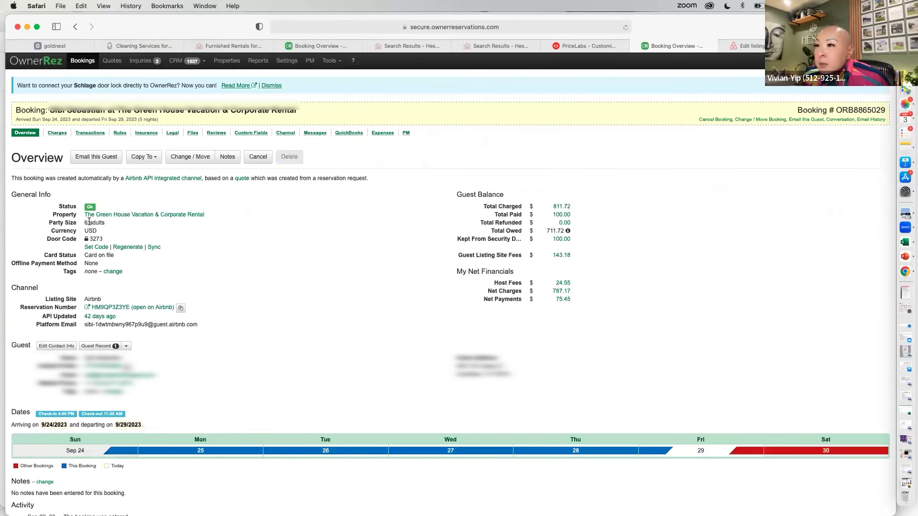
- Examine the booking's party size, guest balance and transactions, including the security deposit partly kept as payment
drag(85, 223, 111, 222)
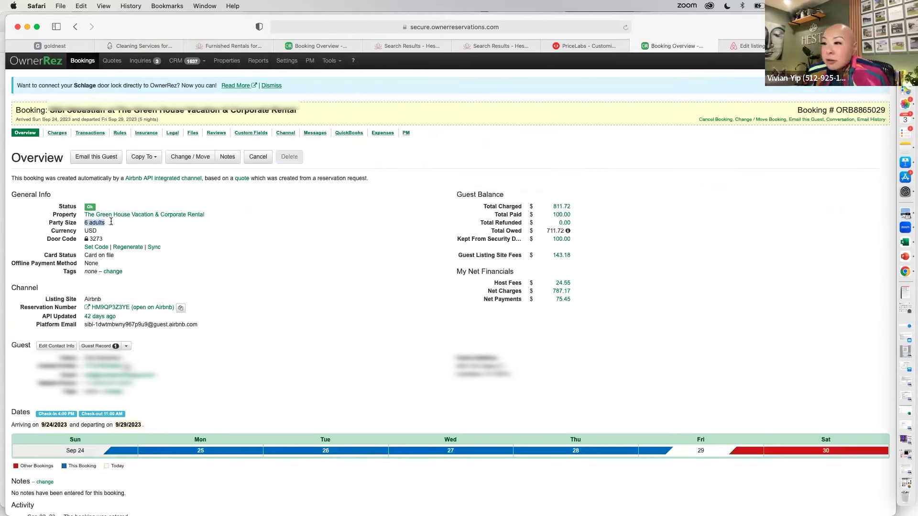
click(236, 252)
scroll(236, 252, down, 1)
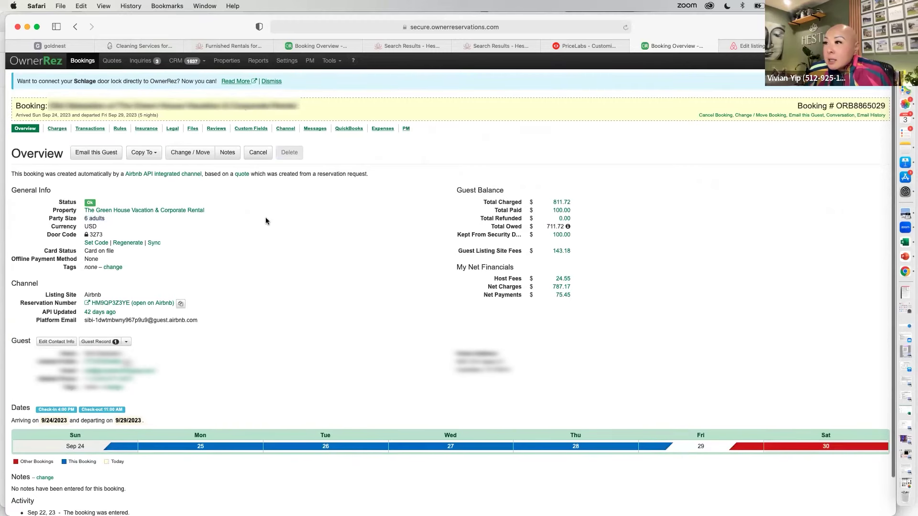
scroll(237, 250, down, 2)
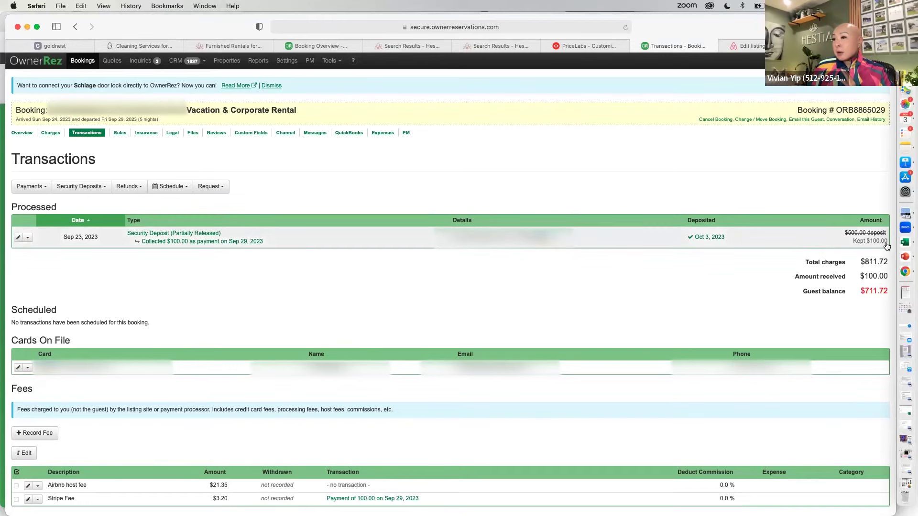
scroll(423, 193, down, 1)
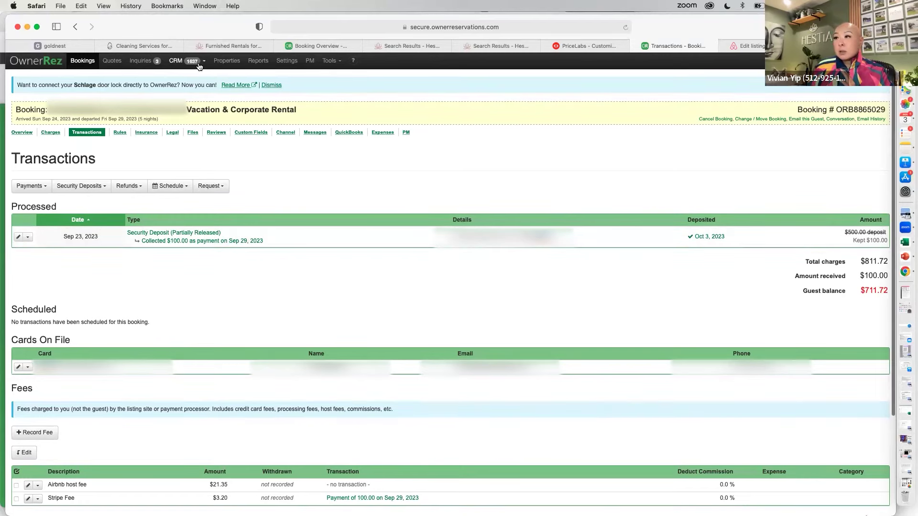
- Return to the bookings calendar and start a new booking for the property Hestia: South Austin Getaway
click(326, 46)
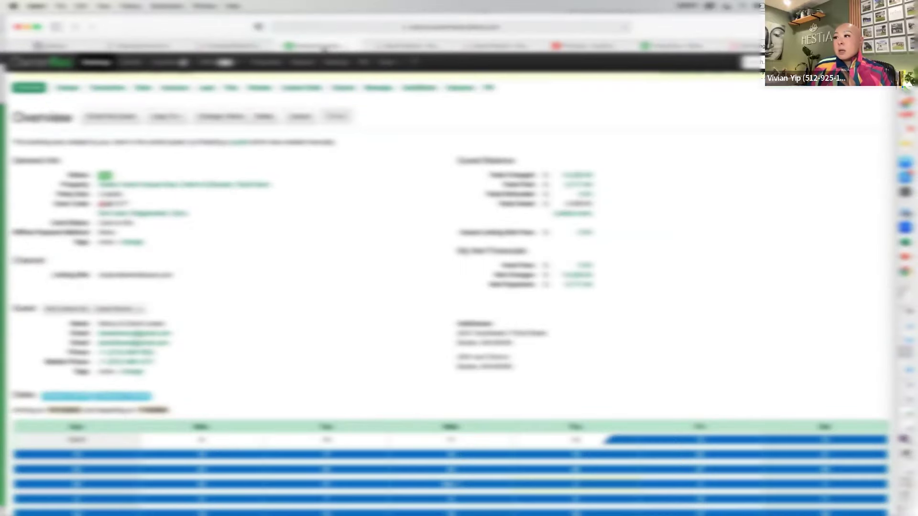
key(super+bracketleft)
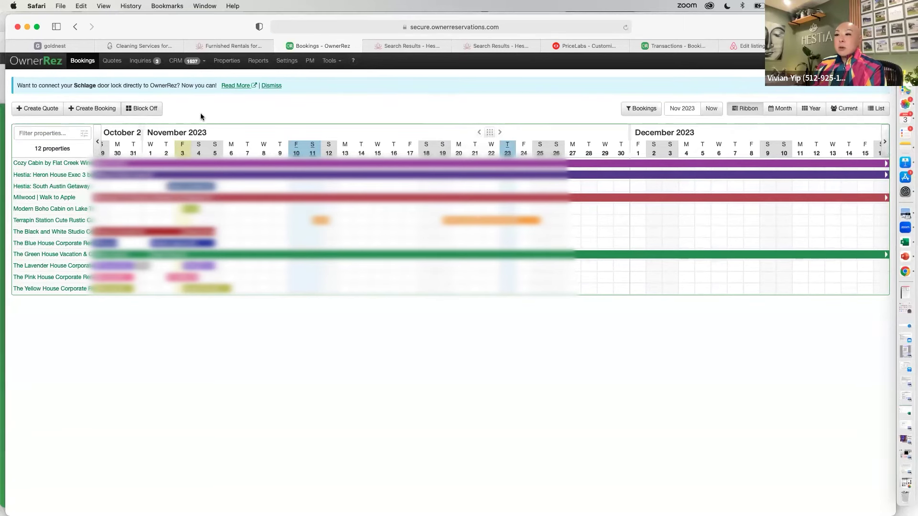
click(97, 109)
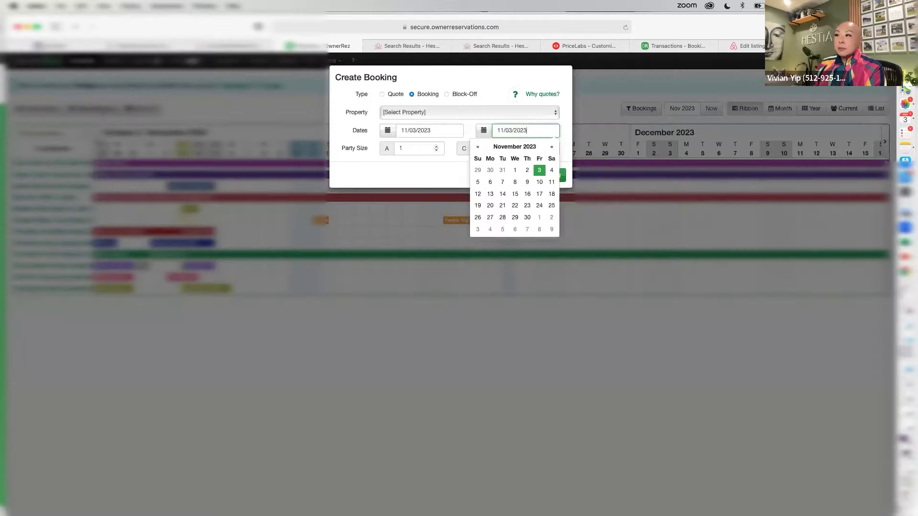
click(443, 111)
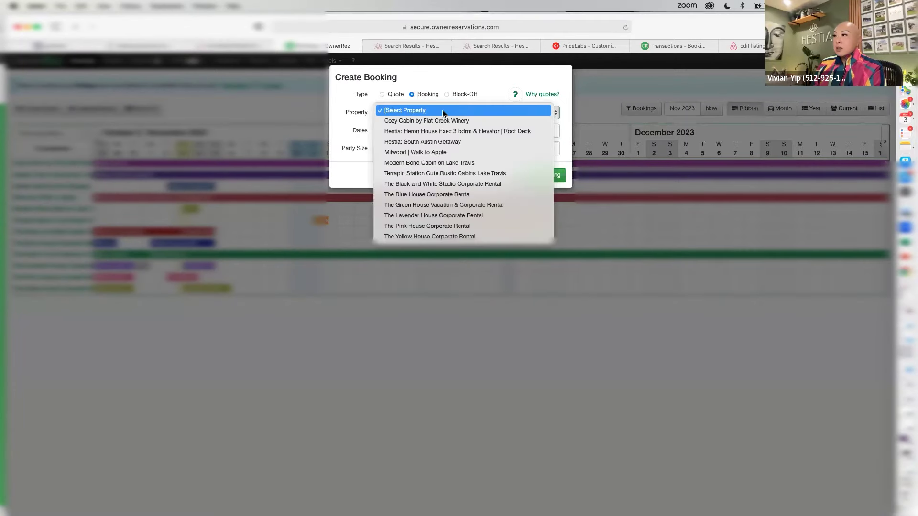
click(438, 143)
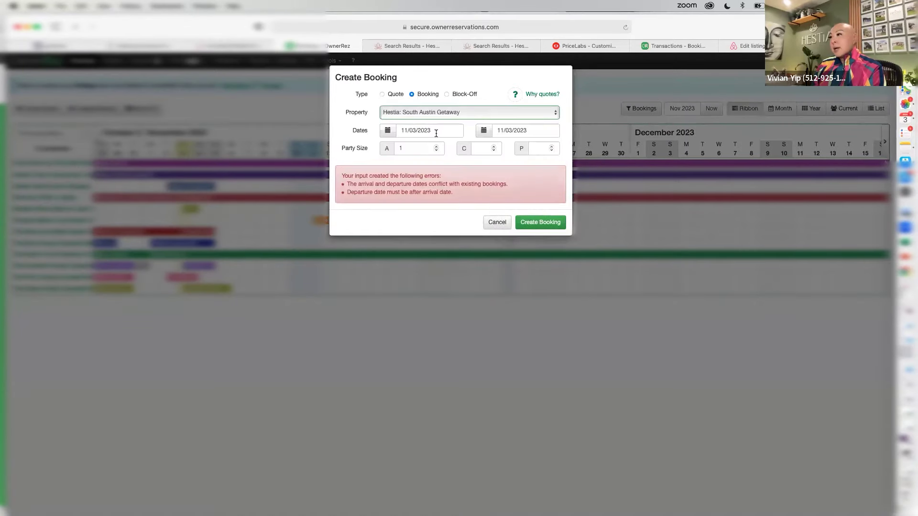
- Set the new booking's arrival to 11/10/2023 and departure to 12/10/2023
click(437, 131)
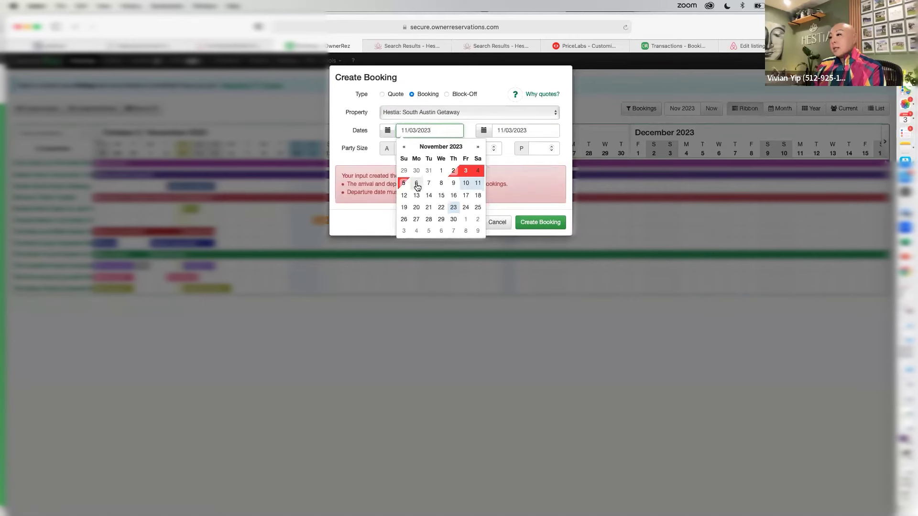
click(466, 184)
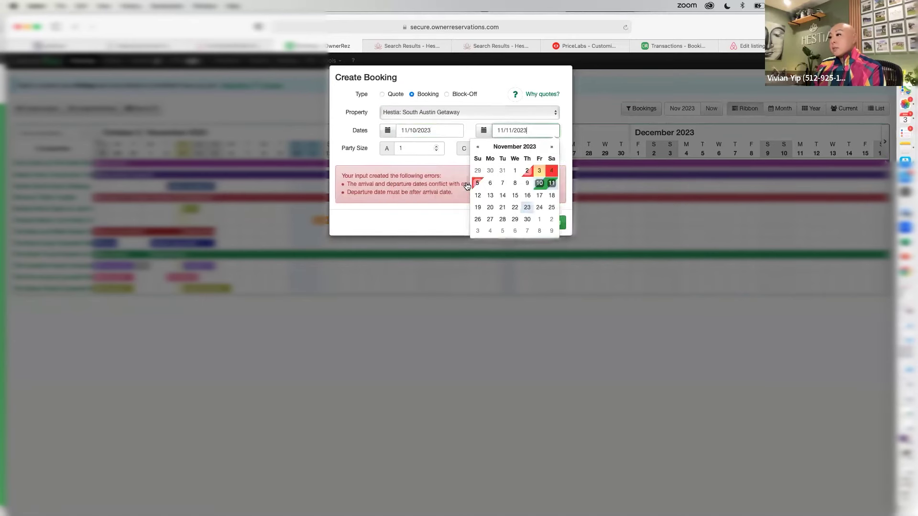
click(551, 148)
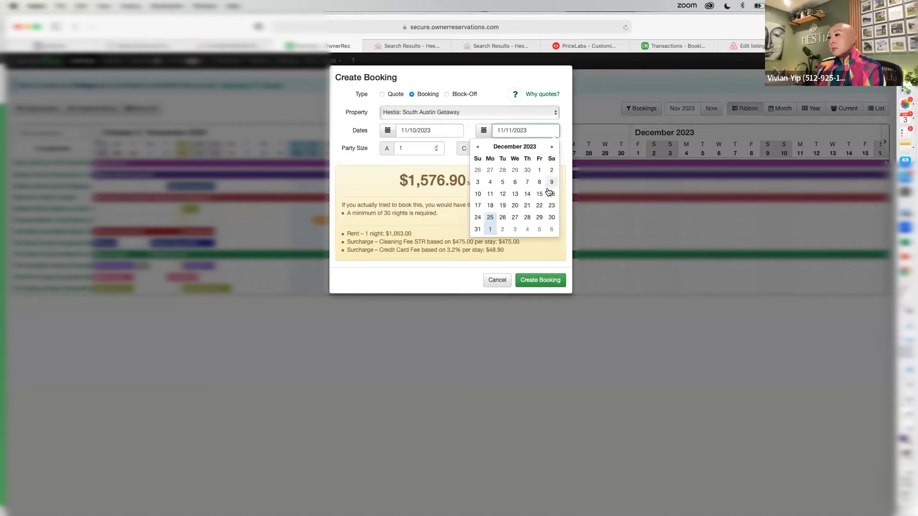
click(478, 194)
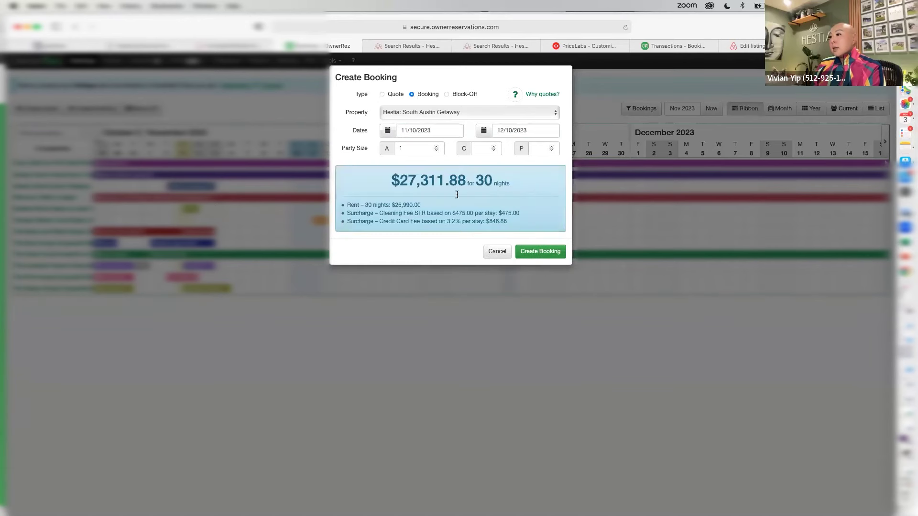
- Set the party size to 2 adults, 2 children and 2 pets, and continue to the full booking form
click(436, 146)
click(494, 147)
click(553, 148)
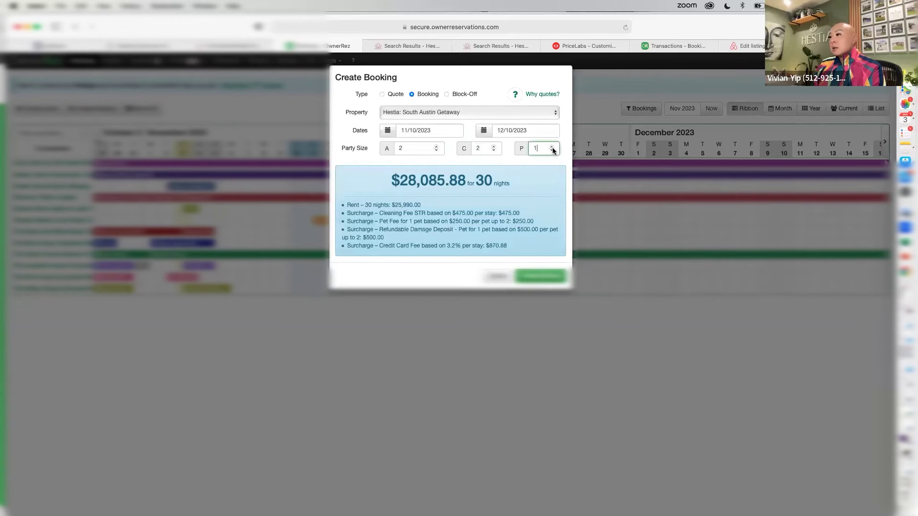
click(540, 276)
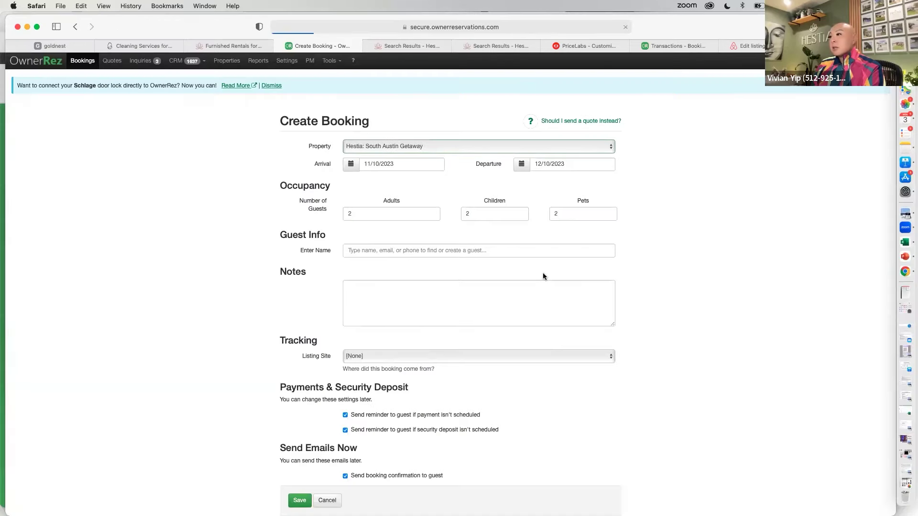
- Find the existing guest by name and fill in the booking's guest info from that record
click(381, 251)
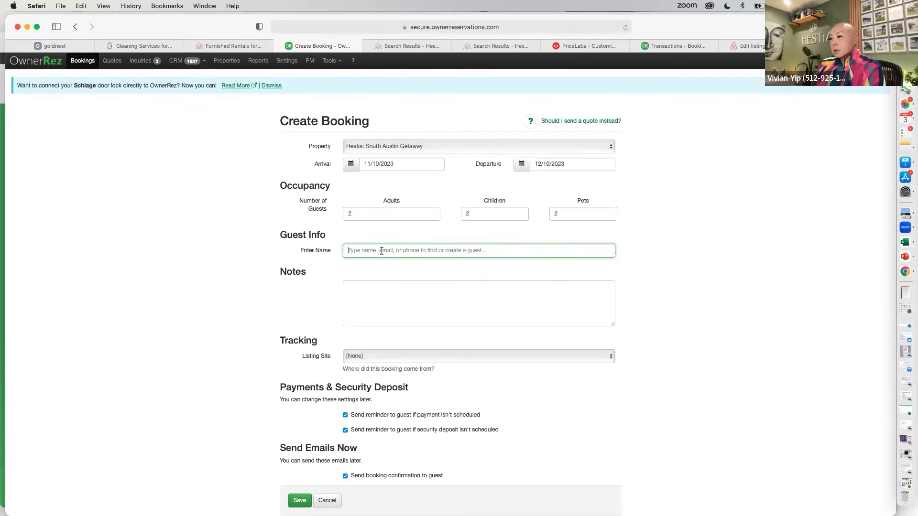
text(Brun)
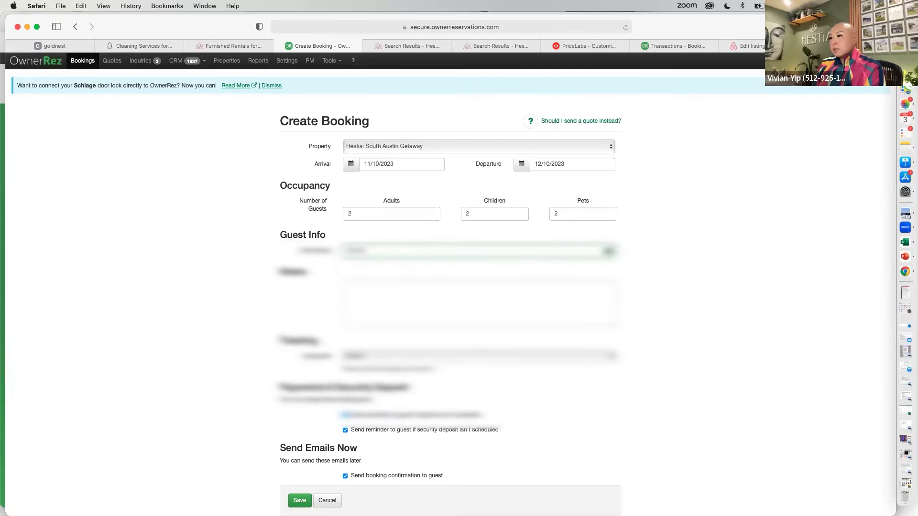
key(Return)
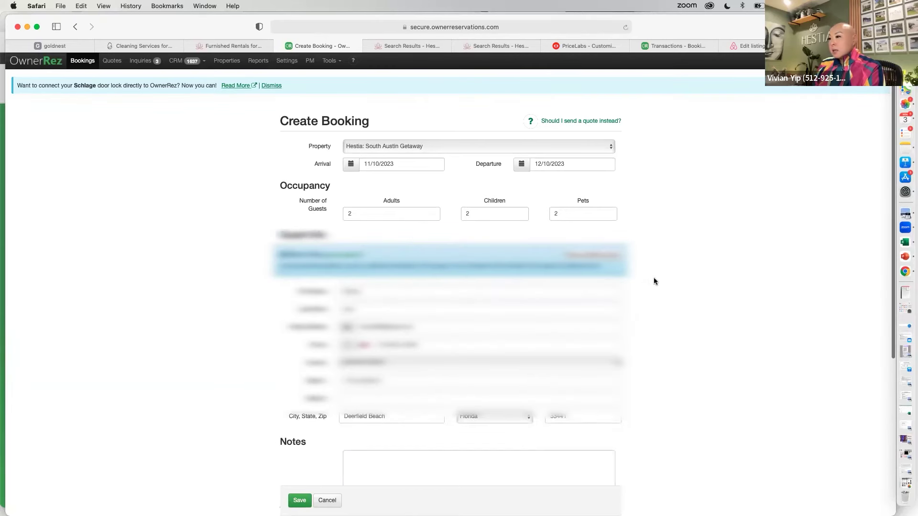
- Turn off both guest reminders and all emails, alerts and triggers, save the booking, and look over its overview
scroll(653, 281, down, 5)
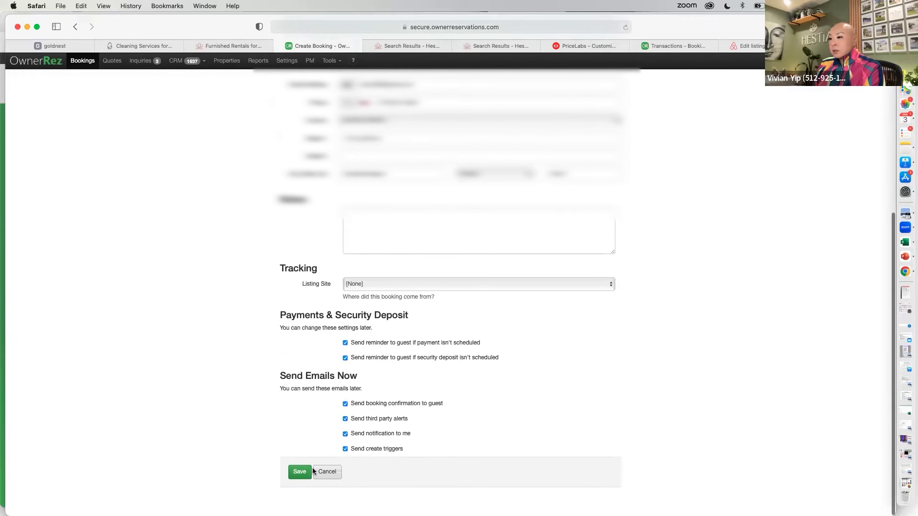
click(345, 343)
click(345, 357)
click(345, 404)
click(345, 419)
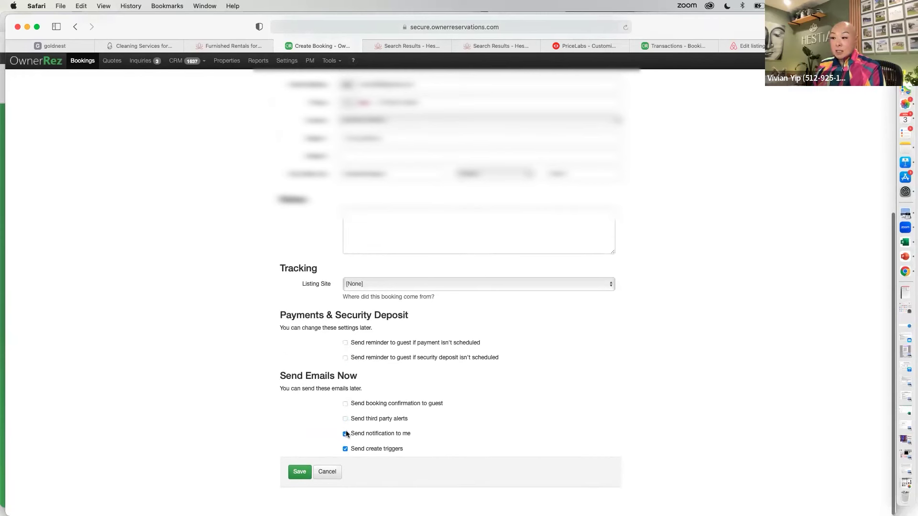
click(345, 449)
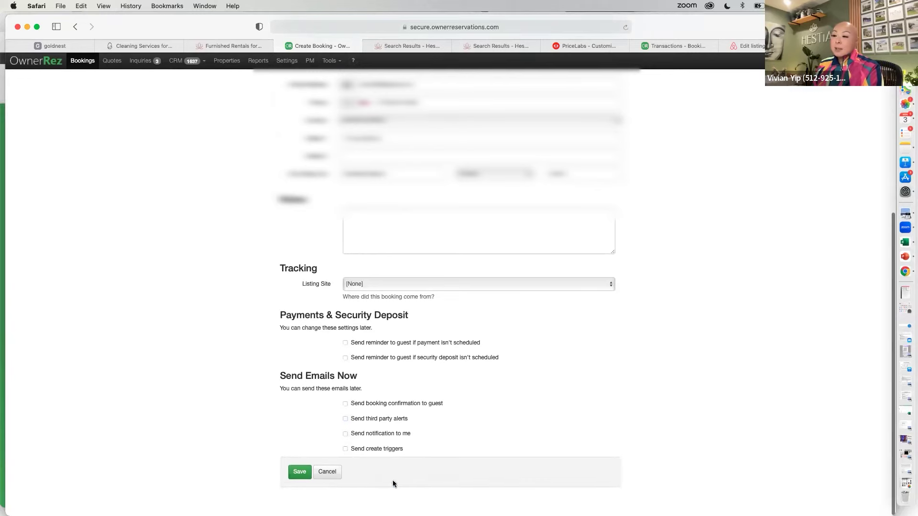
click(300, 473)
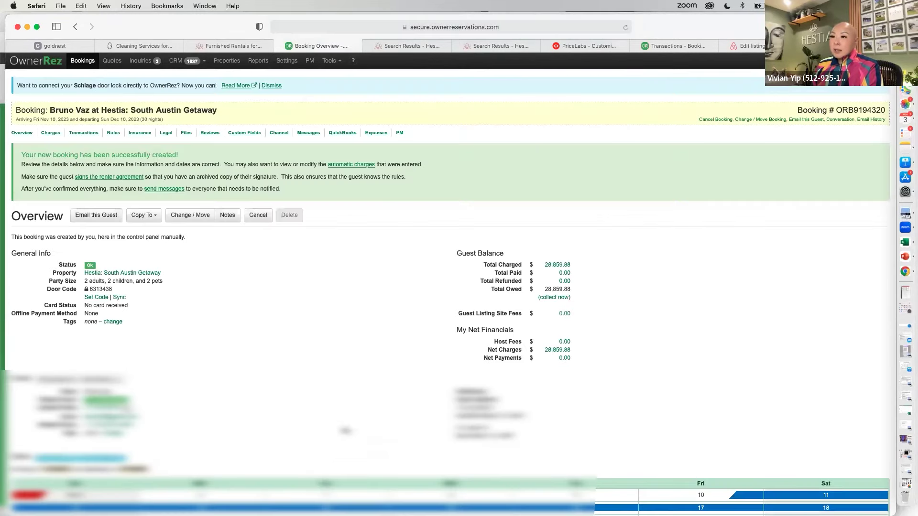
scroll(286, 363, down, 3)
scroll(286, 363, down, 2)
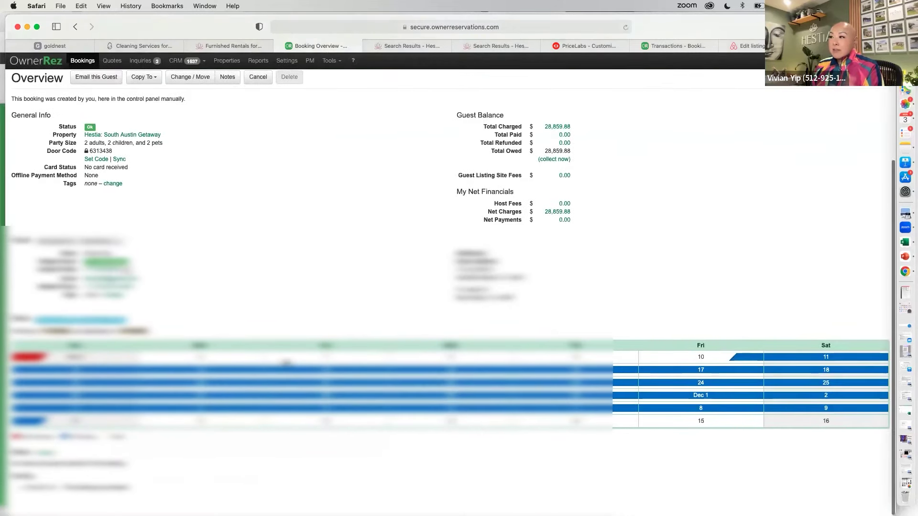
- Open the new booking's charges, check the rent rate for the 30 nights, and open the charges for editing
scroll(338, 350, up, 2)
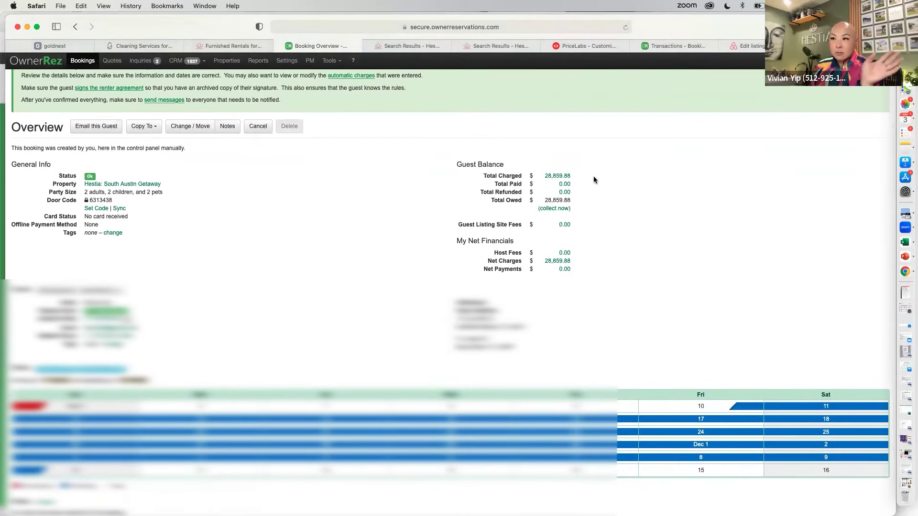
scroll(277, 250, up, 3)
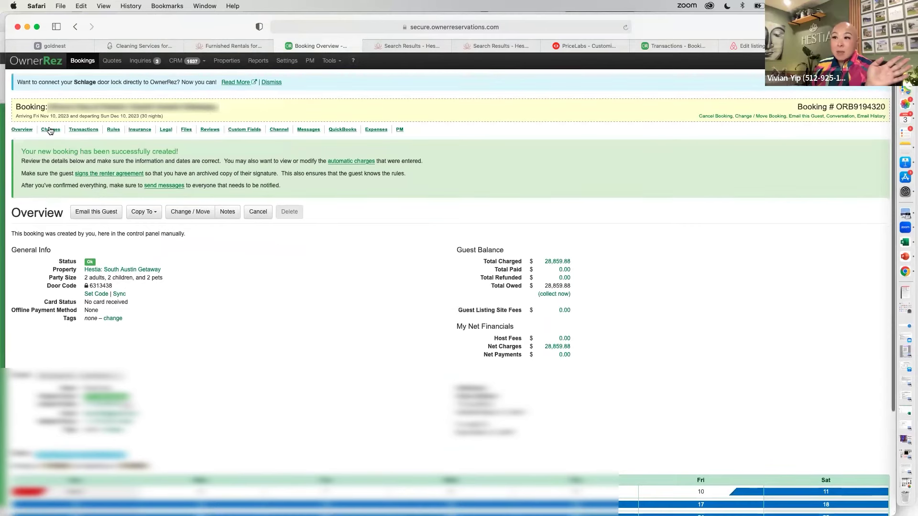
click(50, 130)
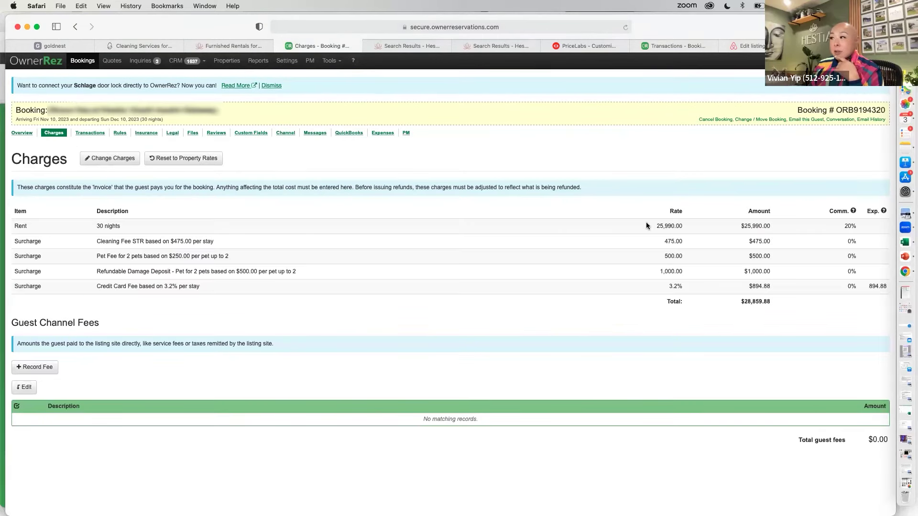
double_click(689, 226)
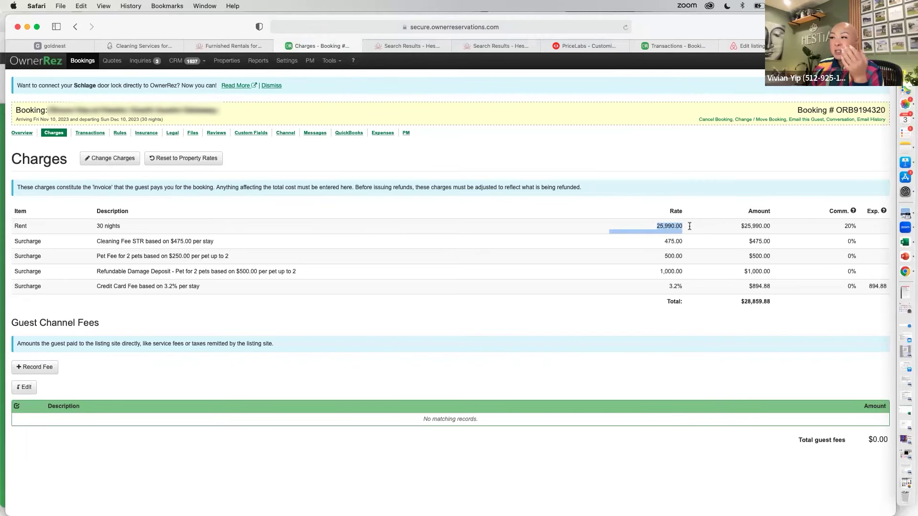
click(689, 226)
click(110, 159)
- Try adding an Other Discount charge with a rate of -50, and delete that line from the charges
click(36, 334)
click(51, 333)
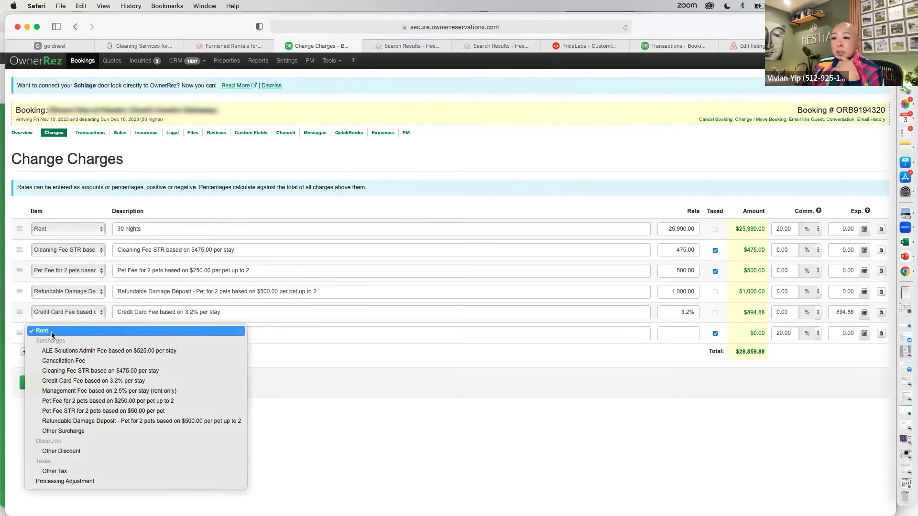
click(79, 452)
click(156, 337)
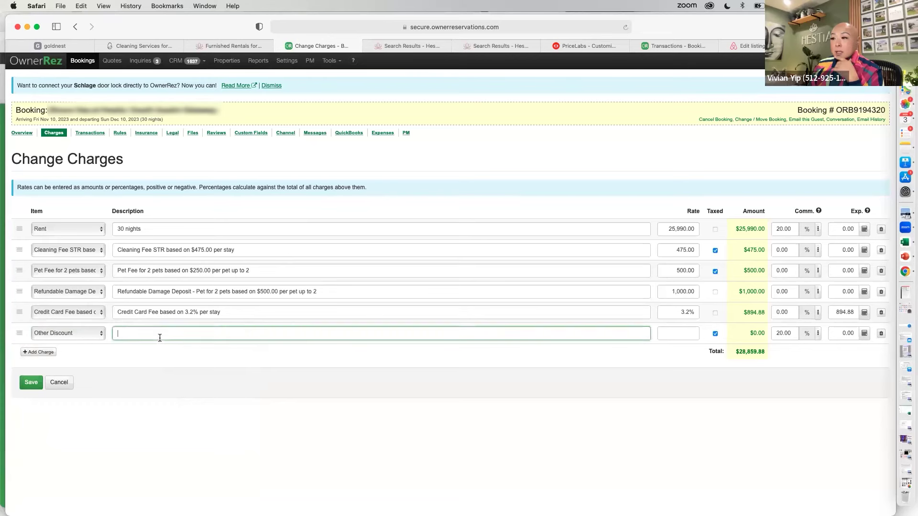
click(671, 331)
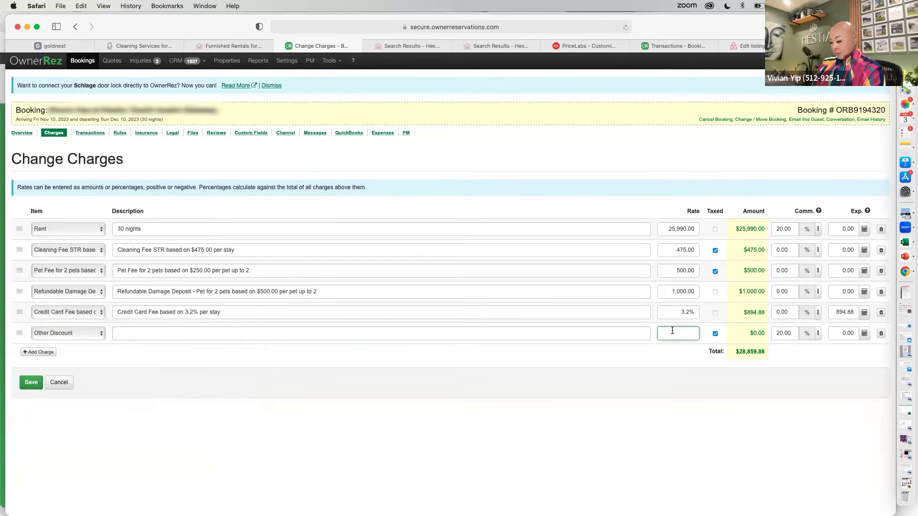
text(-50)
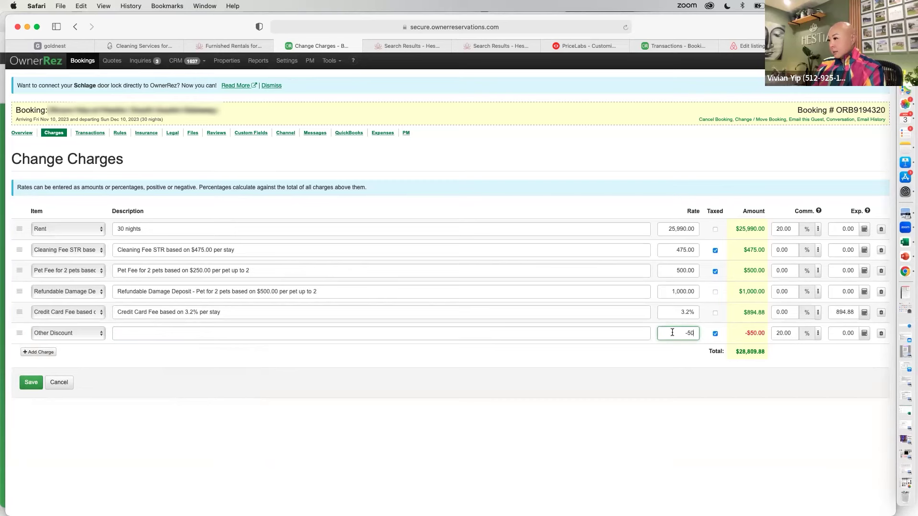
key(BackSpace)
key(BackSpace)
key(BackSpace)
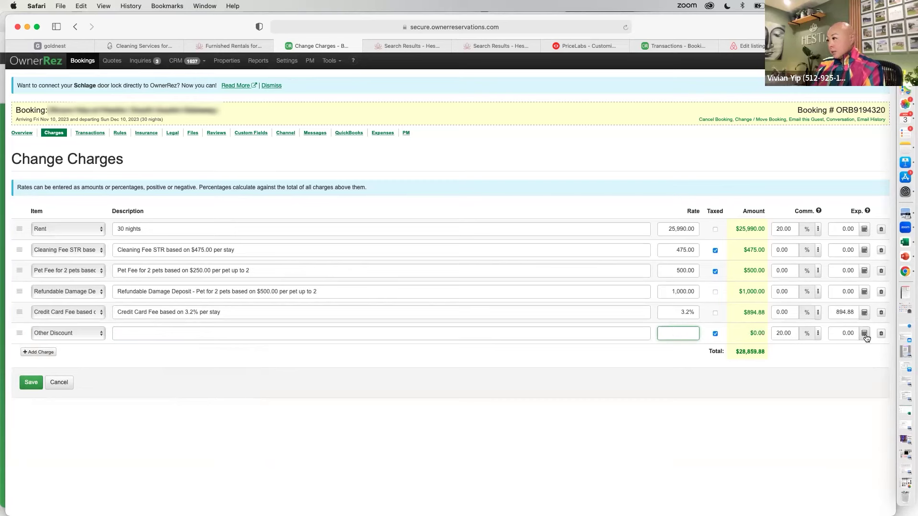
click(791, 333)
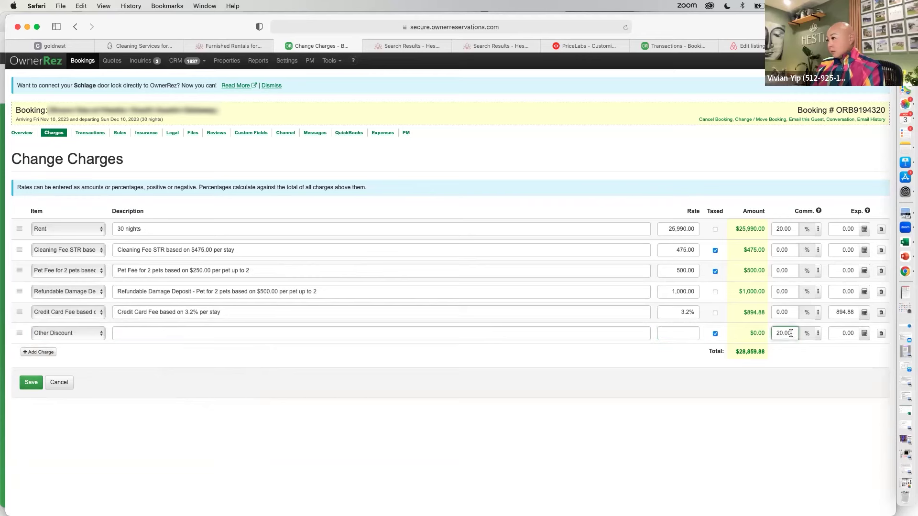
click(880, 334)
- Set the rent rate for the booking's 30 nights to 10,000
click(669, 229)
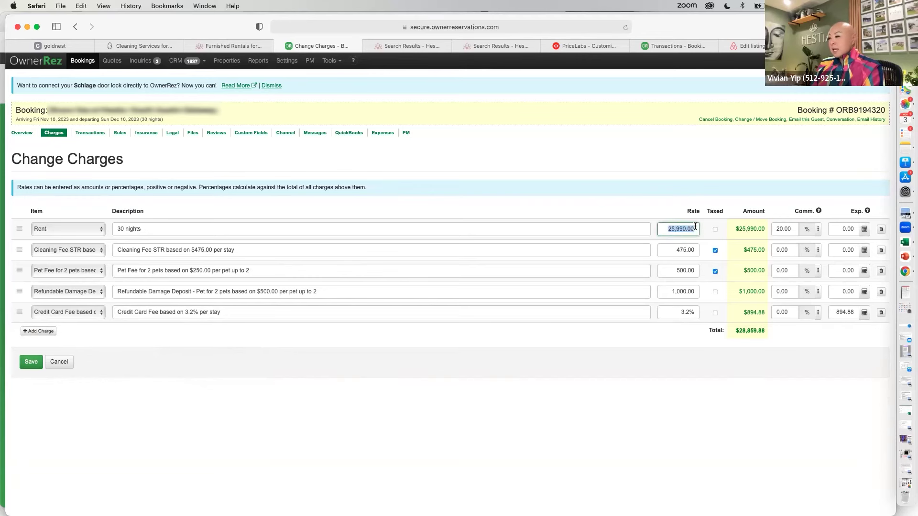
text(10,000)
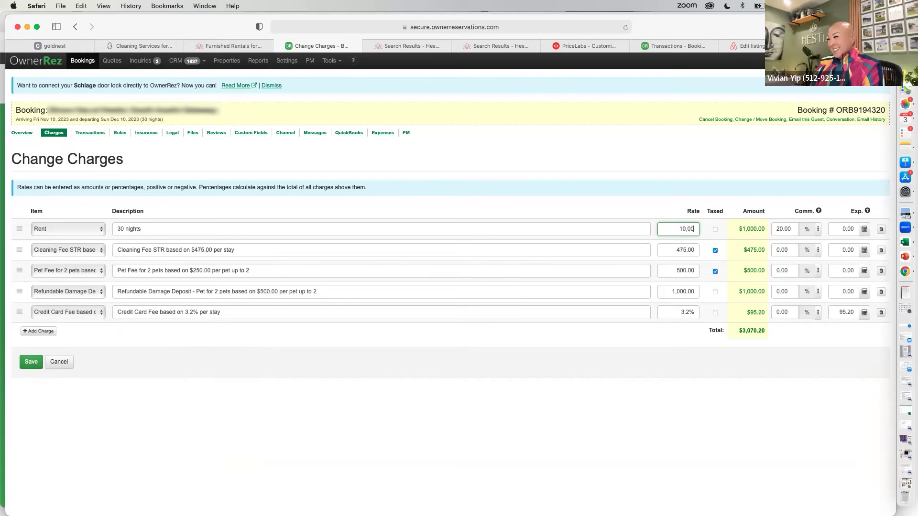
click(638, 198)
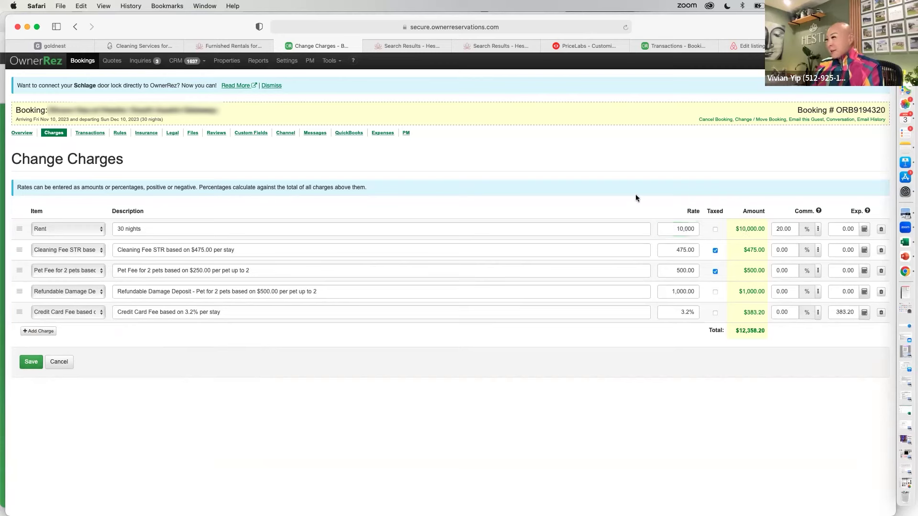
- Review the cleaning fee, pet fee, refundable damage deposit and credit card fee descriptions, and save the changed charges
click(150, 250)
drag(234, 250, 236, 250)
drag(183, 270, 268, 271)
drag(171, 291, 332, 291)
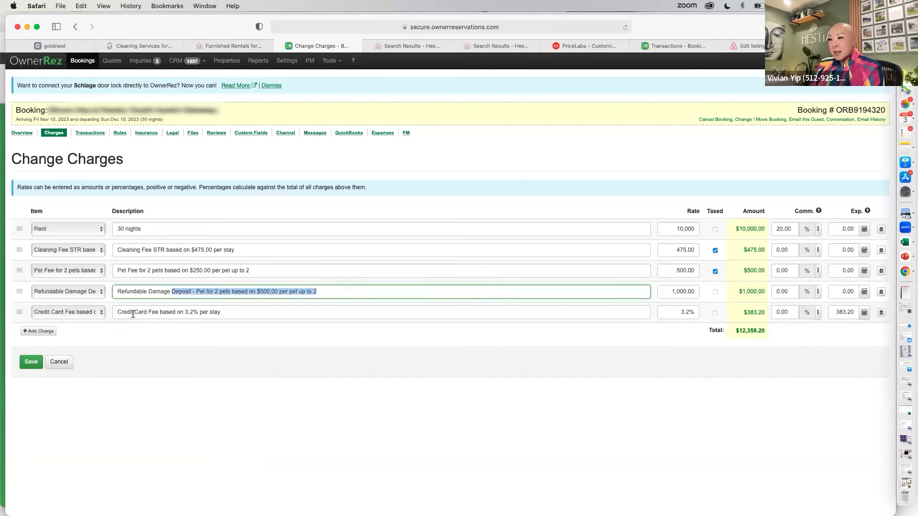
drag(135, 315, 260, 322)
click(170, 323)
drag(127, 313, 260, 313)
click(263, 333)
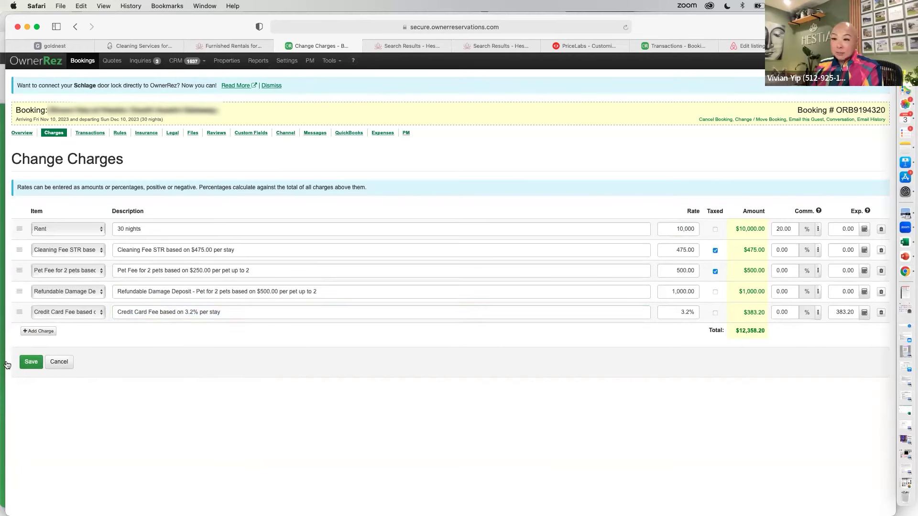
click(24, 361)
- Open the booking's transactions and view the form for requesting a payment from the guest, without sending it
click(88, 133)
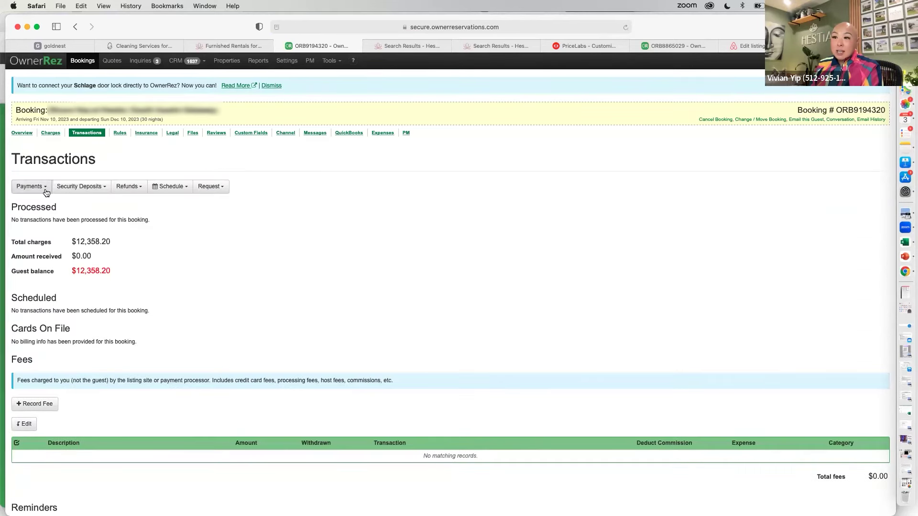
click(30, 186)
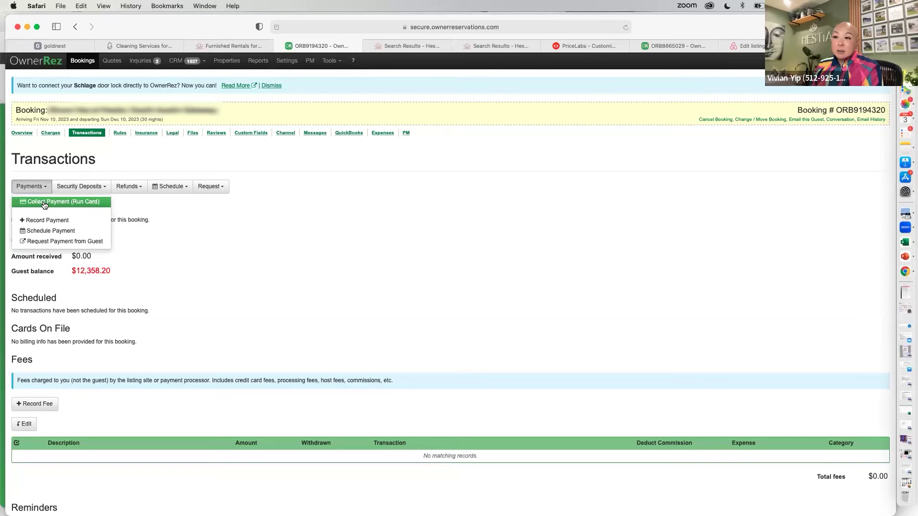
click(58, 242)
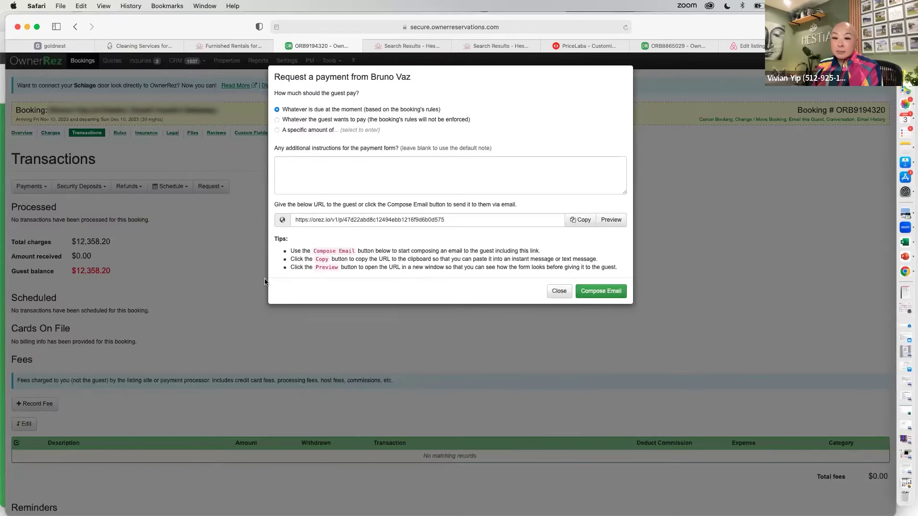
click(559, 291)
click(218, 189)
- Try scheduling a credit card payment of the remaining balance for the exact day 11/10/2023, and cancel it
click(170, 186)
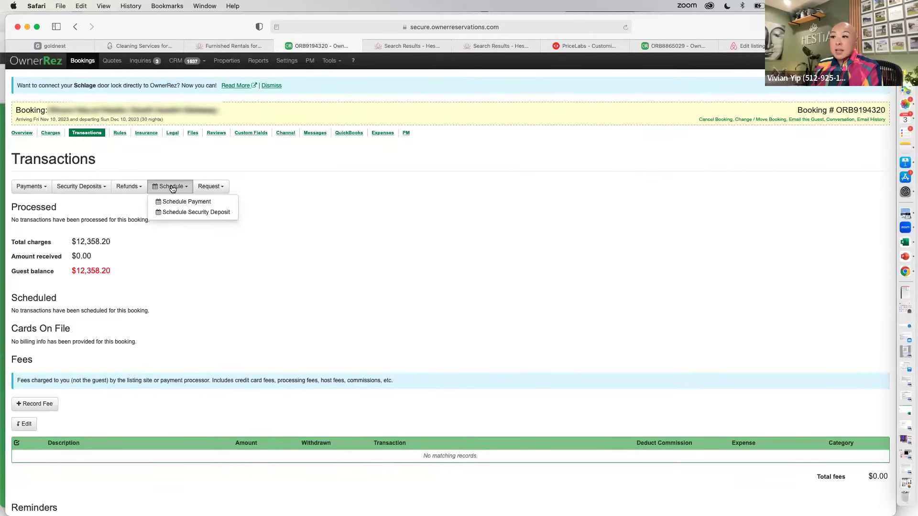
click(176, 204)
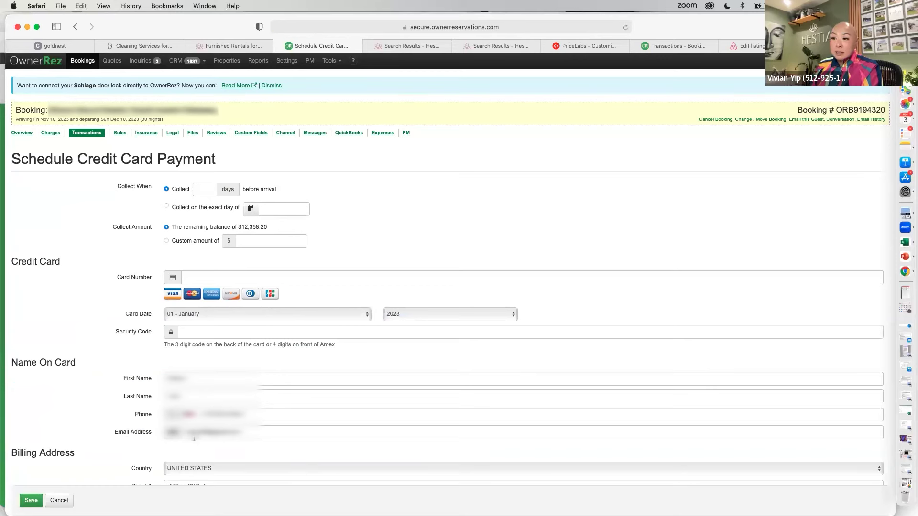
click(167, 206)
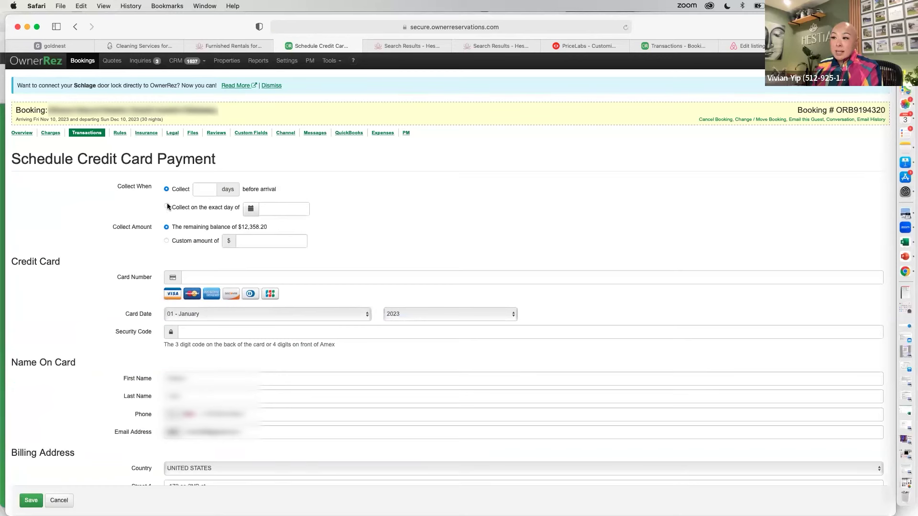
click(276, 207)
click(330, 261)
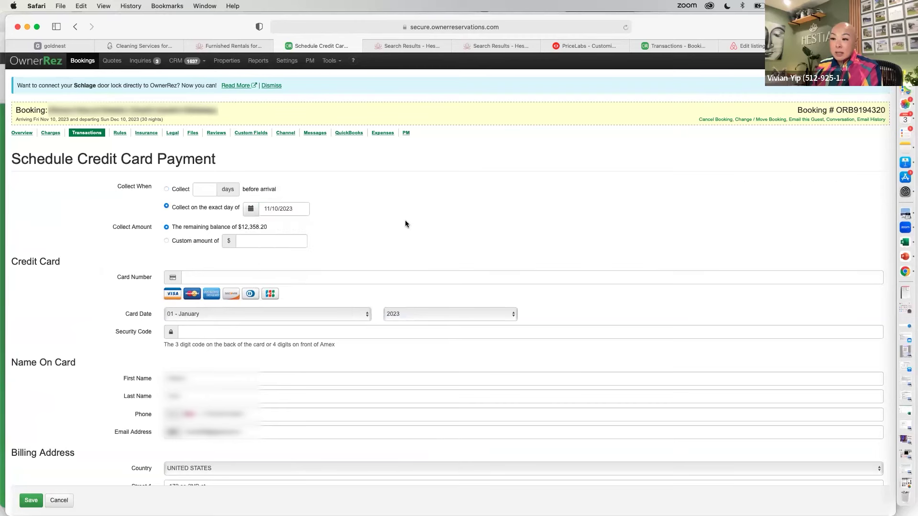
click(58, 500)
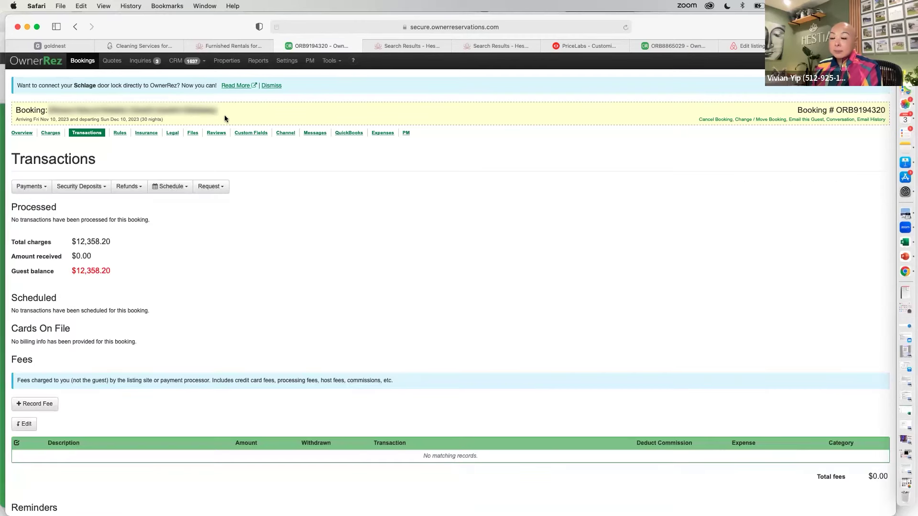
- Check the security deposit amount in the booking's rules and return to the booking overview
click(121, 132)
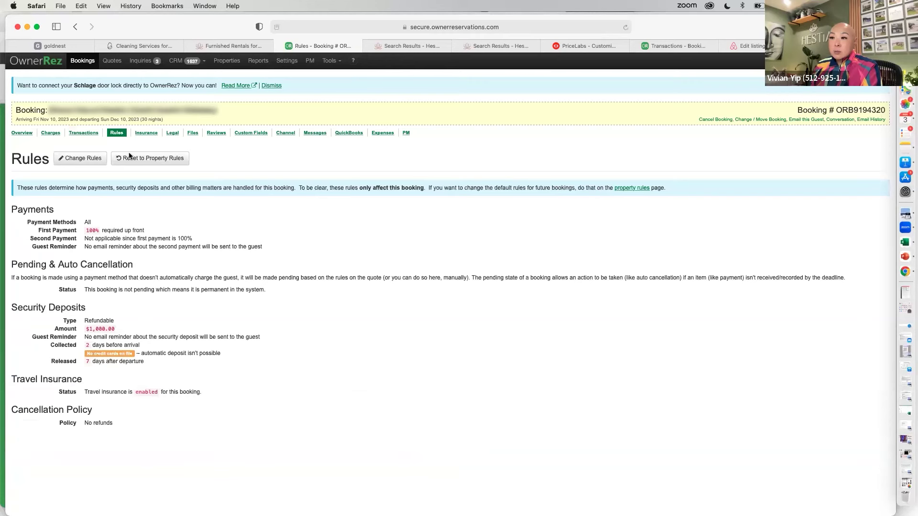
drag(84, 326, 132, 327)
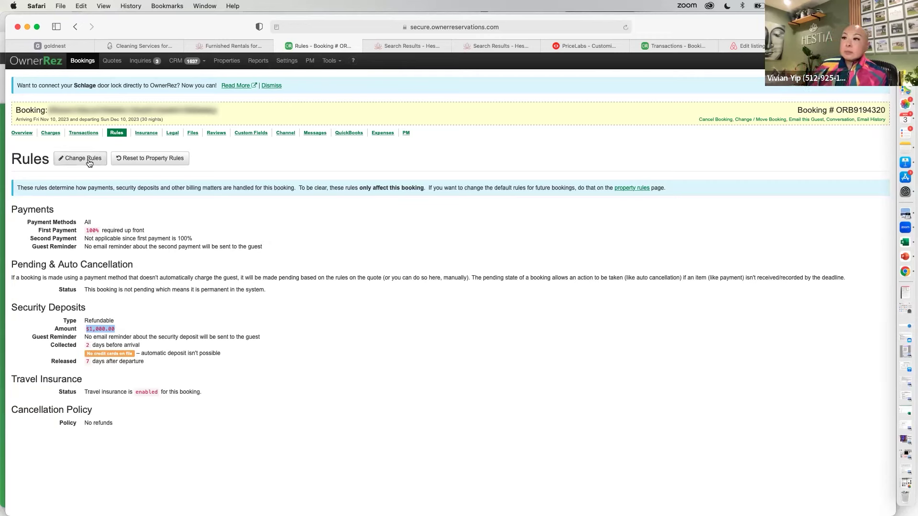
click(21, 133)
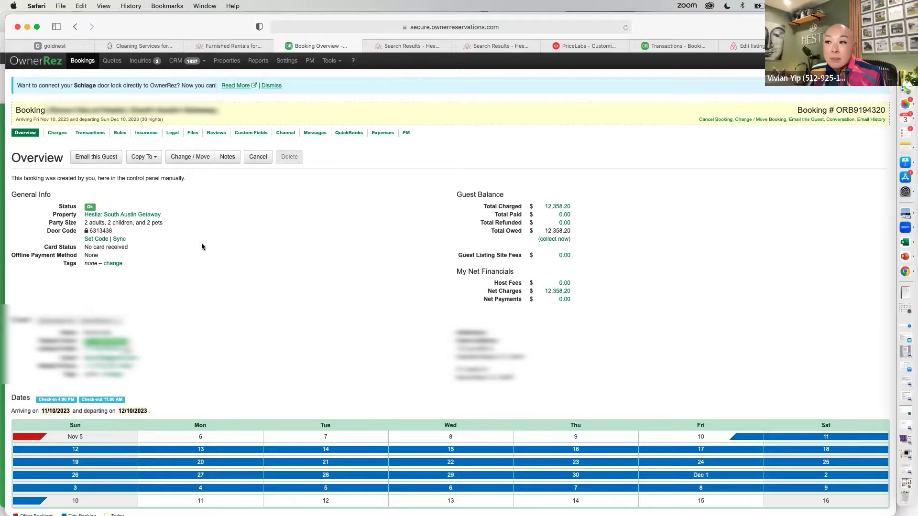
- Open the Management Fee surcharge in the settings and examine its percent-of-rent amount
scroll(202, 247, down, 3)
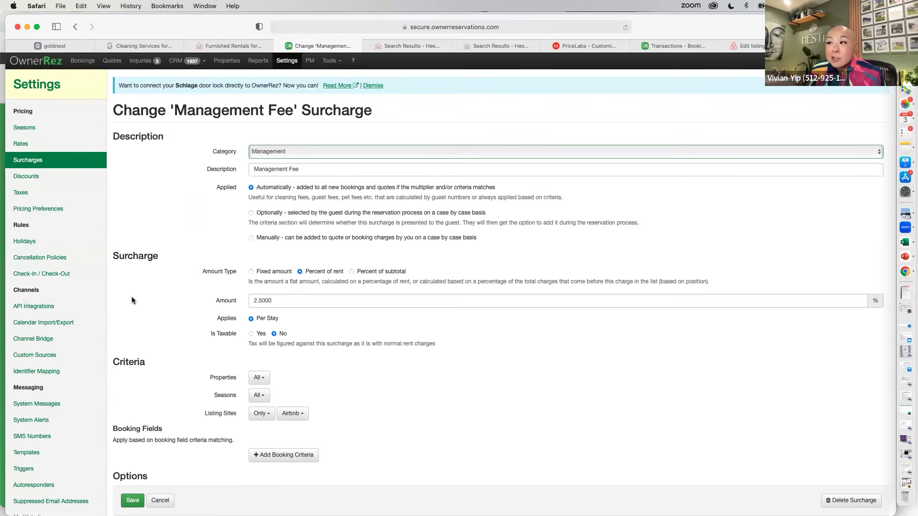
key(Tab)
key(Tab)
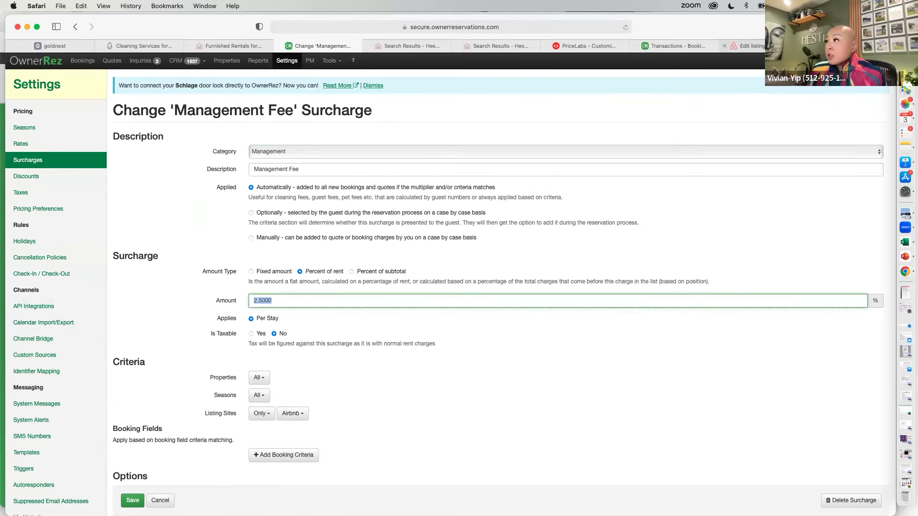
- Switch to the Airbnb inbox and view the guest payment and host payout in The Pink House Corporate Rental reservation details
click(746, 45)
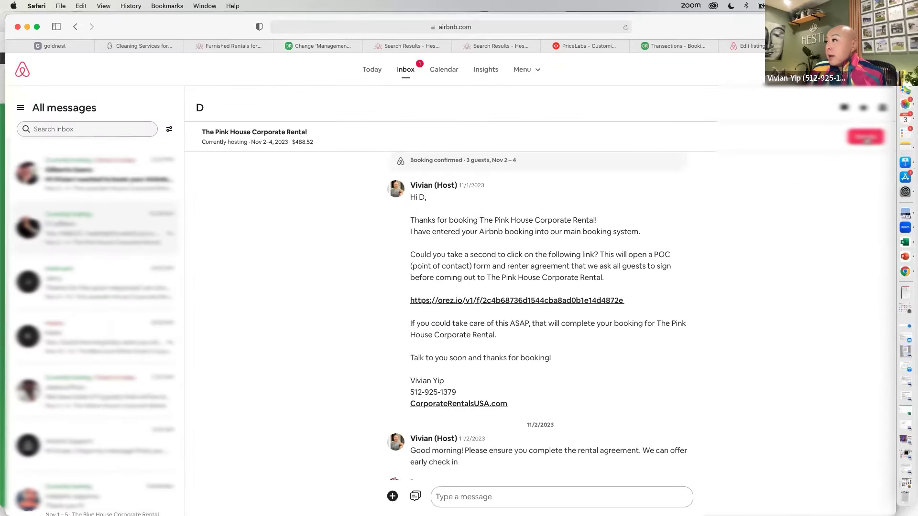
click(866, 138)
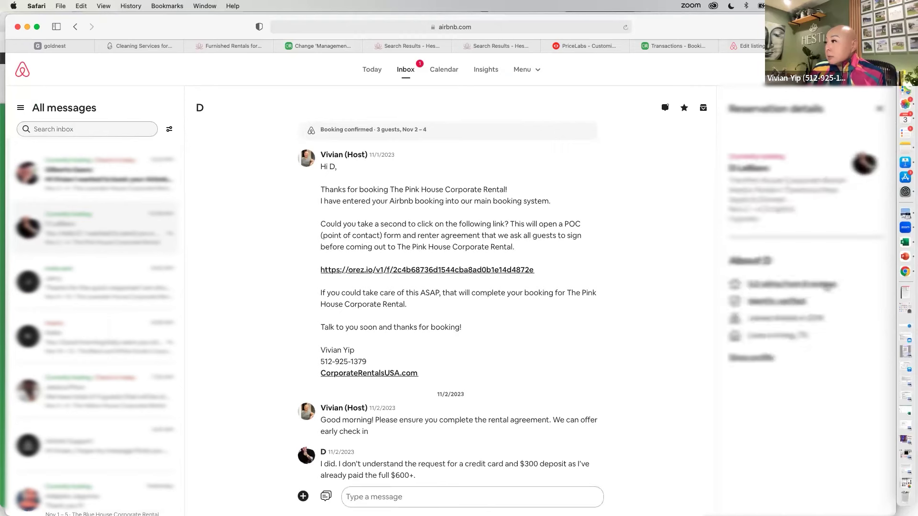
scroll(828, 367, down, 10)
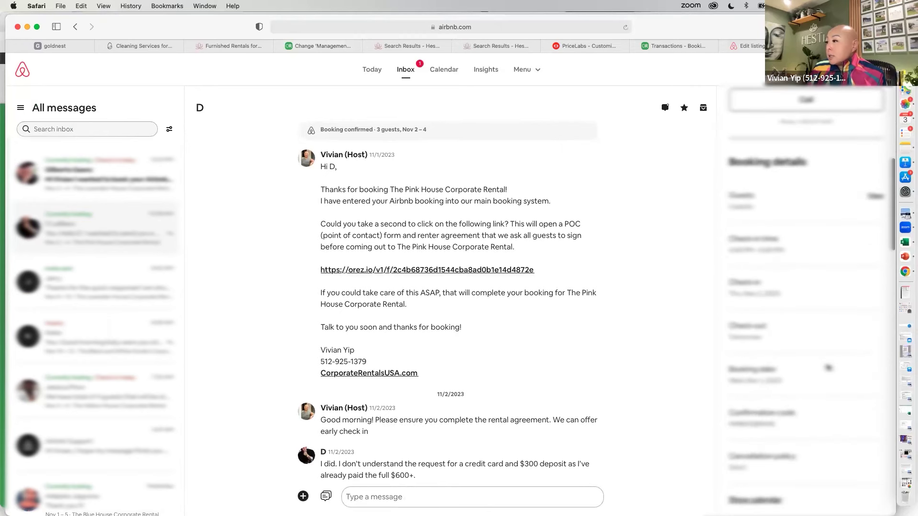
scroll(794, 286, up, 1)
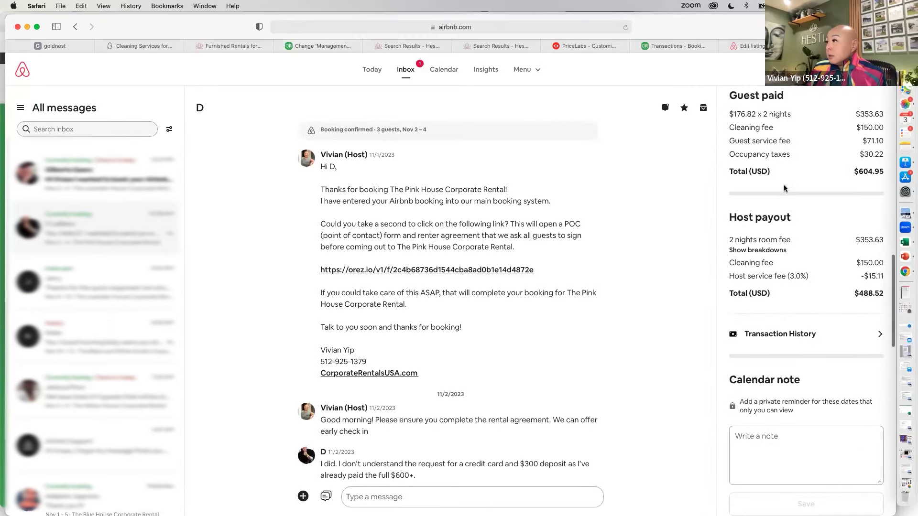
- Expand the host payout's room fee breakdown and examine the management fee for each night
click(770, 245)
drag(729, 248, 883, 257)
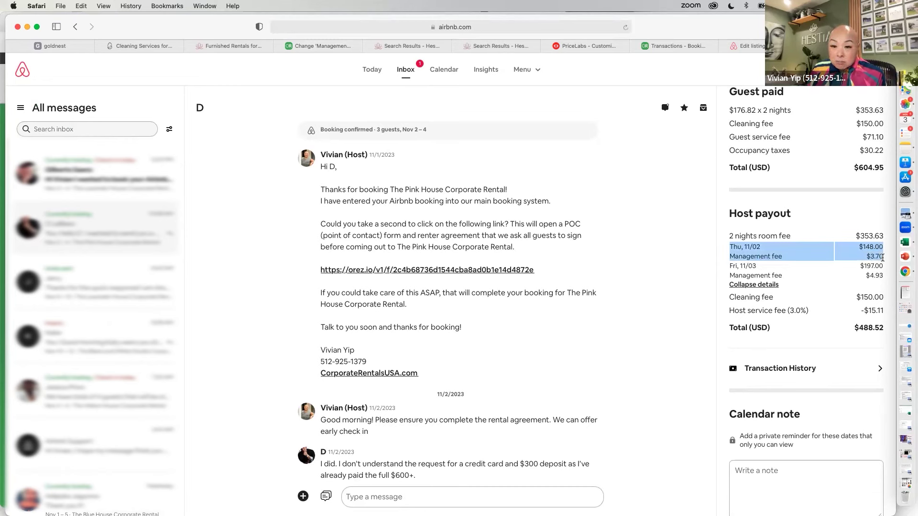
click(882, 257)
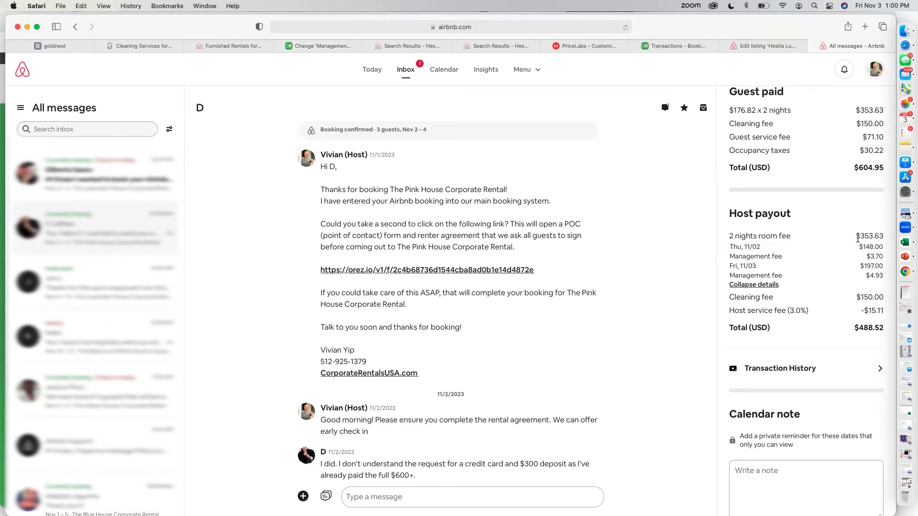
drag(730, 234, 856, 260)
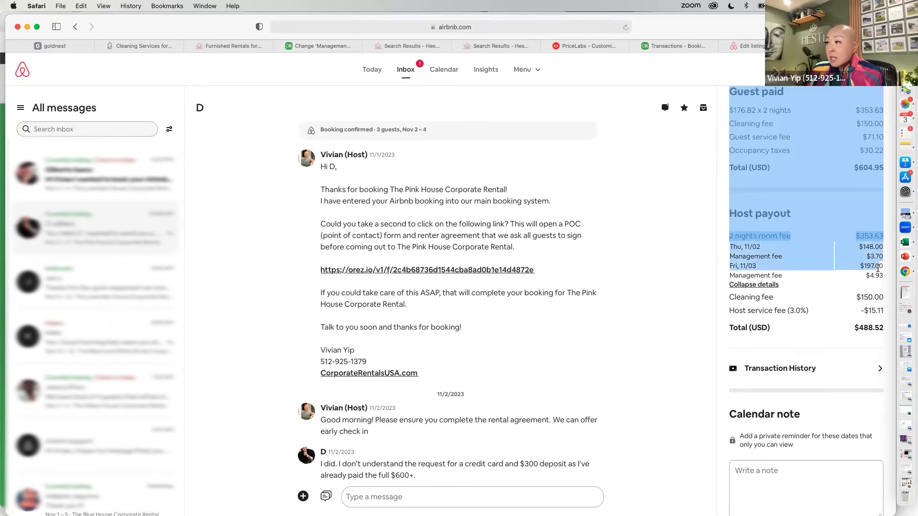
click(855, 293)
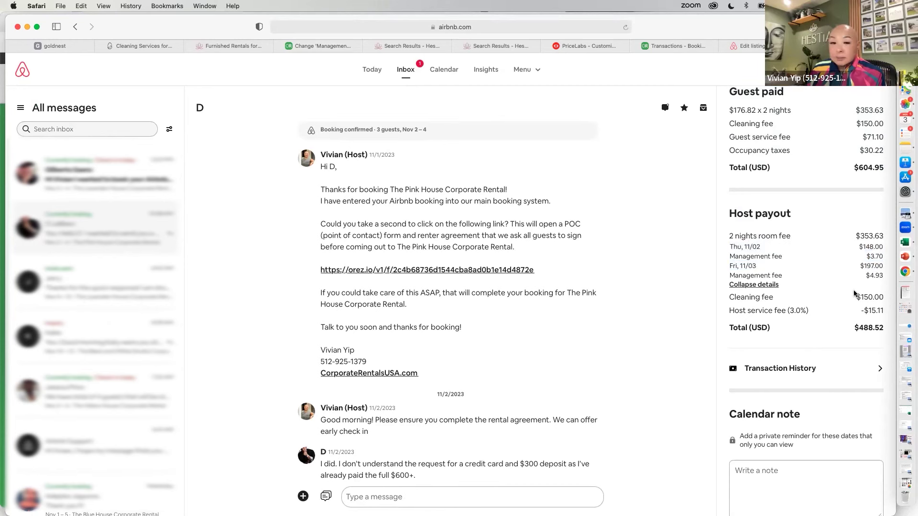